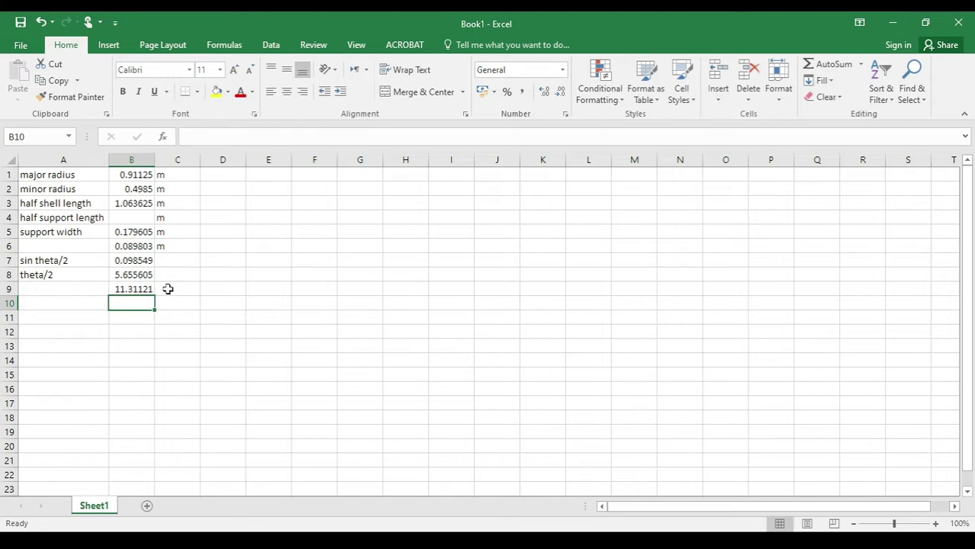
Enter the rounded angle 11.3 in cell B10, directly below the doubled theta/2 value
{"action": "type", "text": "1"}
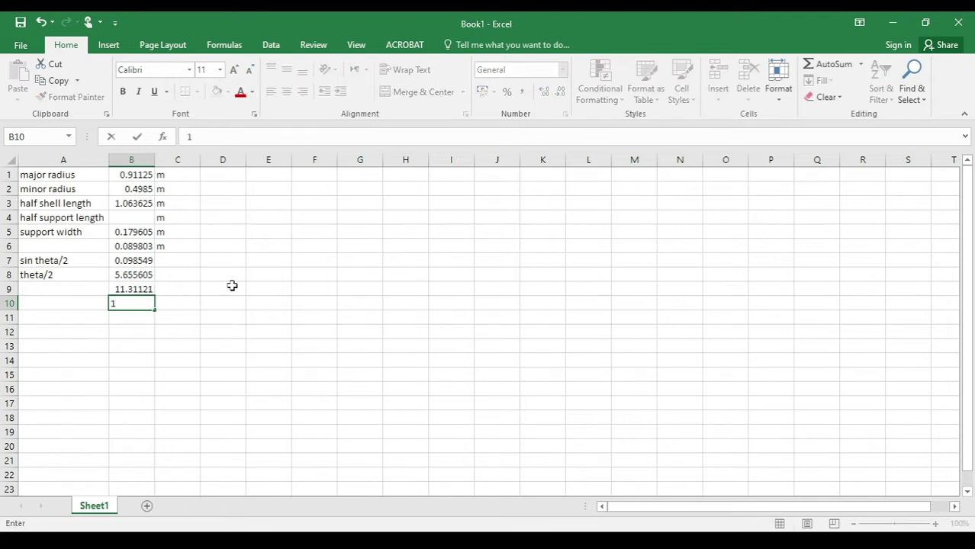
{"action": "type", "text": "1.3"}
{"action": "key", "text": "Return"}
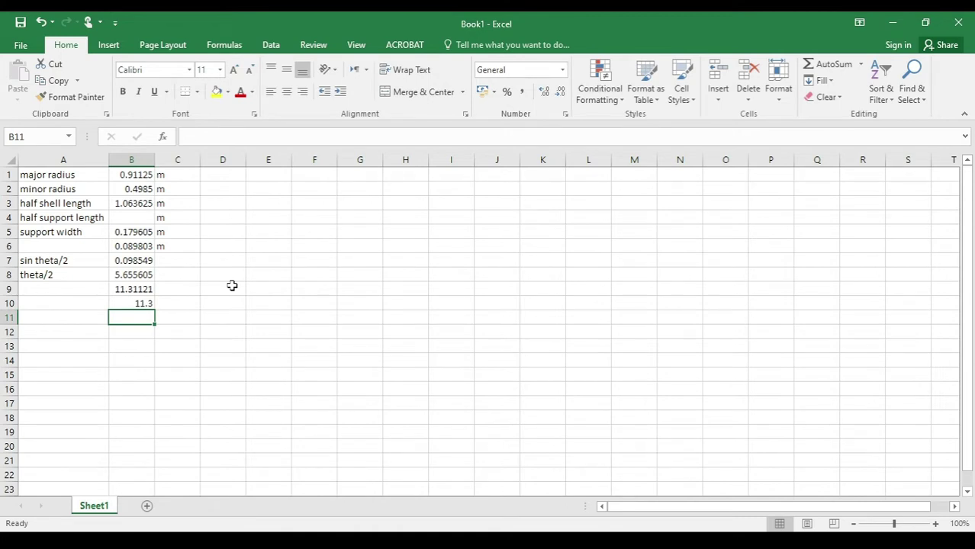
Calculate the complementary angle in cell B11 with the formula =90-B10
{"action": "type", "text": "90"}
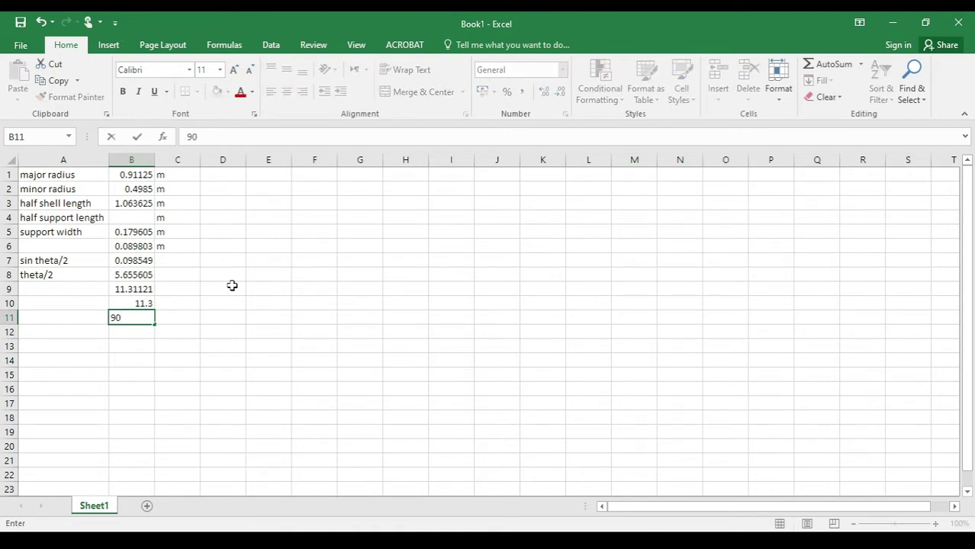
{"action": "key", "text": "BackSpace"}
{"action": "key", "text": "BackSpace"}
{"action": "type", "text": "="}
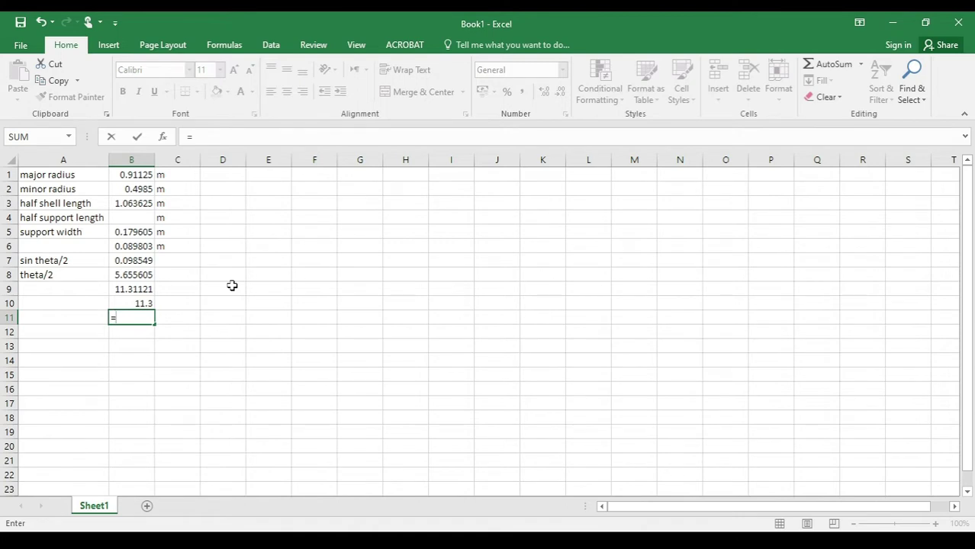
{"action": "type", "text": "90-"}
{"action": "key", "text": "Up"}
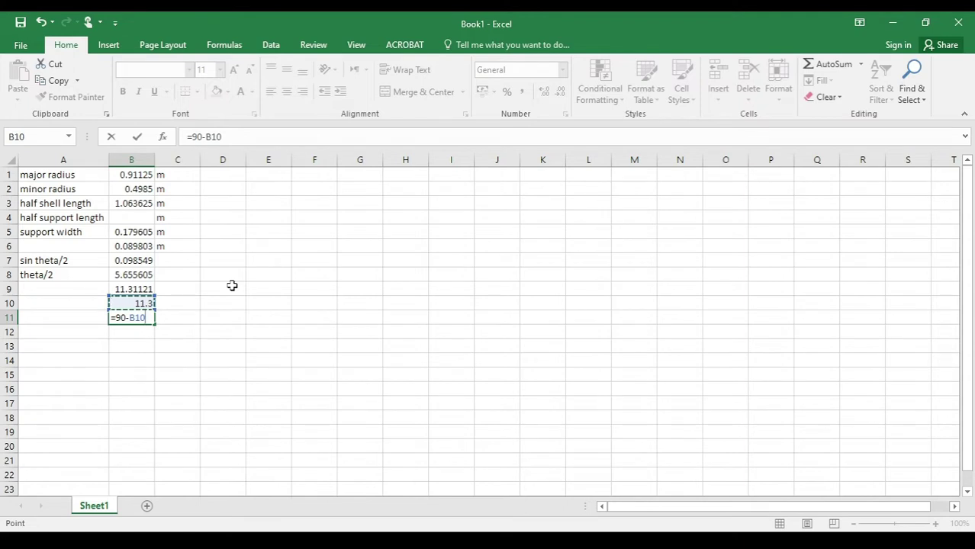
{"action": "key", "text": "Return"}
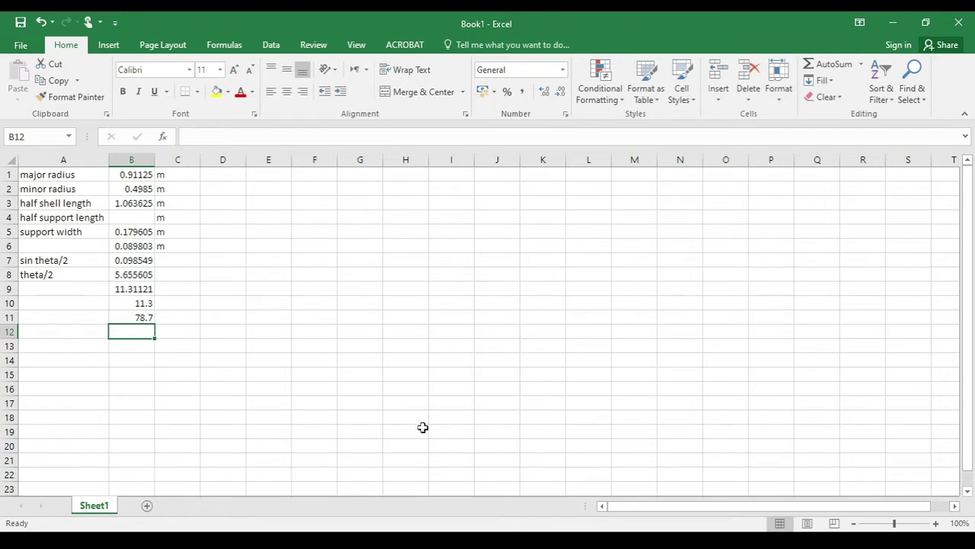
Switch to SALOME and set the major radius of the ellipse under construction to 0.91125
{"action": "mouse_move", "coordinate": [427, 541]}
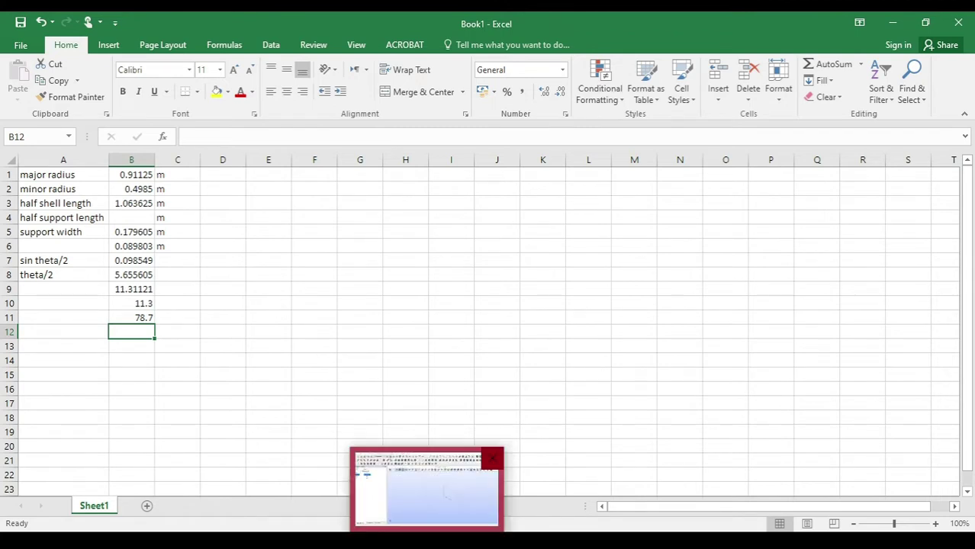
{"action": "left_click", "coordinate": [425, 492]}
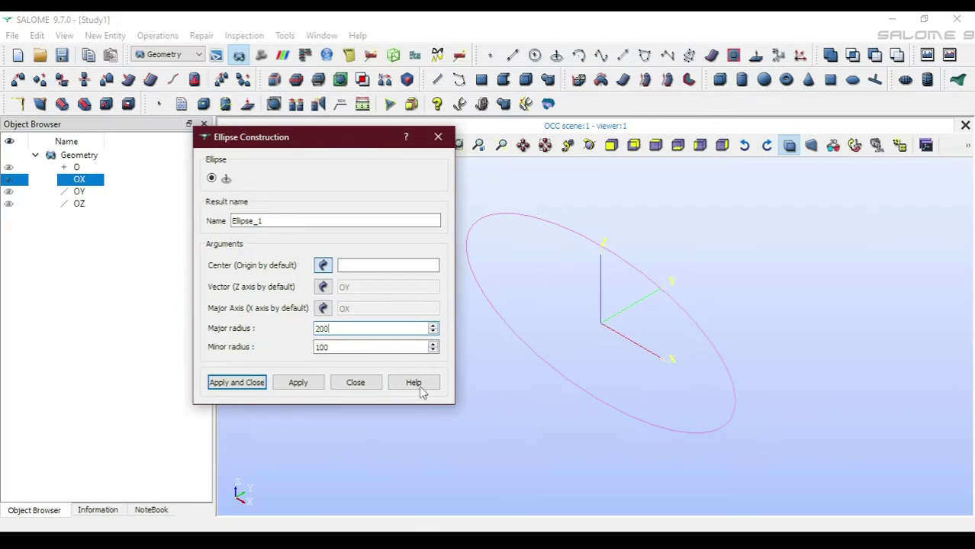
{"action": "left_click", "coordinate": [500, 540]}
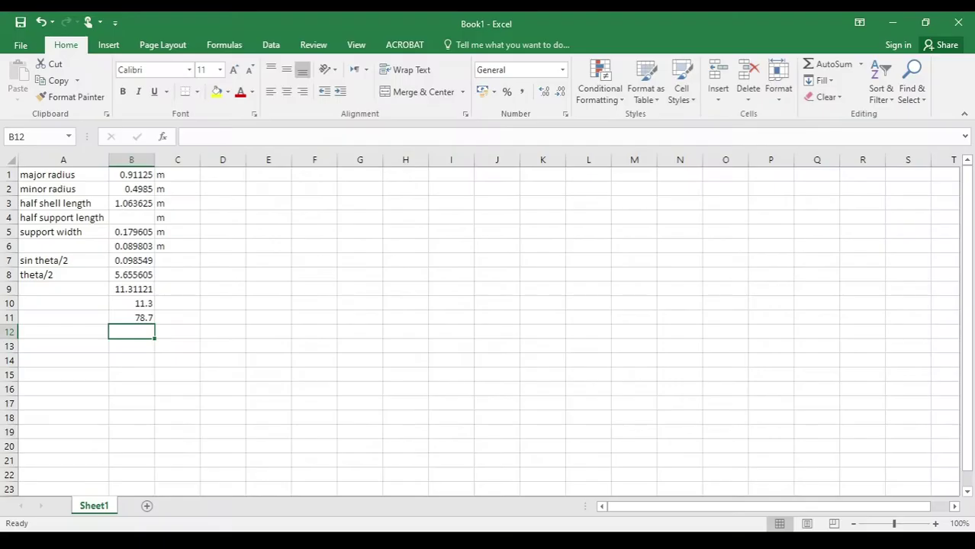
{"action": "key", "text": "alt+Tab"}
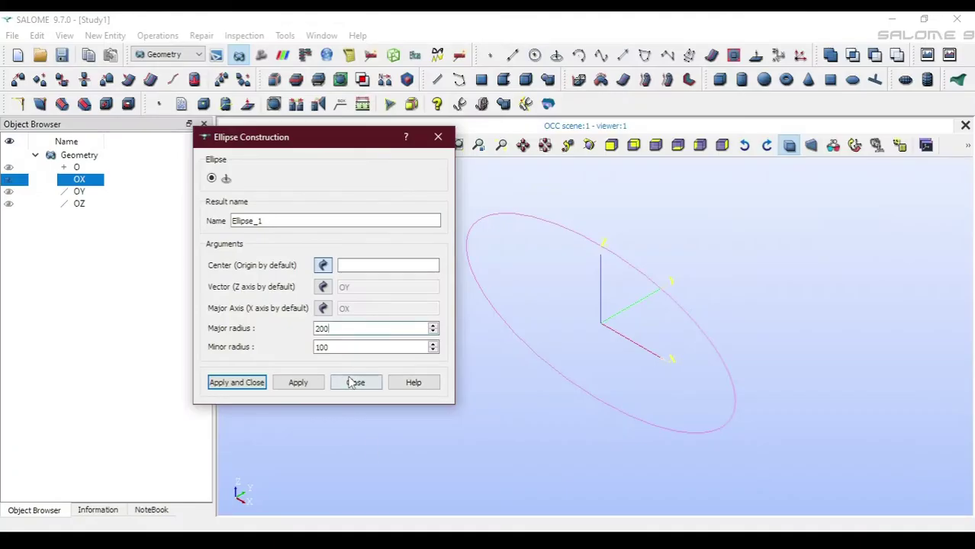
{"action": "left_click_drag", "start_coordinate": [354, 327], "coordinate": [287, 320]}
{"action": "type", "text": "0.91125"}
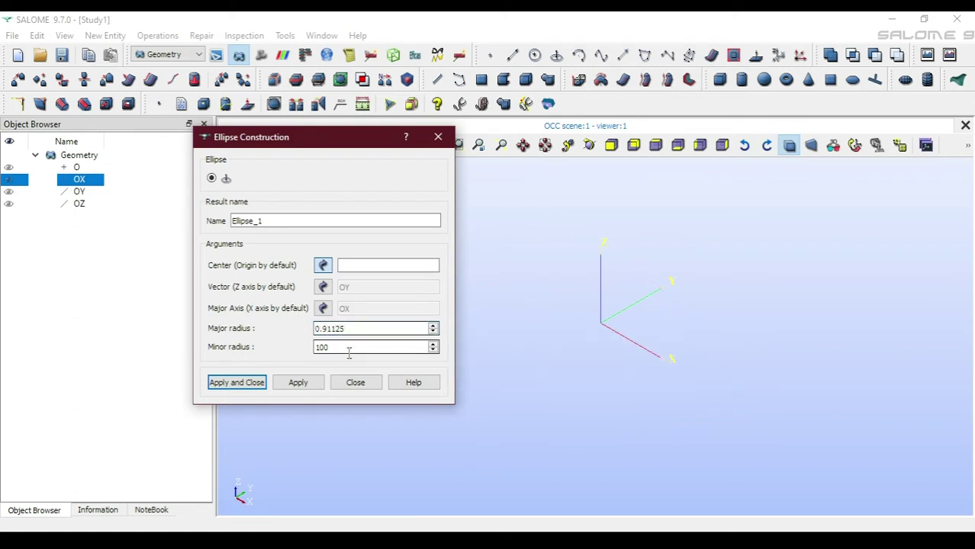
Set the ellipse's minor radius to 0.4985, checking the value in the Excel sheet, and create the ellipse
{"action": "left_click_drag", "start_coordinate": [348, 353], "coordinate": [317, 349]}
{"action": "type", "text": "0.48"}
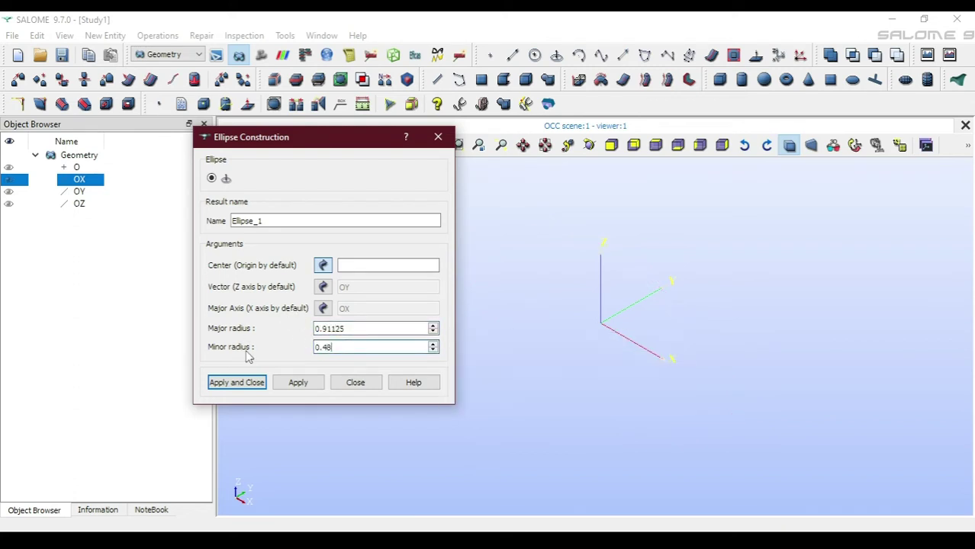
{"action": "left_click", "coordinate": [314, 538]}
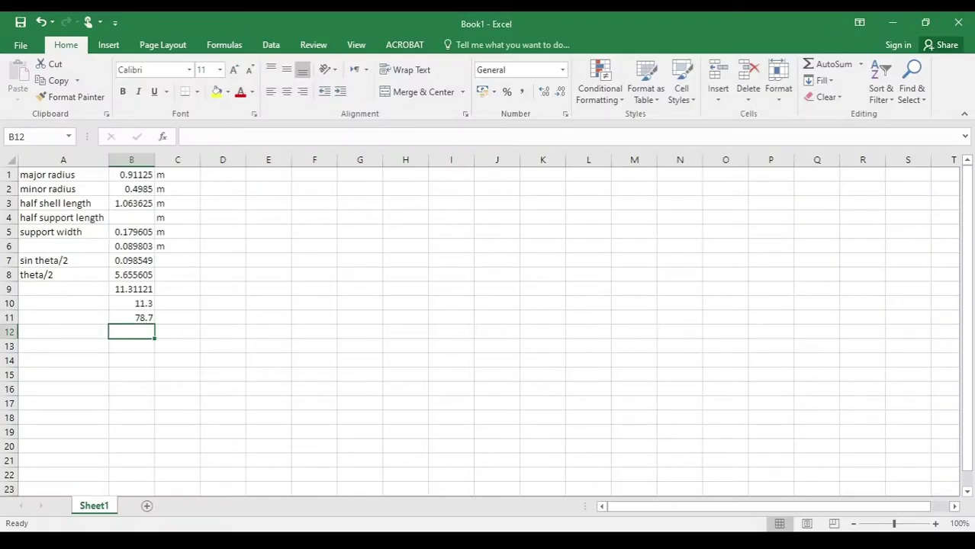
{"action": "left_click", "coordinate": [425, 529]}
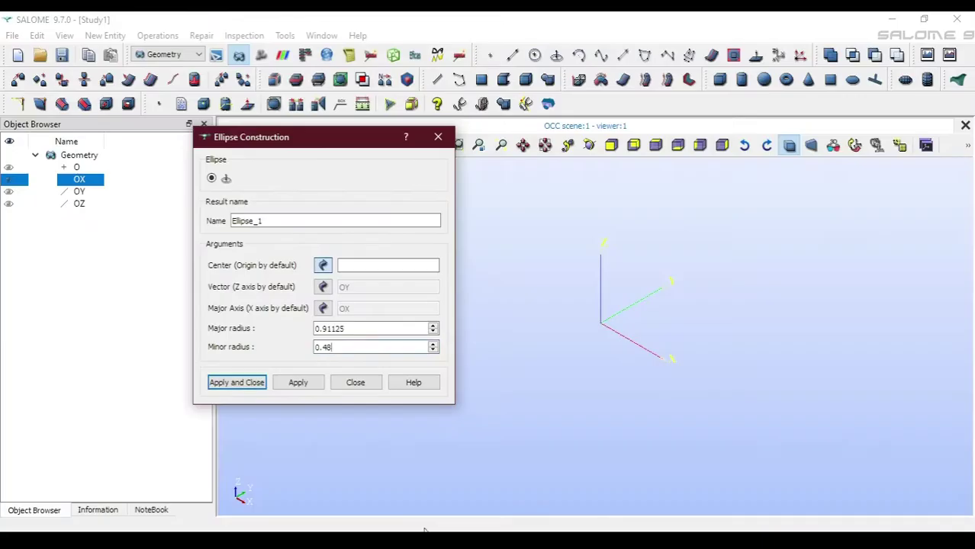
{"action": "key", "text": "BackSpace"}
{"action": "type", "text": "985"}
{"action": "left_click", "coordinate": [236, 384]}
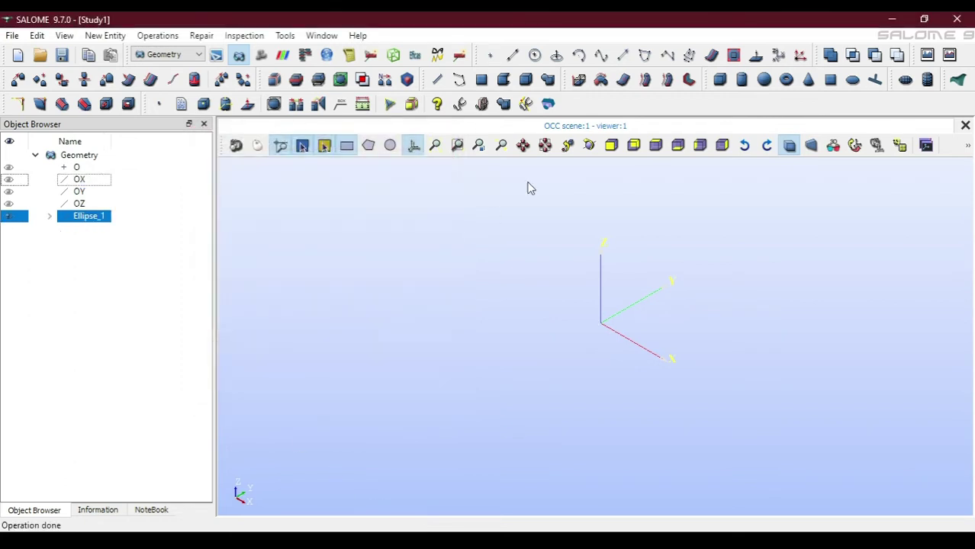
Cut Ellipse_1 with the OX and OZ axes as tool objects using the Boolean Cut operation
{"action": "left_click", "coordinate": [545, 145]}
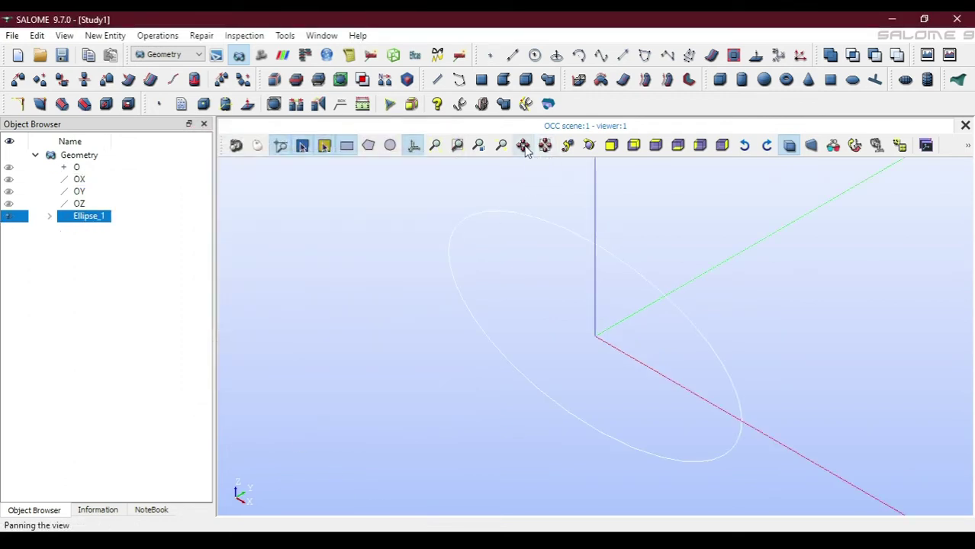
{"action": "left_click", "coordinate": [156, 36]}
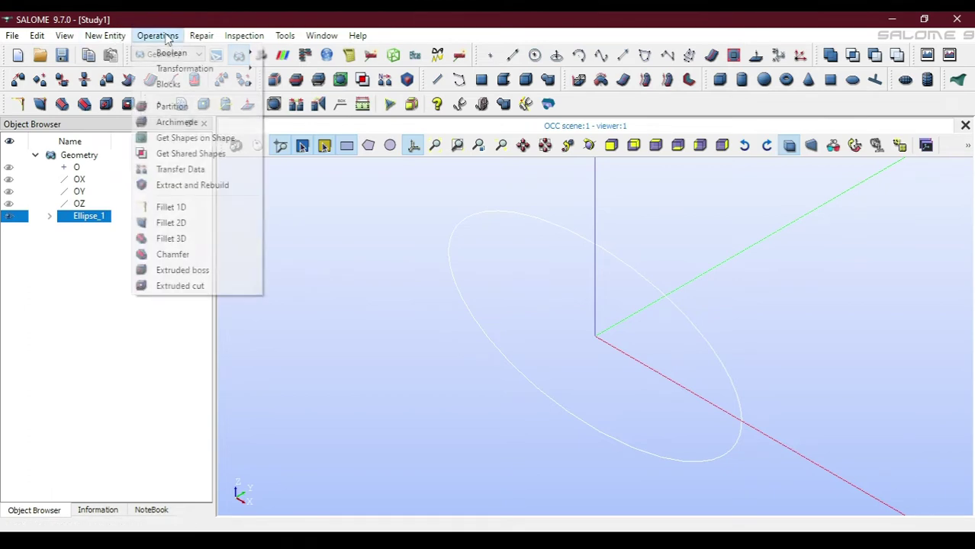
{"action": "mouse_move", "coordinate": [181, 59]}
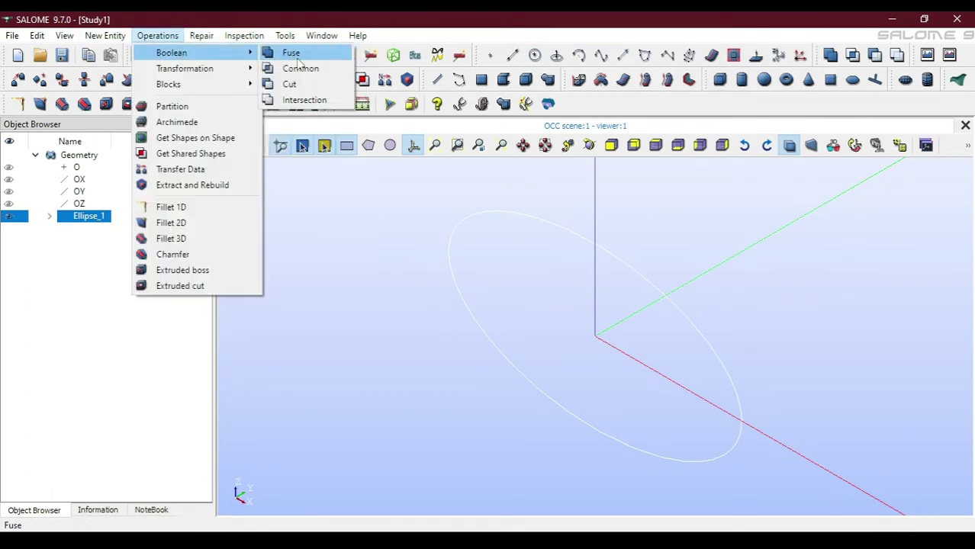
{"action": "left_click", "coordinate": [298, 83]}
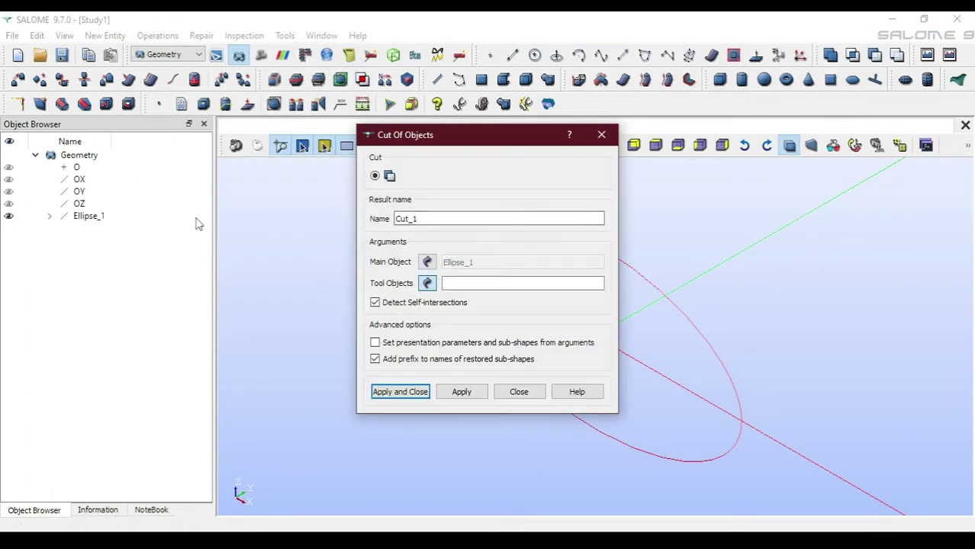
{"action": "left_click_drag", "start_coordinate": [439, 142], "coordinate": [286, 129]}
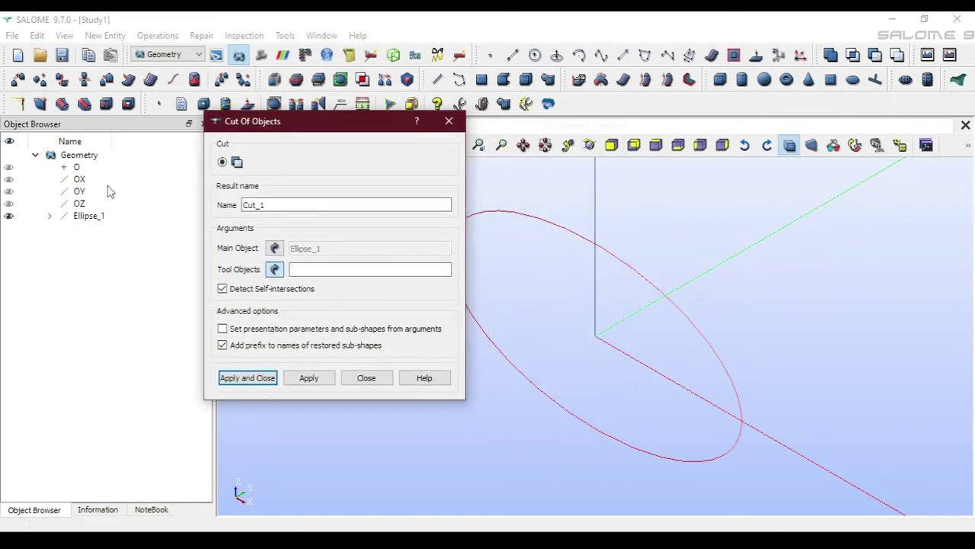
{"action": "left_click", "coordinate": [80, 179]}
{"action": "left_click", "coordinate": [79, 204], "text": "ctrl"}
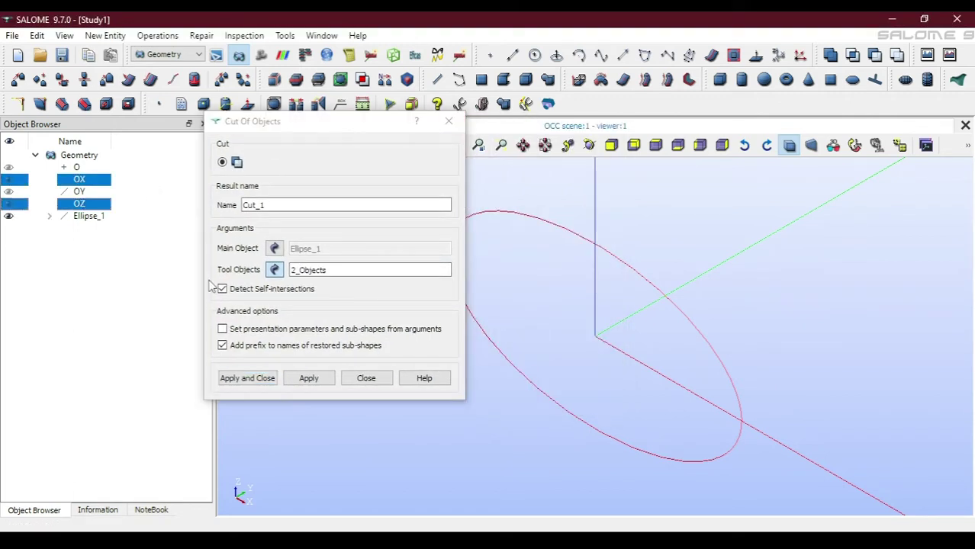
{"action": "left_click", "coordinate": [246, 378]}
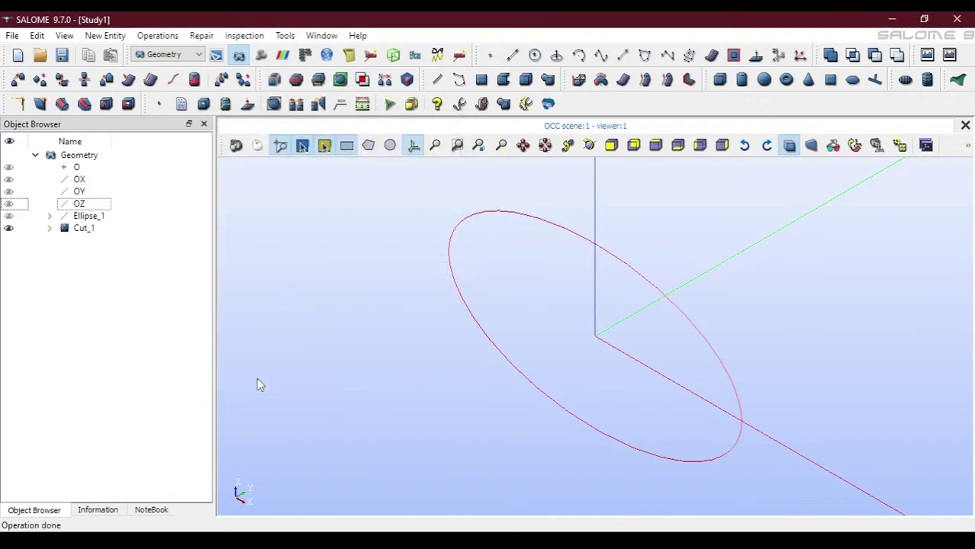
Explode the cut ellipse Cut_1 into sub-shapes of type Edge
{"action": "left_click", "coordinate": [75, 231]}
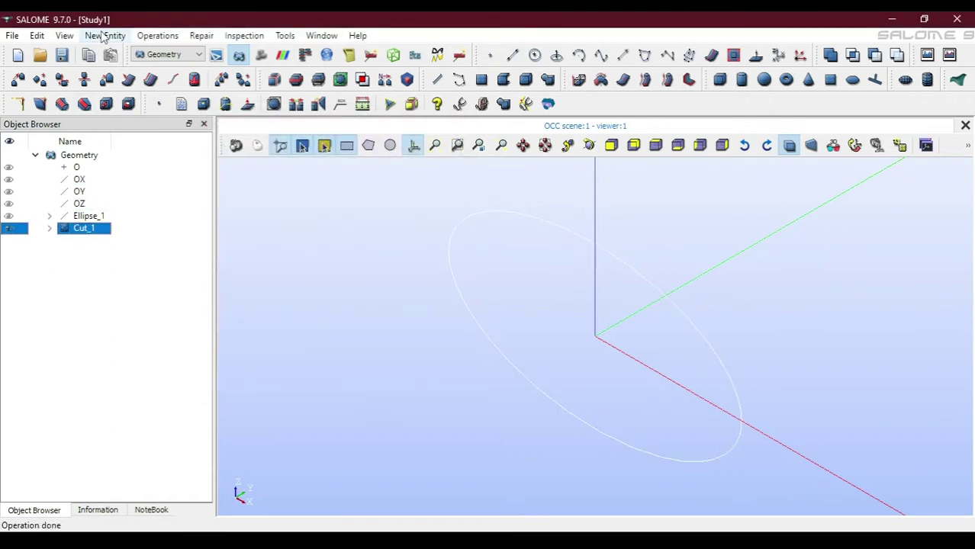
{"action": "left_click", "coordinate": [104, 36]}
{"action": "left_click", "coordinate": [119, 172]}
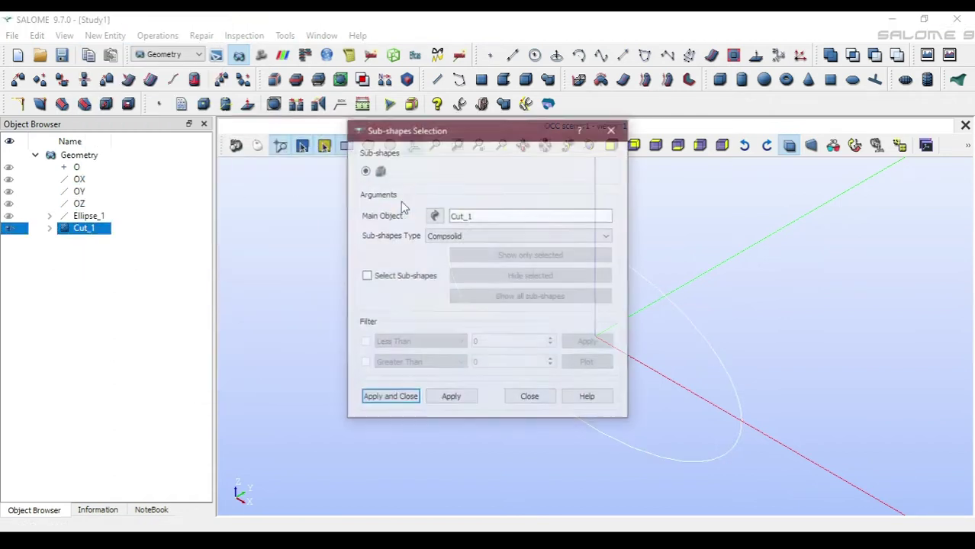
{"action": "left_click", "coordinate": [447, 235]}
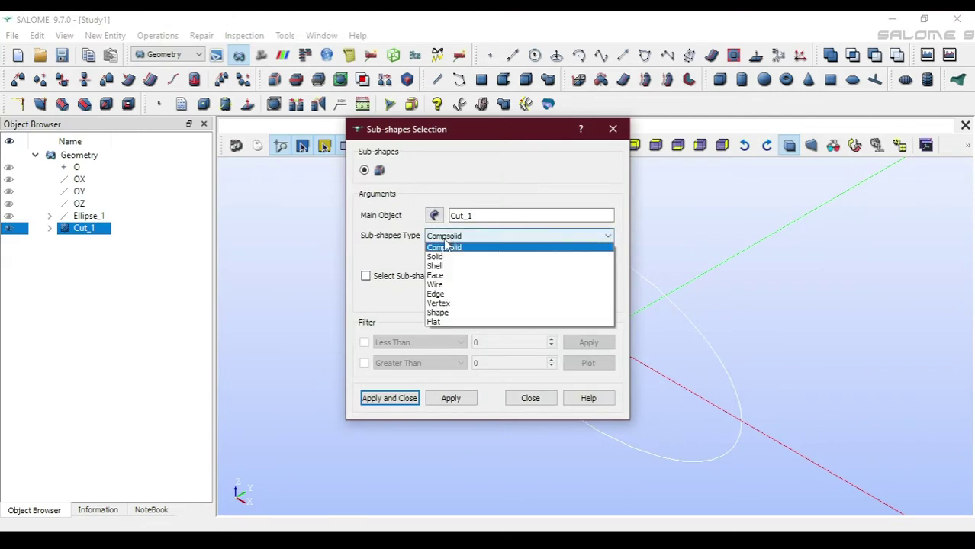
{"action": "left_click", "coordinate": [450, 298]}
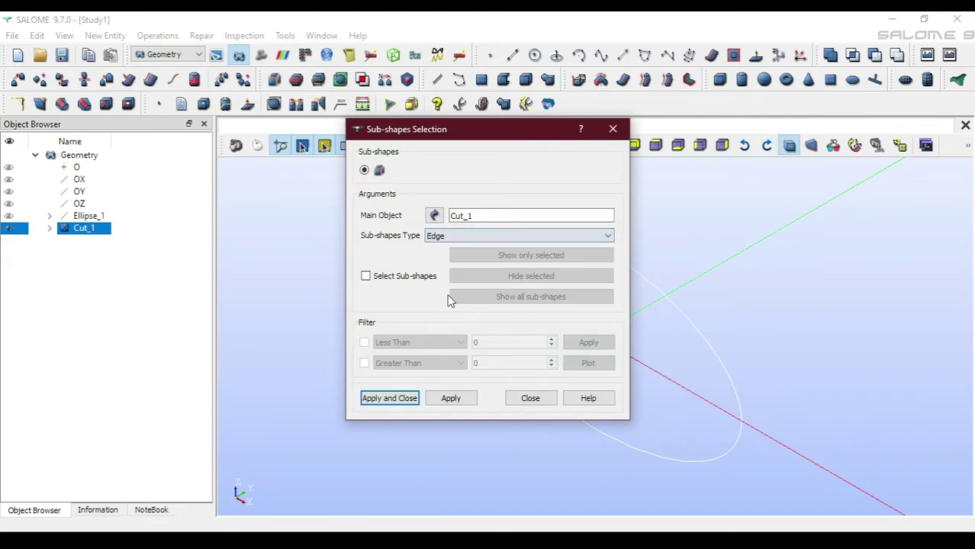
{"action": "left_click", "coordinate": [408, 395]}
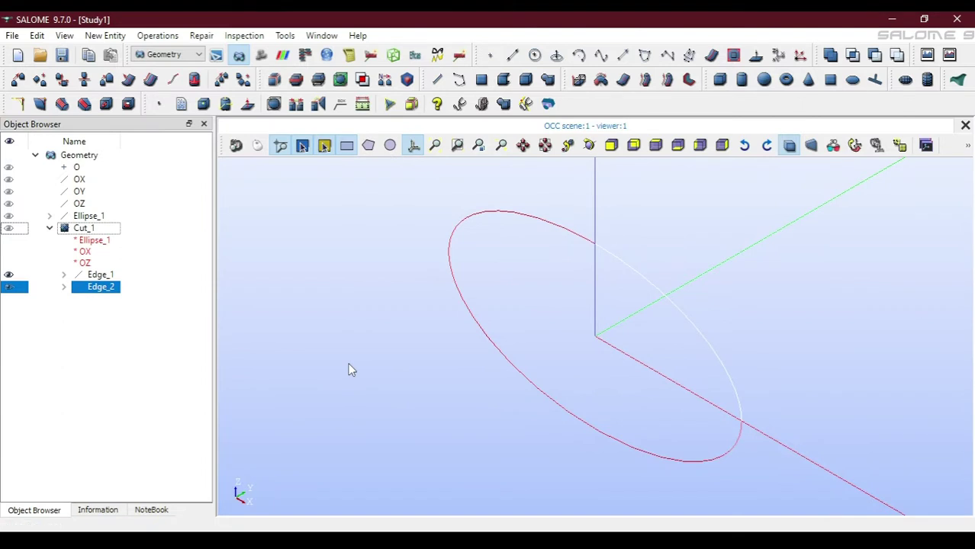
Hide Edge_1 and create a mirrored copy of the quarter arc Edge_2 about the OX axis
{"action": "left_click", "coordinate": [9, 276]}
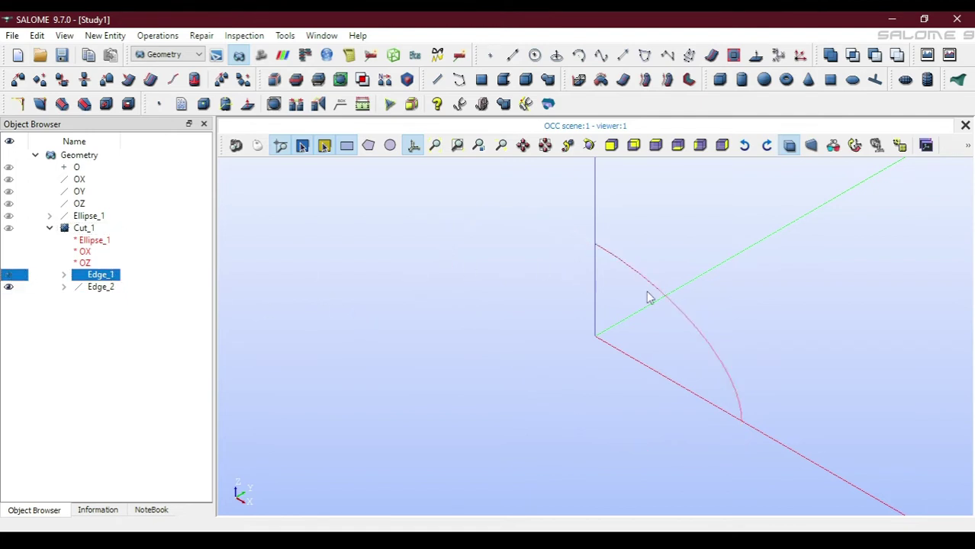
{"action": "left_click", "coordinate": [108, 287]}
{"action": "left_click", "coordinate": [157, 35]}
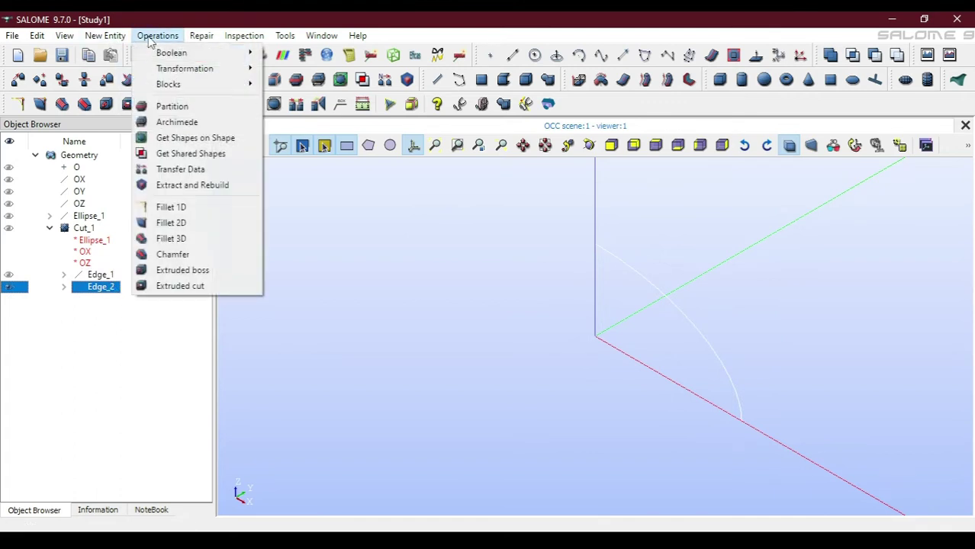
{"action": "mouse_move", "coordinate": [221, 69]}
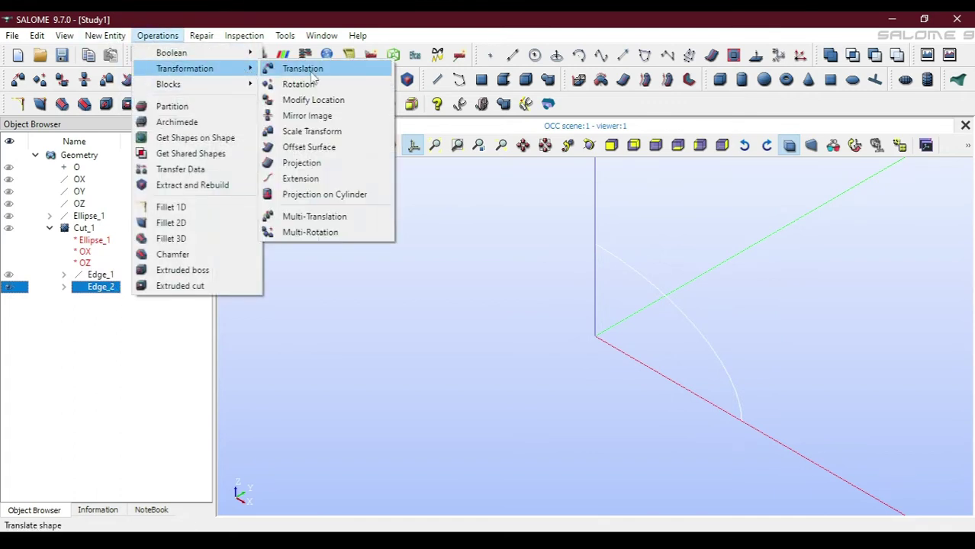
{"action": "left_click", "coordinate": [308, 115]}
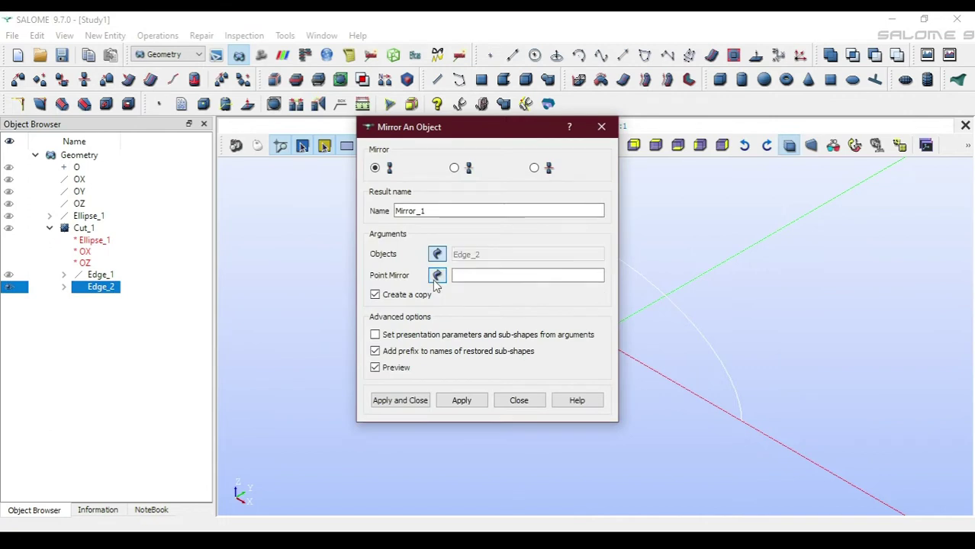
{"action": "left_click", "coordinate": [454, 168]}
{"action": "left_click", "coordinate": [436, 275]}
{"action": "left_click", "coordinate": [79, 180]}
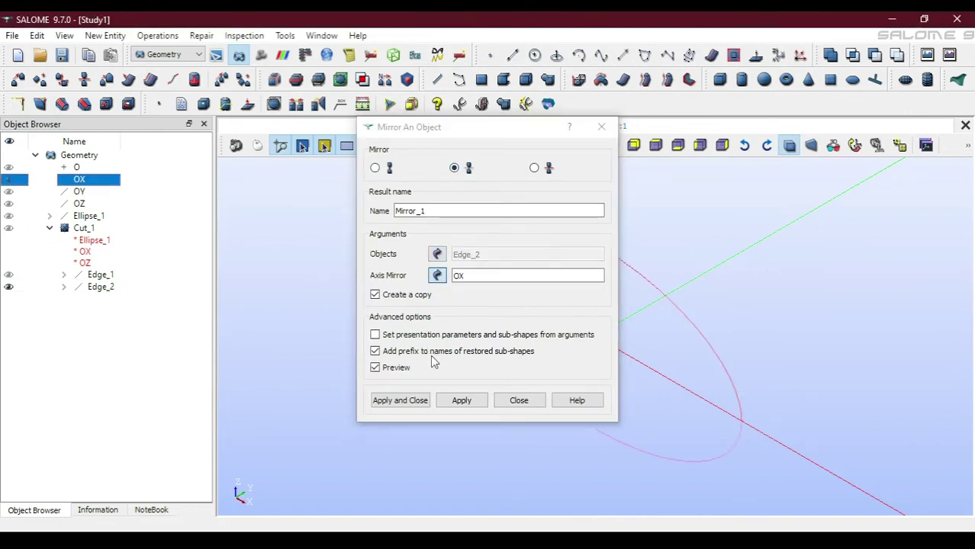
{"action": "left_click", "coordinate": [398, 400]}
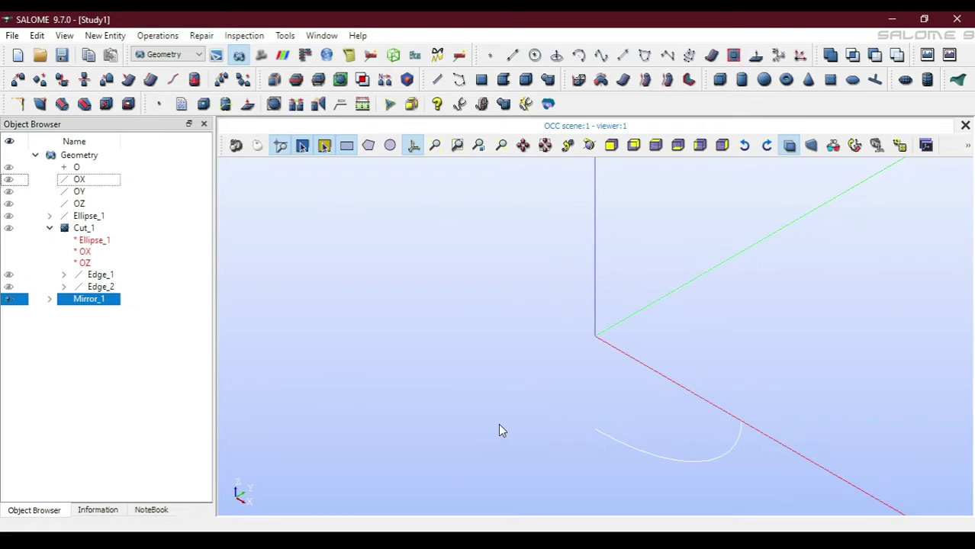
Switch to the PowerPoint slide show to examine the vessel drawing's dimensions, and return to SALOME
{"action": "key", "text": "alt+Tab"}
{"action": "key", "text": "Tab"}
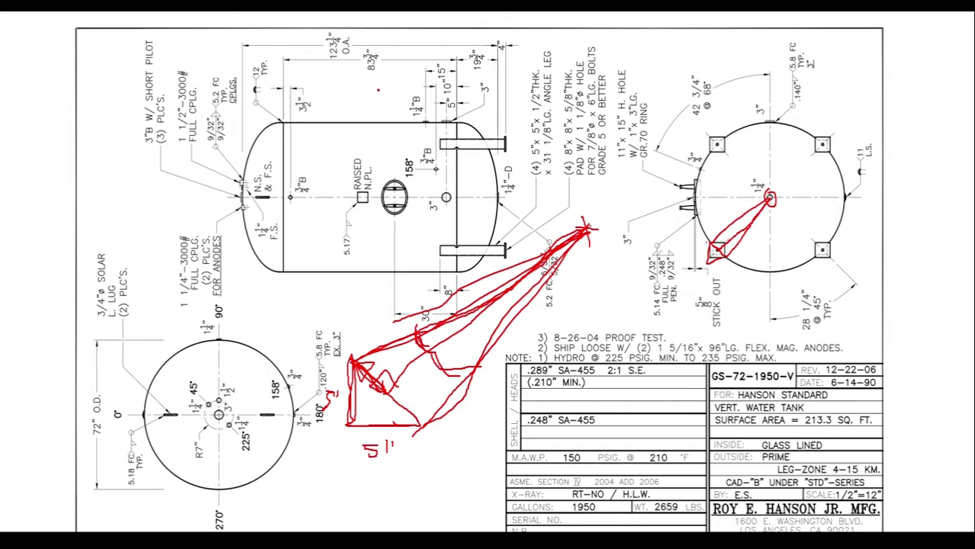
{"action": "key", "text": "alt+Tab"}
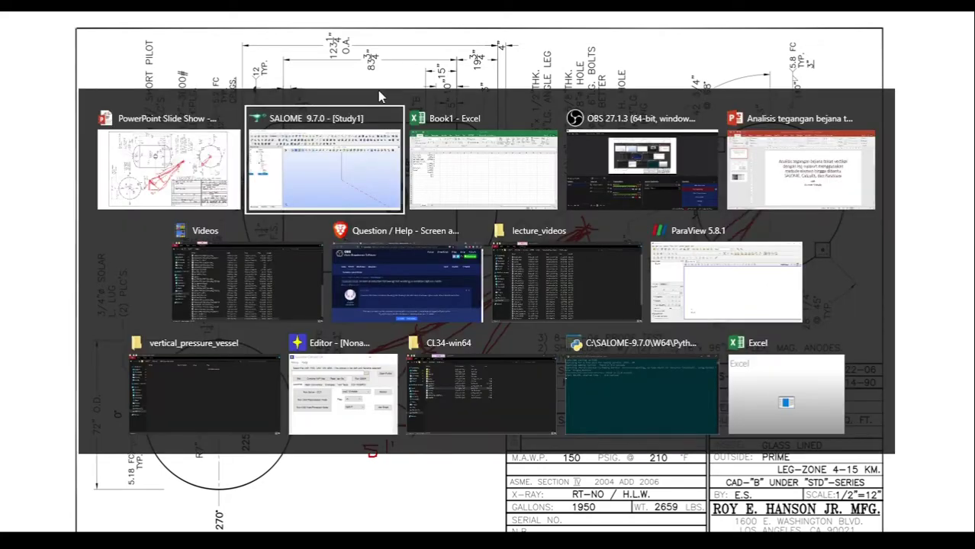
Switch to the PowerPoint slide show, examine the vessel's data sheet slide, and switch to the Excel workbook
{"action": "key", "text": "alt+Tab"}
{"action": "key", "text": "alt+Tab"}
{"action": "key", "text": "alt+Tab"}
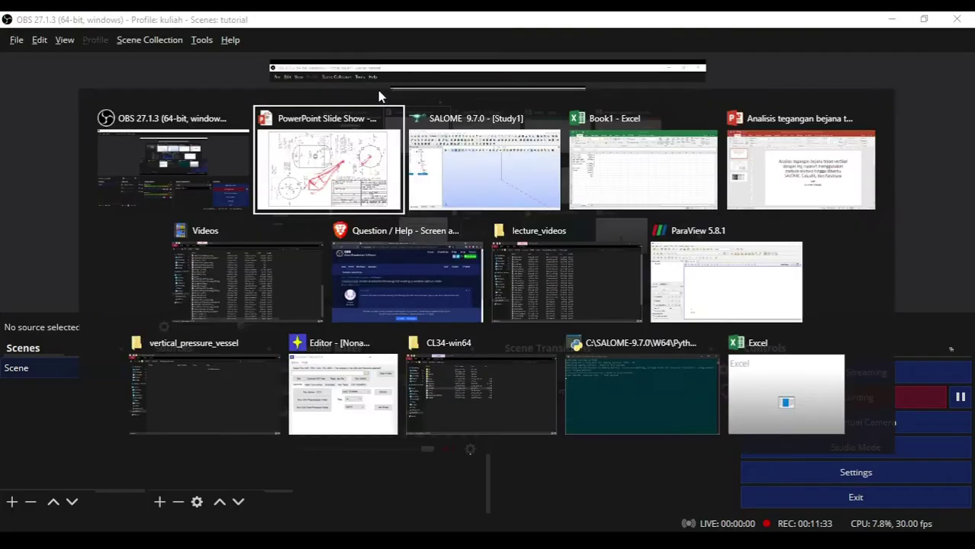
{"action": "key", "text": "Right"}
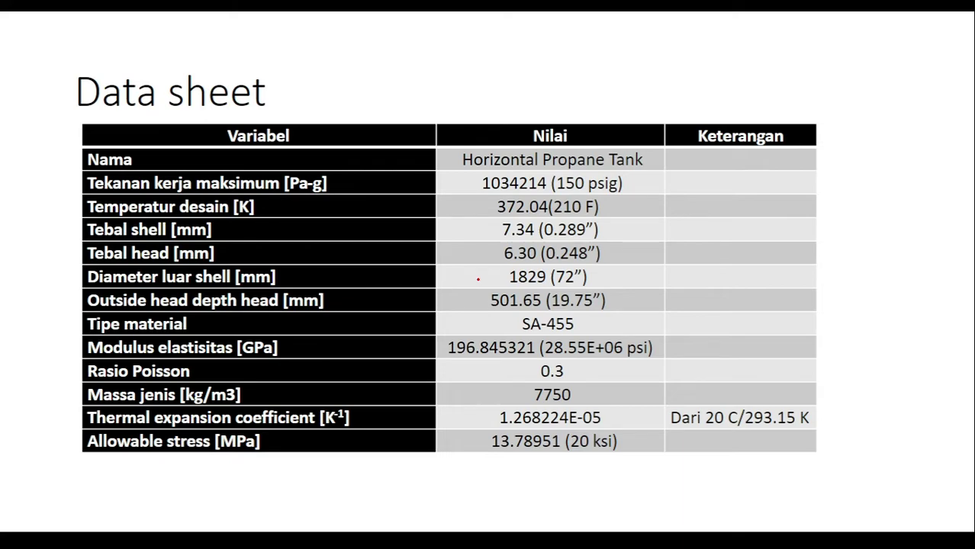
{"action": "key", "text": "alt+Tab"}
{"action": "key", "text": "alt+Tab"}
{"action": "key", "text": "alt+Tab"}
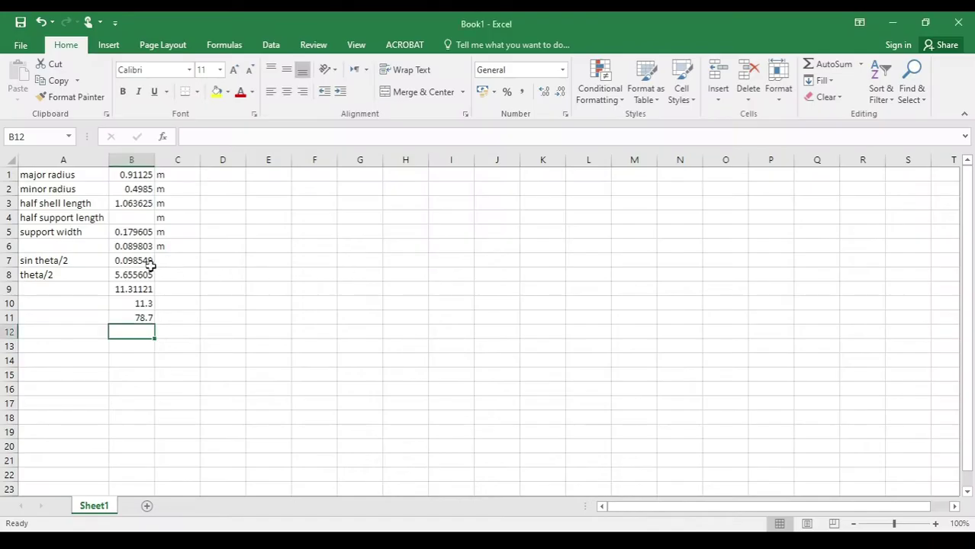
Change the half shell length formula in B3 to =83.75*0.0254 so that it calculates the full shell length
{"action": "left_click", "coordinate": [140, 217]}
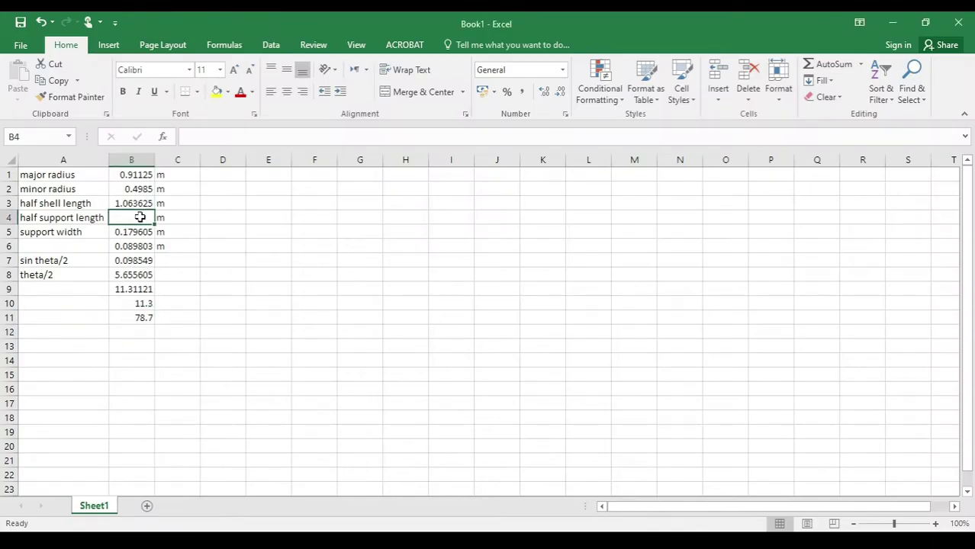
{"action": "left_click", "coordinate": [139, 199]}
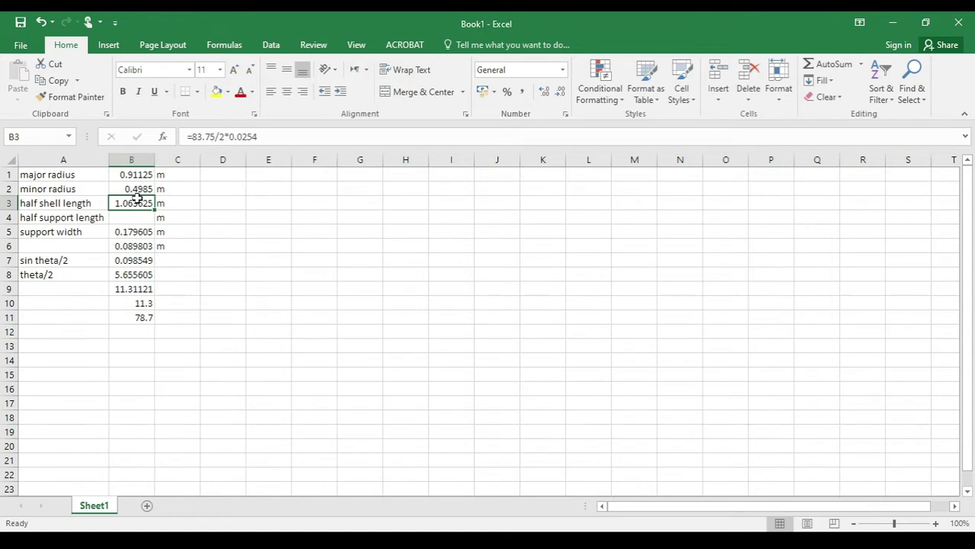
{"action": "left_click", "coordinate": [230, 137]}
{"action": "key", "text": "BackSpace"}
{"action": "key", "text": "BackSpace"}
{"action": "key", "text": "BackSpace"}
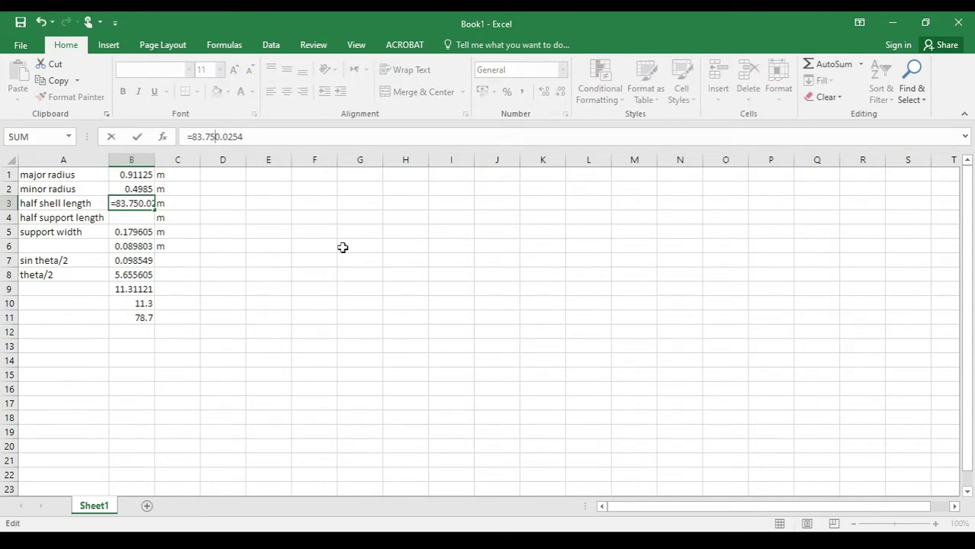
{"action": "type", "text": "*"}
{"action": "key", "text": "Return"}
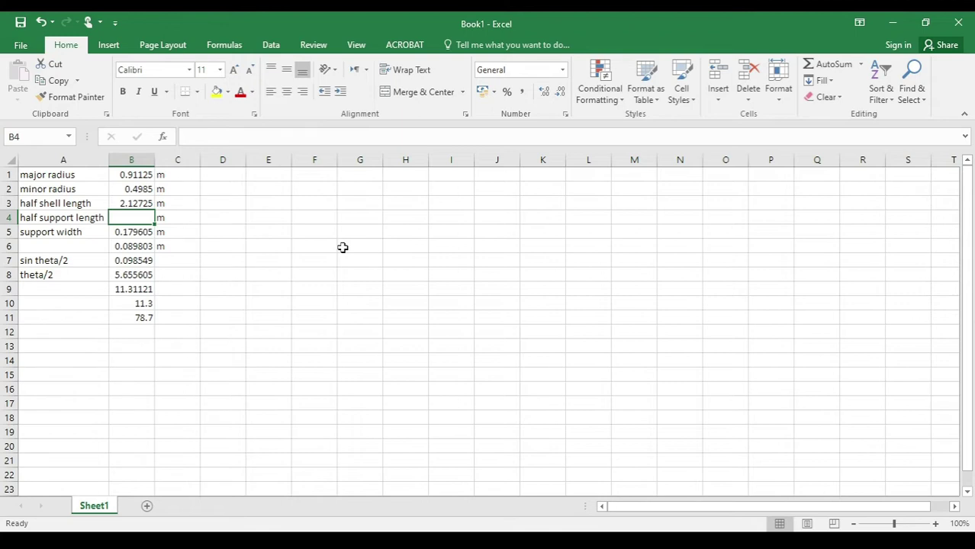
{"action": "key", "text": "Right"}
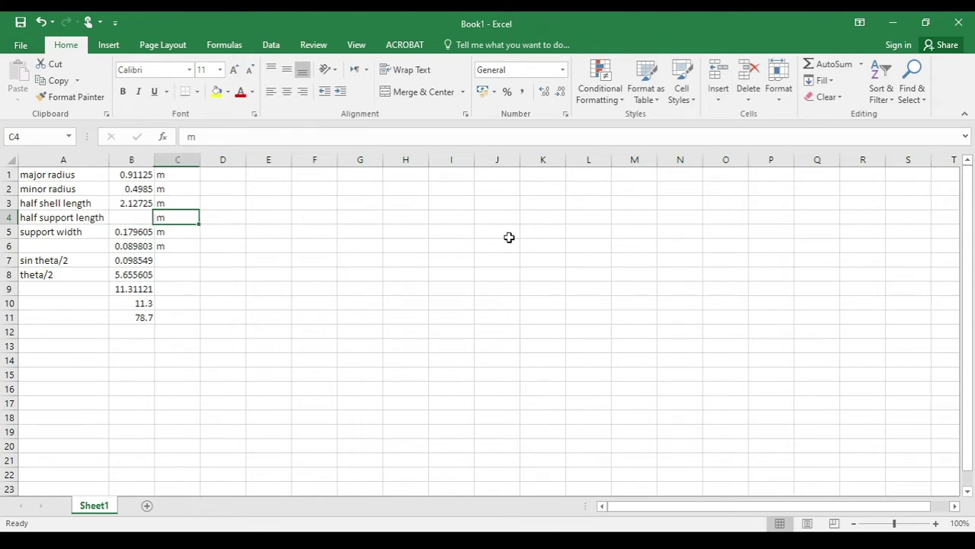
Switch back to SALOME and show the quarter arc Edge_2 in the viewer
{"action": "key", "text": "alt+Tab"}
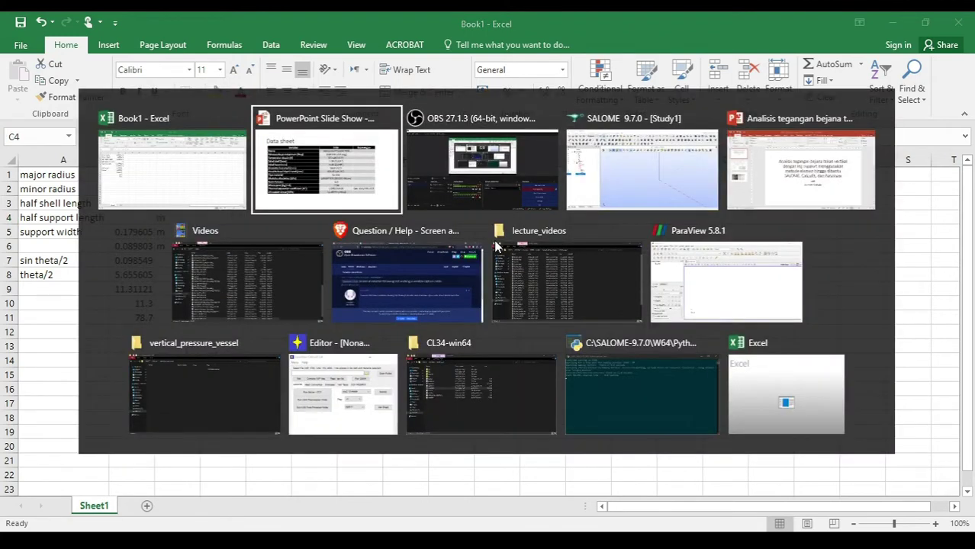
{"action": "key", "text": "alt+Tab"}
{"action": "key", "text": "alt+Tab"}
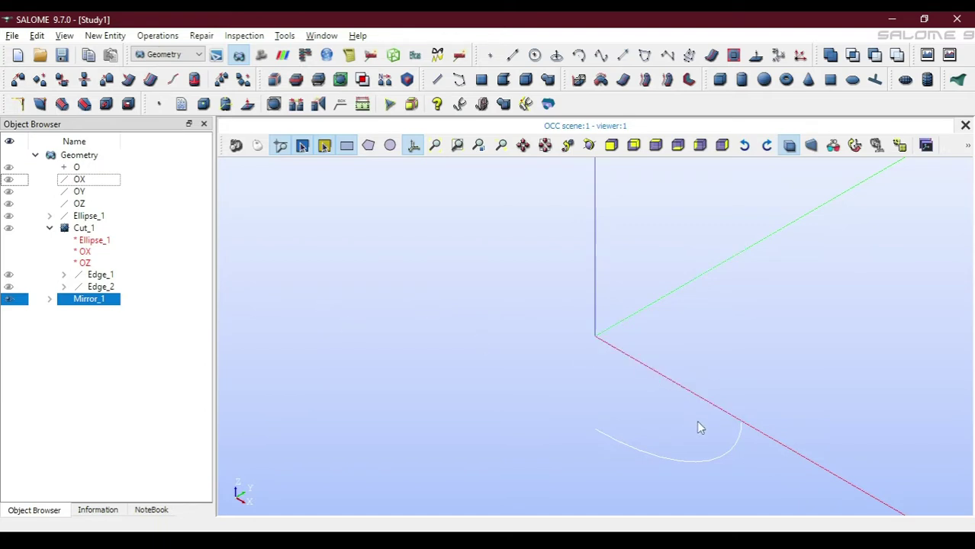
{"action": "left_click", "coordinate": [11, 288]}
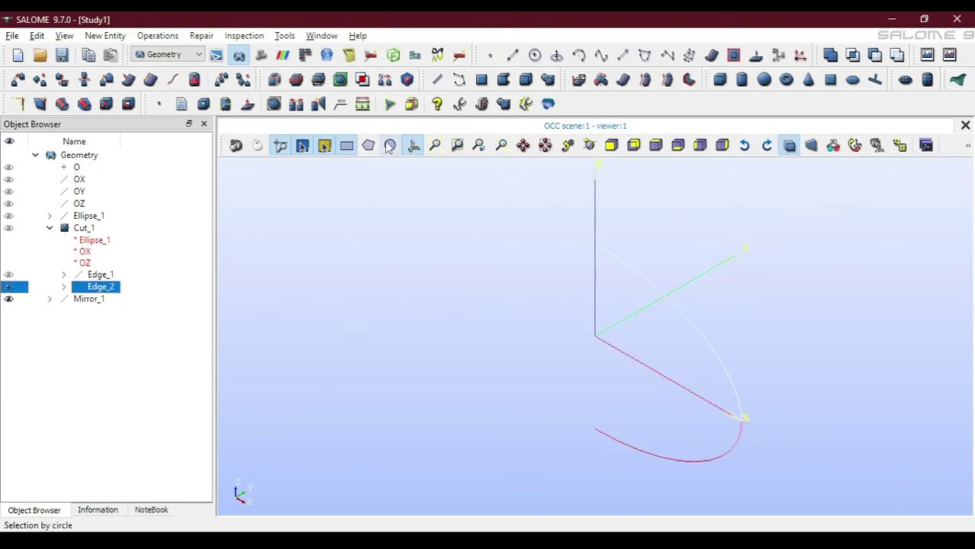
Create a translated copy of Edge_2 with Dz 2.12725, using the shell length value from the Excel sheet
{"action": "left_click", "coordinate": [157, 36]}
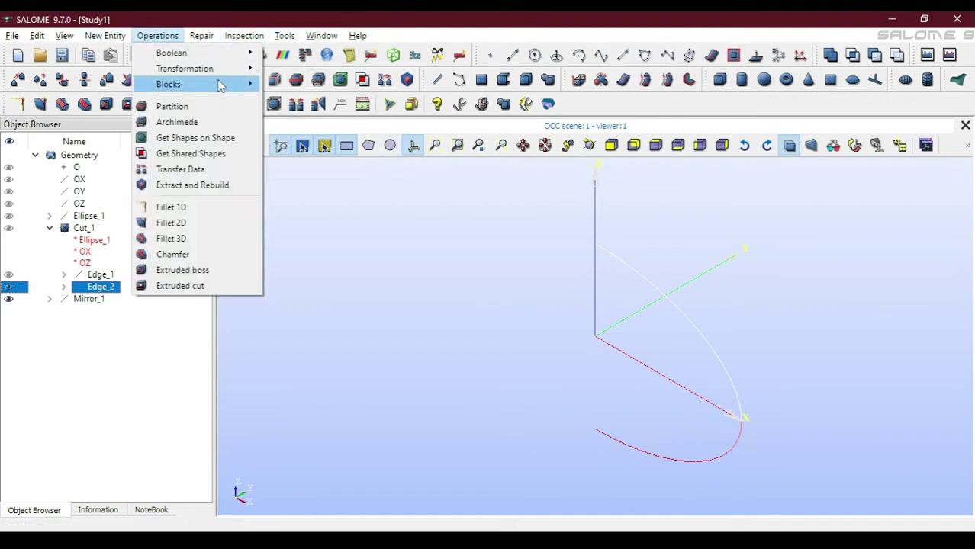
{"action": "mouse_move", "coordinate": [224, 69]}
{"action": "left_click", "coordinate": [302, 69]}
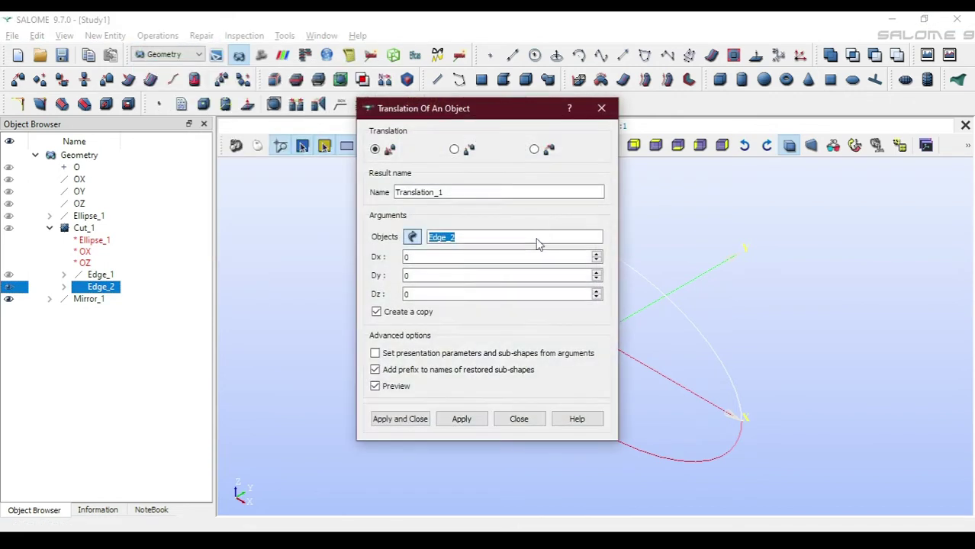
{"action": "left_click", "coordinate": [445, 294]}
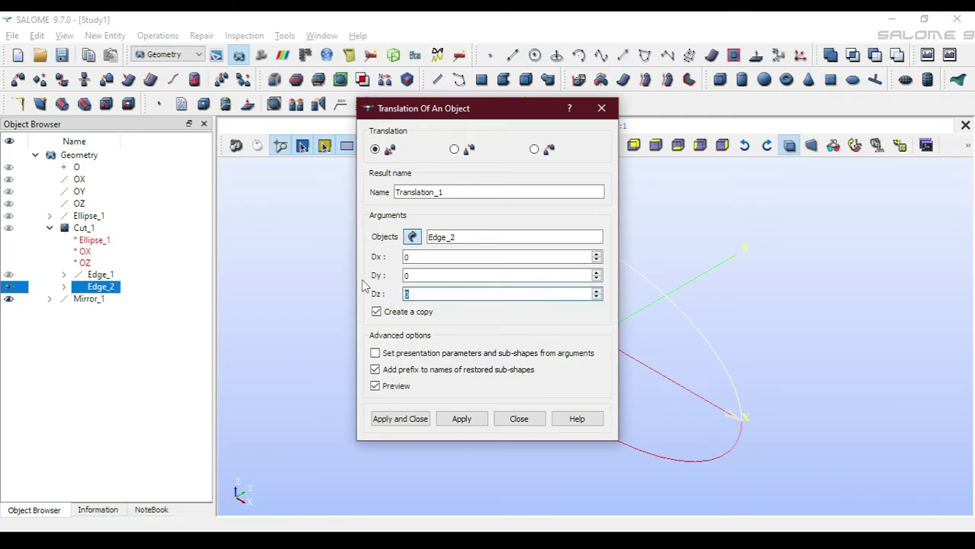
{"action": "key", "text": "alt+Tab"}
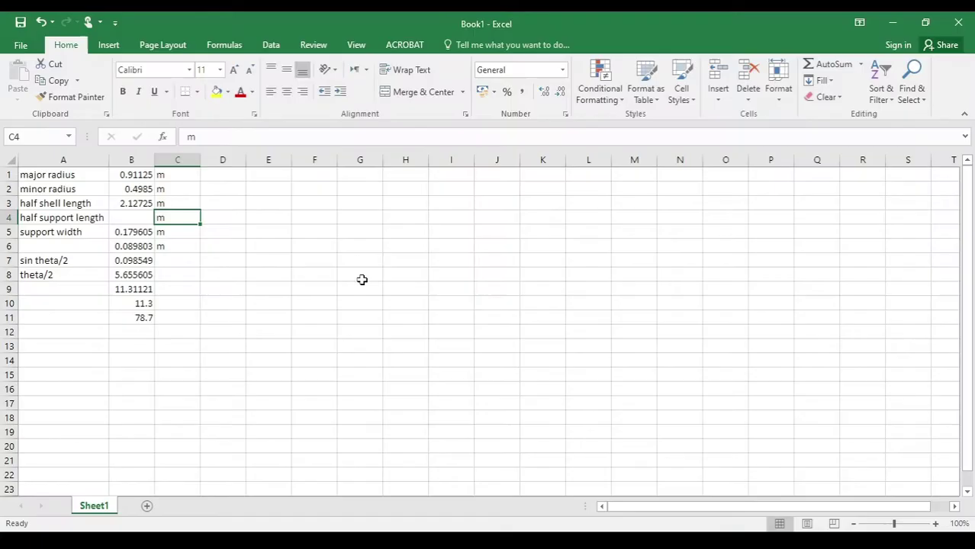
{"action": "left_click", "coordinate": [133, 204]}
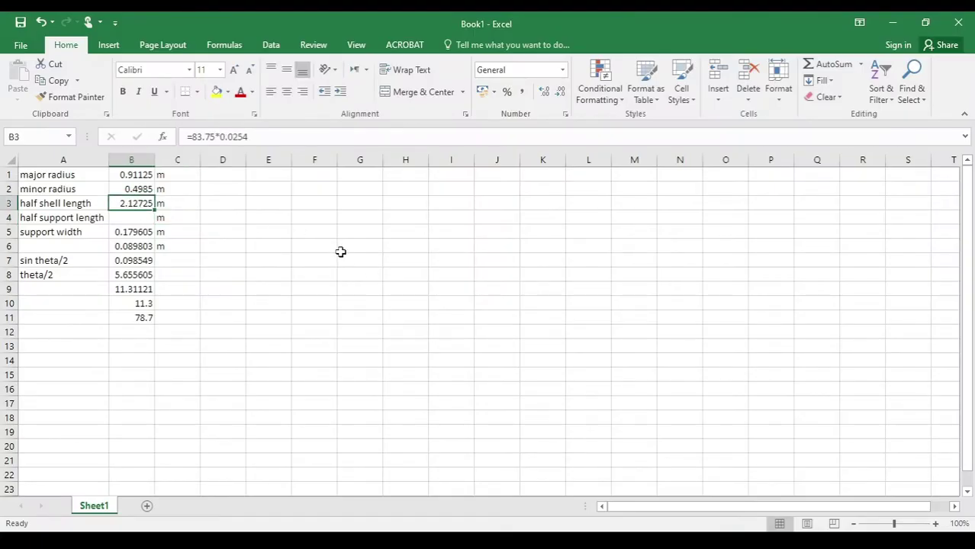
{"action": "key", "text": "alt+Tab"}
{"action": "key", "text": "Tab"}
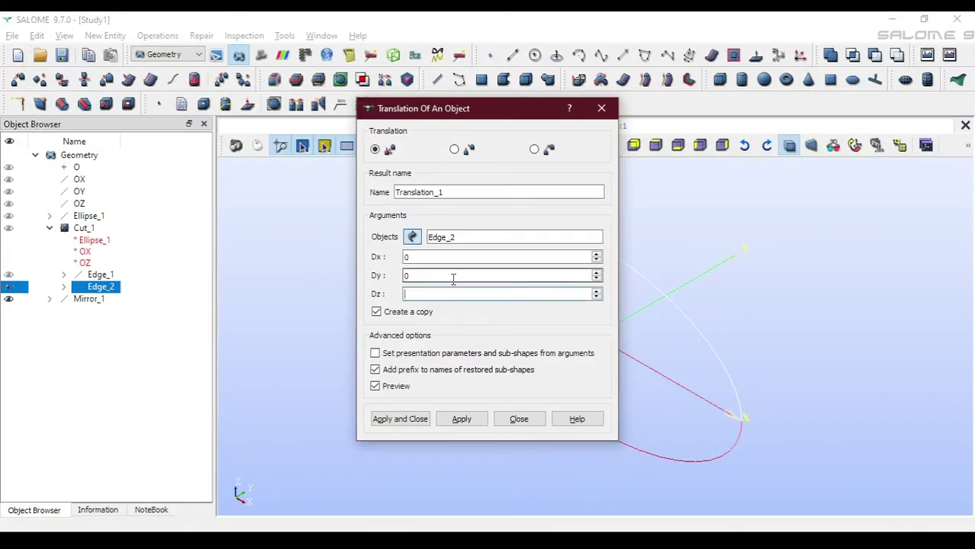
{"action": "type", "text": "2.12725"}
{"action": "key", "text": "alt+Tab"}
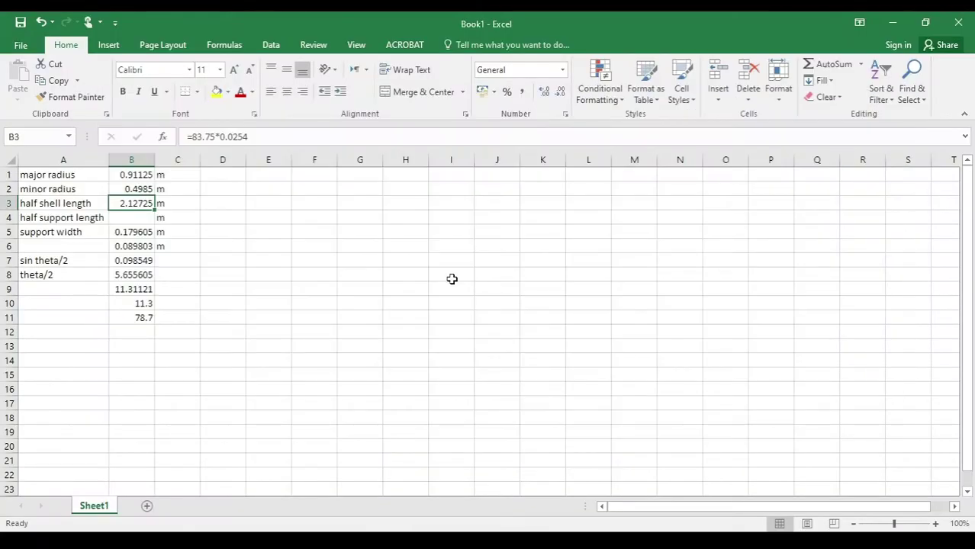
{"action": "key", "text": "alt+Tab"}
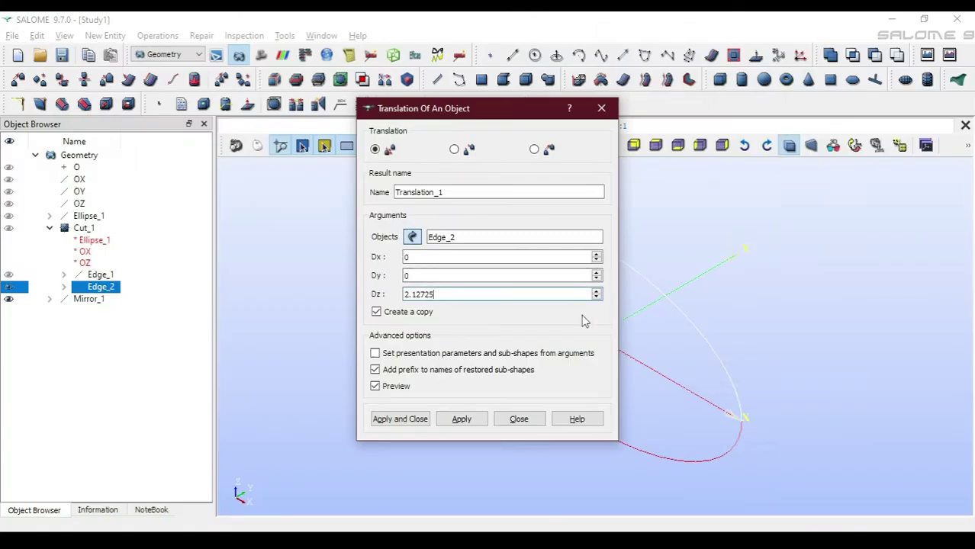
{"action": "left_click", "coordinate": [399, 420]}
Begin constructing a point by reference, using the end vertex of Mirror_1 on the OX axis as the reference point
{"action": "scroll", "coordinate": [710, 307], "scroll_direction": "up", "scroll_amount": 4}
{"action": "scroll", "coordinate": [710, 306], "scroll_direction": "down", "scroll_amount": 7}
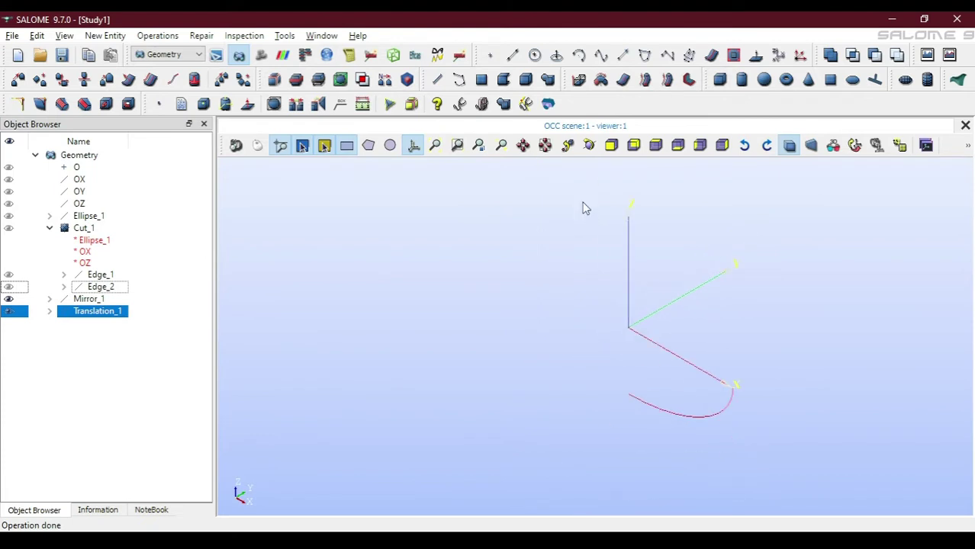
{"action": "left_click", "coordinate": [544, 146]}
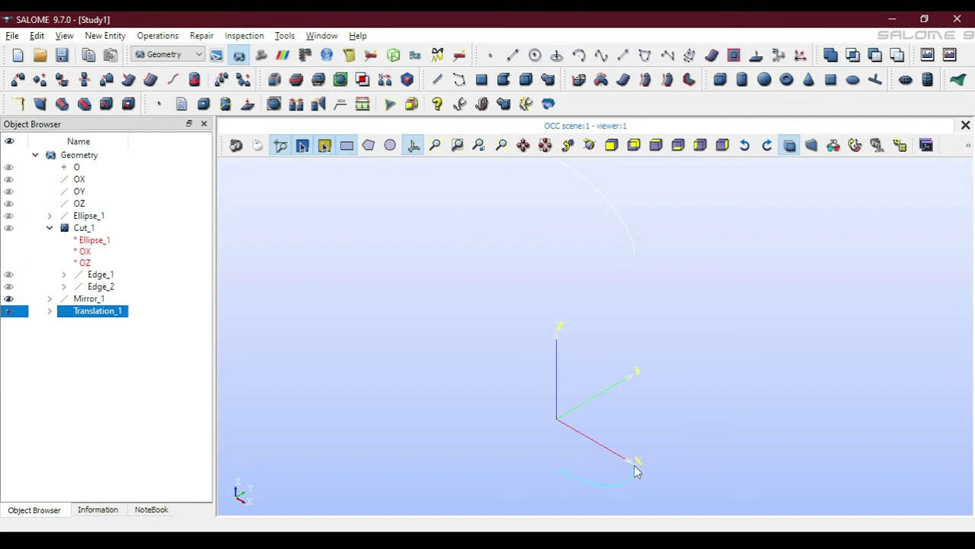
{"action": "left_click", "coordinate": [489, 61]}
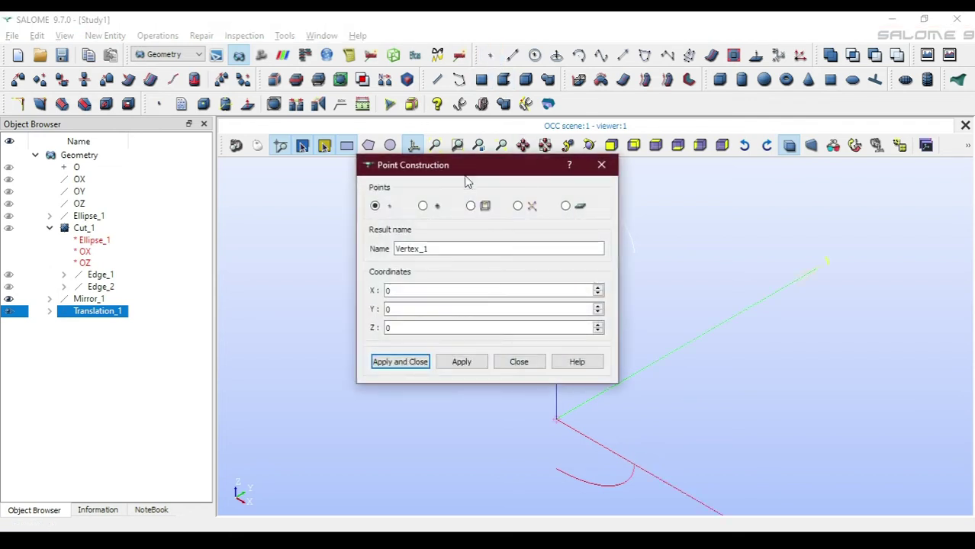
{"action": "left_click_drag", "start_coordinate": [471, 162], "coordinate": [393, 159]}
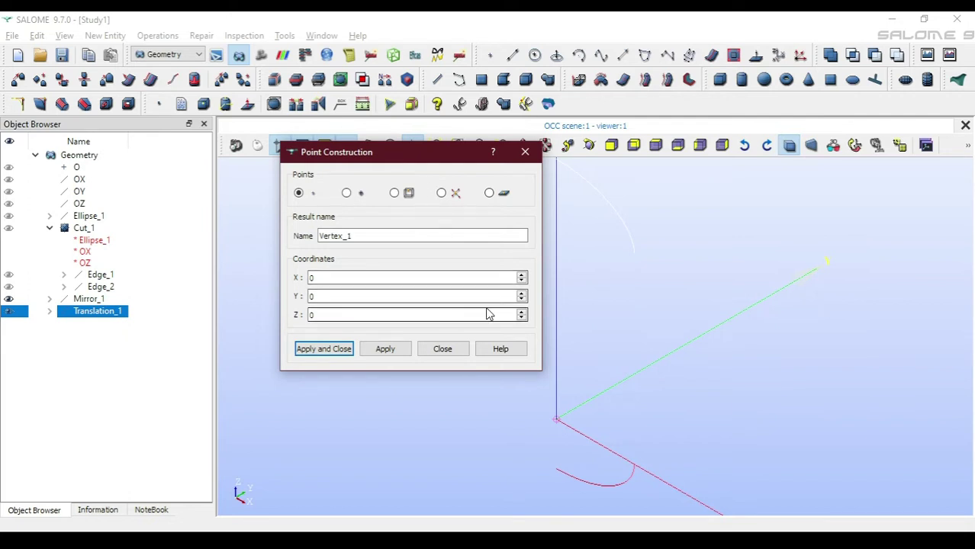
{"action": "left_click", "coordinate": [346, 193]}
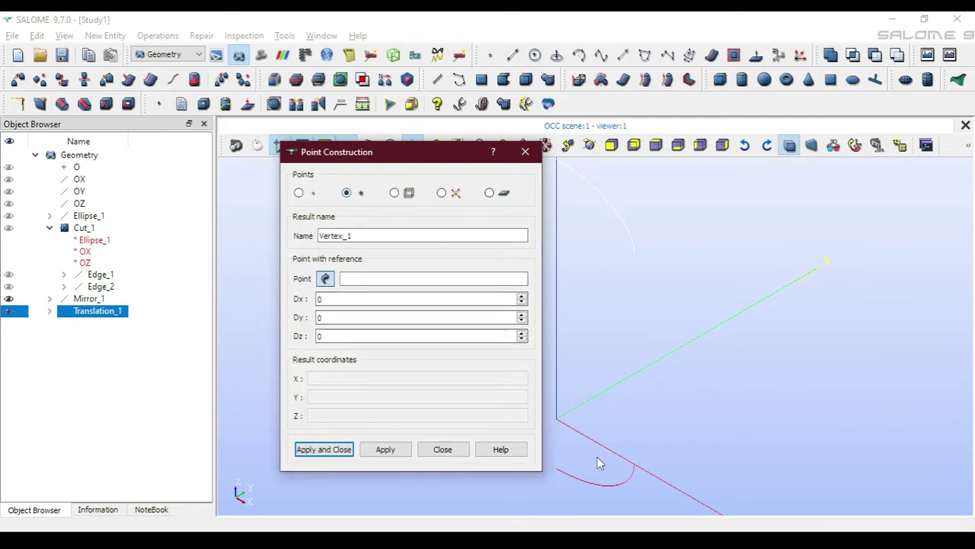
{"action": "left_click", "coordinate": [635, 466]}
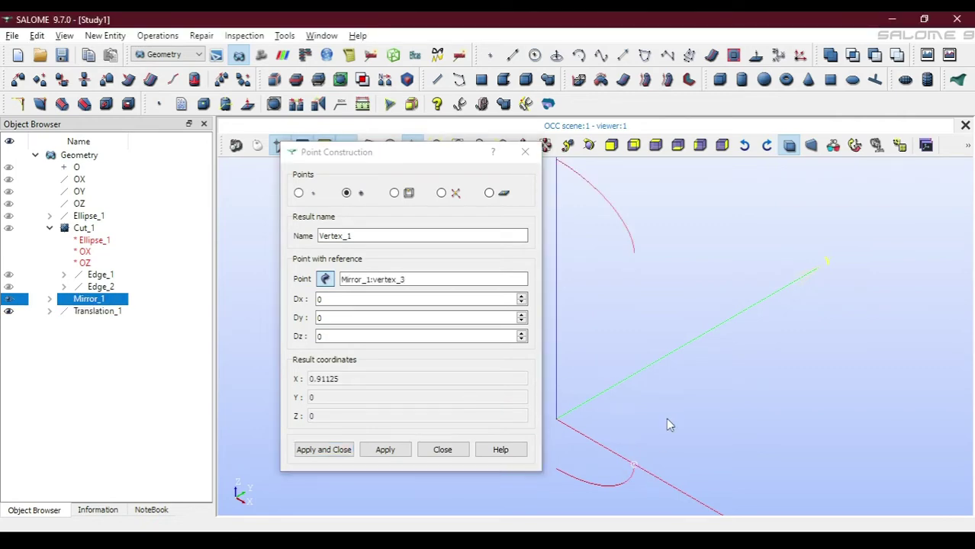
Check the leg support dimensions in the PowerPoint drawing and enter =8*0.0254 as the half support length in Excel cell B4
{"action": "key", "text": "alt+Tab"}
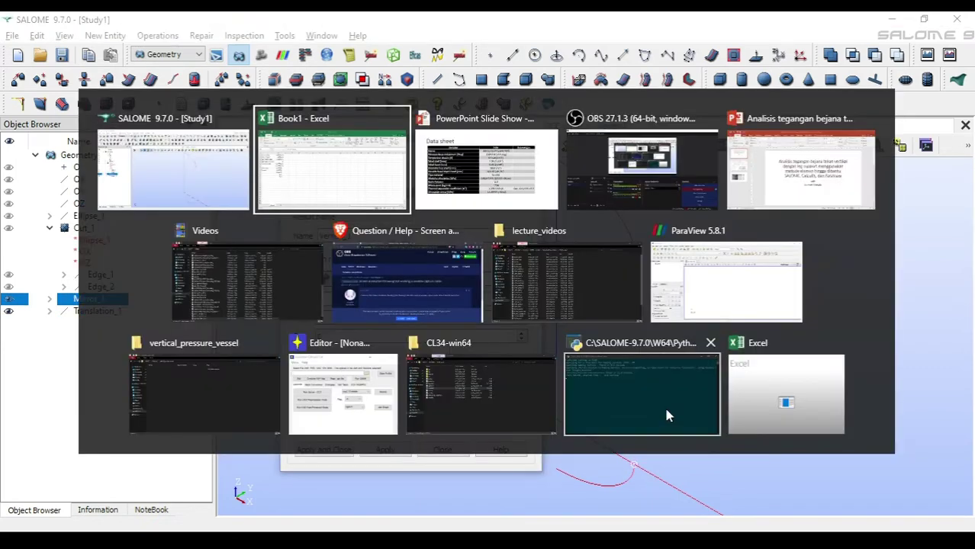
{"action": "key", "text": "alt+Tab"}
{"action": "key", "text": "Left"}
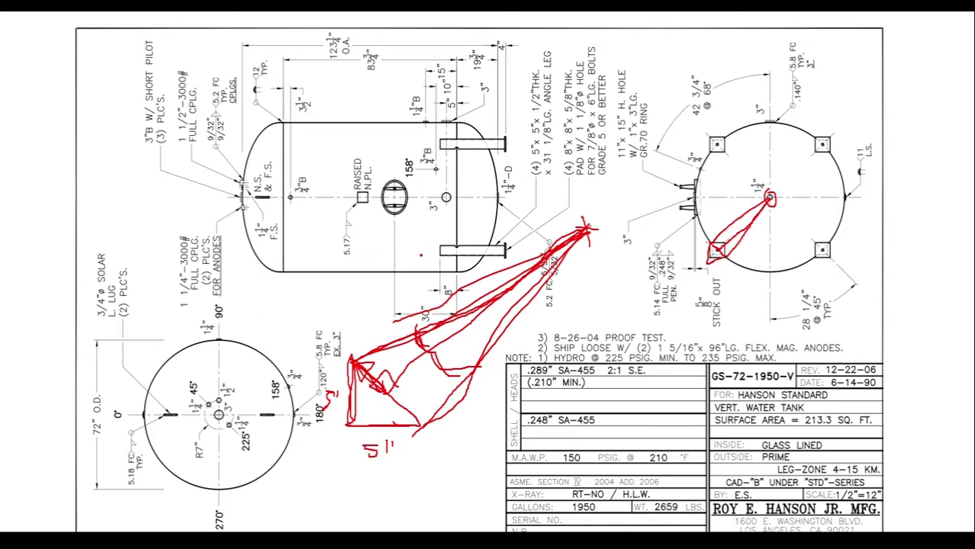
{"action": "key", "text": "alt+Tab"}
{"action": "key", "text": "alt+Tab"}
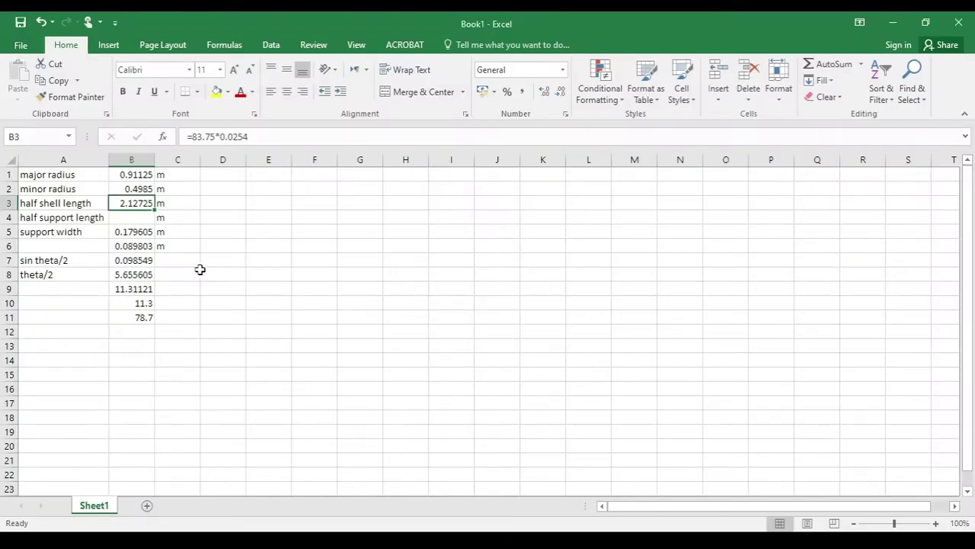
{"action": "left_click", "coordinate": [136, 236]}
{"action": "left_click", "coordinate": [123, 218]}
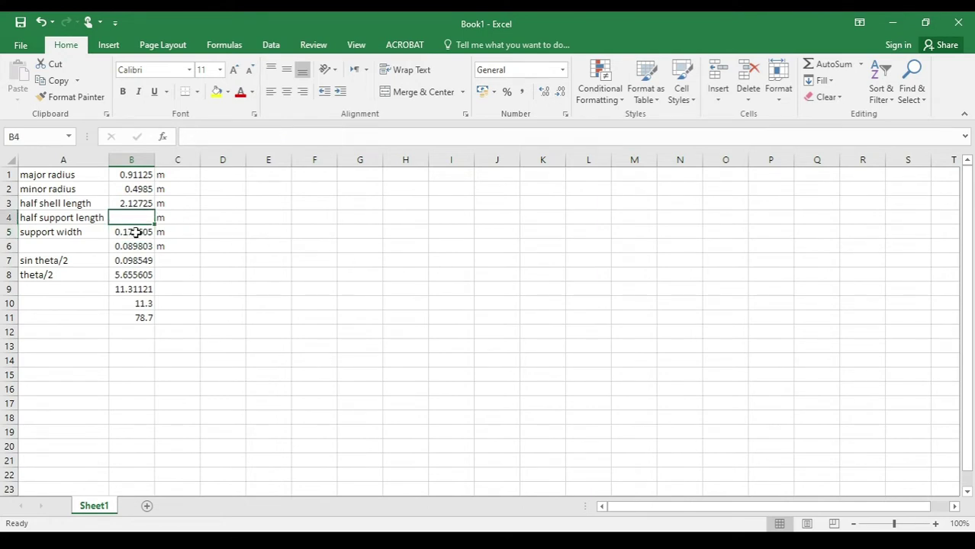
{"action": "type", "text": "="}
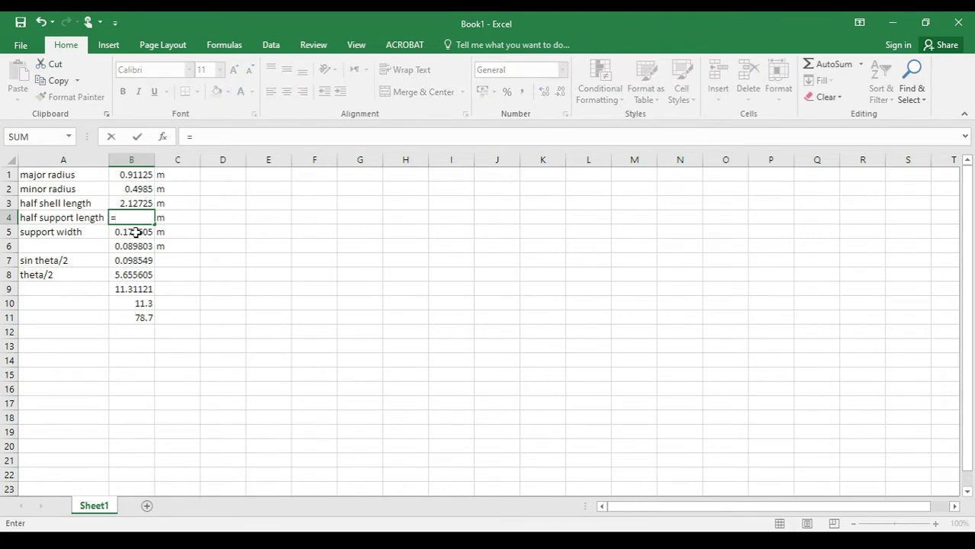
{"action": "type", "text": "8*0.0254"}
{"action": "key", "text": "Return"}
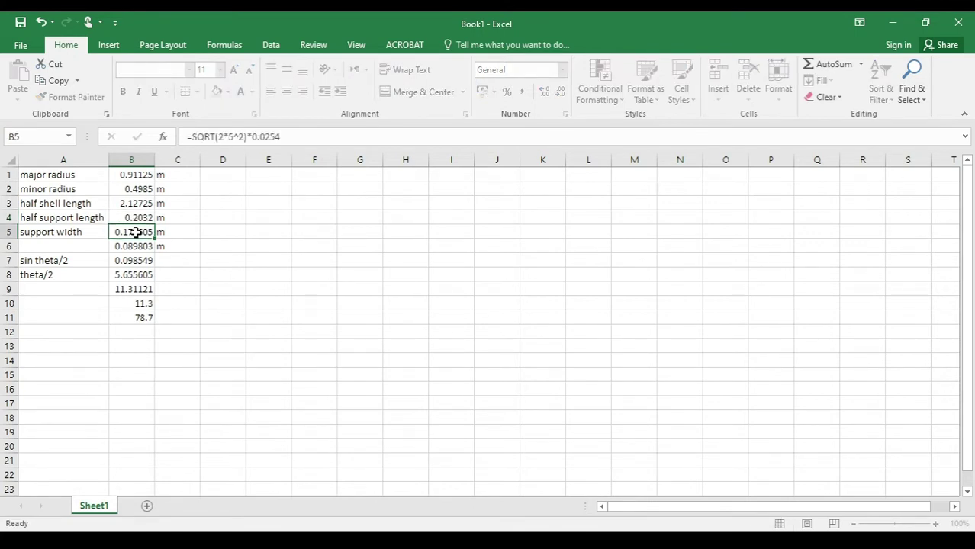
{"action": "key", "text": "Up"}
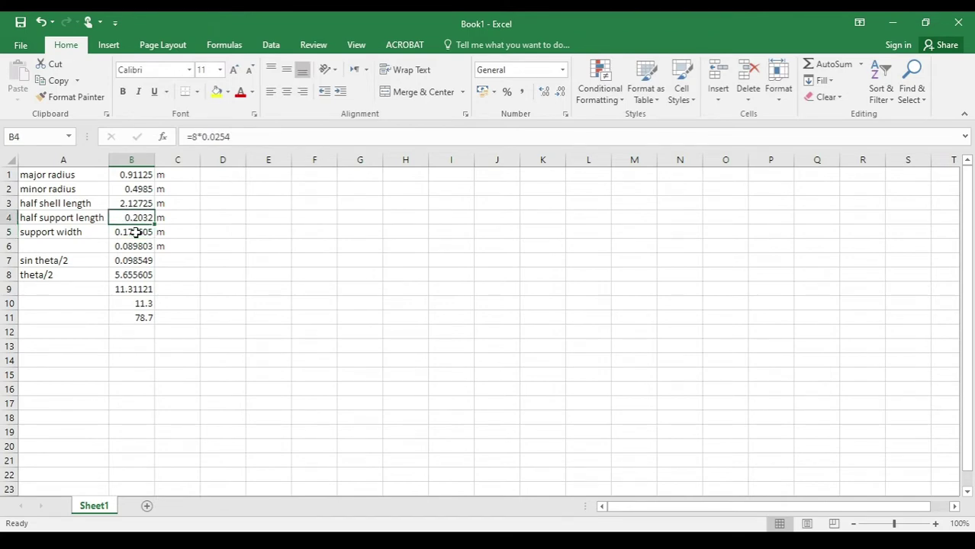
Switch back to SALOME and create the referenced point from Mirror_1's end vertex with Dz 0.2032
{"action": "key", "text": "alt+Tab"}
{"action": "key", "text": "alt+Tab"}
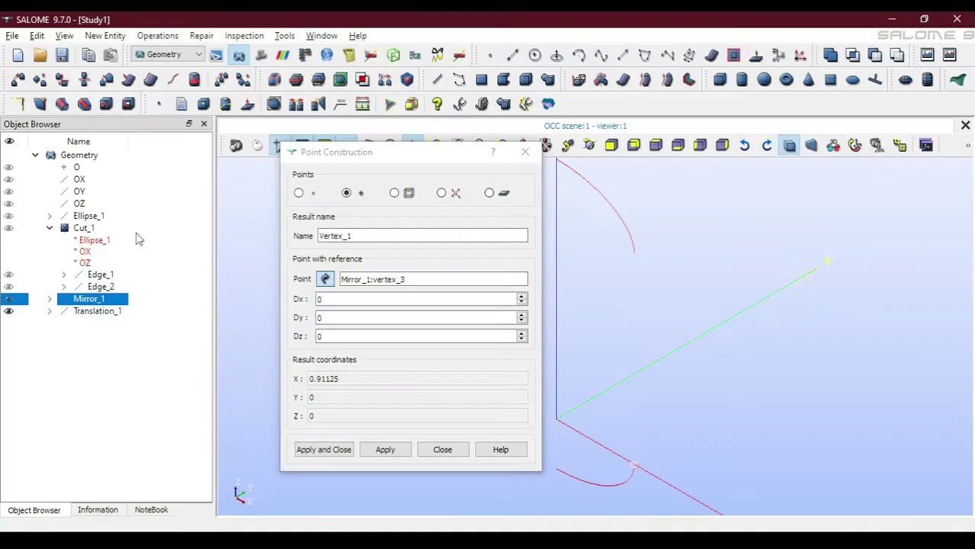
{"action": "left_click", "coordinate": [337, 335]}
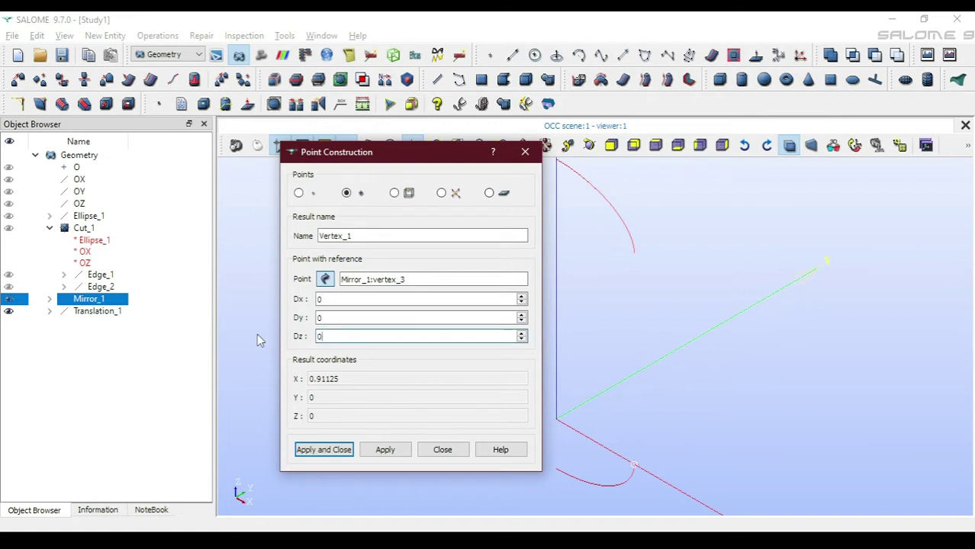
{"action": "type", "text": ".2032"}
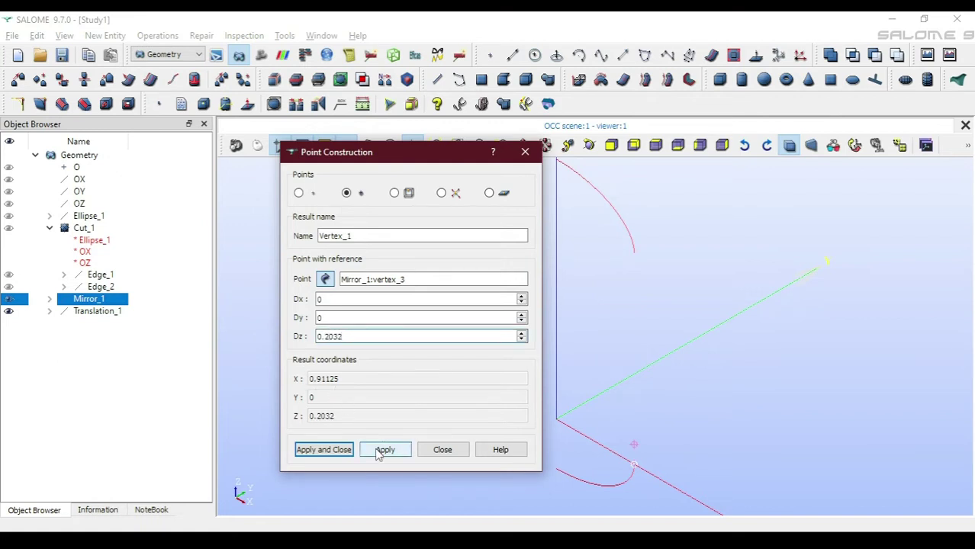
{"action": "left_click", "coordinate": [337, 451]}
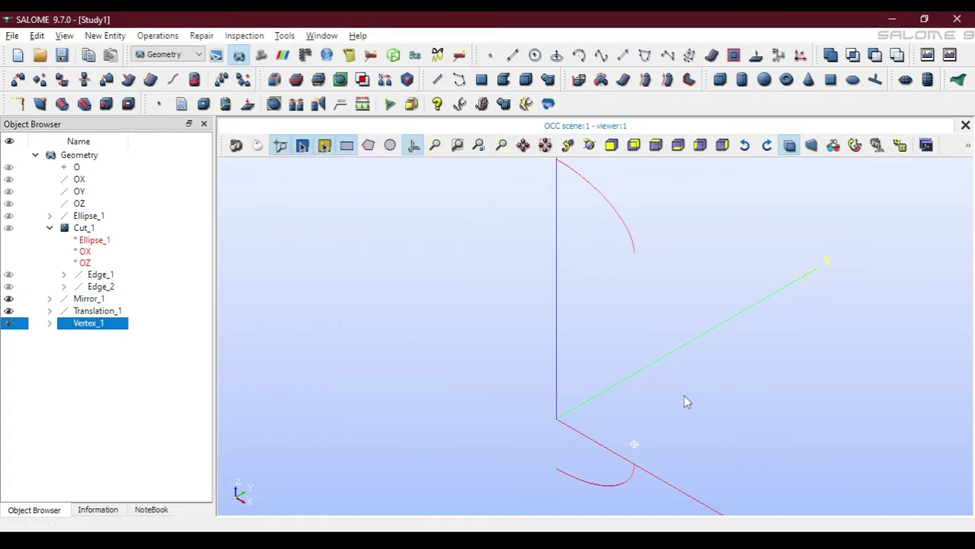
Create two lines, from Mirror_1's end vertex on the OX axis to Vertex_1 and from Vertex_1 to the lower end of the Translation_1 arc
{"action": "left_click", "coordinate": [513, 55]}
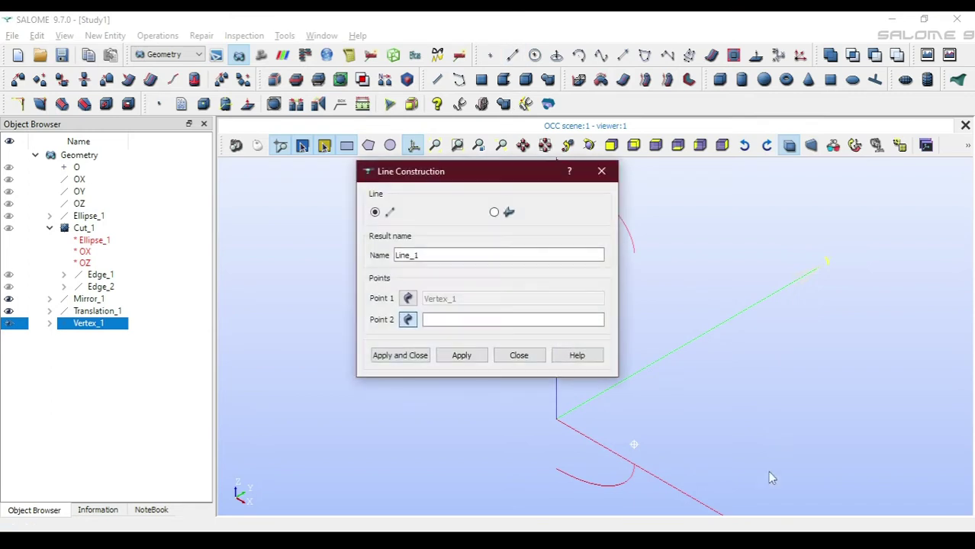
{"action": "left_click", "coordinate": [407, 299]}
{"action": "left_click", "coordinate": [636, 469]}
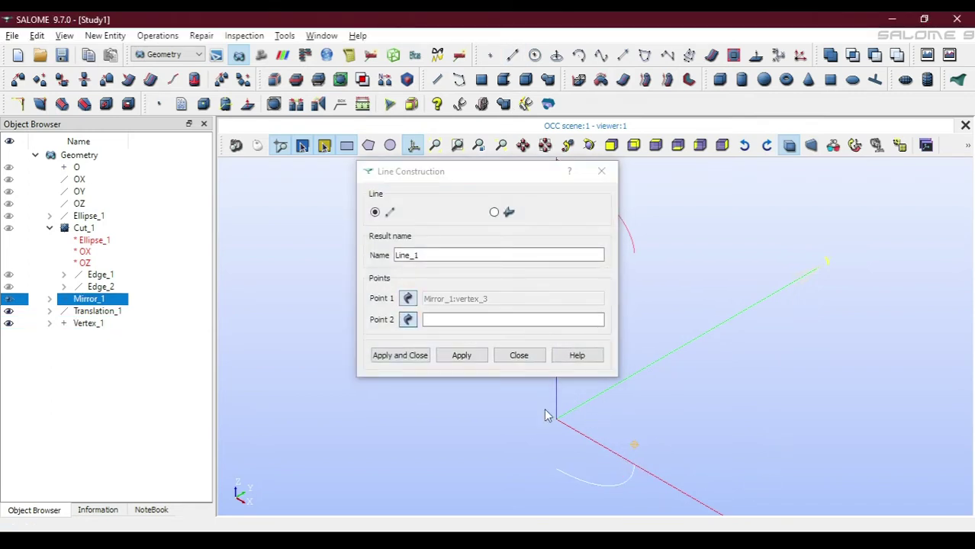
{"action": "left_click", "coordinate": [633, 445]}
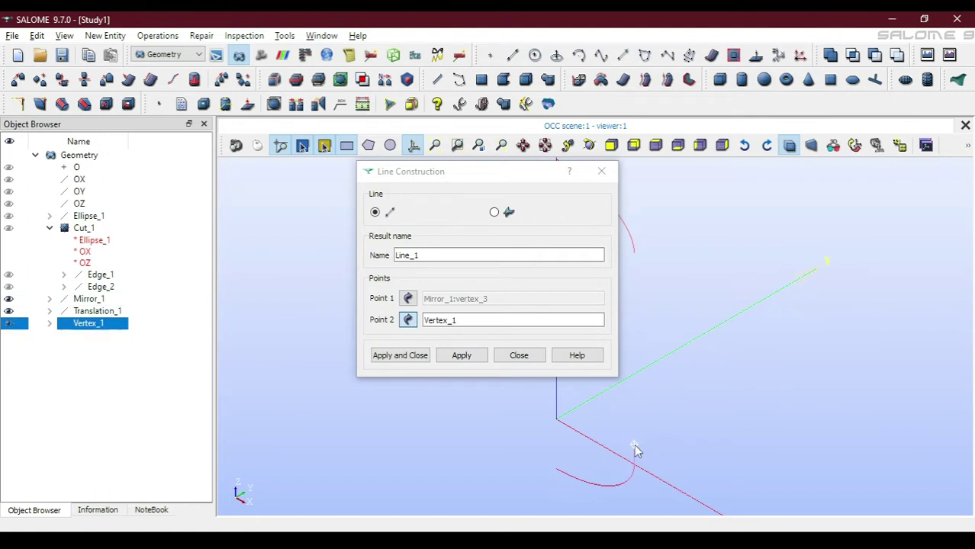
{"action": "left_click", "coordinate": [462, 356]}
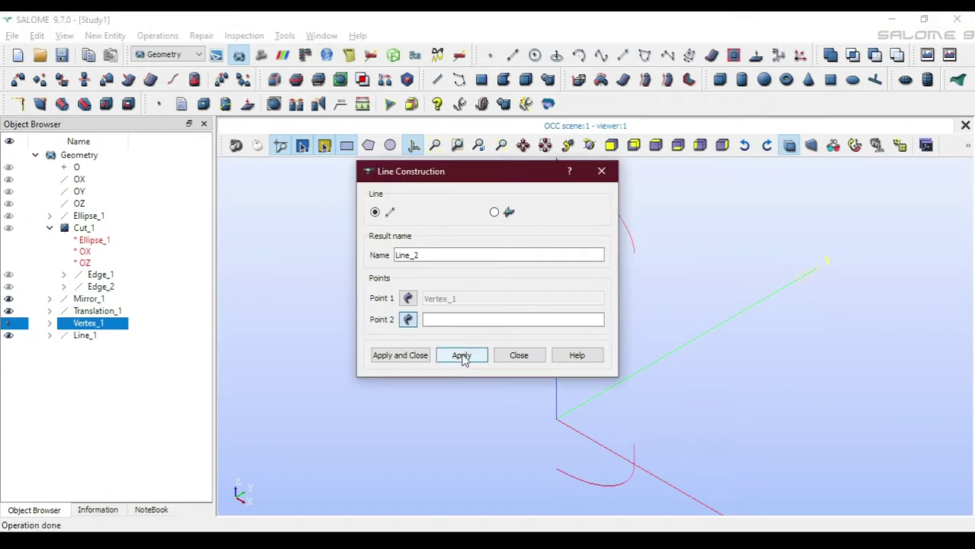
{"action": "left_click", "coordinate": [632, 254]}
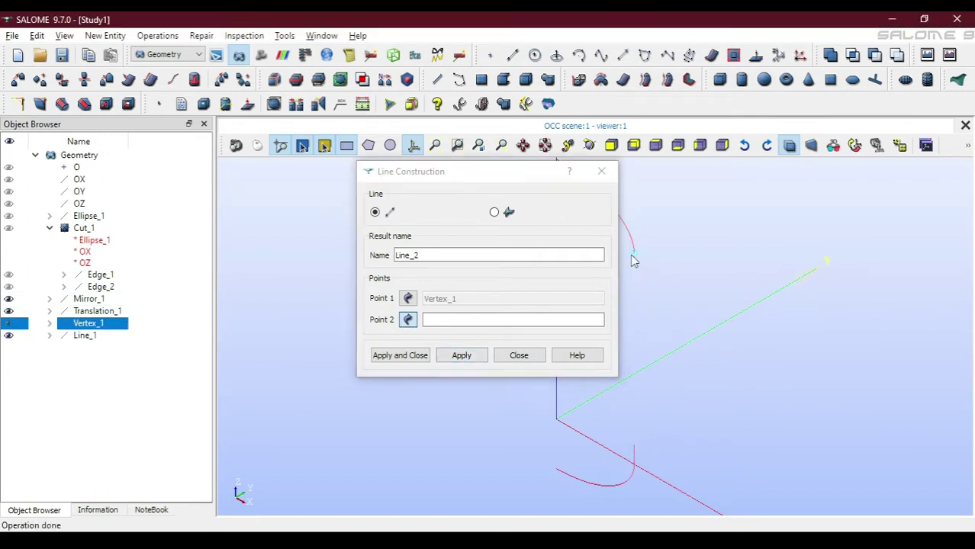
{"action": "left_click", "coordinate": [401, 356]}
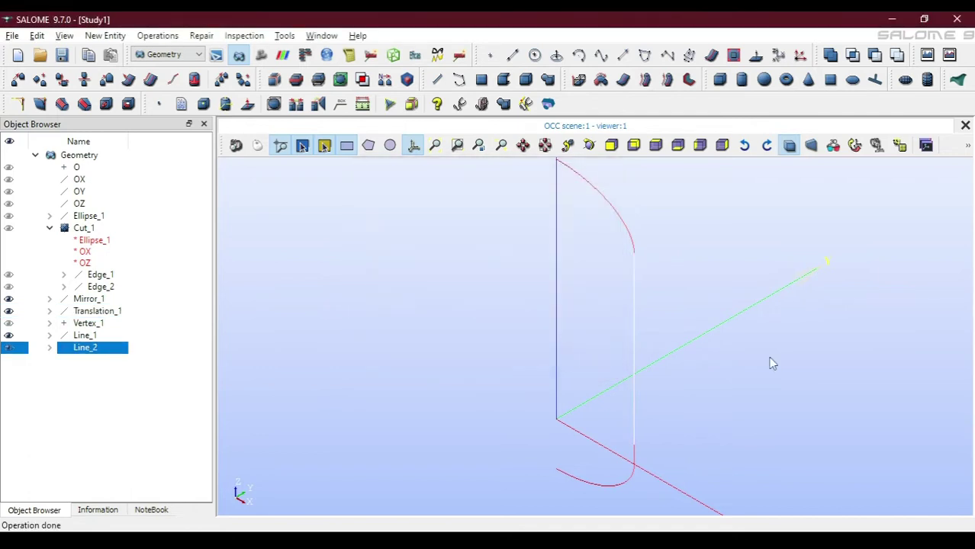
Build a wire from the edges Mirror_1, Translation_1, Line_1 and Line_2 with tolerance 1e-07
{"action": "left_click", "coordinate": [654, 147]}
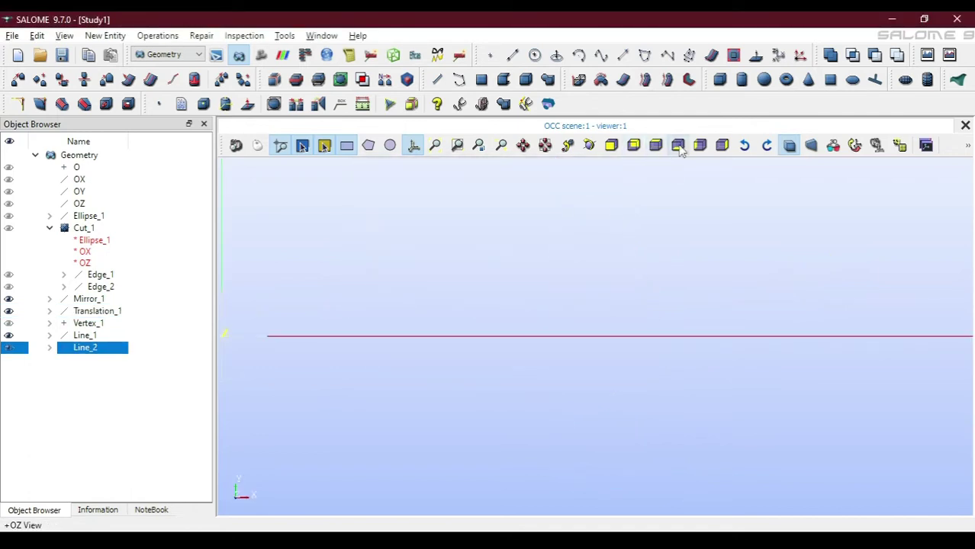
{"action": "left_click", "coordinate": [705, 145]}
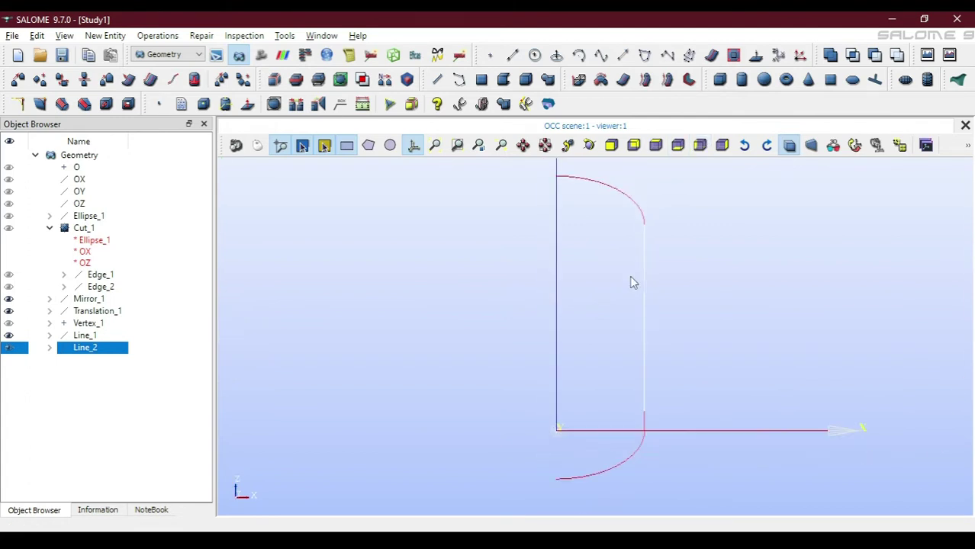
{"action": "scroll", "coordinate": [630, 279], "scroll_direction": "down", "scroll_amount": 1}
{"action": "left_click", "coordinate": [89, 341], "text": "ctrl"}
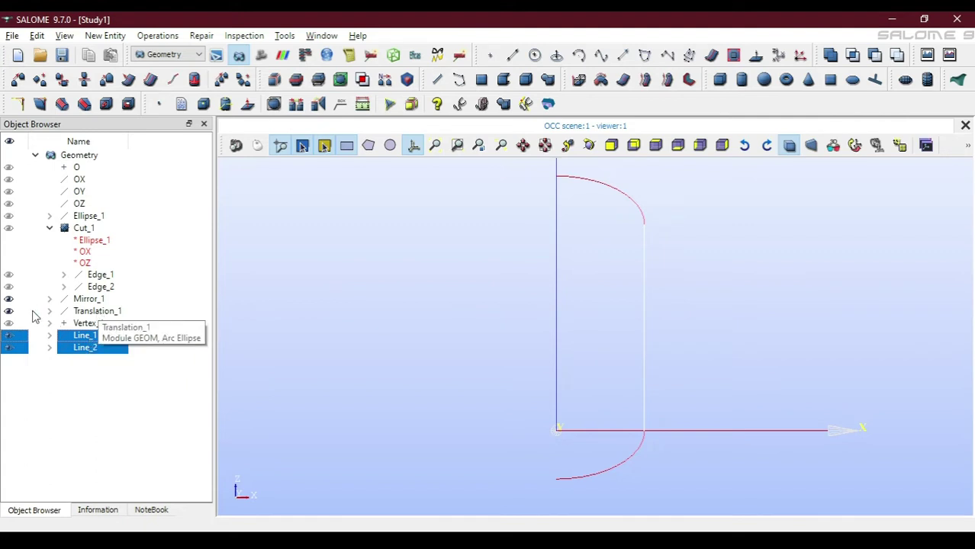
{"action": "left_click", "coordinate": [92, 300], "text": "ctrl"}
{"action": "left_click", "coordinate": [94, 311], "text": "ctrl"}
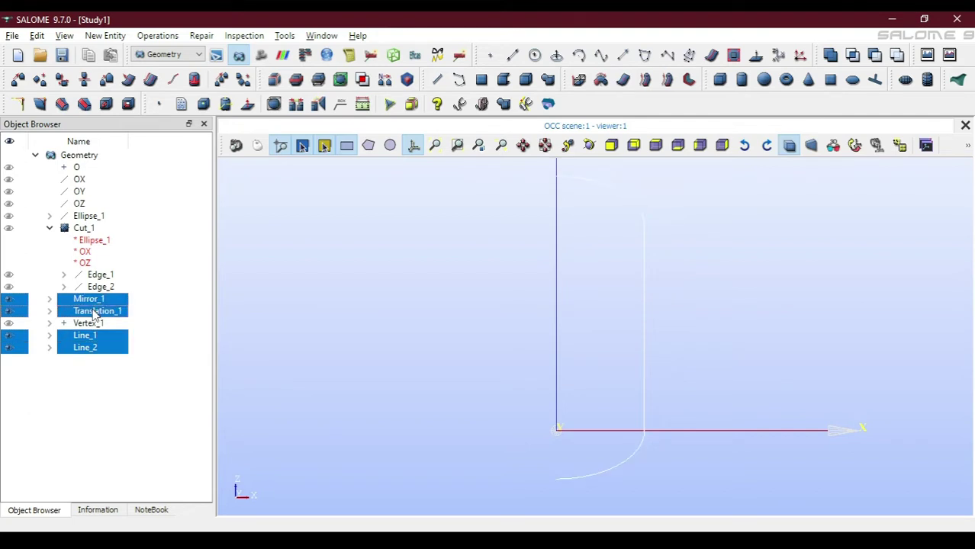
{"action": "left_click", "coordinate": [104, 36]}
{"action": "mouse_move", "coordinate": [183, 188]}
{"action": "left_click", "coordinate": [253, 203]}
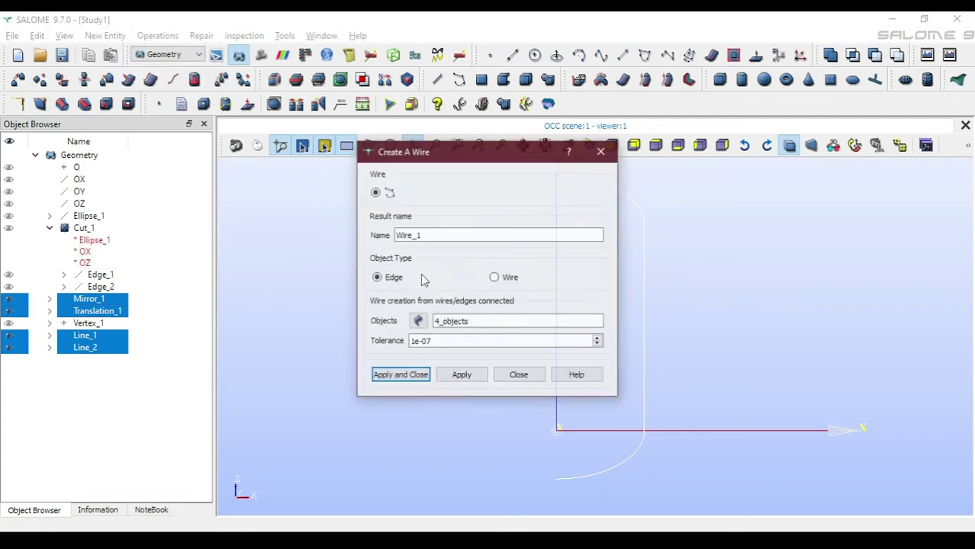
{"action": "left_click", "coordinate": [400, 376]}
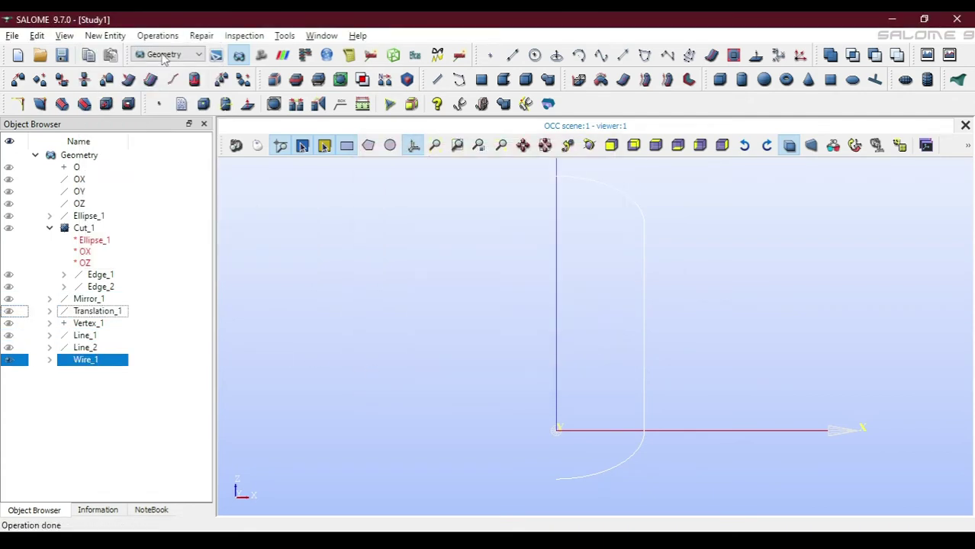
Partition Wire_1 with resulting type Wire, keeping shapes of lower type, with no sub-shapes intersection and self-intersection detection enabled
{"action": "left_click", "coordinate": [162, 36]}
{"action": "left_click", "coordinate": [171, 106]}
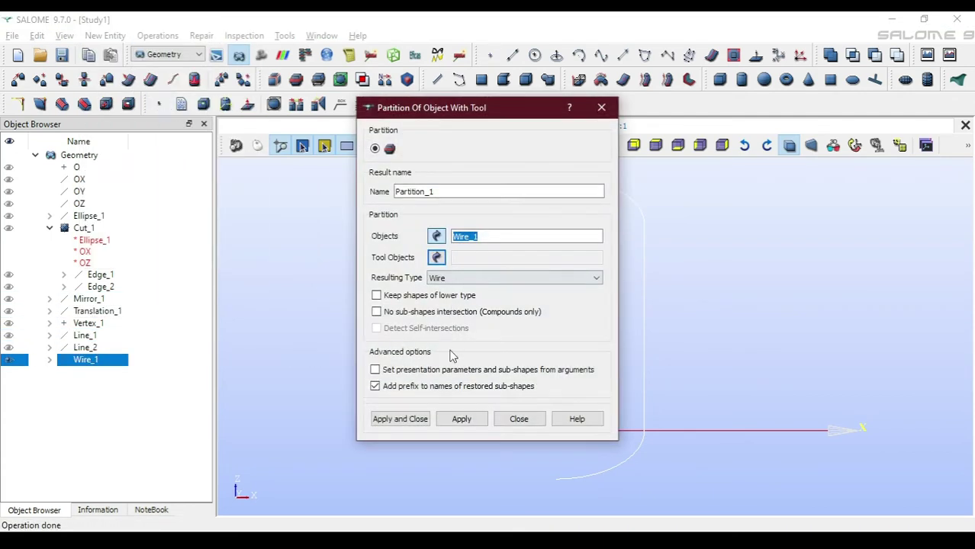
{"action": "left_click", "coordinate": [405, 298]}
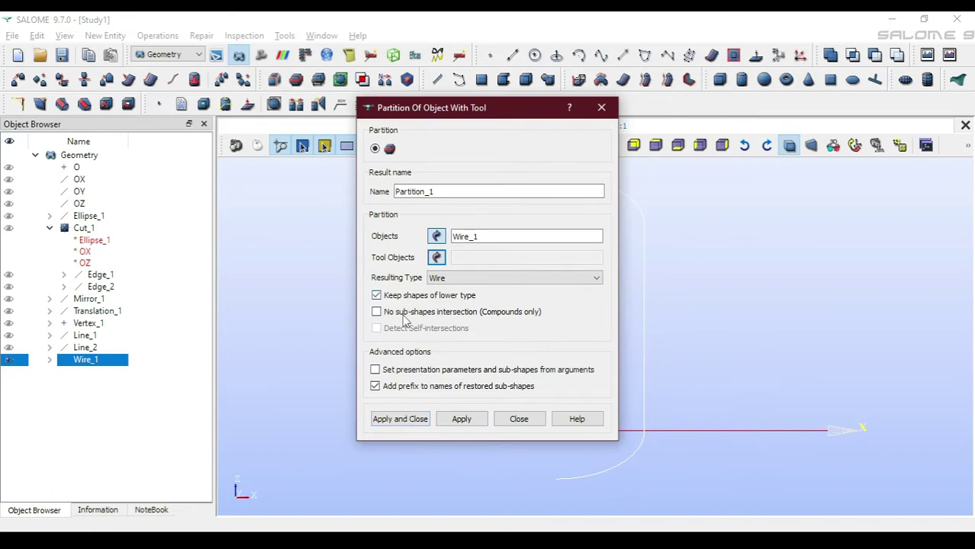
{"action": "left_click", "coordinate": [405, 314]}
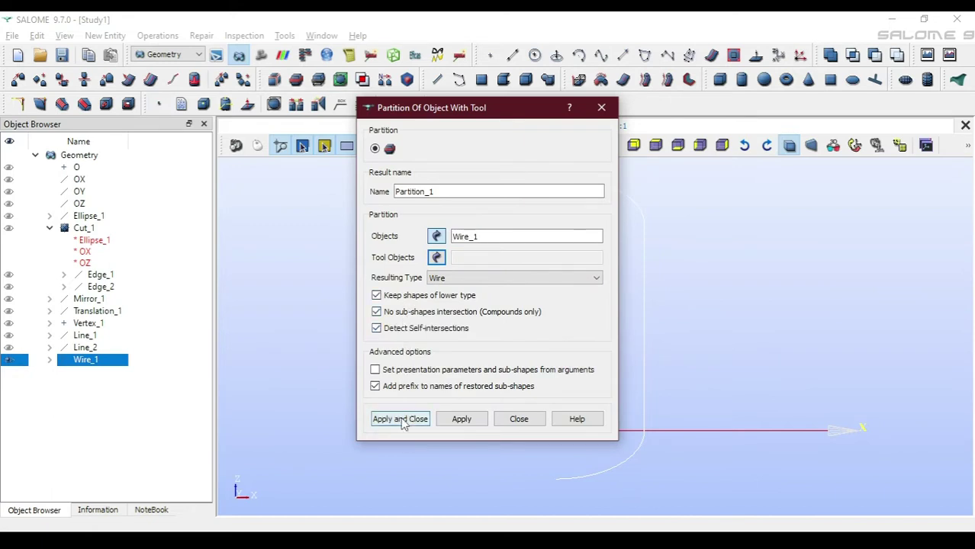
{"action": "left_click", "coordinate": [400, 419]}
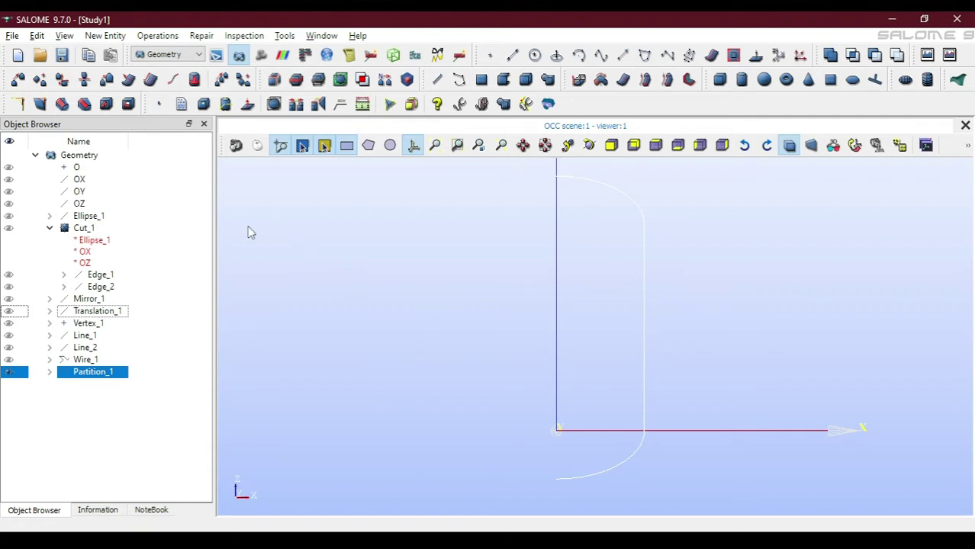
Begin a revolution of Partition_1 about the OZ axis
{"action": "left_click", "coordinate": [105, 35]}
{"action": "mouse_move", "coordinate": [193, 97]}
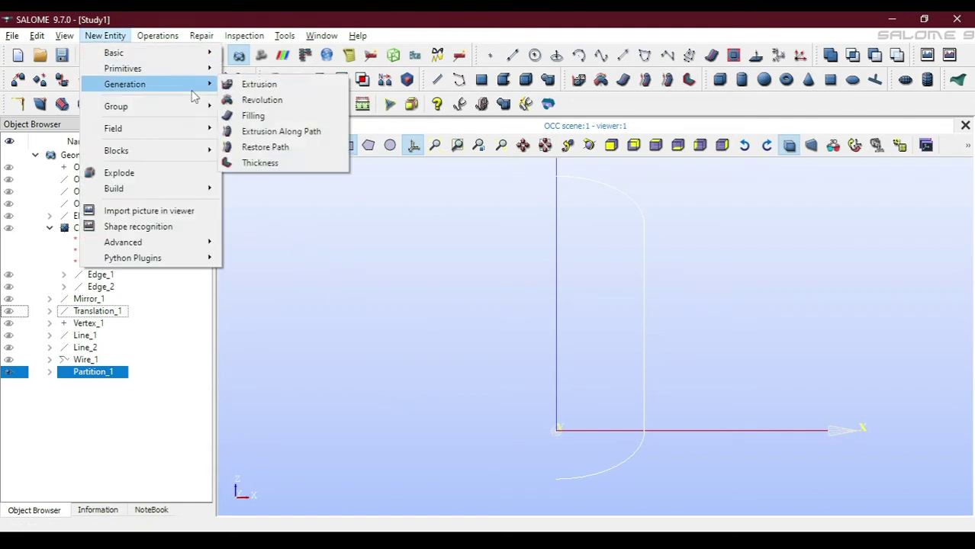
{"action": "left_click", "coordinate": [259, 98]}
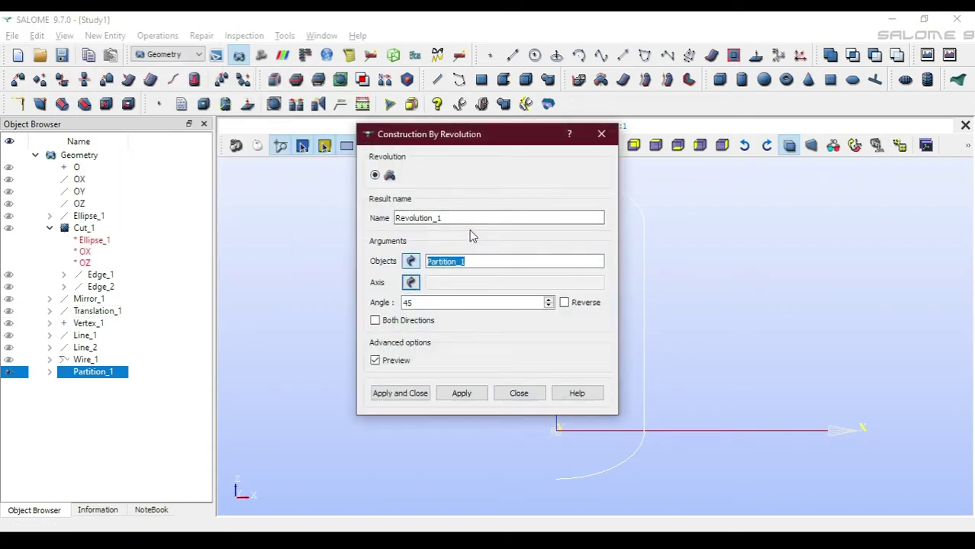
{"action": "left_click", "coordinate": [410, 283]}
{"action": "left_click", "coordinate": [80, 204]}
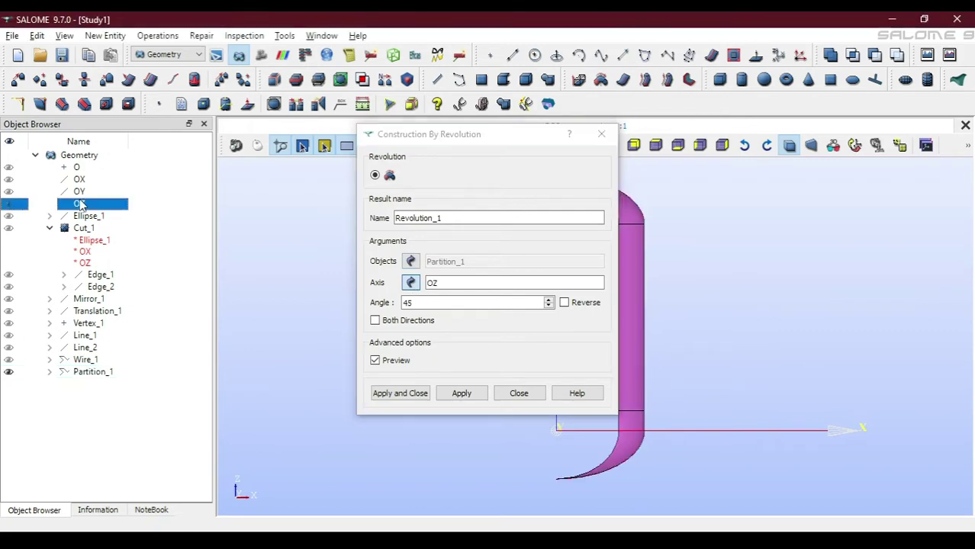
Check the rounded angle in Excel cell B10, return to SALOME and create the revolution with an angle of 11.3
{"action": "key", "text": "alt+Tab"}
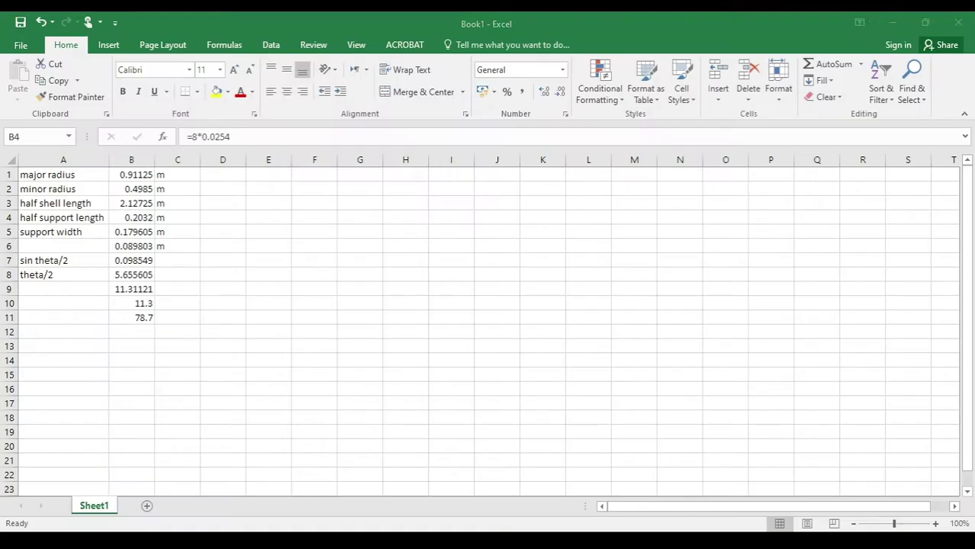
{"action": "left_click", "coordinate": [141, 305]}
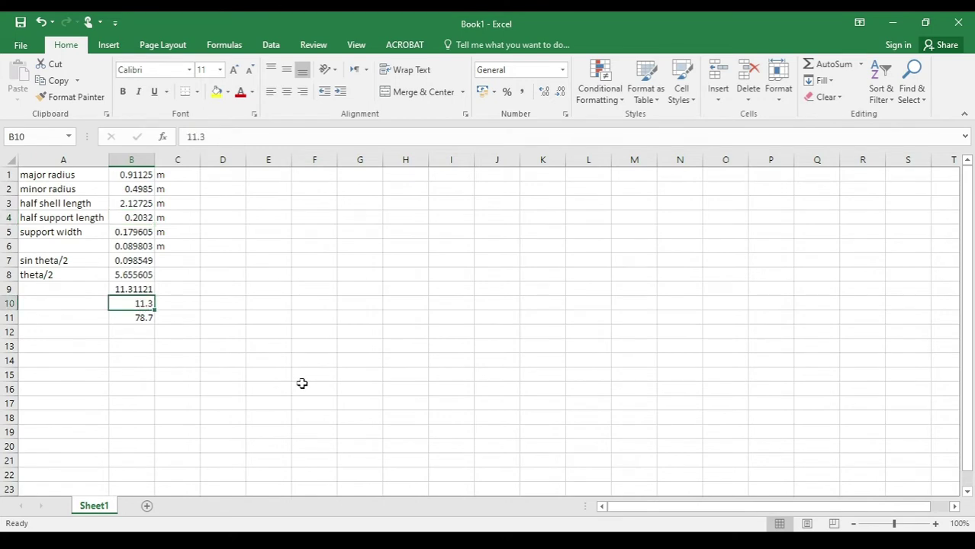
{"action": "key", "text": "alt+Tab"}
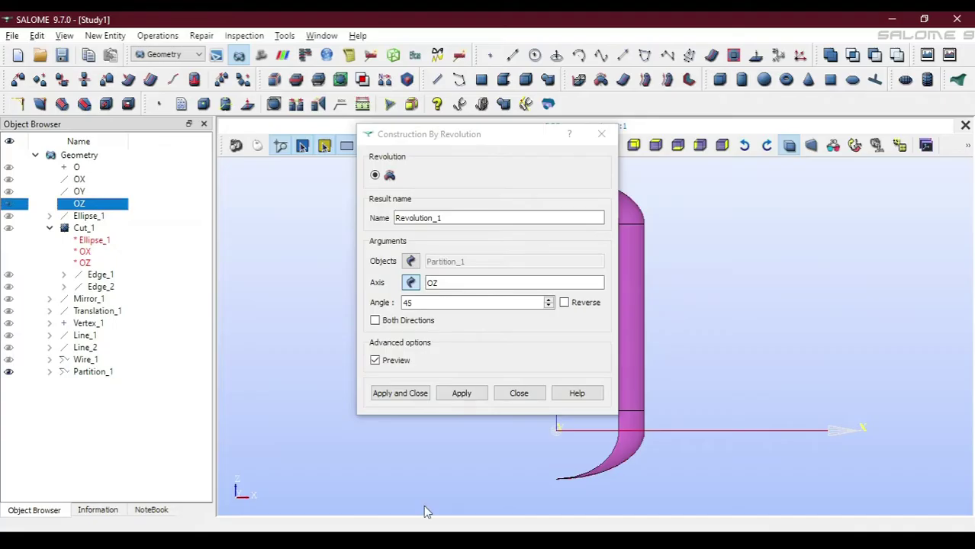
{"action": "left_click_drag", "start_coordinate": [446, 303], "coordinate": [392, 305]}
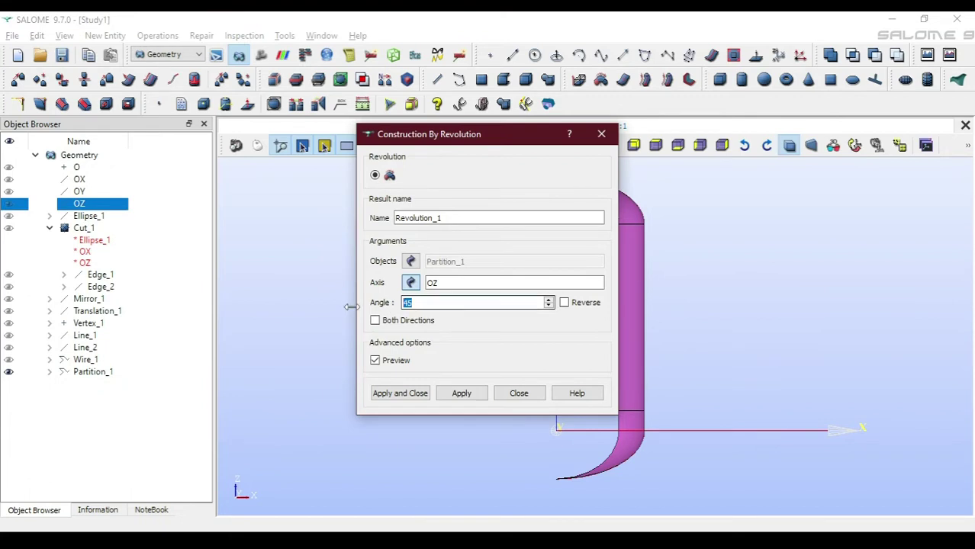
{"action": "type", "text": "11.3"}
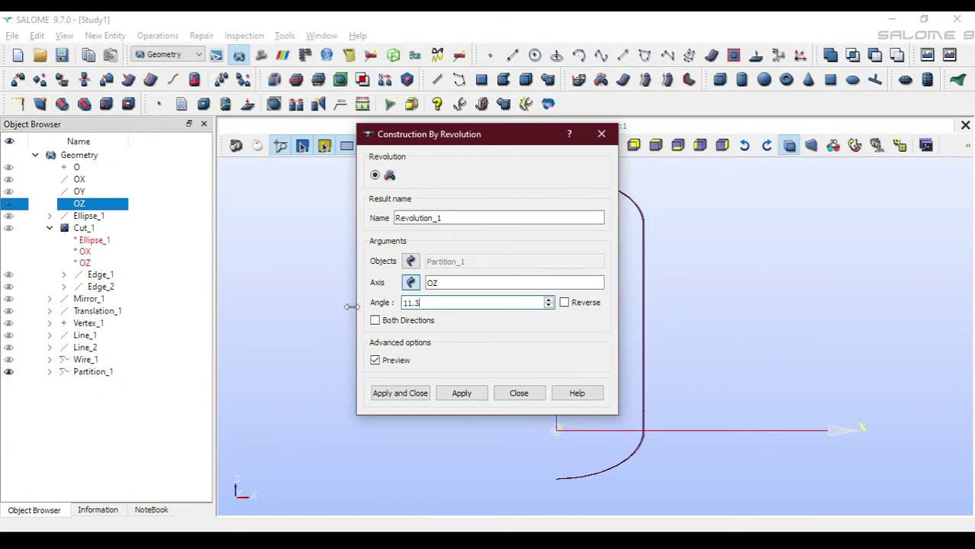
{"action": "left_click_drag", "start_coordinate": [524, 142], "coordinate": [460, 144]}
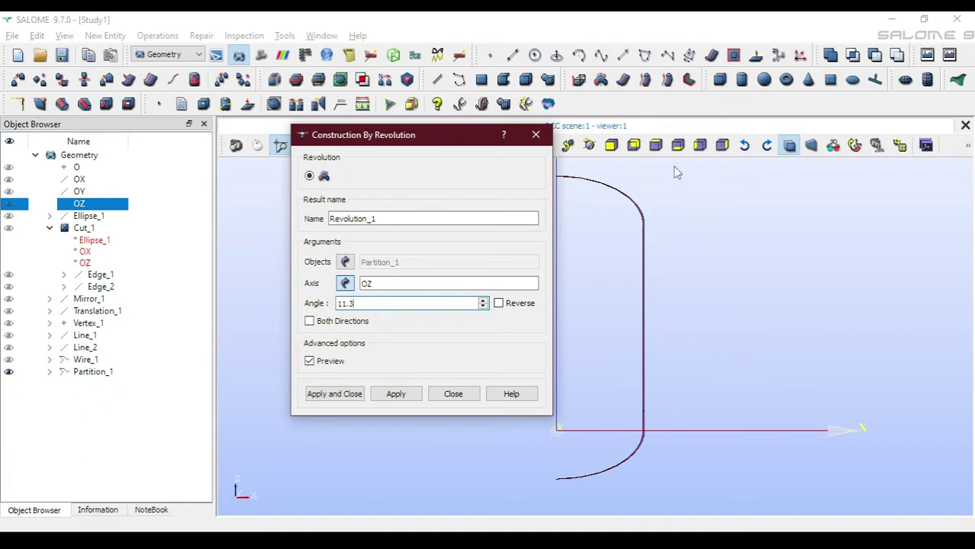
{"action": "left_click", "coordinate": [855, 145]}
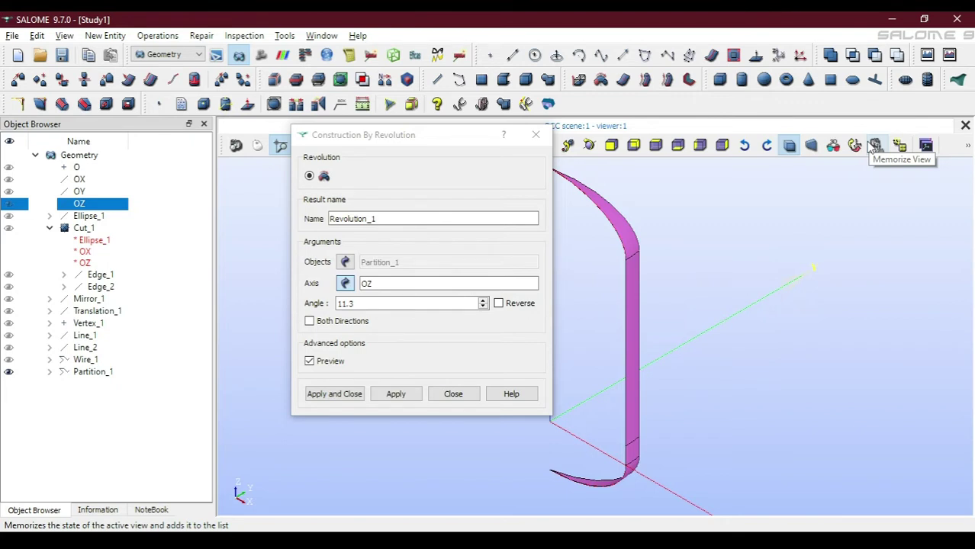
{"action": "left_click", "coordinate": [874, 145]}
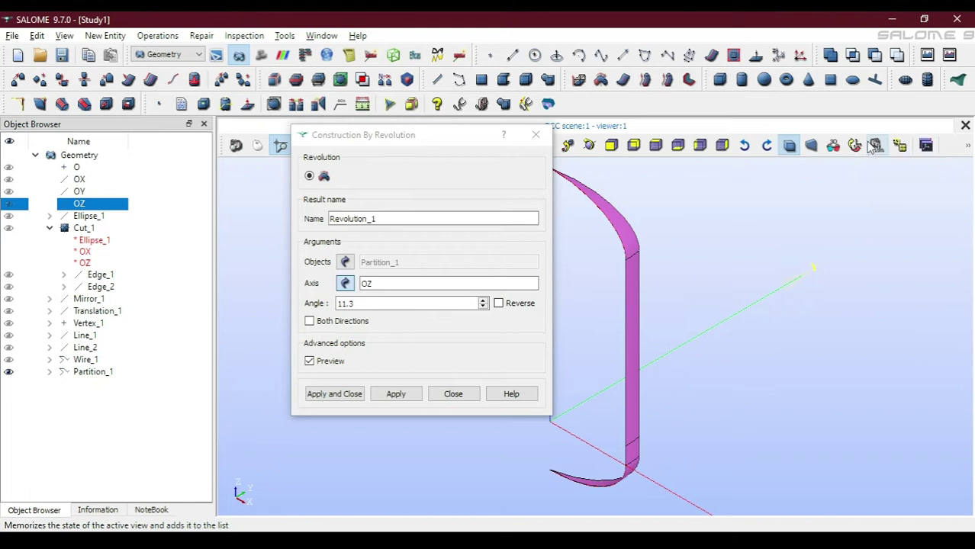
{"action": "left_click", "coordinate": [394, 392]}
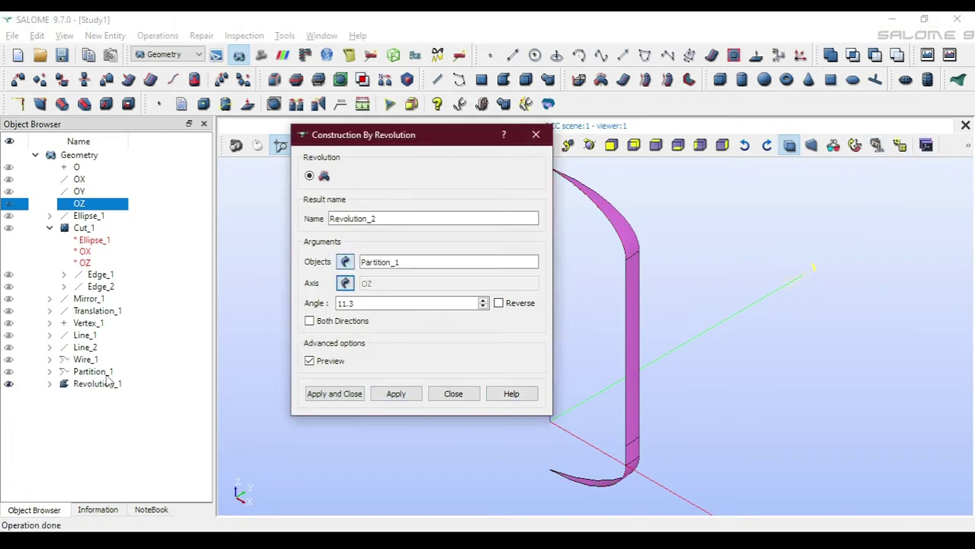
Revolve Partition_1 about the OZ axis by -78.7 degrees as a second revolution, with Revolution_1 displayed for comparison
{"action": "left_click", "coordinate": [17, 387]}
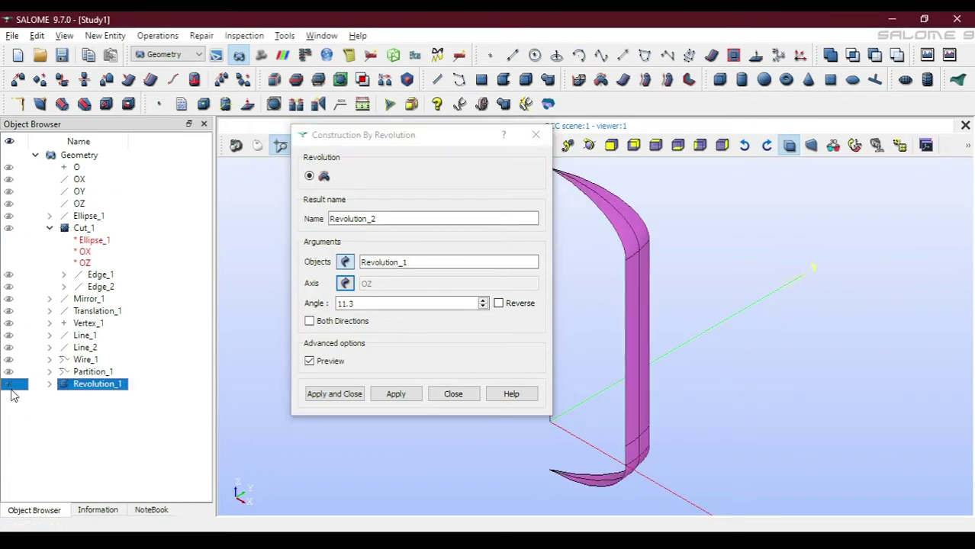
{"action": "left_click", "coordinate": [9, 372]}
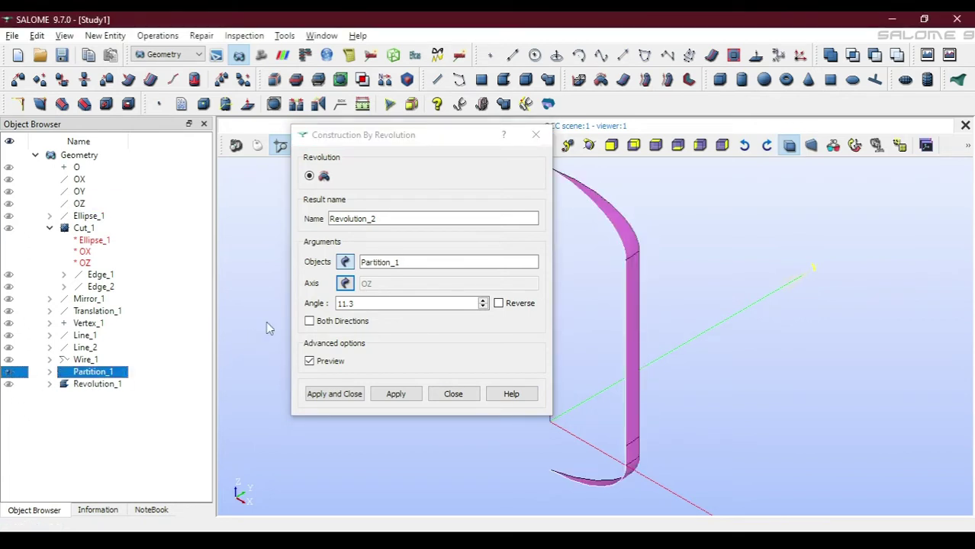
{"action": "left_click_drag", "start_coordinate": [359, 303], "coordinate": [271, 305]}
{"action": "type", "text": "-78.7"}
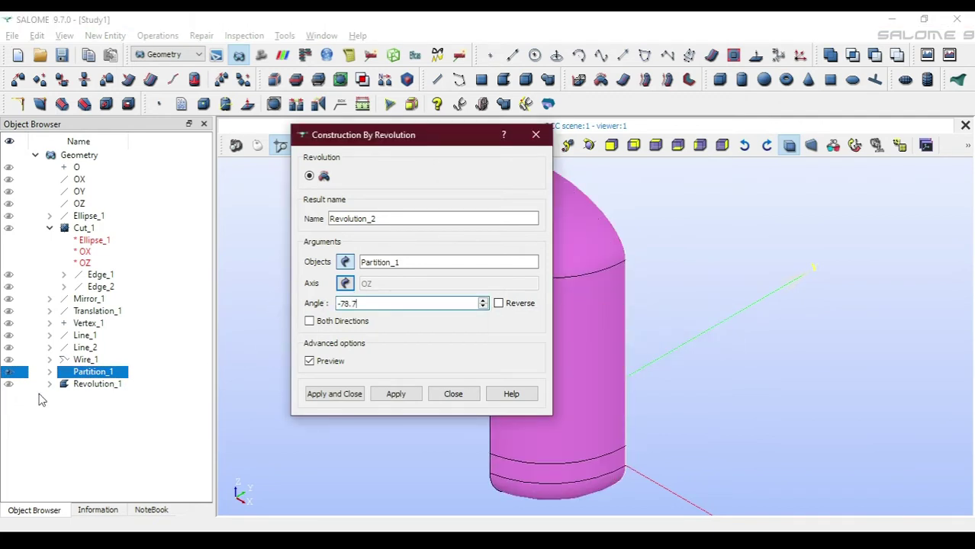
{"action": "left_click", "coordinate": [11, 386]}
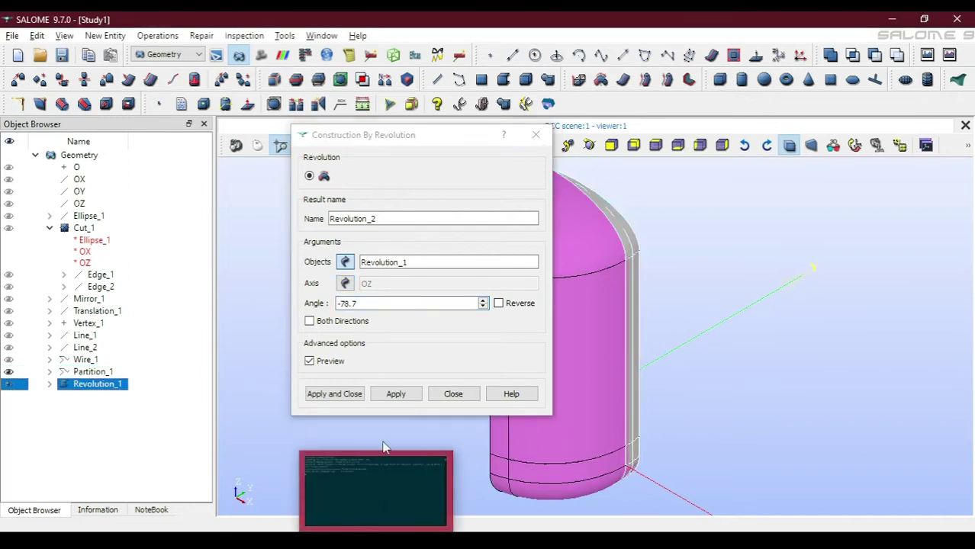
{"action": "left_click", "coordinate": [104, 374]}
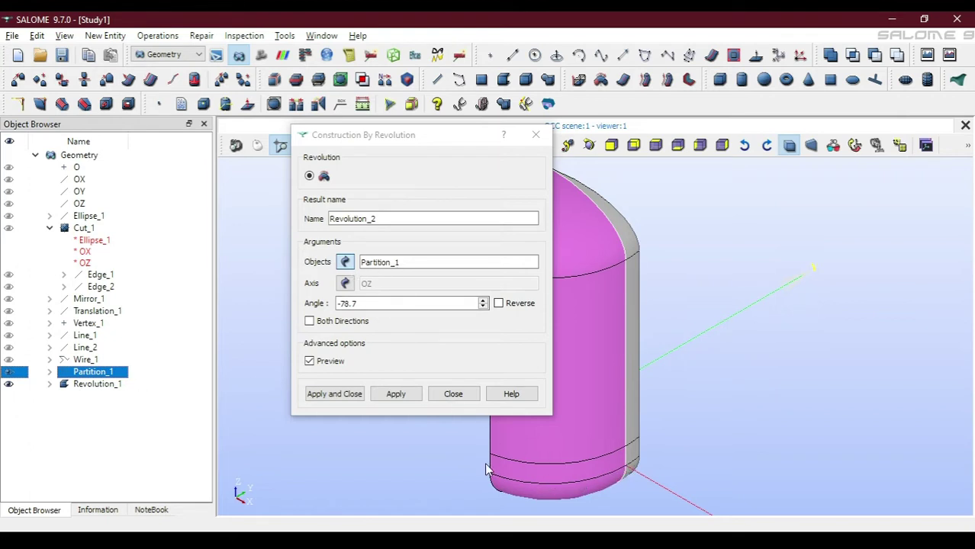
{"action": "left_click", "coordinate": [335, 394]}
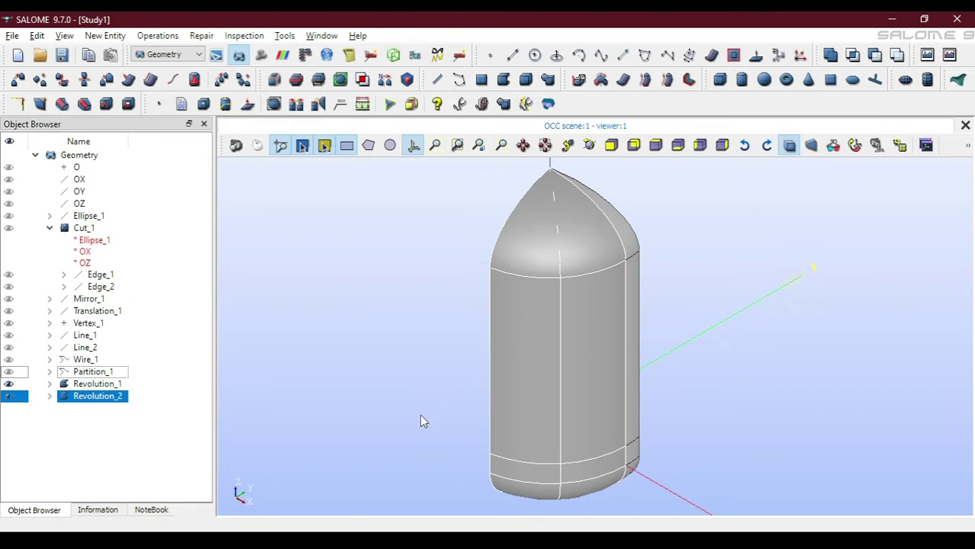
Build a shell from Revolution_1 and Revolution_2
{"action": "left_click", "coordinate": [119, 386], "text": "ctrl"}
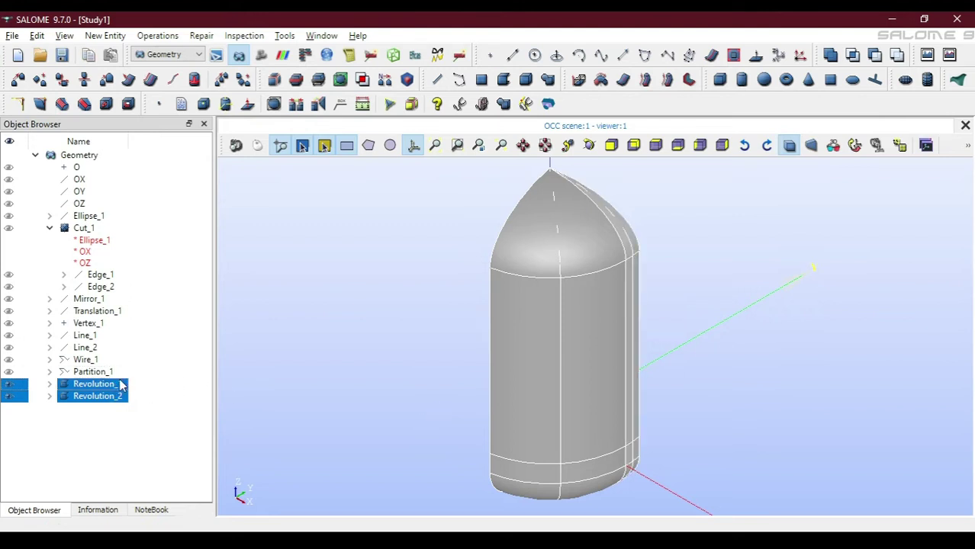
{"action": "left_click", "coordinate": [104, 36]}
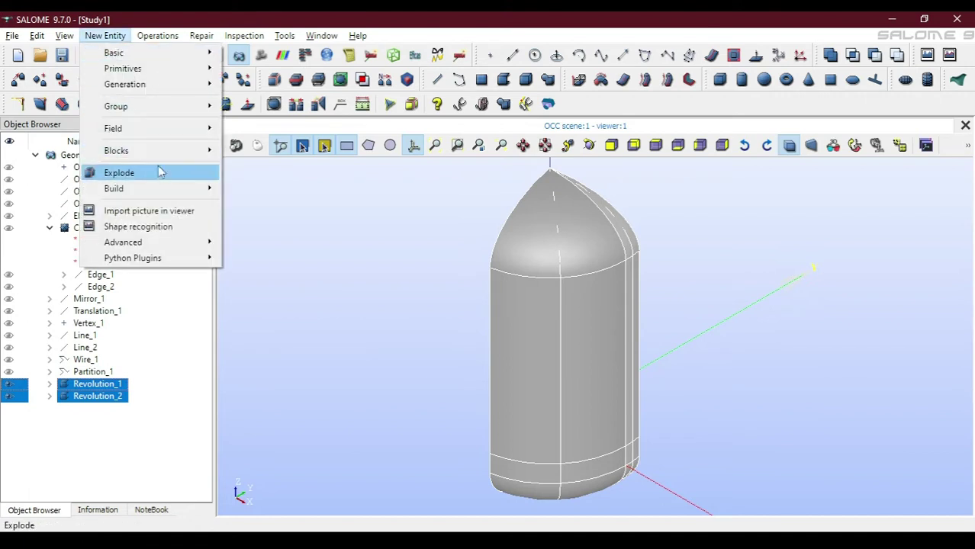
{"action": "mouse_move", "coordinate": [214, 188]}
{"action": "left_click", "coordinate": [256, 232]}
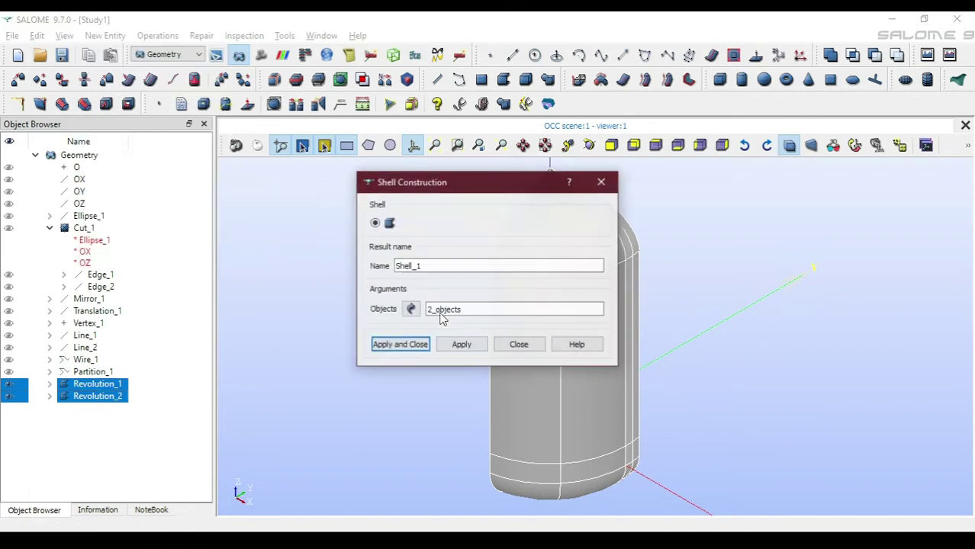
{"action": "left_click", "coordinate": [396, 345]}
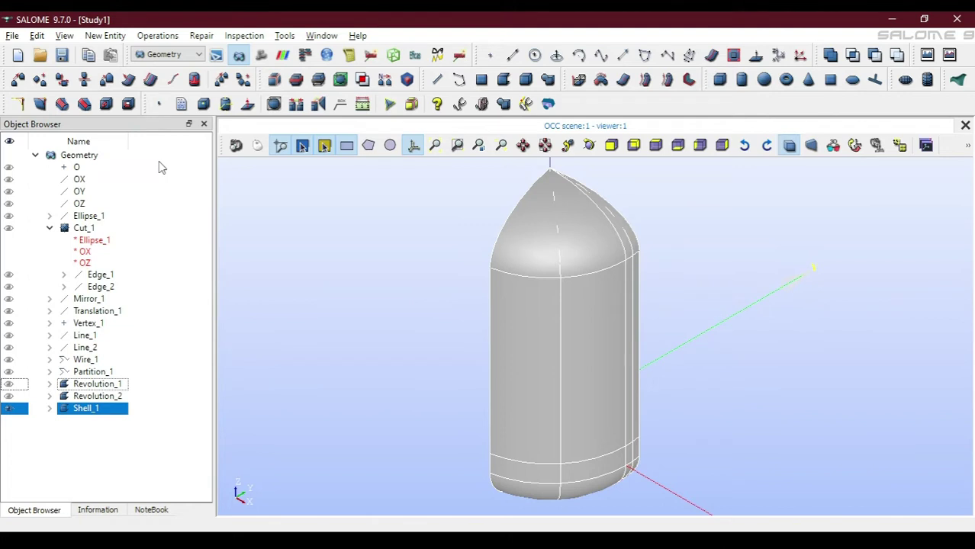
Create a copy of Shell_1 rotated 90 degrees about the OZ axis
{"action": "left_click", "coordinate": [157, 35]}
{"action": "mouse_move", "coordinate": [194, 75]}
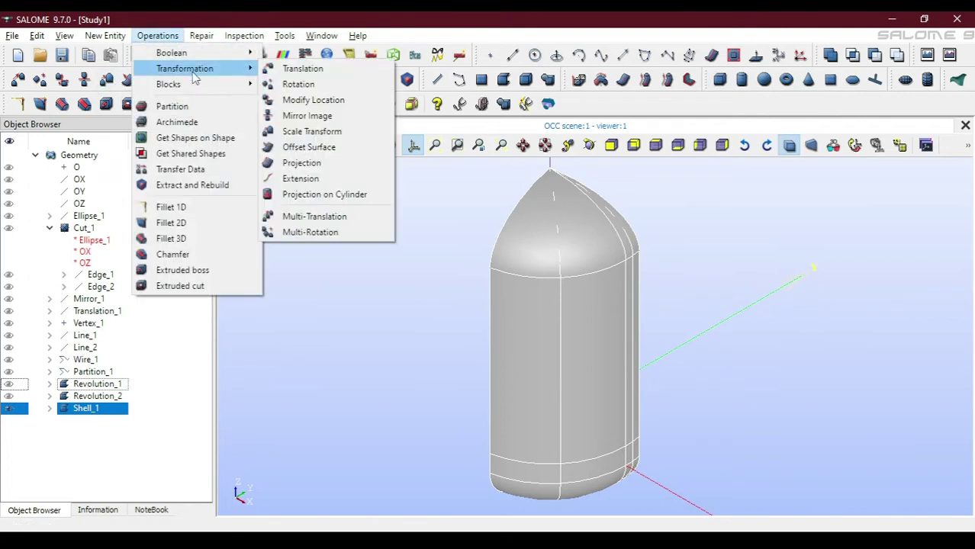
{"action": "left_click", "coordinate": [268, 85]}
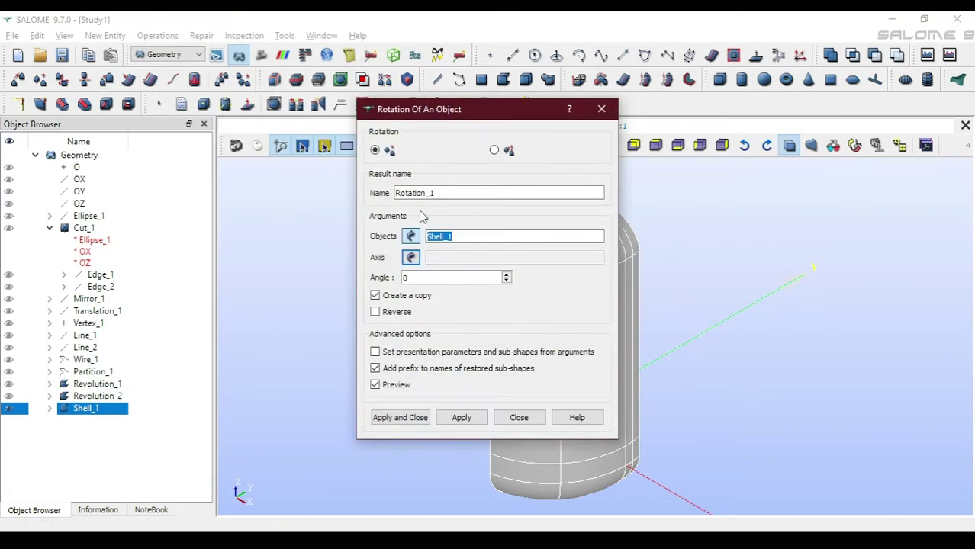
{"action": "type", "text": "90"}
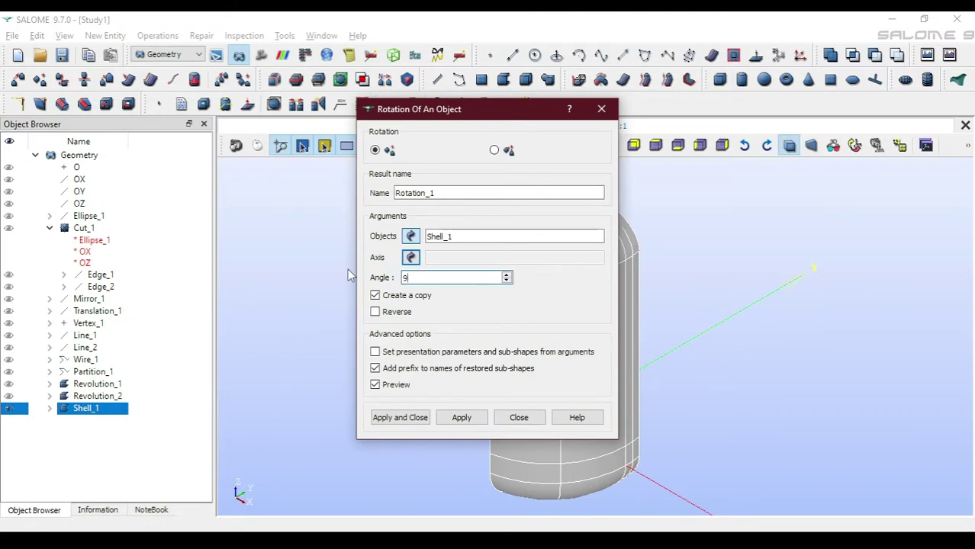
{"action": "left_click", "coordinate": [410, 257]}
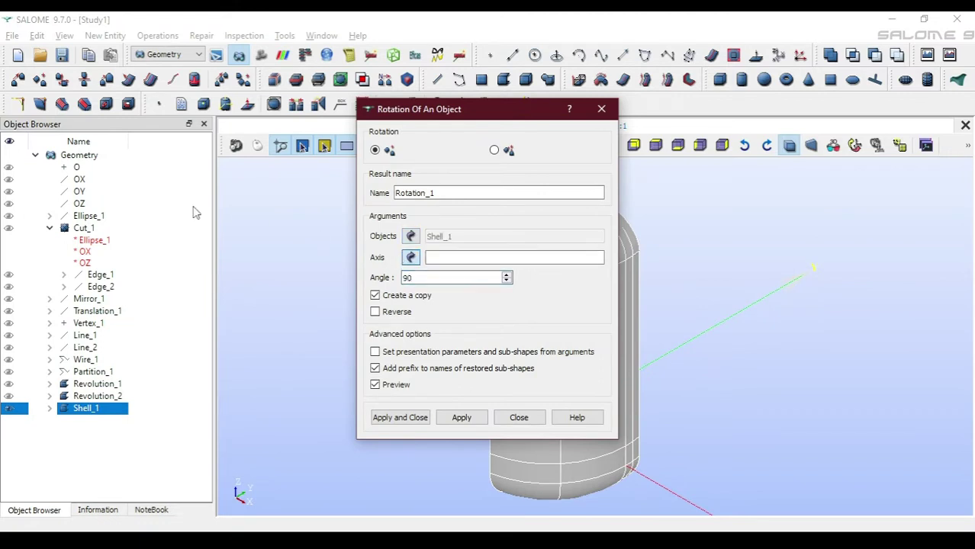
{"action": "left_click", "coordinate": [84, 206]}
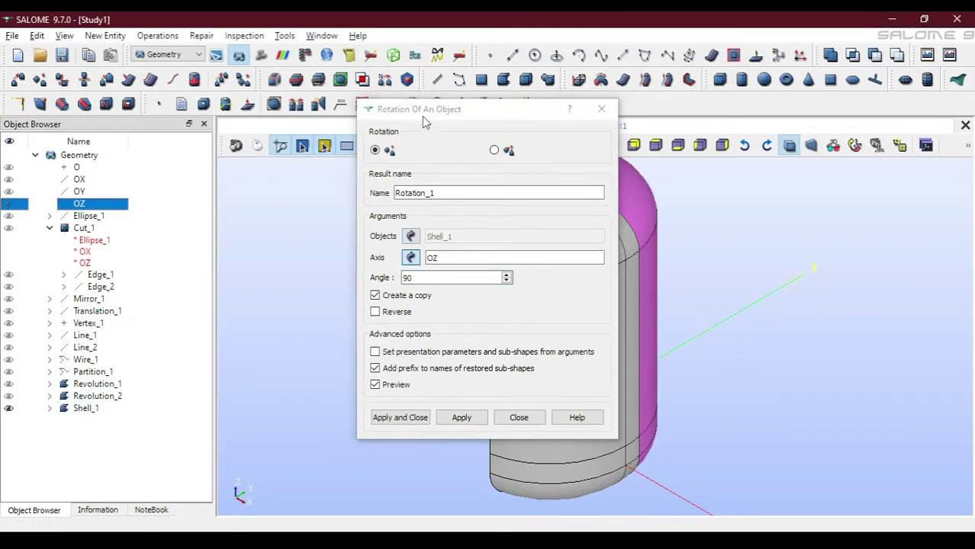
{"action": "left_click_drag", "start_coordinate": [428, 116], "coordinate": [296, 190]}
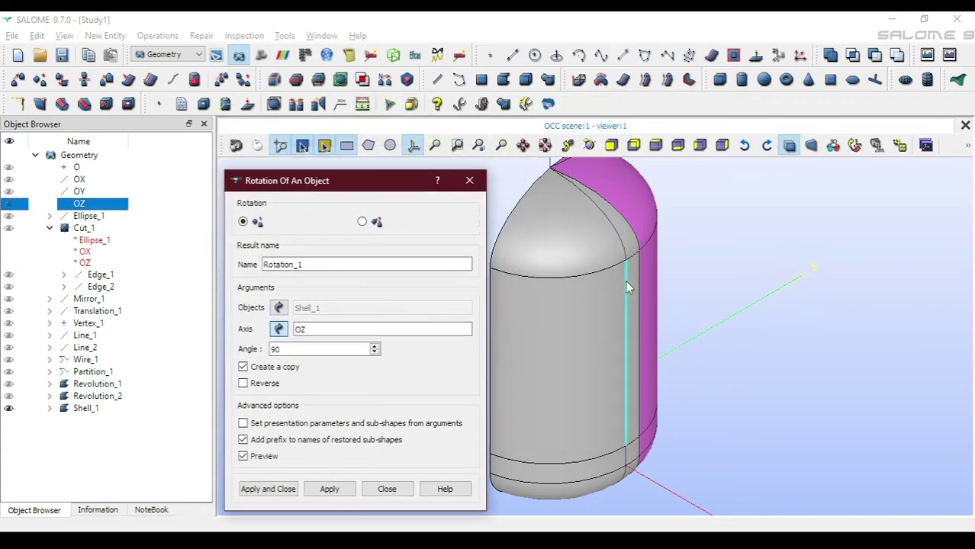
{"action": "left_click", "coordinate": [328, 492]}
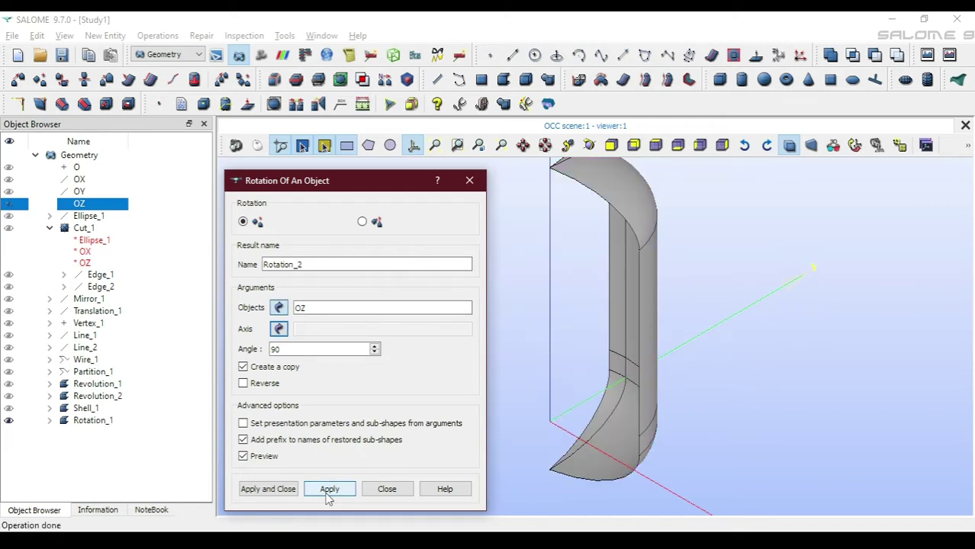
Create a copy of Rotation_1 rotated 90 degrees about the OZ axis
{"action": "left_click", "coordinate": [104, 422]}
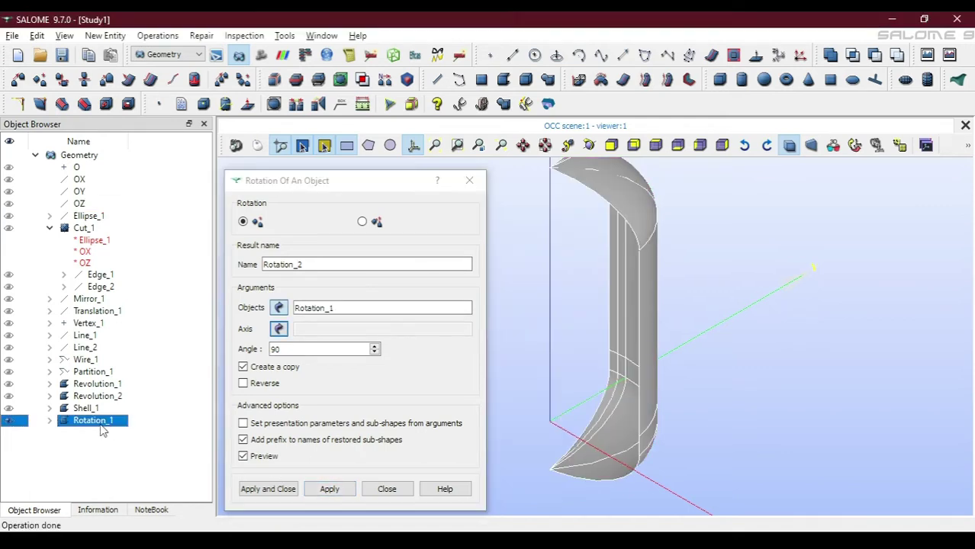
{"action": "left_click", "coordinate": [279, 329]}
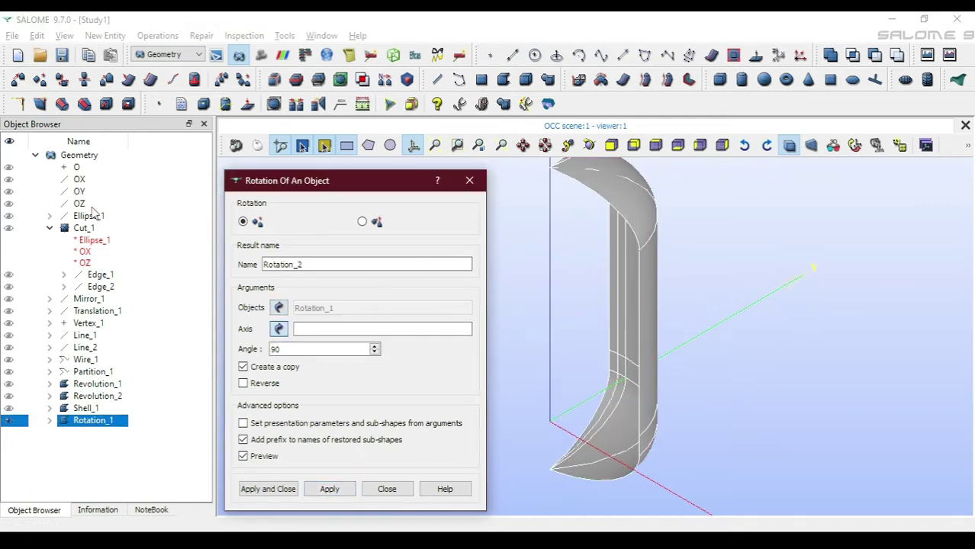
{"action": "left_click", "coordinate": [80, 204]}
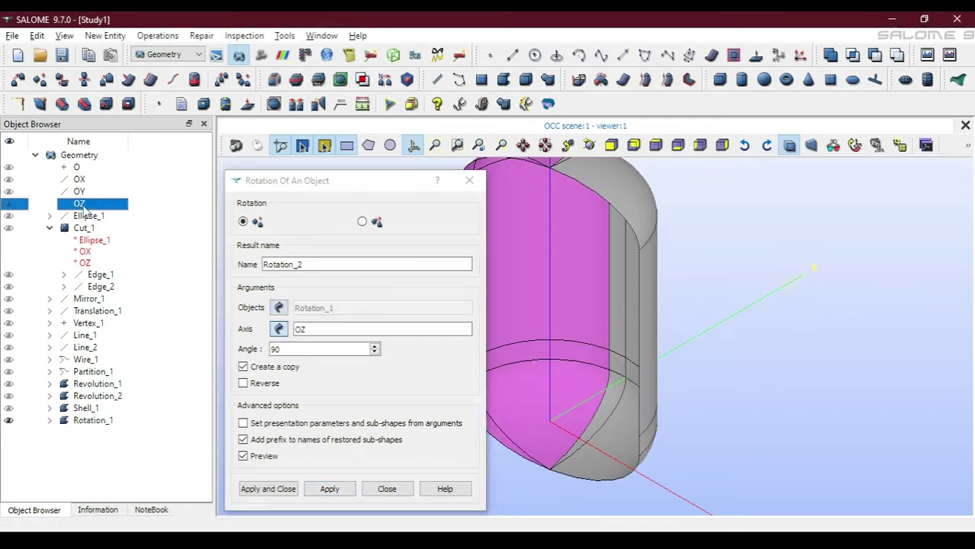
{"action": "left_click", "coordinate": [328, 490]}
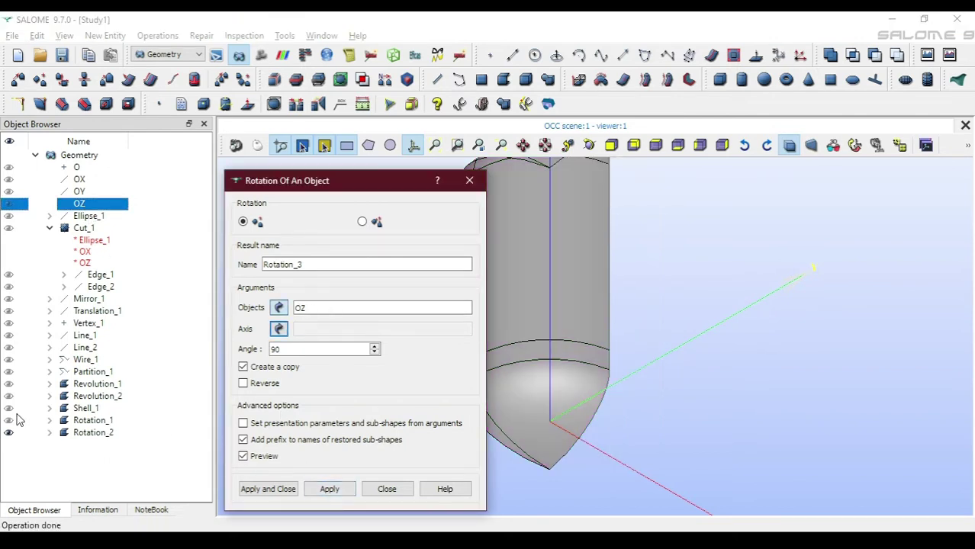
Create a copy of Rotation_2 rotated 90 degrees about the OZ axis and finish the rotations
{"action": "left_click", "coordinate": [90, 435]}
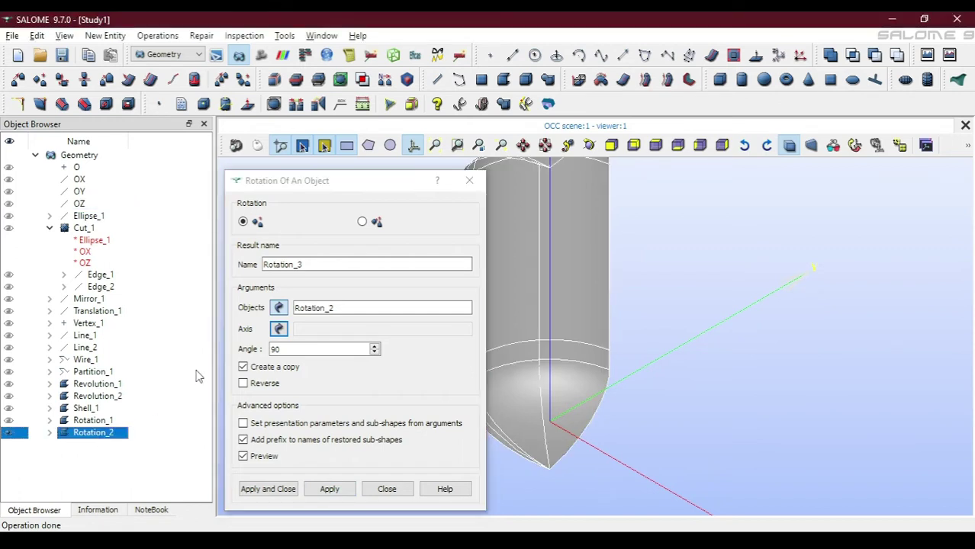
{"action": "left_click", "coordinate": [278, 330]}
{"action": "left_click", "coordinate": [79, 204]}
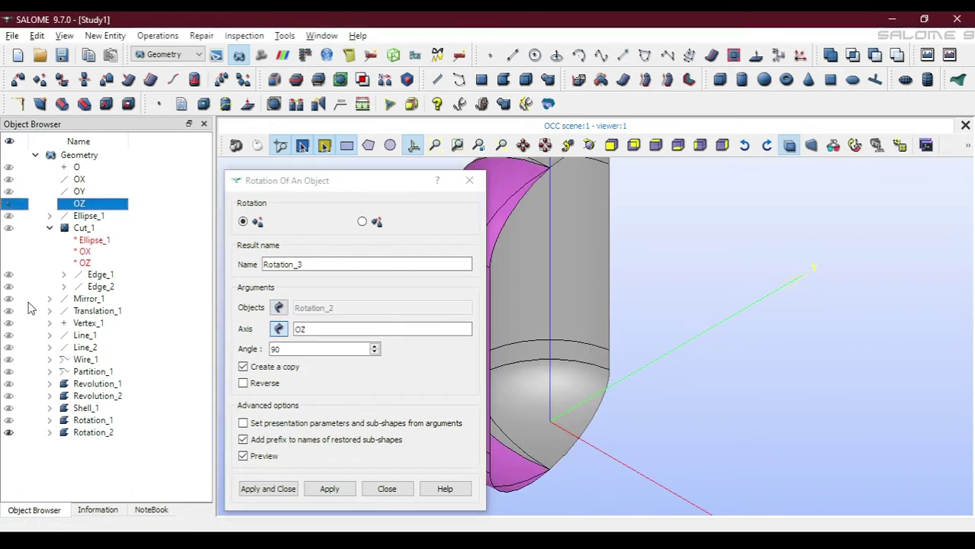
{"action": "left_click", "coordinate": [254, 489]}
Display Rotation_2, Rotation_1 and Shell_1 together with Rotation_3 and inspect the complete vessel body
{"action": "left_click", "coordinate": [10, 430]}
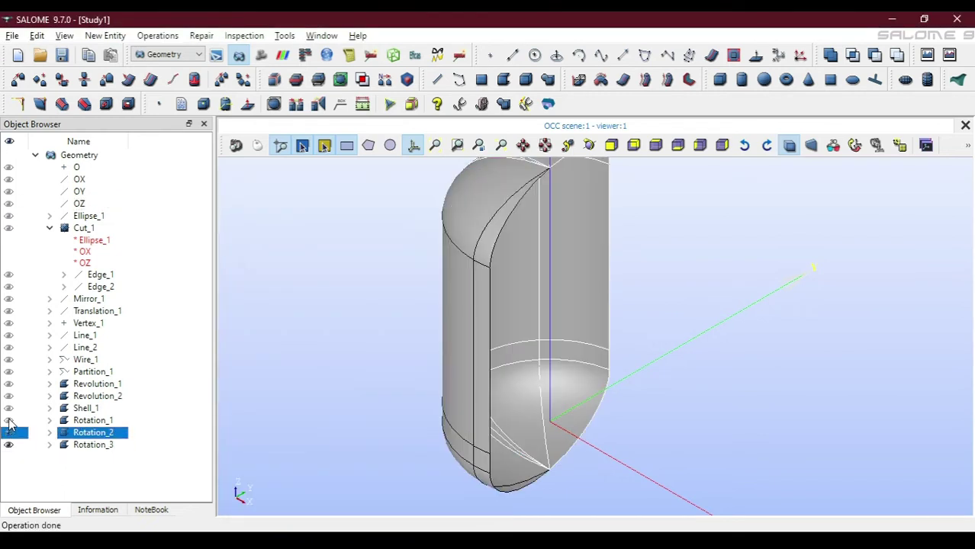
{"action": "left_click", "coordinate": [9, 420]}
{"action": "left_click", "coordinate": [9, 408]}
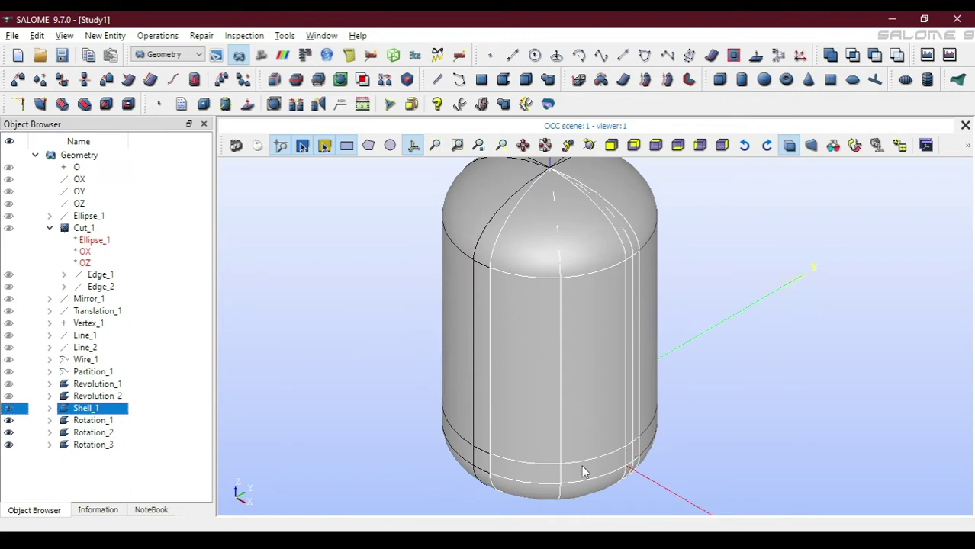
{"action": "left_click", "coordinate": [479, 459]}
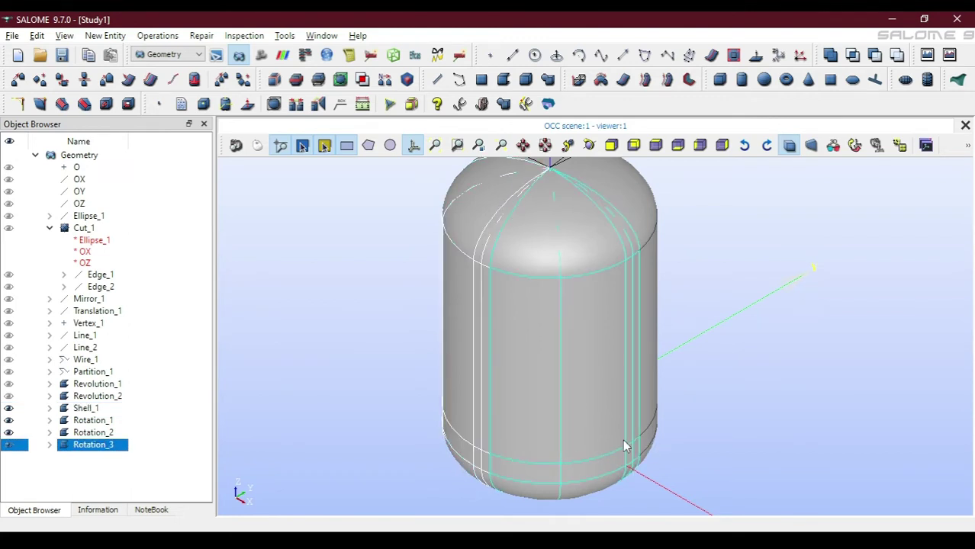
{"action": "scroll", "coordinate": [552, 242], "scroll_direction": "down", "scroll_amount": 3}
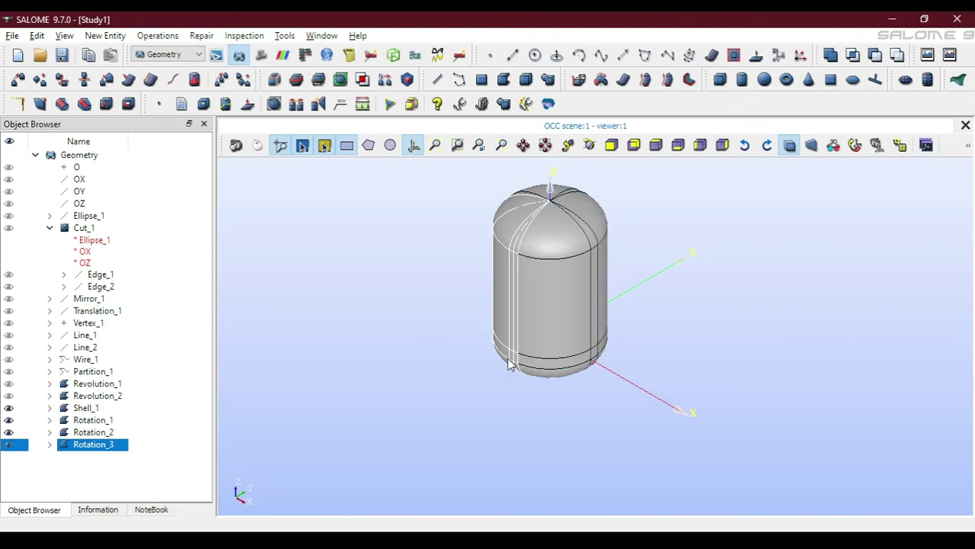
{"action": "scroll", "coordinate": [509, 358], "scroll_direction": "up", "scroll_amount": 2}
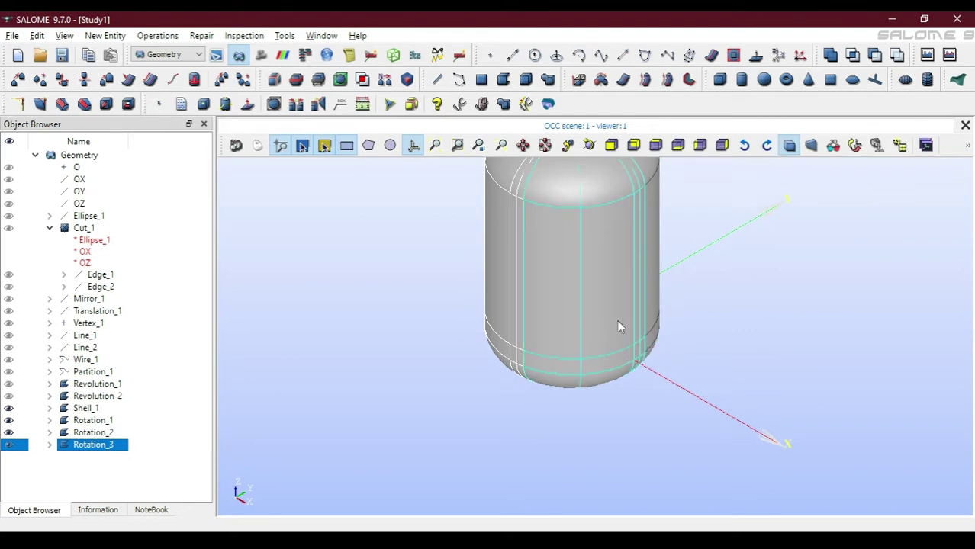
Build a shell from Shell_1, Rotation_1, Rotation_2 and Rotation_3
{"action": "left_click", "coordinate": [97, 412]}
{"action": "left_click", "coordinate": [110, 448], "text": "shift"}
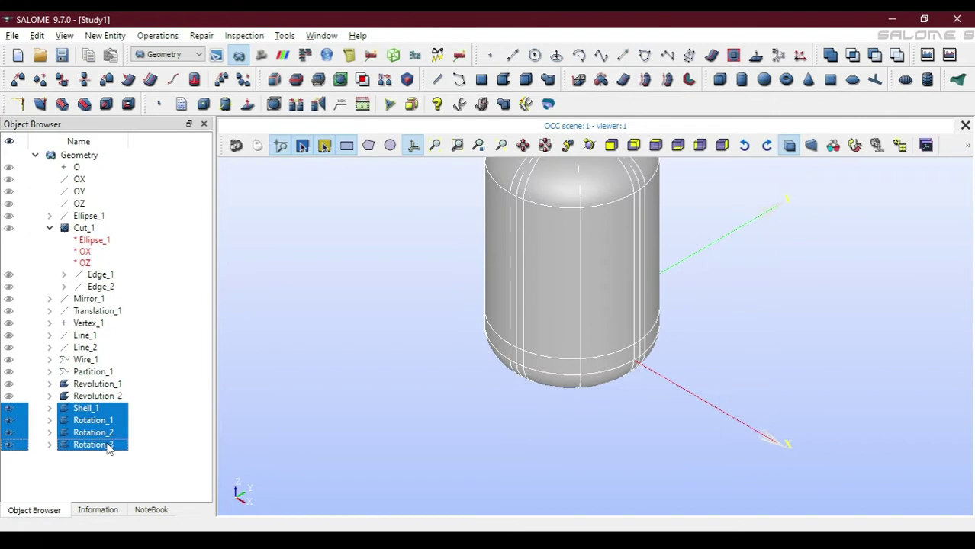
{"action": "left_click", "coordinate": [99, 38]}
{"action": "mouse_move", "coordinate": [172, 190]}
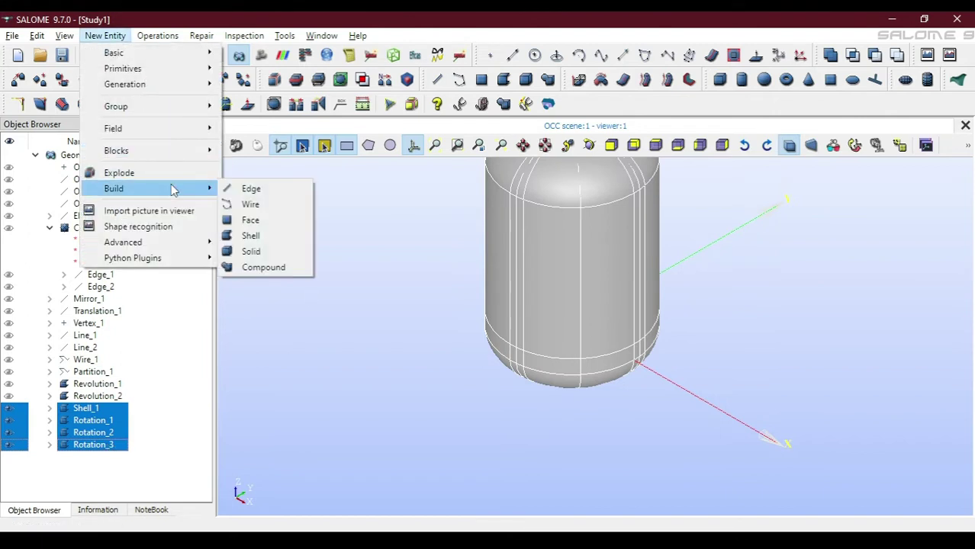
{"action": "left_click", "coordinate": [245, 234]}
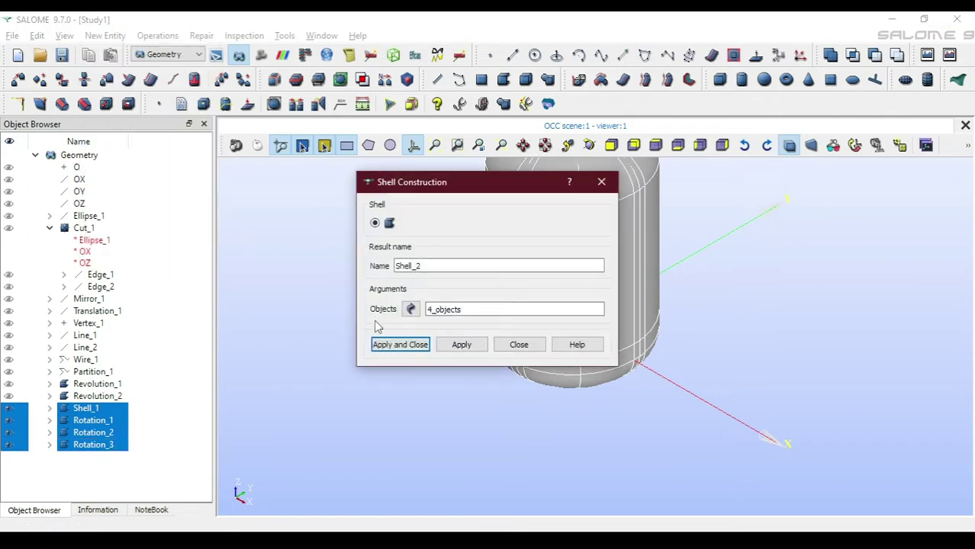
{"action": "left_click", "coordinate": [381, 343]}
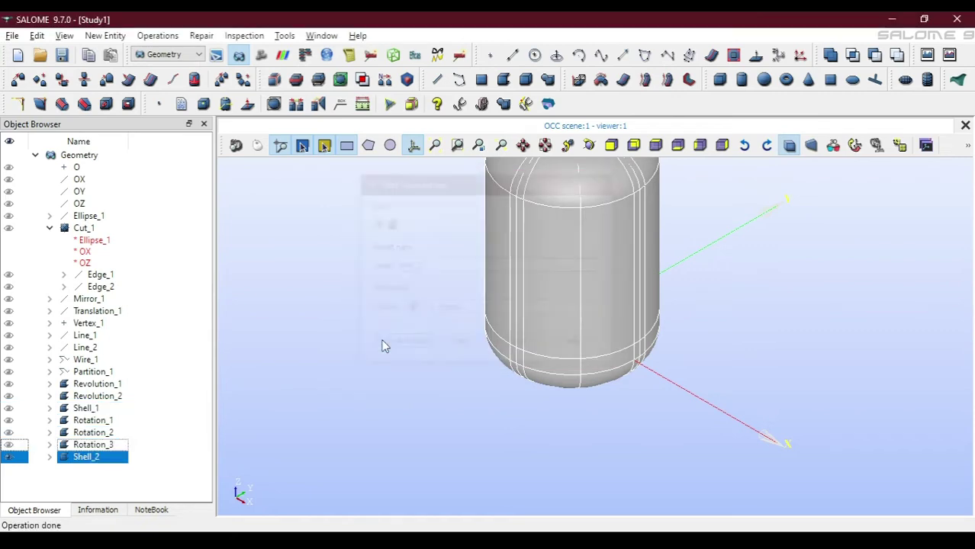
Partition Shell_2 with resulting type Shell, keeping shapes of lower type, with no sub-shapes intersection and self-intersection detection enabled
{"action": "left_click", "coordinate": [157, 36]}
{"action": "left_click", "coordinate": [174, 104]}
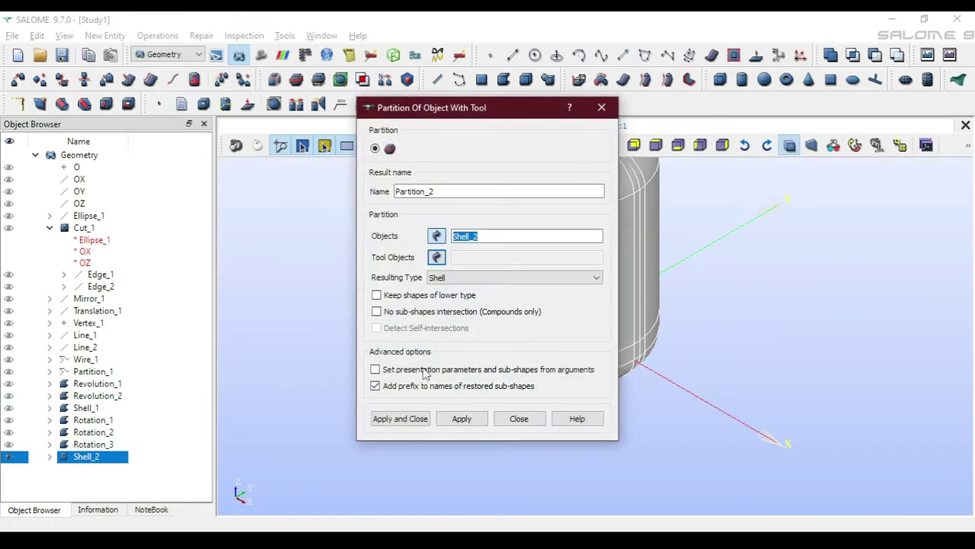
{"action": "left_click", "coordinate": [375, 295]}
{"action": "left_click", "coordinate": [376, 311]}
{"action": "left_click", "coordinate": [376, 328]}
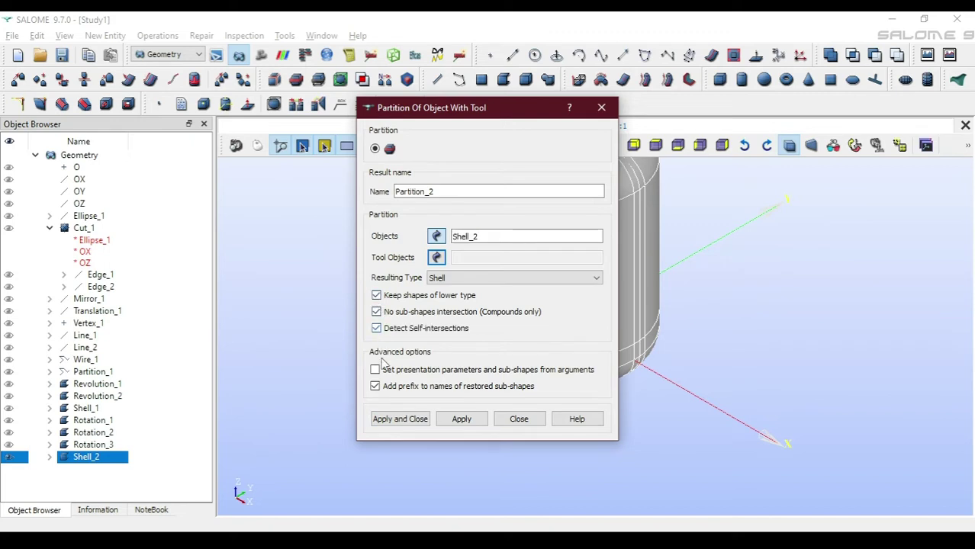
{"action": "left_click", "coordinate": [397, 421]}
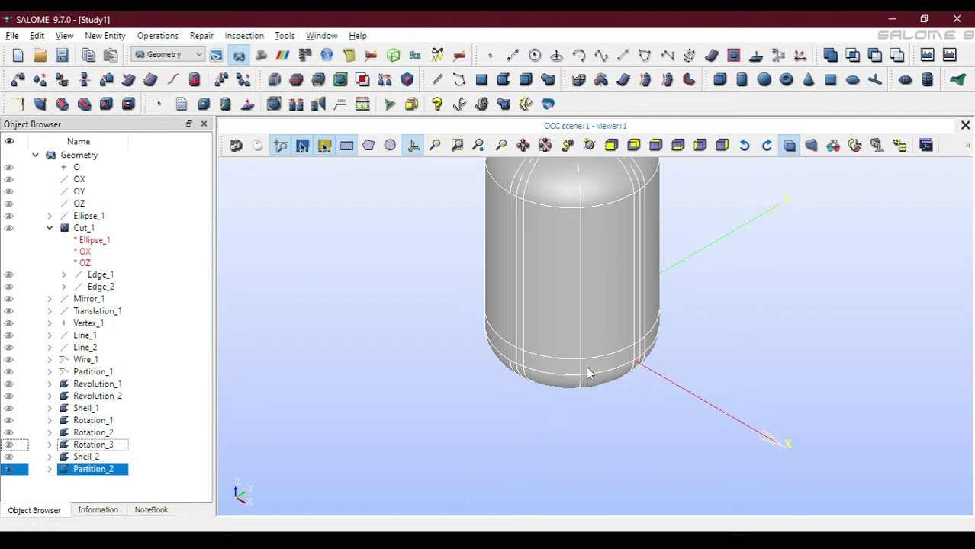
Switch to the Excel calculation sheet and compute half of the 11.3 angle in cell C10 with the formula =B10/2
{"action": "scroll", "coordinate": [588, 372], "scroll_direction": "down", "scroll_amount": 4}
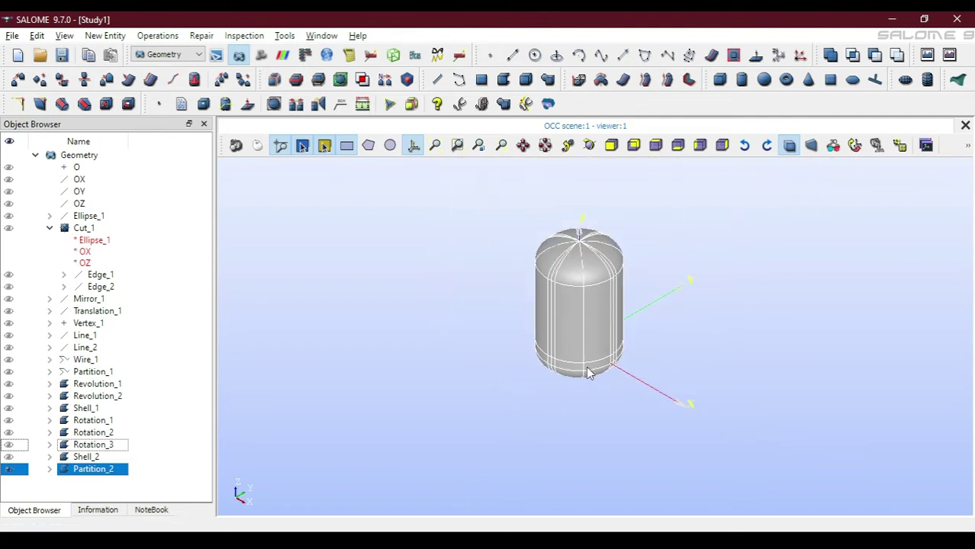
{"action": "scroll", "coordinate": [587, 373], "scroll_direction": "up", "scroll_amount": 5}
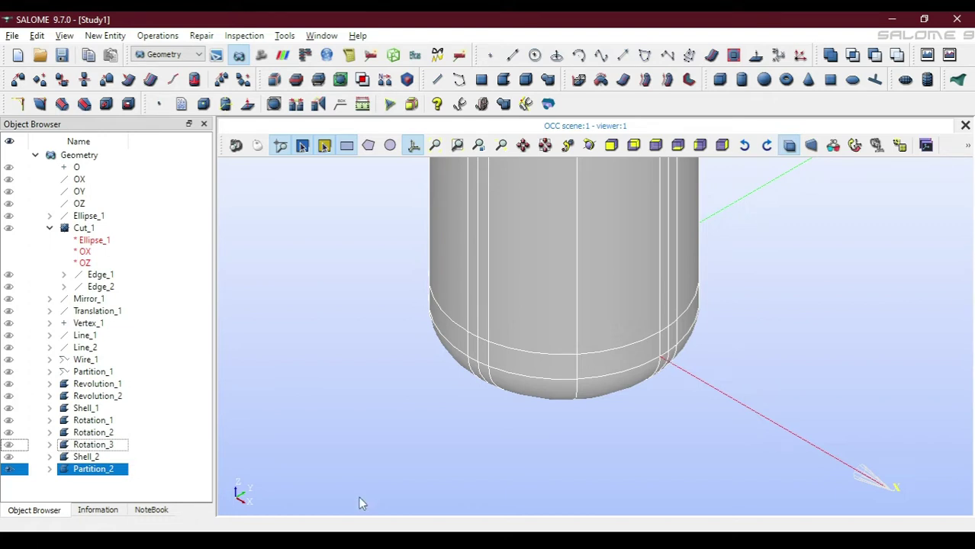
{"action": "left_click", "coordinate": [326, 488]}
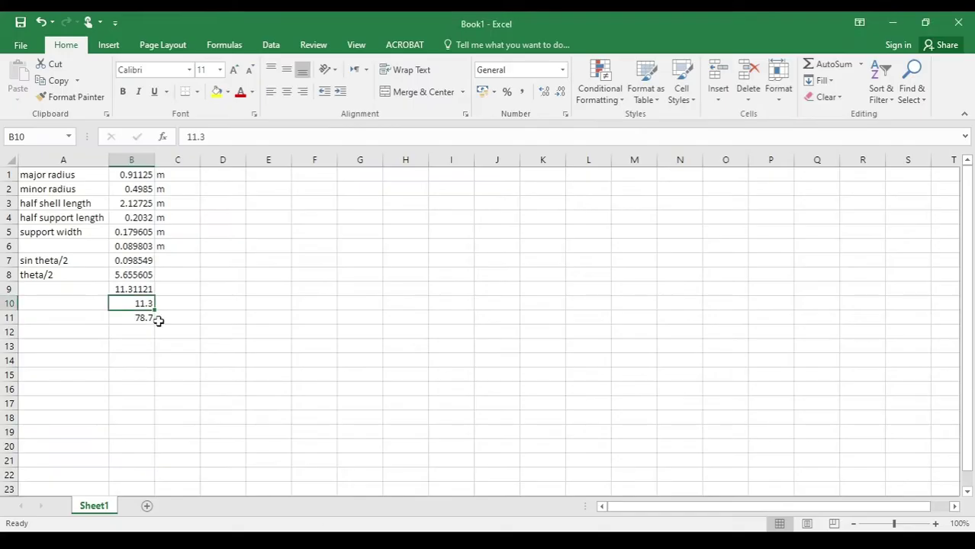
{"action": "left_click", "coordinate": [183, 303]}
{"action": "type", "text": "="}
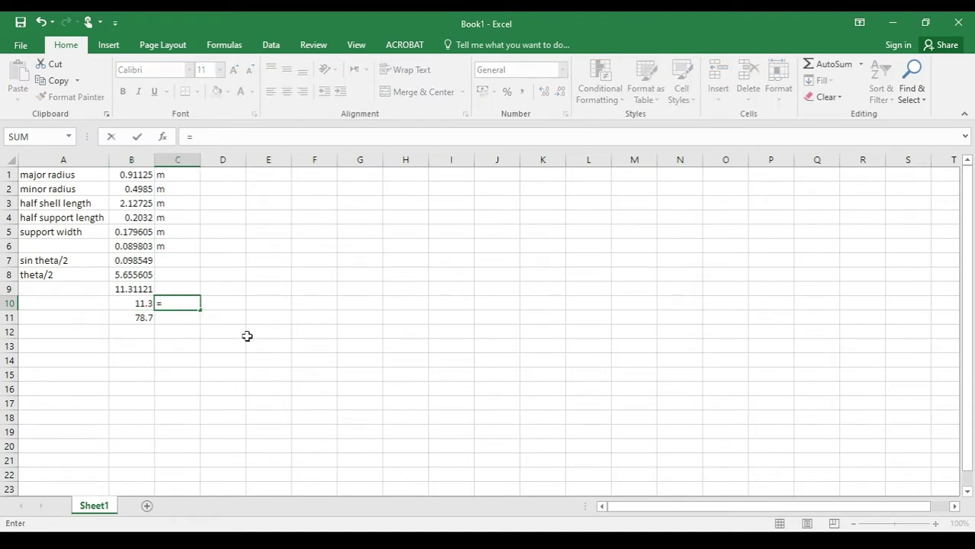
{"action": "key", "text": "Left"}
{"action": "type", "text": "/2"}
{"action": "key", "text": "Return"}
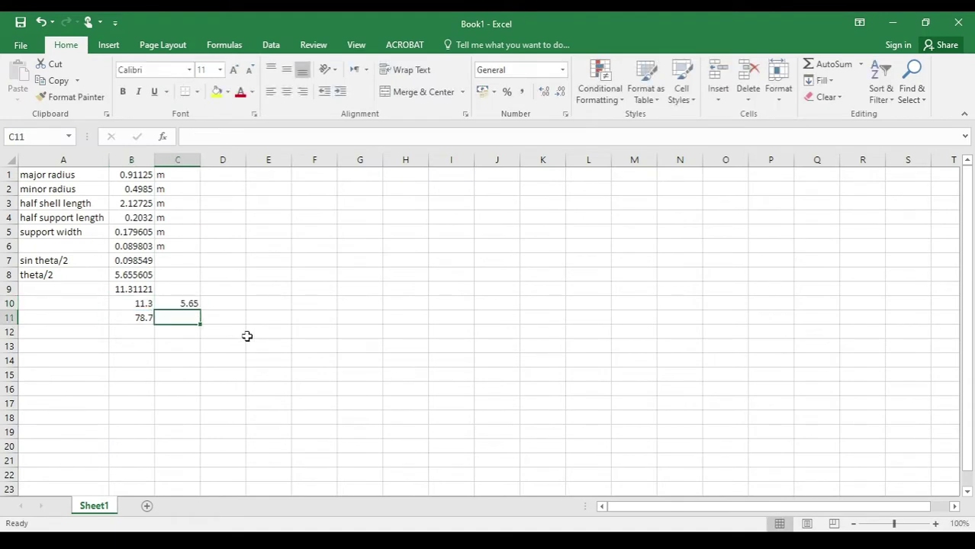
Return to SALOME and create a copy of Partition_2 rotated -5.65 degrees about the OZ axis
{"action": "left_click", "coordinate": [397, 534]}
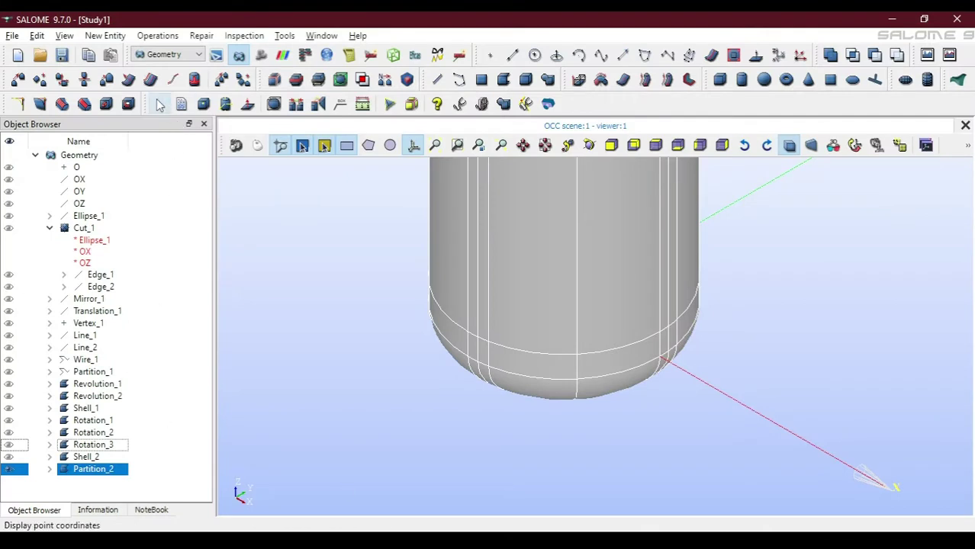
{"action": "left_click", "coordinate": [157, 35]}
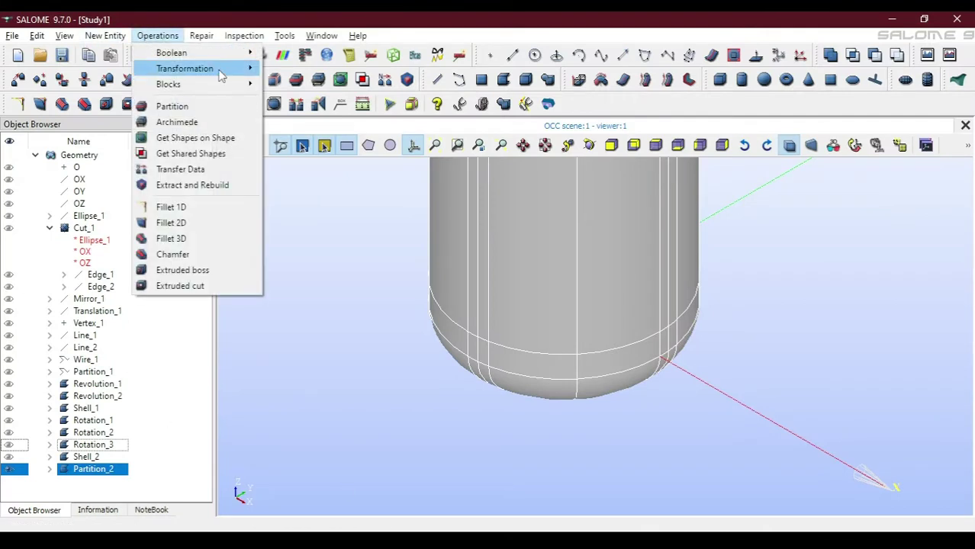
{"action": "mouse_move", "coordinate": [221, 70]}
{"action": "left_click", "coordinate": [294, 84]}
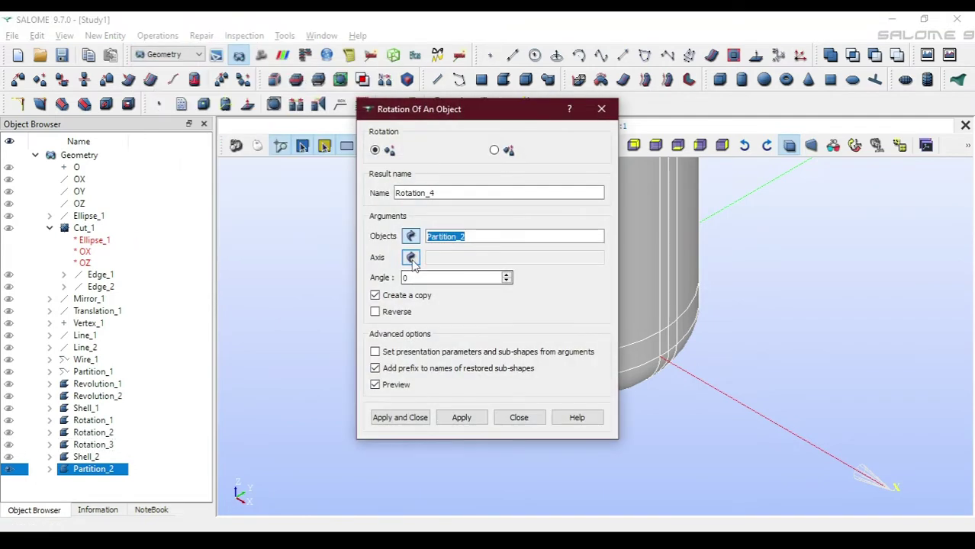
{"action": "left_click", "coordinate": [412, 257]}
{"action": "left_click", "coordinate": [84, 204]}
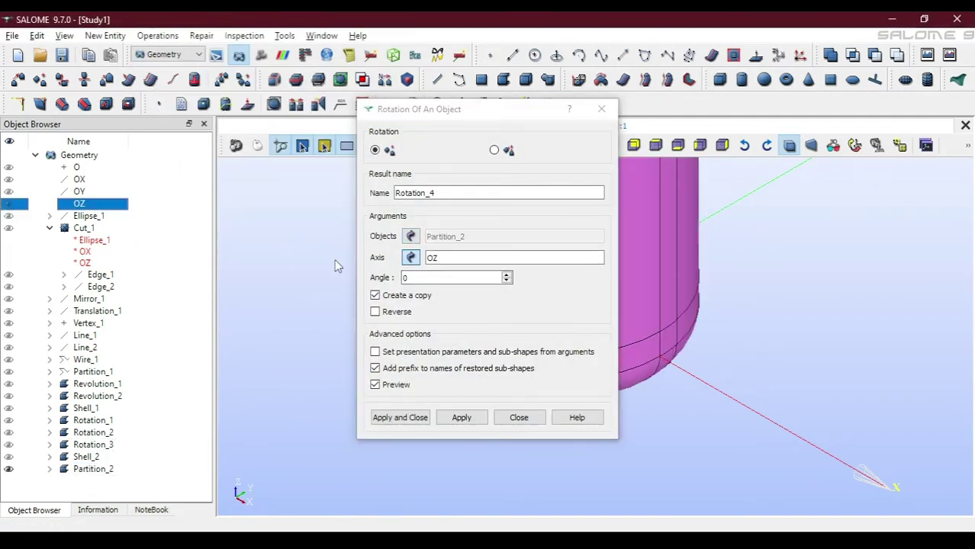
{"action": "left_click", "coordinate": [410, 277]}
{"action": "type", "text": "-50"}
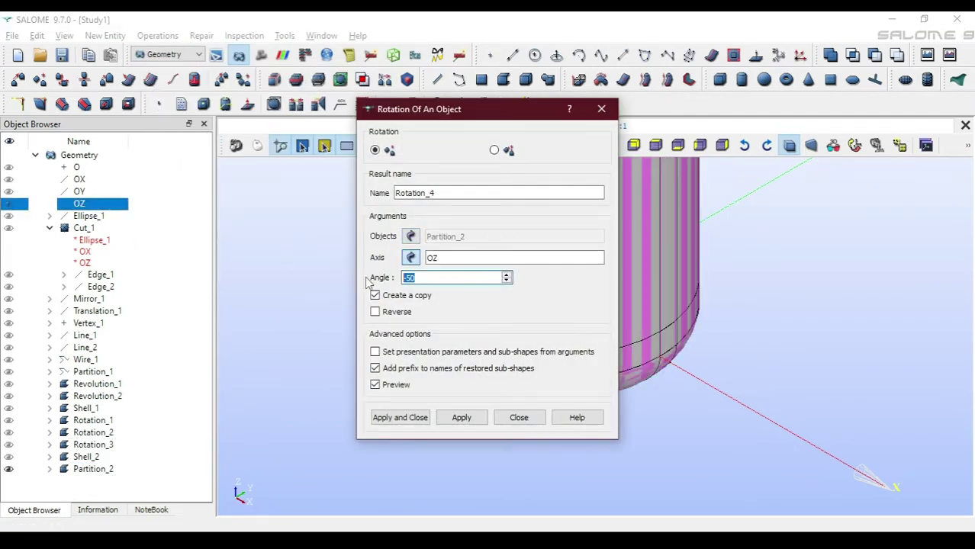
{"action": "key", "text": "BackSpace"}
{"action": "type", "text": "-5.65"}
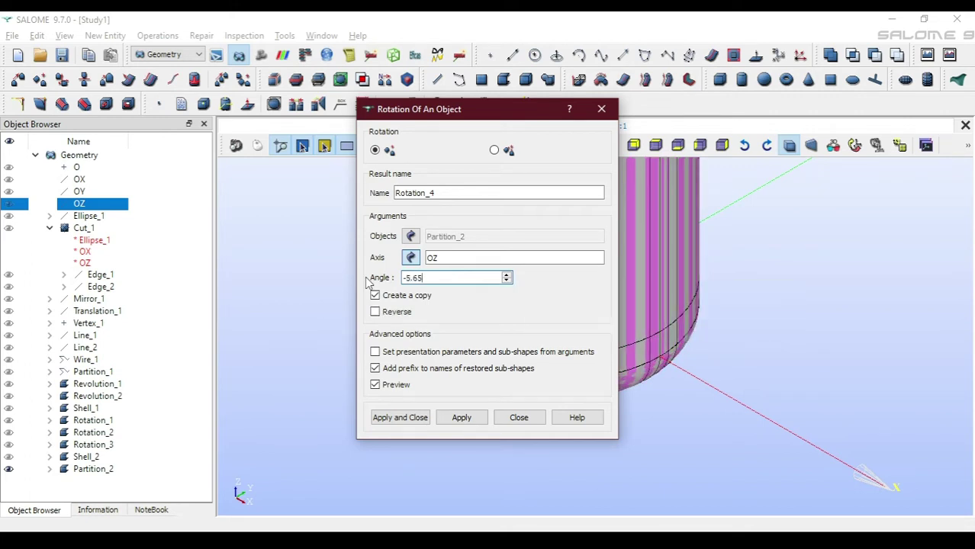
{"action": "left_click", "coordinate": [408, 418]}
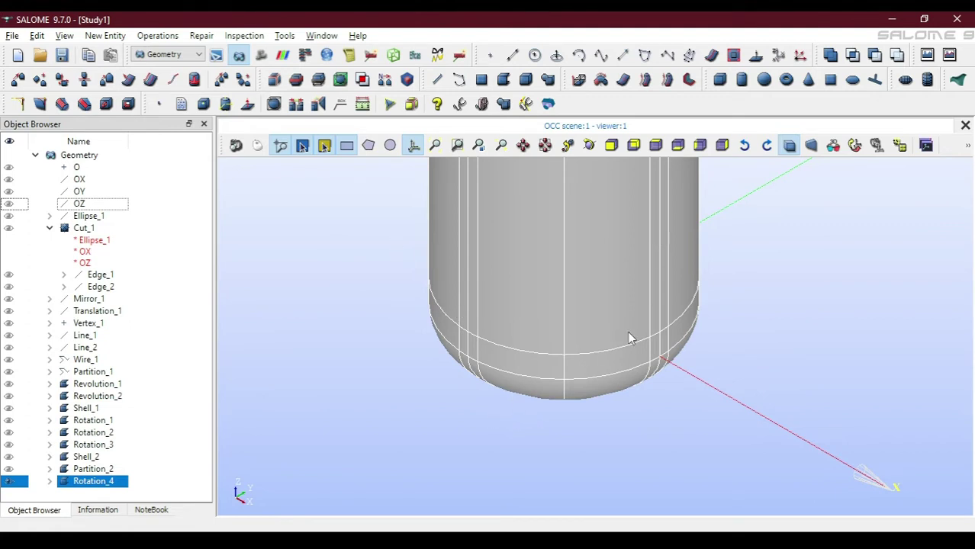
Start a face group named "head" with Rotation_4 as its main shape
{"action": "scroll", "coordinate": [629, 337], "scroll_direction": "down", "scroll_amount": 5}
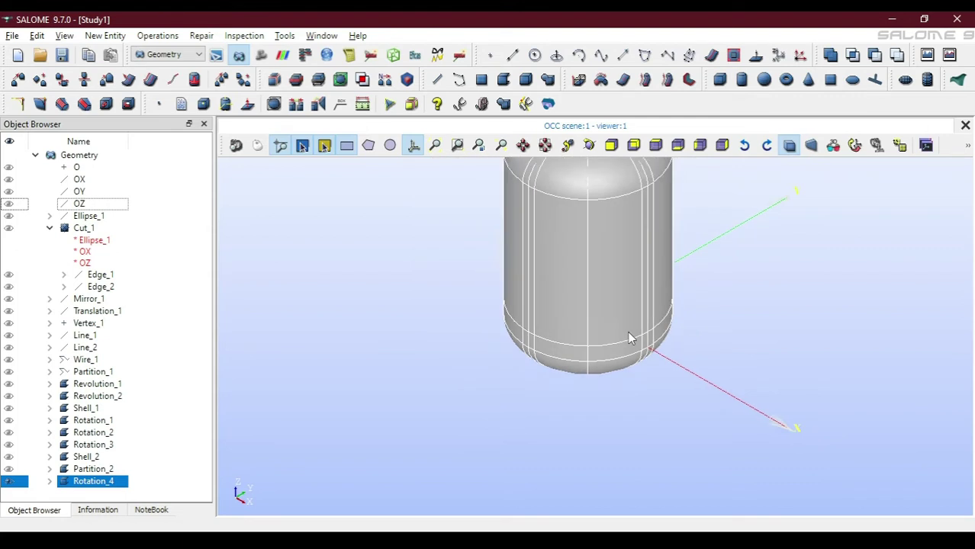
{"action": "left_click", "coordinate": [522, 146]}
{"action": "left_click_drag", "start_coordinate": [575, 230], "coordinate": [577, 351]}
{"action": "scroll", "coordinate": [576, 358], "scroll_direction": "up", "scroll_amount": 5}
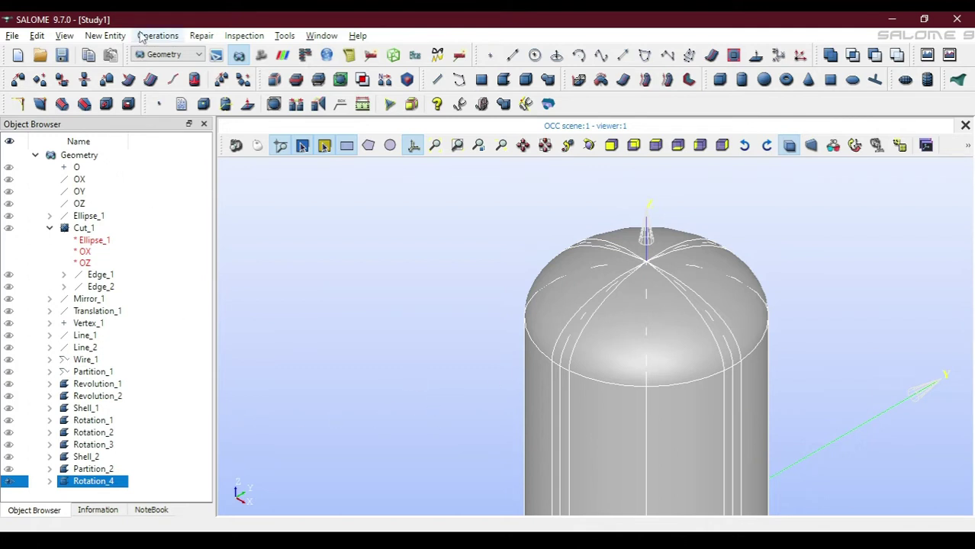
{"action": "left_click", "coordinate": [106, 36]}
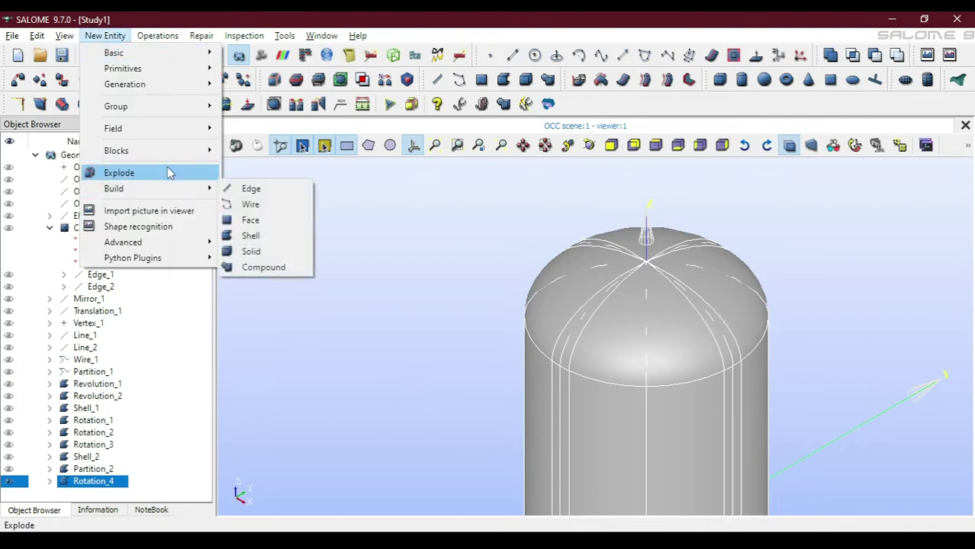
{"action": "mouse_move", "coordinate": [174, 107]}
{"action": "left_click", "coordinate": [260, 107]}
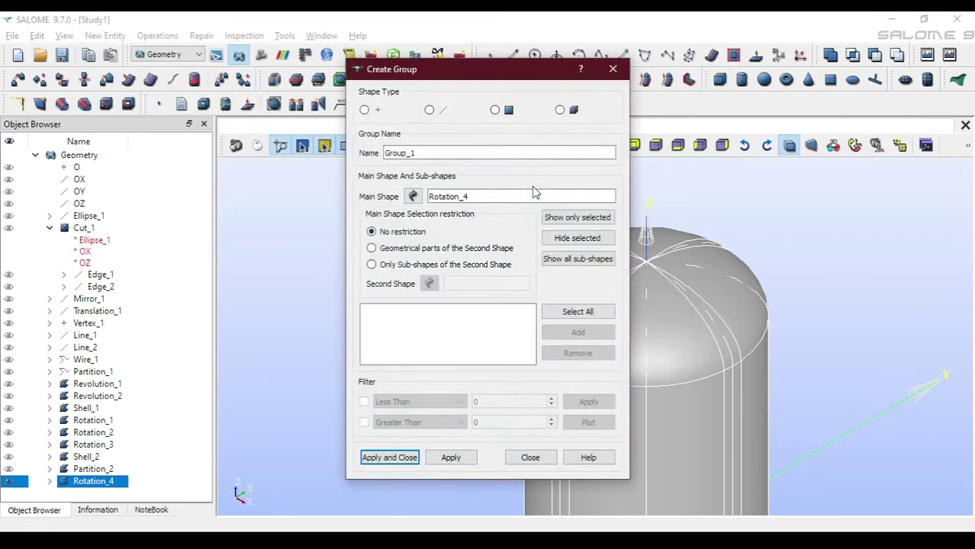
{"action": "left_click", "coordinate": [496, 110]}
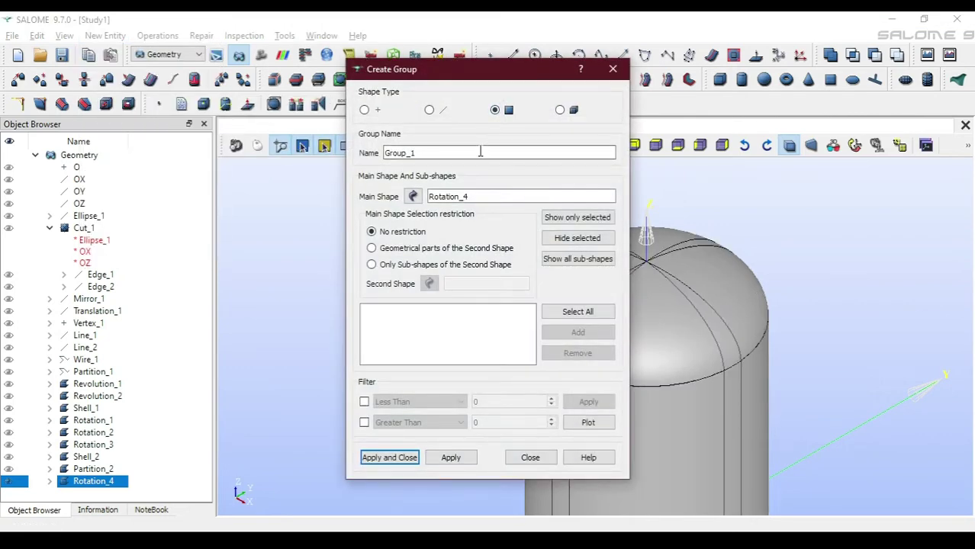
{"action": "double_click", "coordinate": [479, 152]}
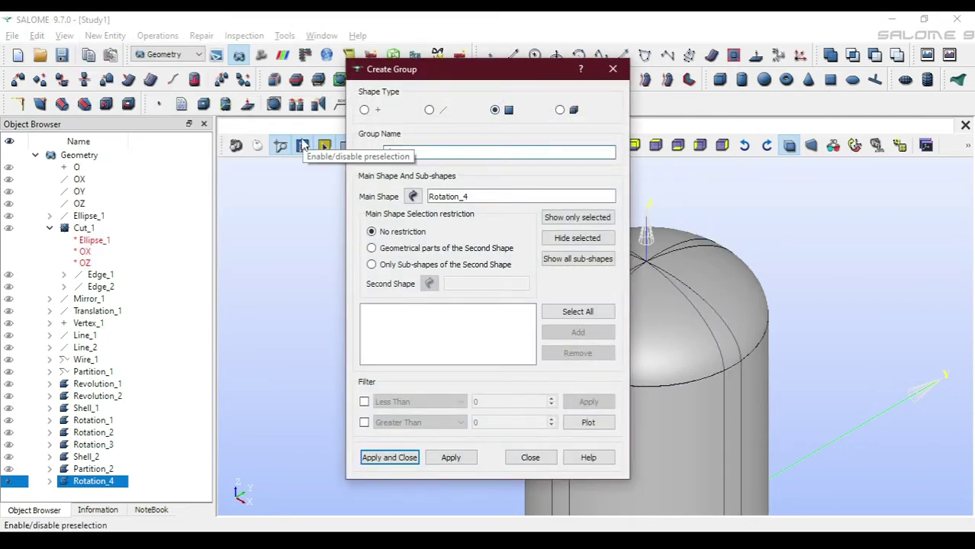
{"action": "type", "text": "head"}
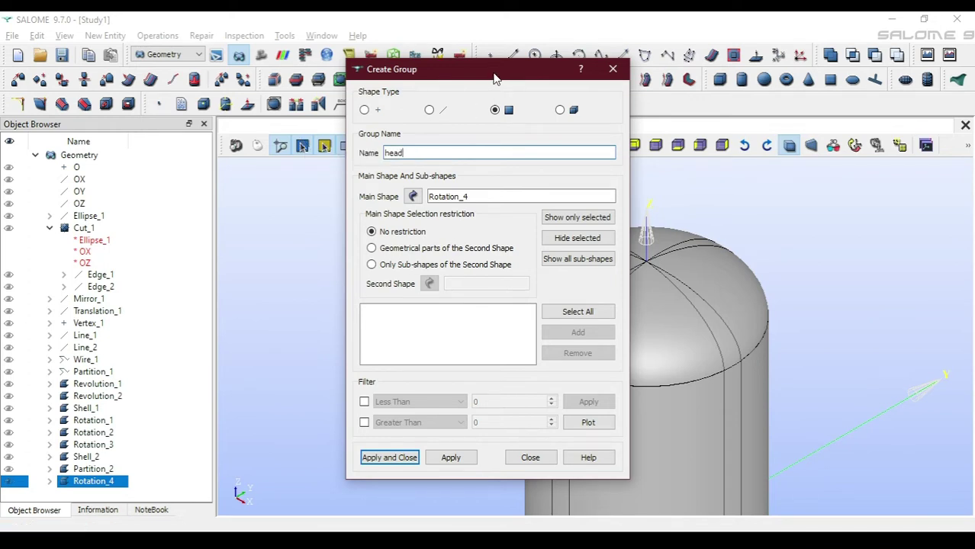
Add the faces of the vessel's upper domed head to the group
{"action": "left_click_drag", "start_coordinate": [492, 70], "coordinate": [333, 42]}
{"action": "left_click", "coordinate": [630, 319]}
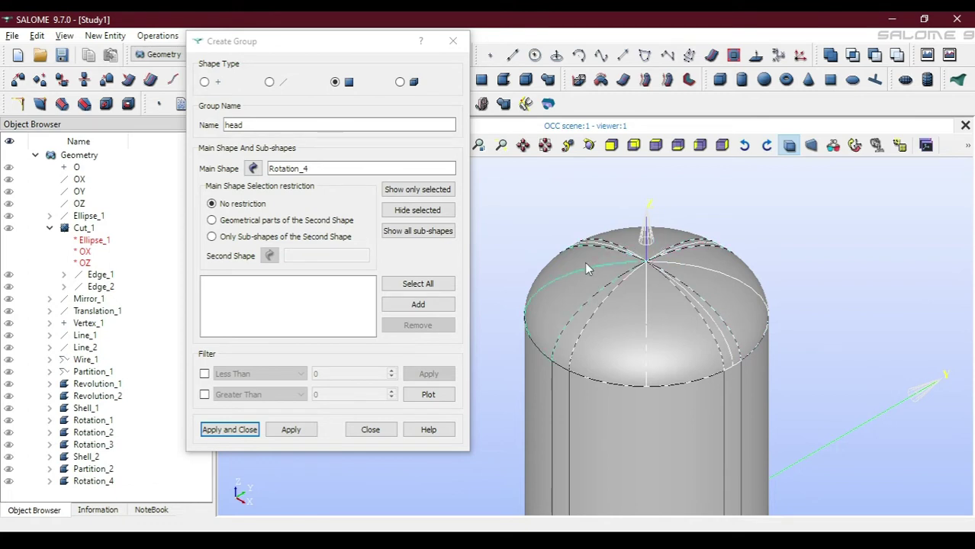
{"action": "left_click", "coordinate": [561, 294], "text": "shift"}
{"action": "left_click", "coordinate": [578, 317], "text": "shift"}
{"action": "left_click", "coordinate": [427, 306]}
{"action": "left_click", "coordinate": [427, 306]}
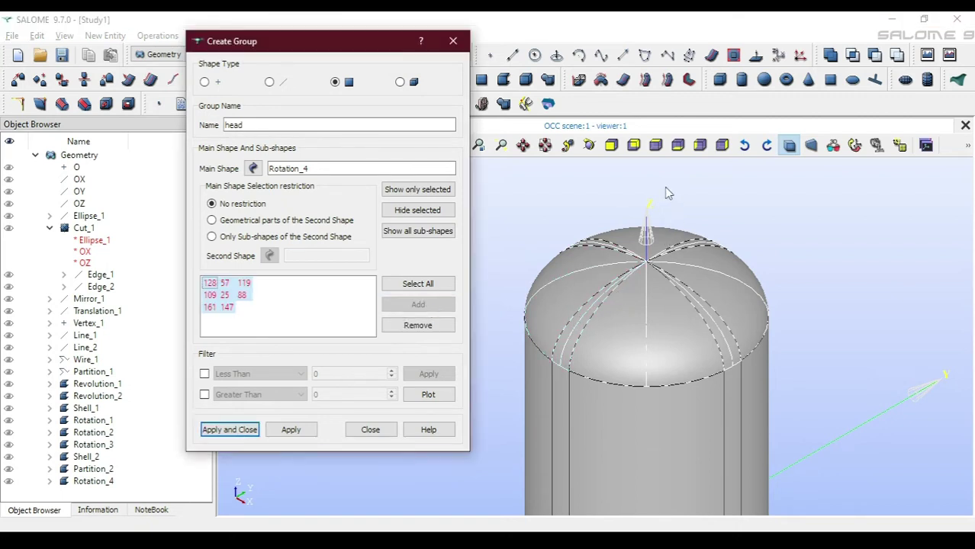
Turn the vessel to its underside and add the lower head's faces to the group
{"action": "scroll", "coordinate": [618, 236], "scroll_direction": "down", "scroll_amount": 3}
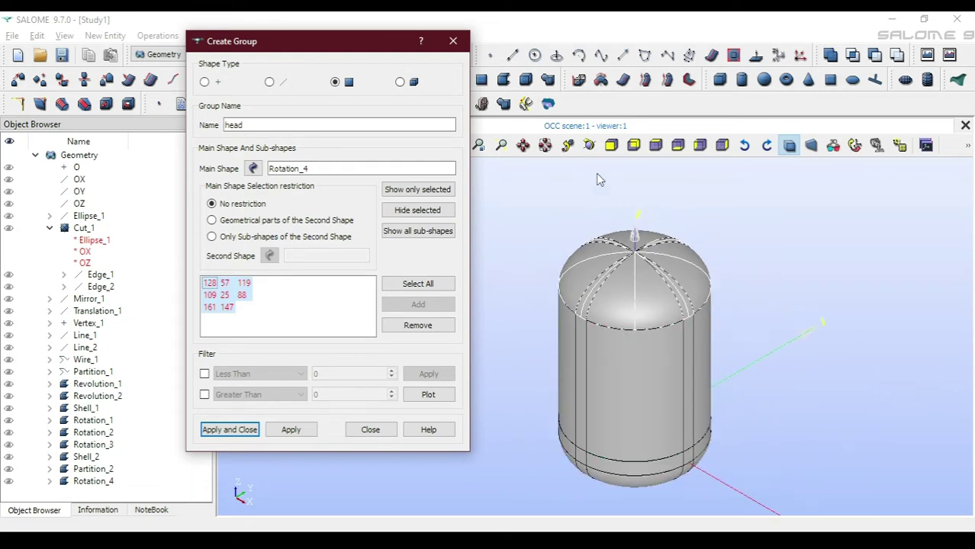
{"action": "left_click", "coordinate": [588, 145]}
{"action": "left_click_drag", "start_coordinate": [653, 484], "coordinate": [670, 239]}
{"action": "left_click", "coordinate": [684, 245]}
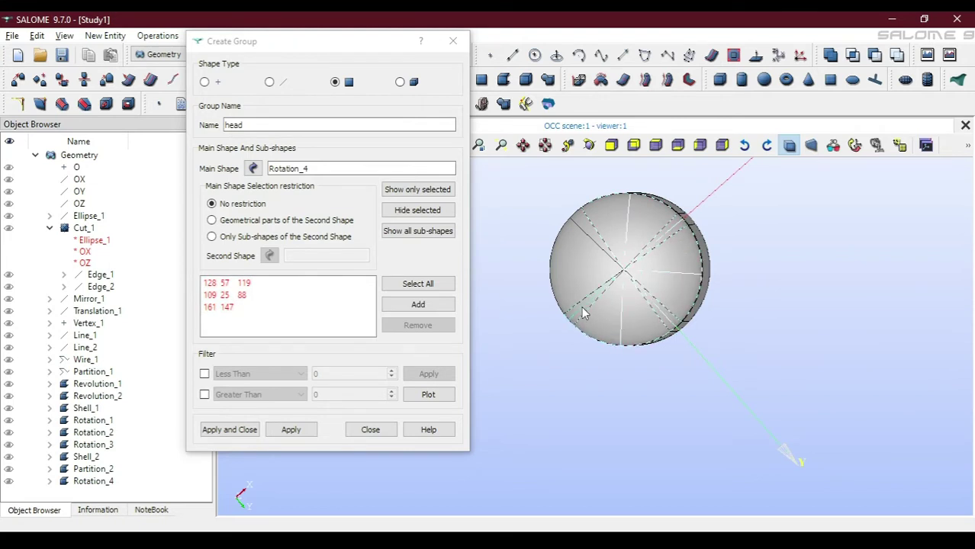
{"action": "left_click", "coordinate": [418, 304]}
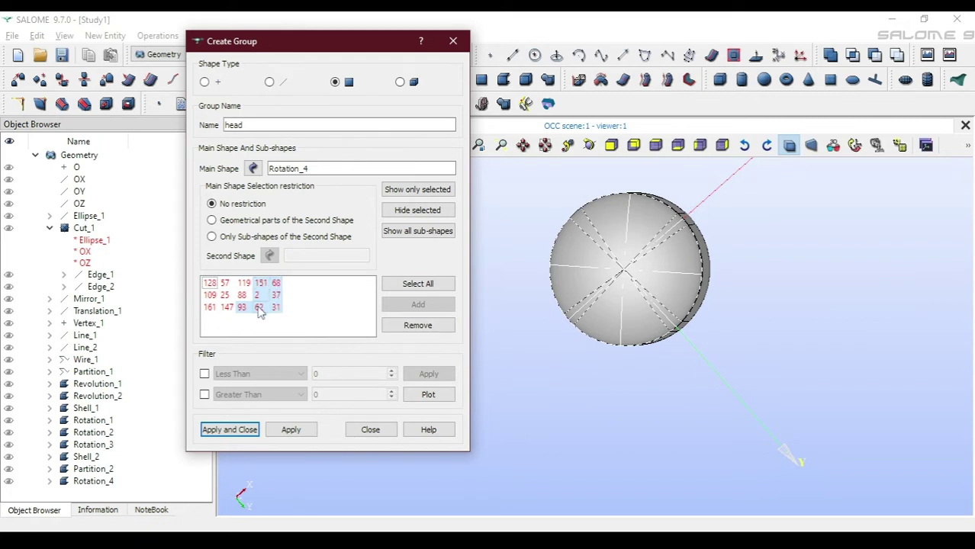
Create the head group from the collected faces and finish creating groups
{"action": "left_click", "coordinate": [599, 369]}
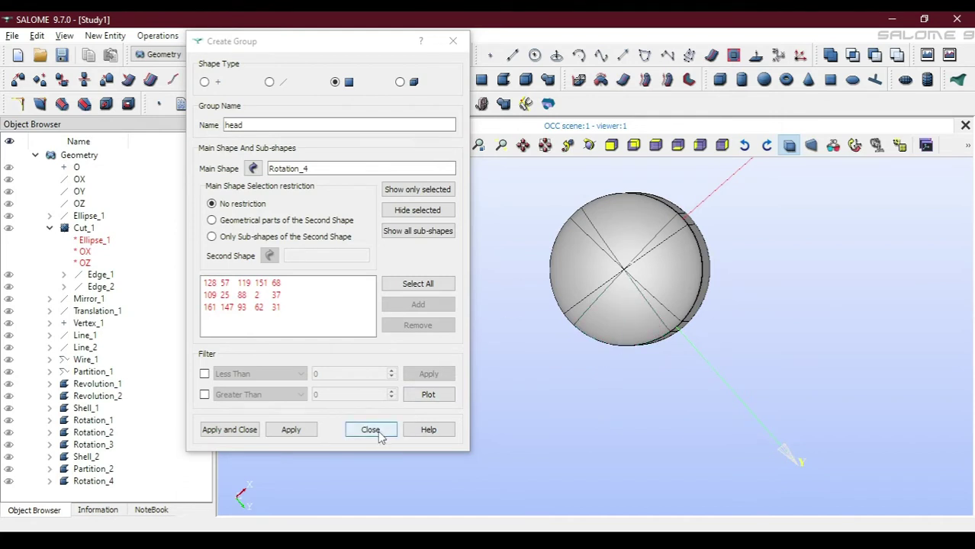
{"action": "left_click", "coordinate": [309, 430]}
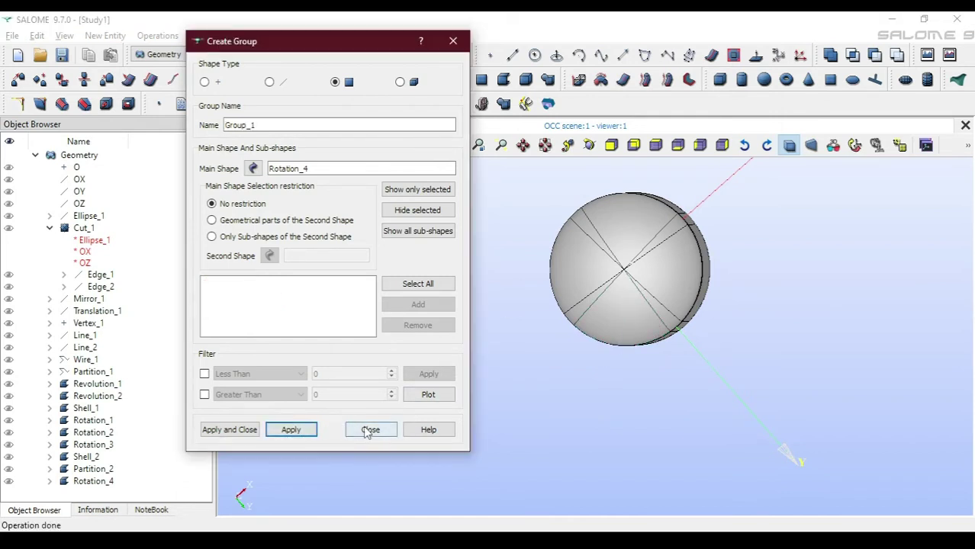
{"action": "left_click", "coordinate": [290, 429]}
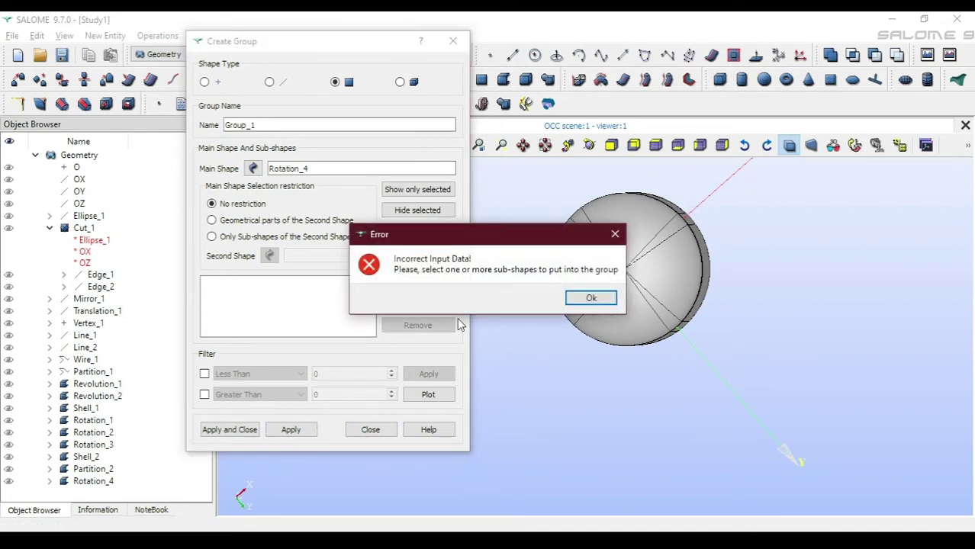
{"action": "left_click", "coordinate": [591, 297]}
{"action": "left_click", "coordinate": [370, 430]}
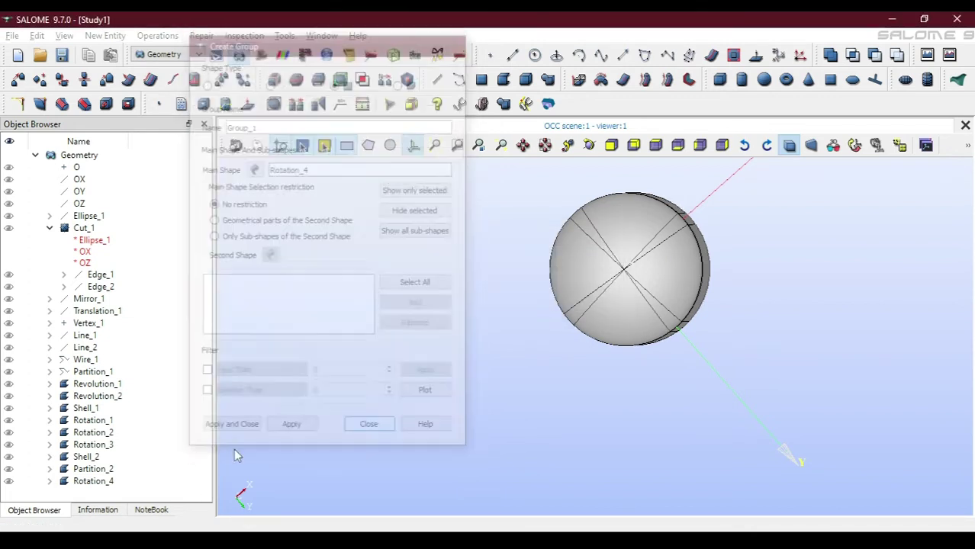
Display the head group under Rotation_4 on its own to check its faces, and show Rotation_4 again
{"action": "left_click", "coordinate": [49, 481]}
{"action": "scroll", "coordinate": [54, 468], "scroll_direction": "down", "scroll_amount": 1}
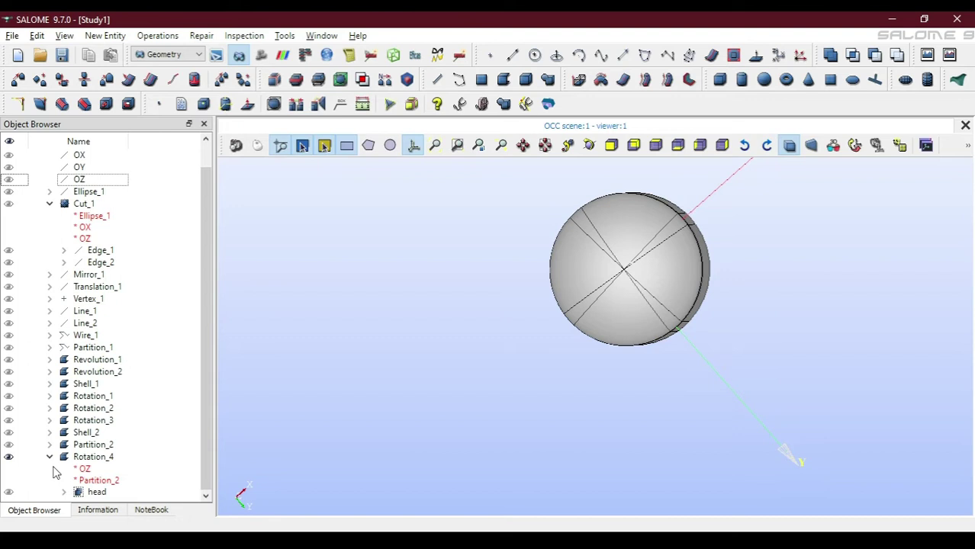
{"action": "left_click", "coordinate": [8, 457]}
{"action": "left_click", "coordinate": [7, 492]}
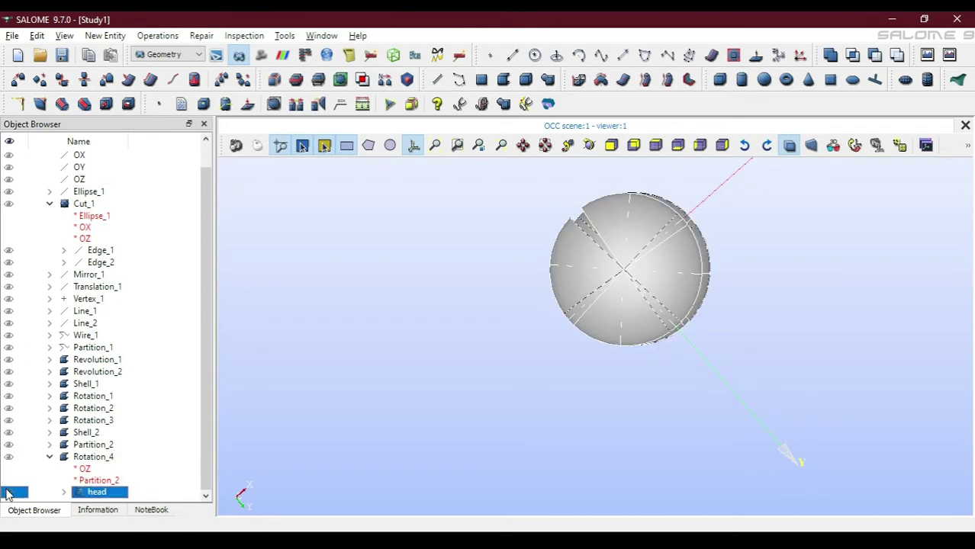
{"action": "left_click", "coordinate": [7, 493]}
{"action": "left_click", "coordinate": [9, 456]}
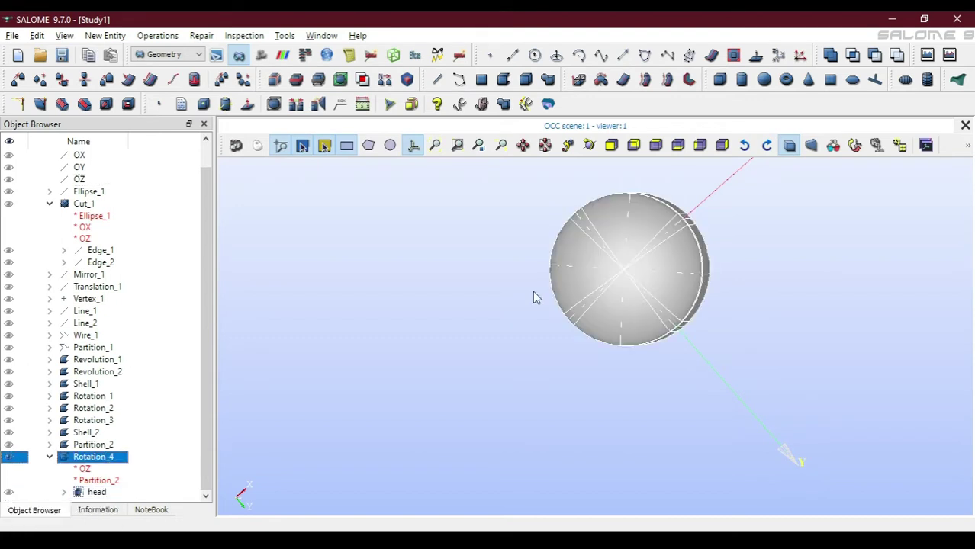
Edit the head group under Rotation_4 to include the missing narrow face of the lower head, and finish editing
{"action": "left_click", "coordinate": [96, 493]}
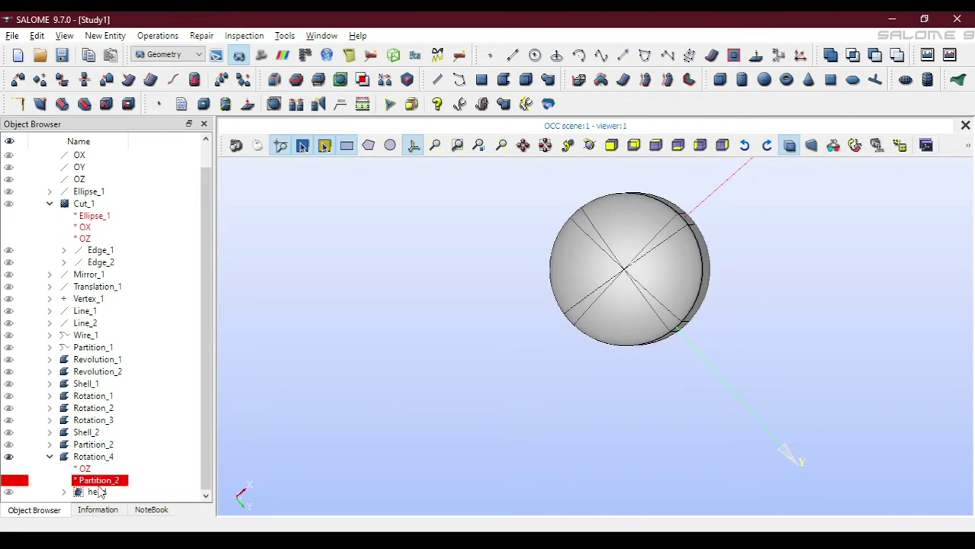
{"action": "right_click", "coordinate": [99, 495]}
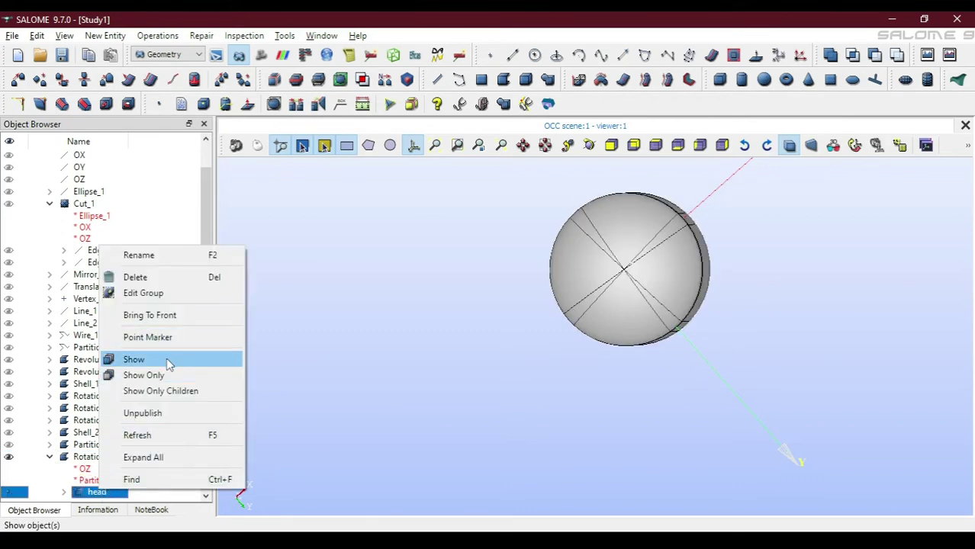
{"action": "left_click", "coordinate": [183, 302]}
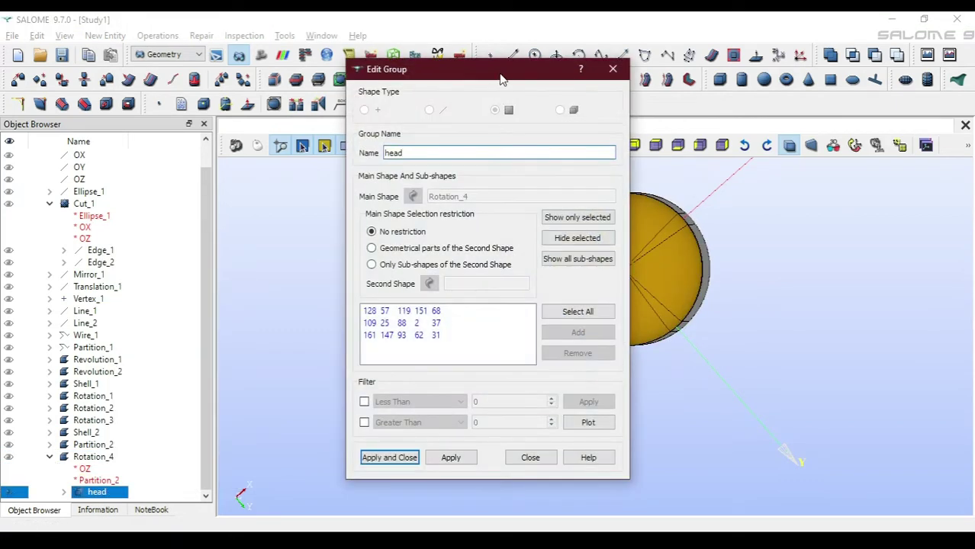
{"action": "left_click_drag", "start_coordinate": [501, 79], "coordinate": [381, 74]}
{"action": "left_click", "coordinate": [583, 224]}
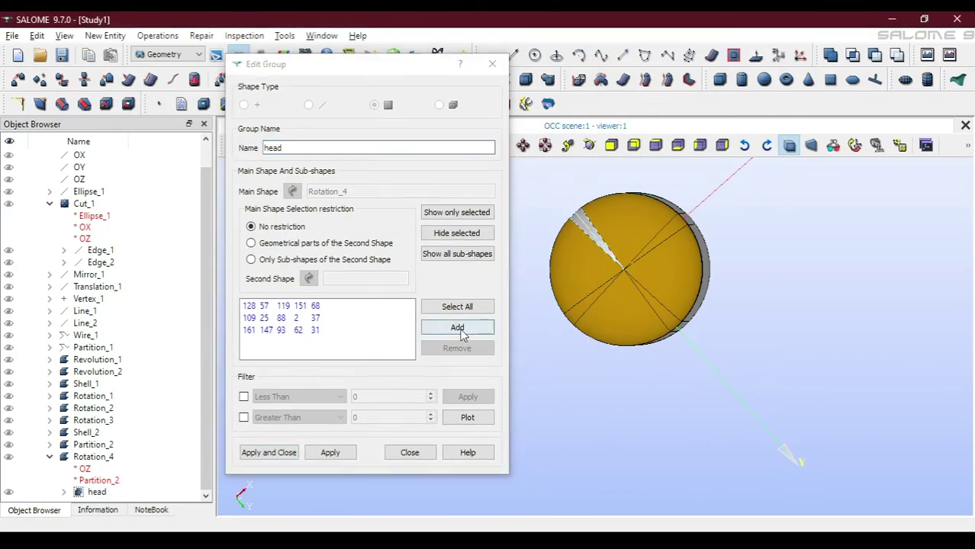
{"action": "left_click", "coordinate": [461, 334]}
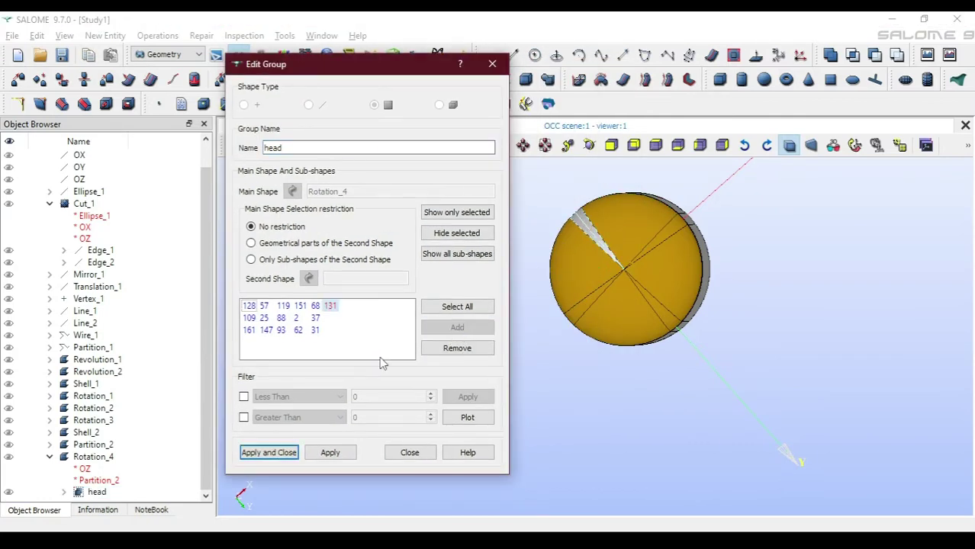
{"action": "left_click", "coordinate": [330, 453]}
{"action": "left_click", "coordinate": [410, 453]}
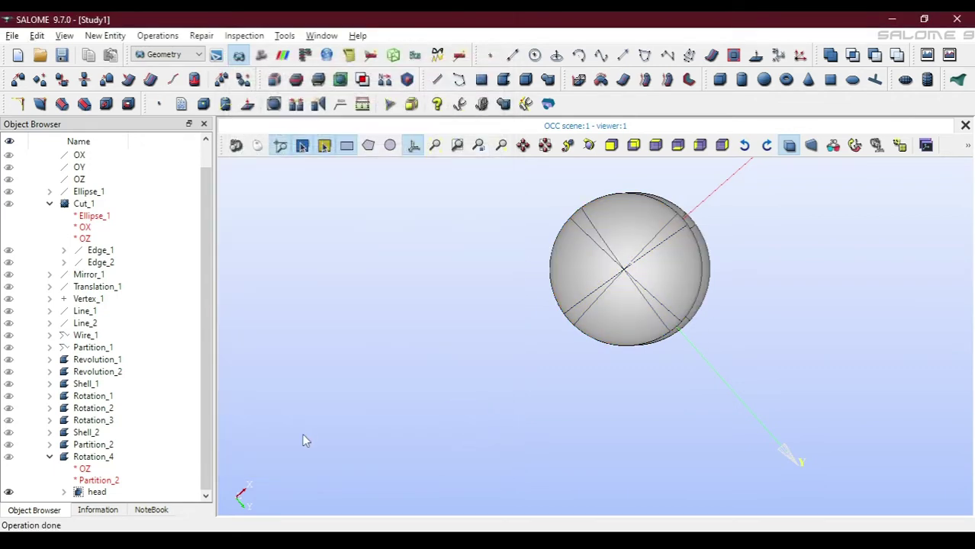
Reset the view, show the whole Rotation_4 body and hide the head group
{"action": "left_click", "coordinate": [93, 457]}
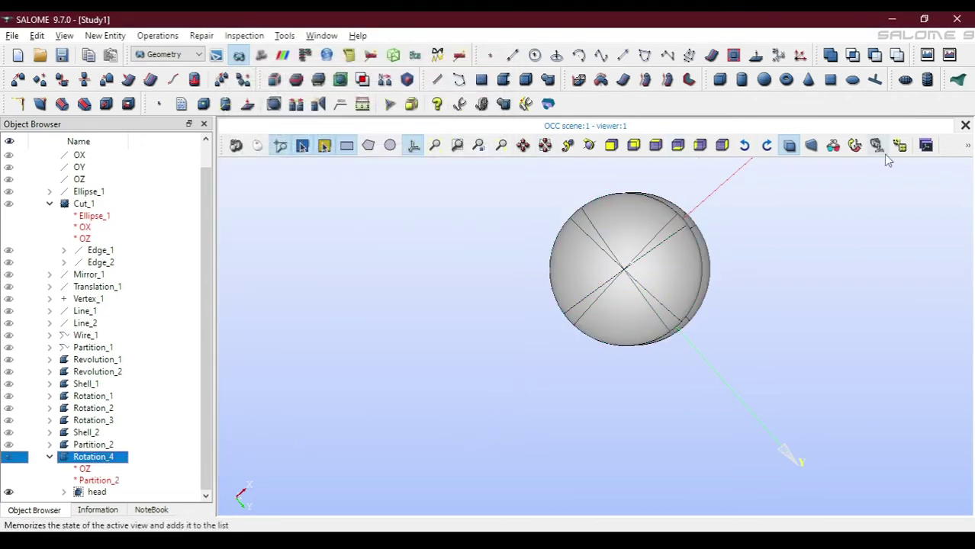
{"action": "left_click", "coordinate": [854, 145]}
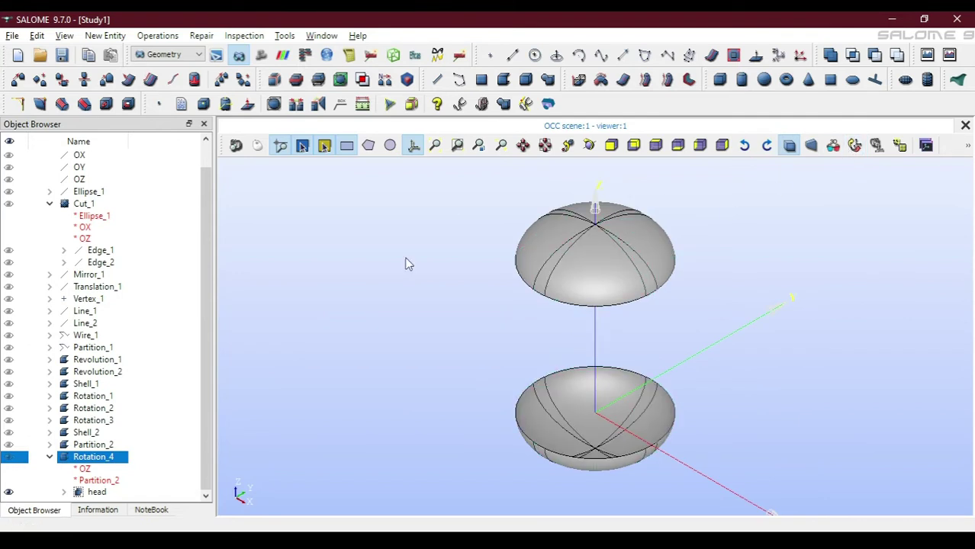
{"action": "left_click", "coordinate": [8, 458]}
{"action": "left_click", "coordinate": [7, 493]}
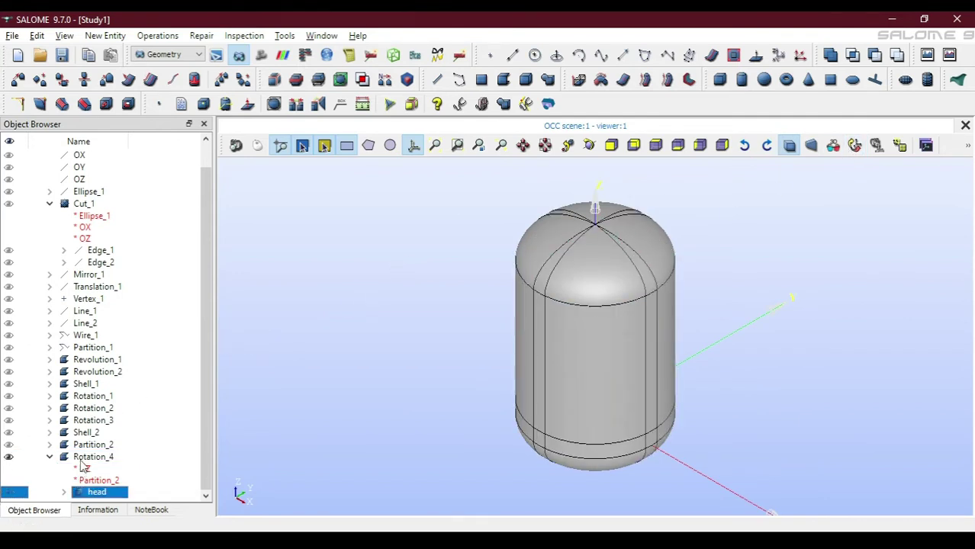
Start a new face group named shell with Rotation_4 as its main shape
{"action": "left_click", "coordinate": [84, 458]}
{"action": "left_click", "coordinate": [105, 36]}
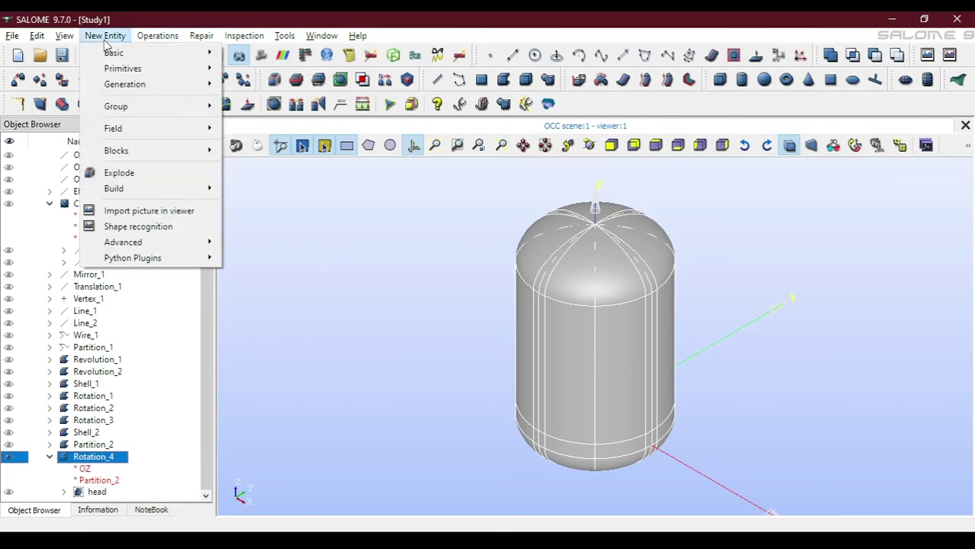
{"action": "mouse_move", "coordinate": [174, 110]}
{"action": "left_click", "coordinate": [260, 107]}
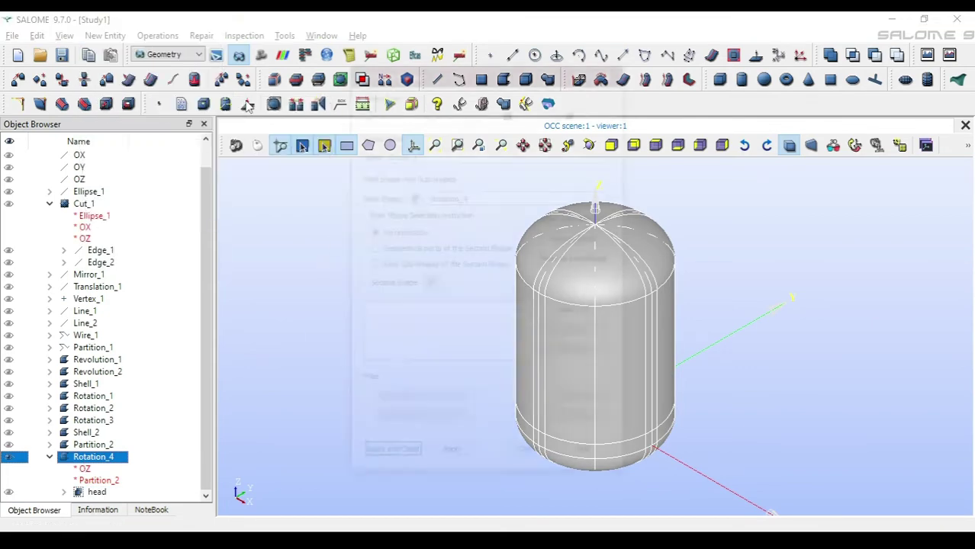
{"action": "left_click", "coordinate": [495, 110]}
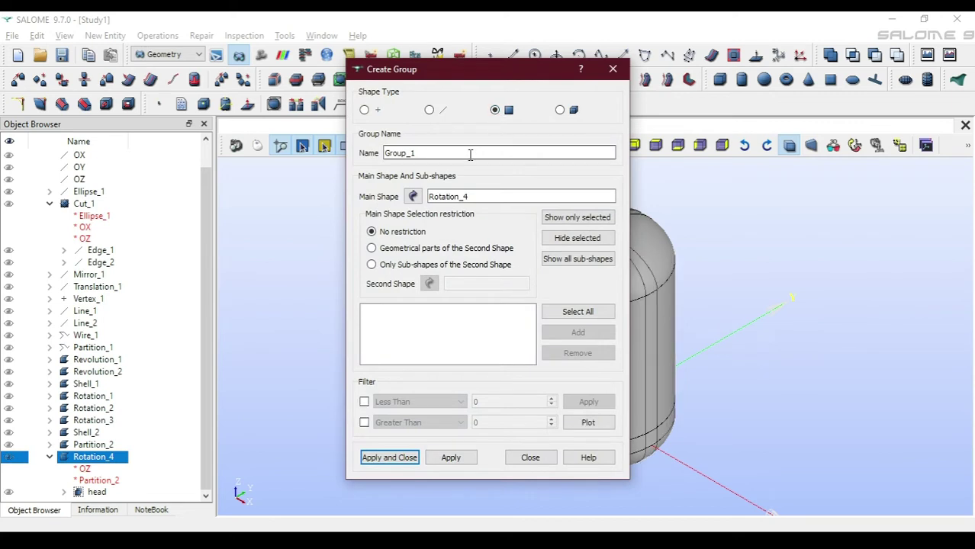
{"action": "left_click_drag", "start_coordinate": [468, 153], "coordinate": [299, 148]}
{"action": "type", "text": "shell"}
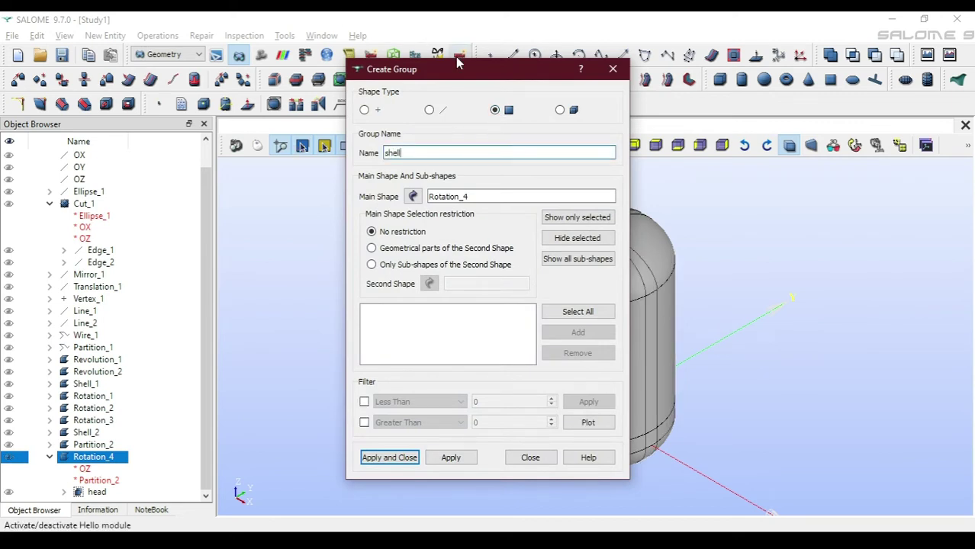
{"action": "left_click_drag", "start_coordinate": [481, 70], "coordinate": [346, 69]}
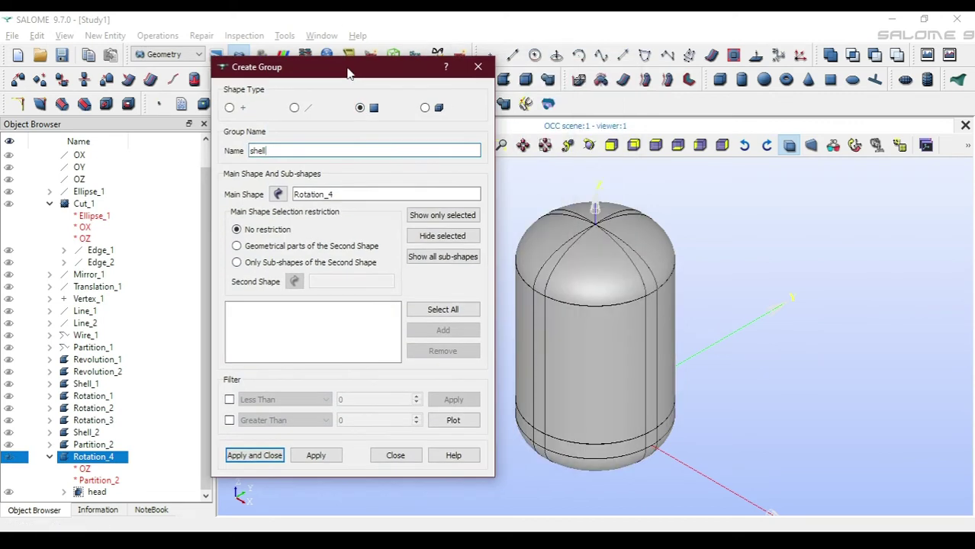
Hide the faces of the upper domed head to leave the cylindrical part accessible for the shell group
{"action": "left_click", "coordinate": [614, 267]}
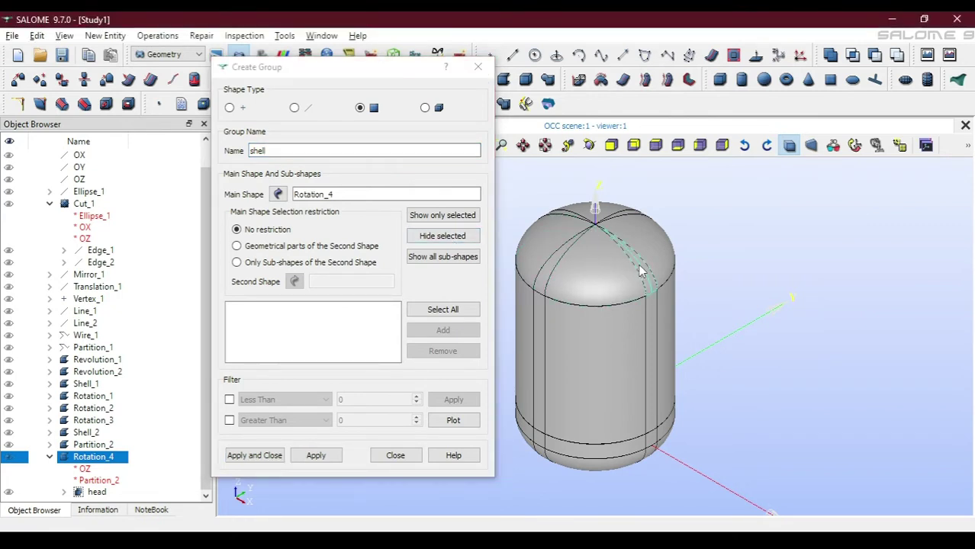
{"action": "left_click", "coordinate": [640, 271]}
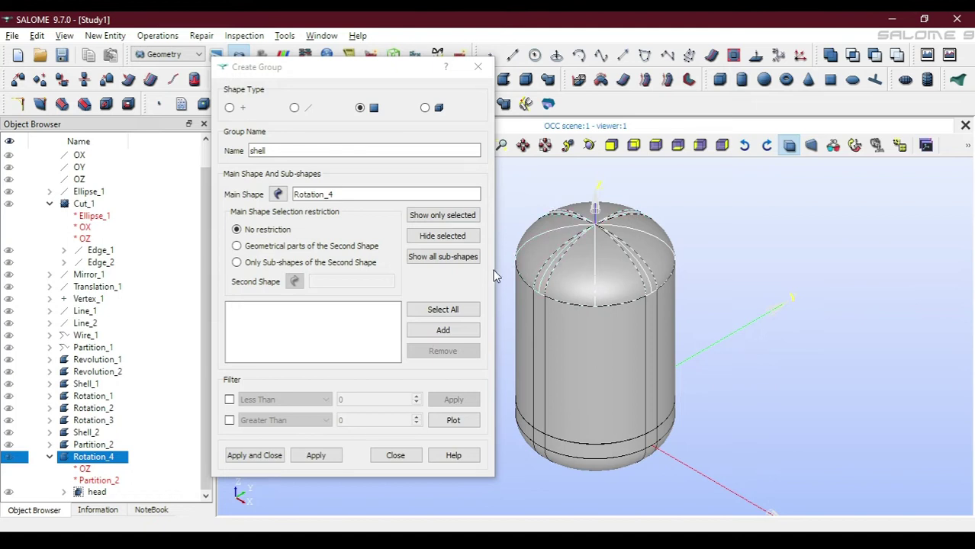
{"action": "left_click", "coordinate": [437, 236]}
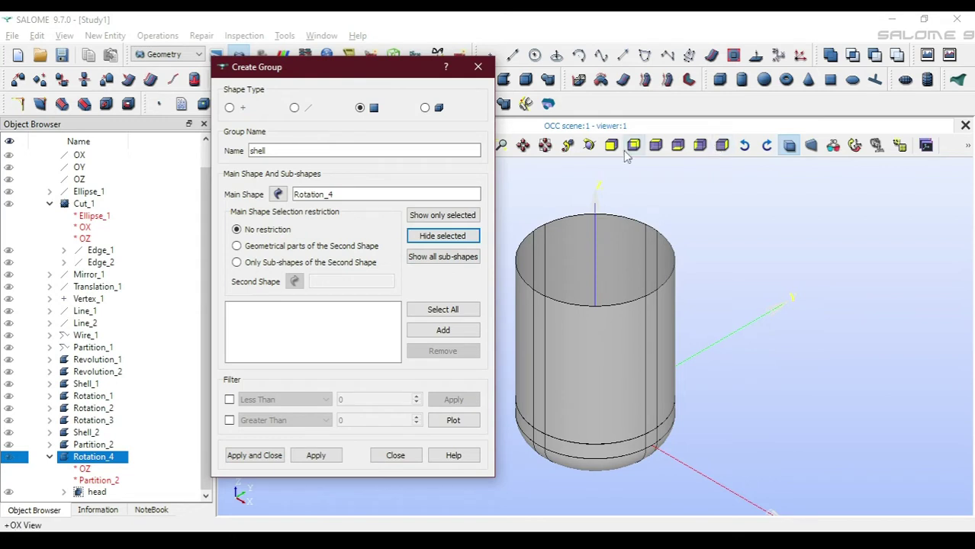
Turn the vessel to its underside and hide the lower head's faces
{"action": "left_click", "coordinate": [589, 145]}
{"action": "left_click_drag", "start_coordinate": [586, 418], "coordinate": [618, 241]}
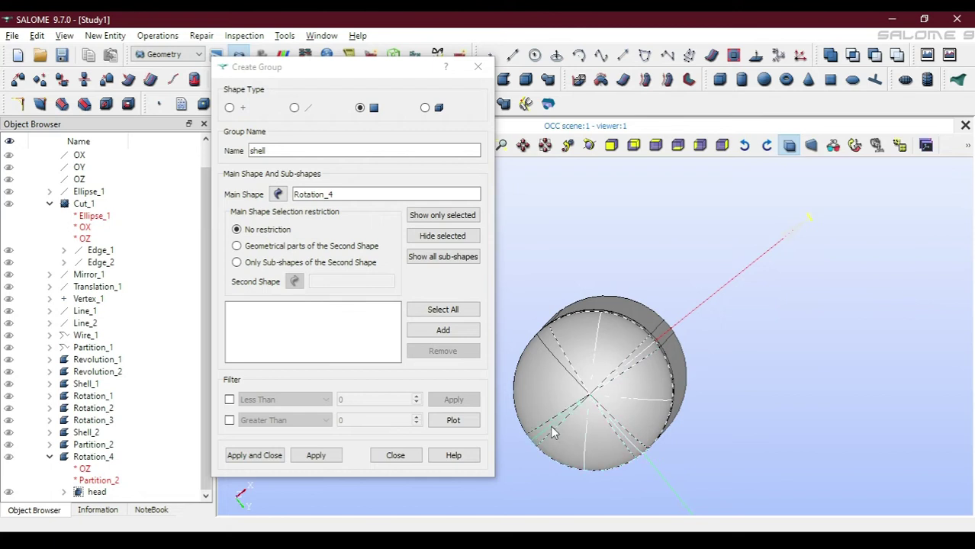
{"action": "left_click", "coordinate": [454, 238]}
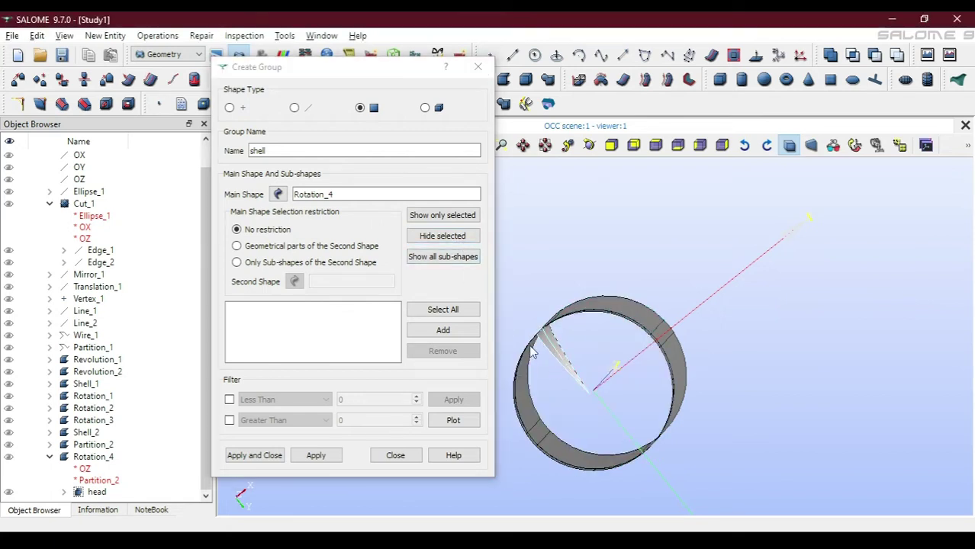
Add all the remaining cylindrical faces to the shell group and create it
{"action": "left_click", "coordinate": [855, 145]}
{"action": "scroll", "coordinate": [614, 297], "scroll_direction": "down", "scroll_amount": 2}
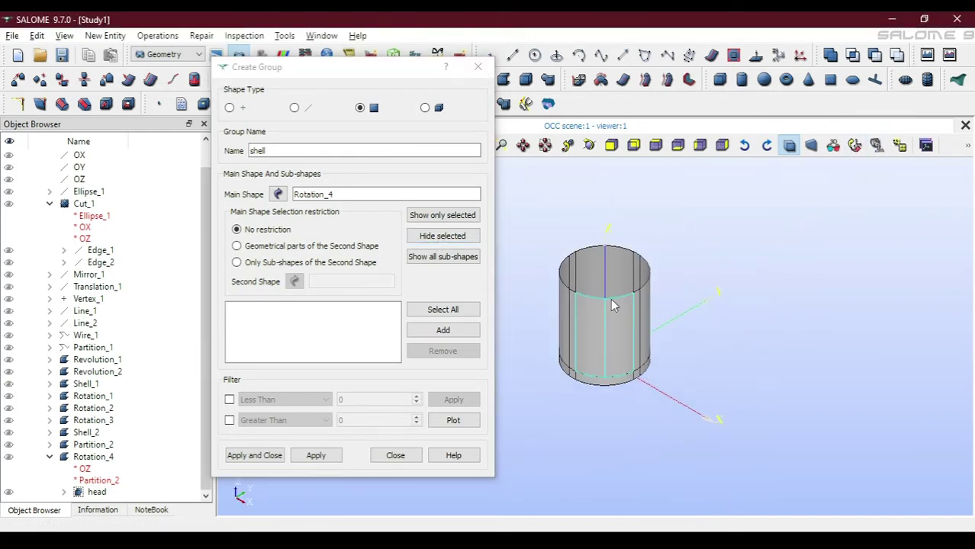
{"action": "left_click_drag", "start_coordinate": [535, 421], "coordinate": [703, 189]}
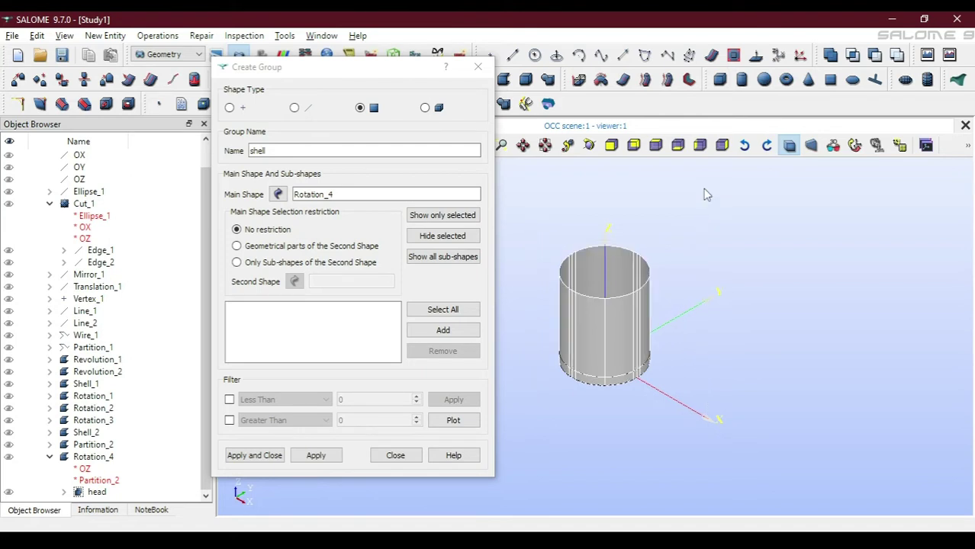
{"action": "left_click", "coordinate": [446, 334]}
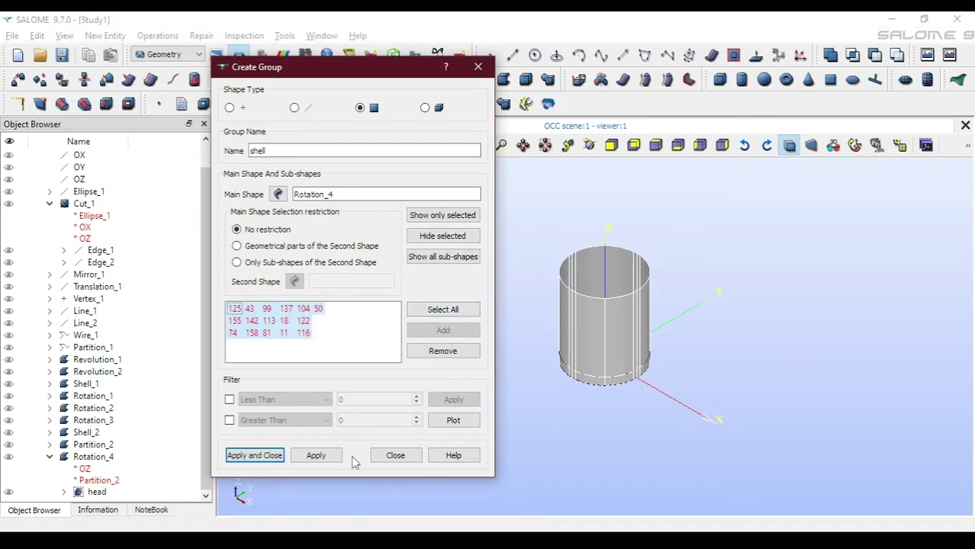
{"action": "left_click", "coordinate": [272, 456]}
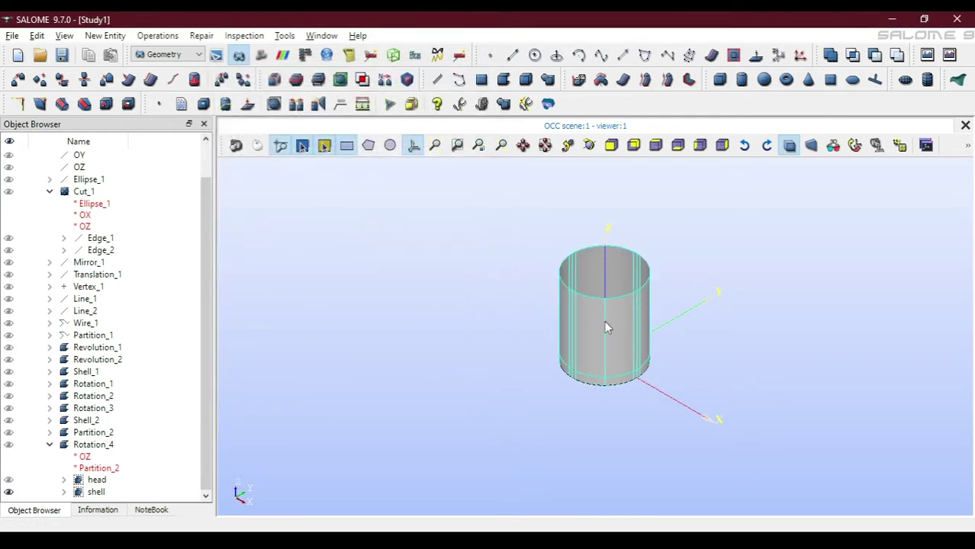
Show the complete Rotation_4 body again and hide the shell group
{"action": "left_click", "coordinate": [9, 447]}
{"action": "left_click", "coordinate": [9, 494]}
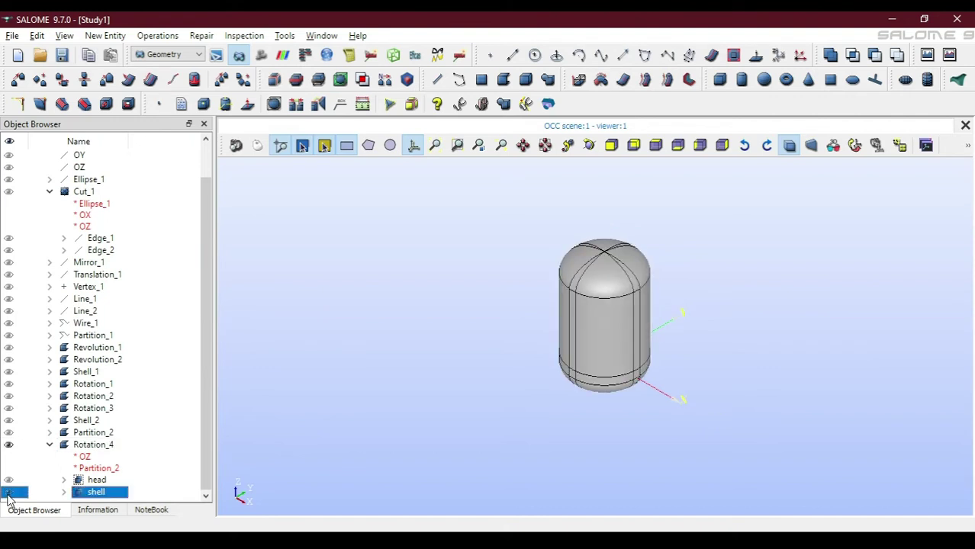
{"action": "scroll", "coordinate": [560, 400], "scroll_direction": "up", "scroll_amount": 4}
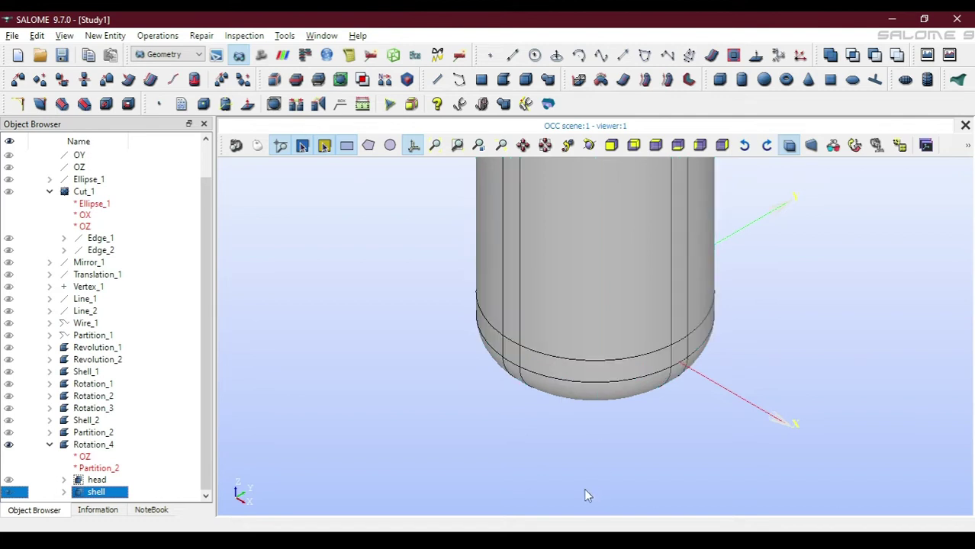
Switch to the tank drawing to examine the leg support layout, and return to SALOME
{"action": "key", "text": "alt+Tab"}
{"action": "key", "text": "alt+Tab"}
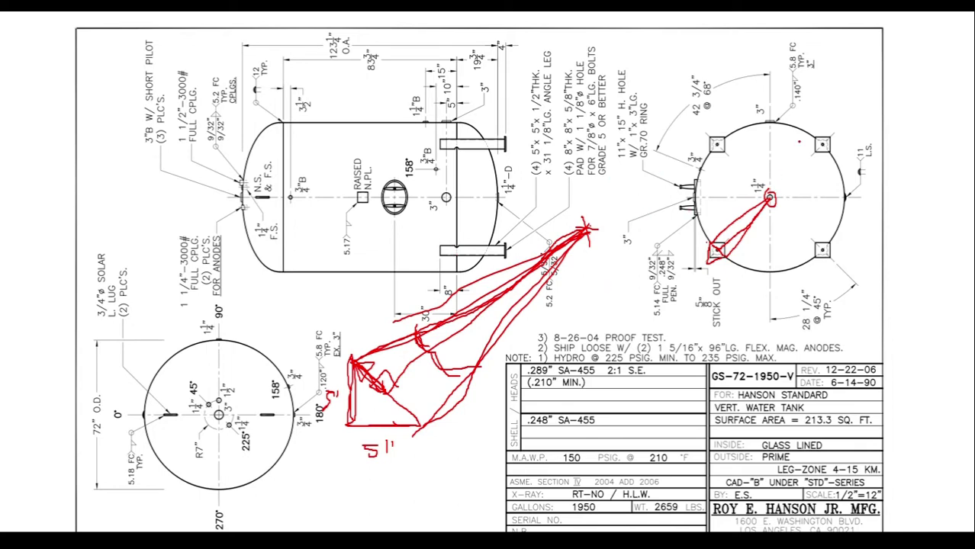
{"action": "key", "text": "alt+Tab"}
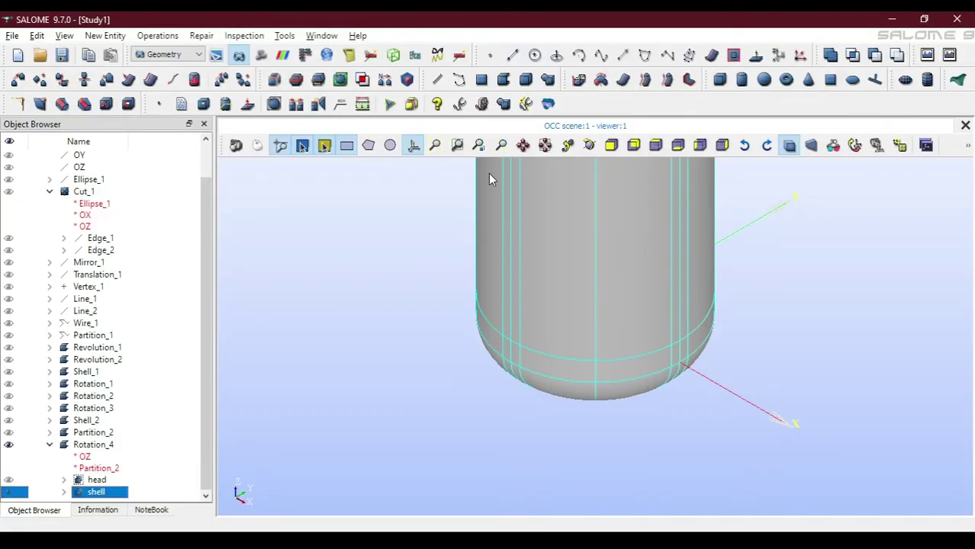
Start a new edge group named support
{"action": "left_click", "coordinate": [330, 271]}
{"action": "left_click", "coordinate": [99, 37]}
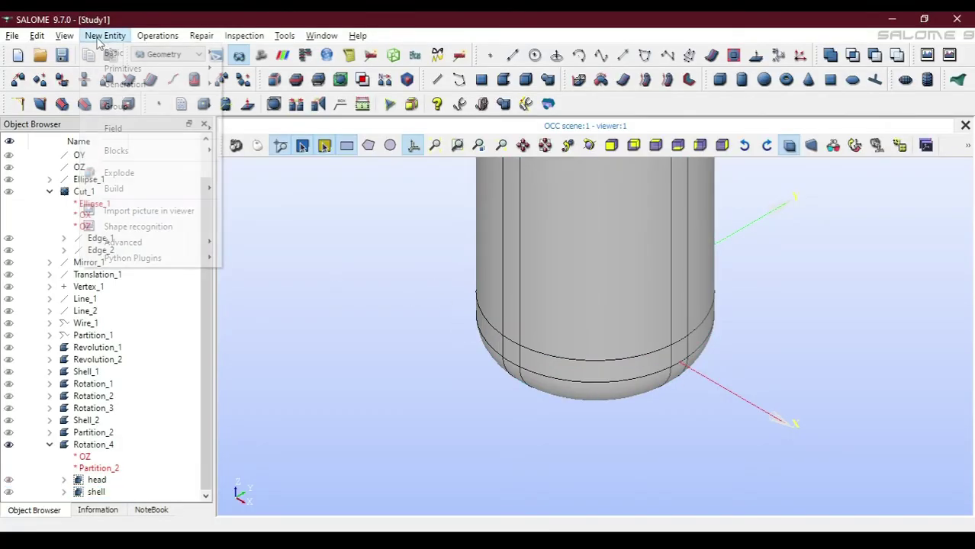
{"action": "mouse_move", "coordinate": [152, 105]}
{"action": "left_click", "coordinate": [243, 104]}
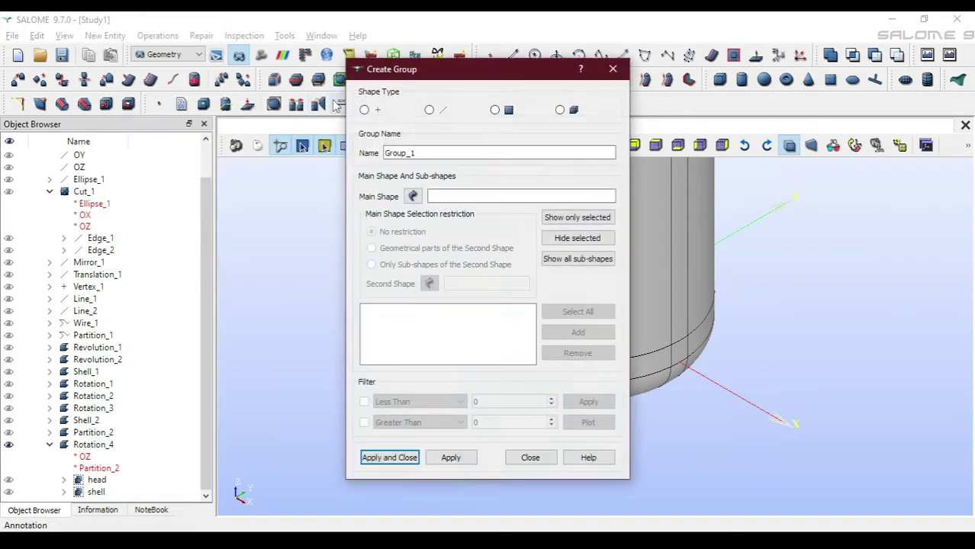
{"action": "left_click", "coordinate": [429, 110]}
{"action": "left_click_drag", "start_coordinate": [435, 69], "coordinate": [251, 60]}
{"action": "double_click", "coordinate": [252, 144]}
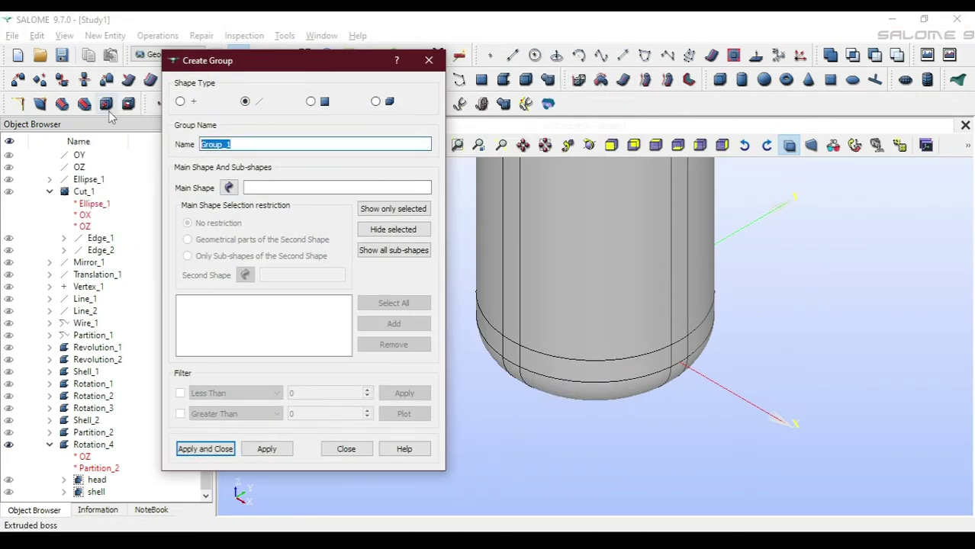
{"action": "type", "text": "support"}
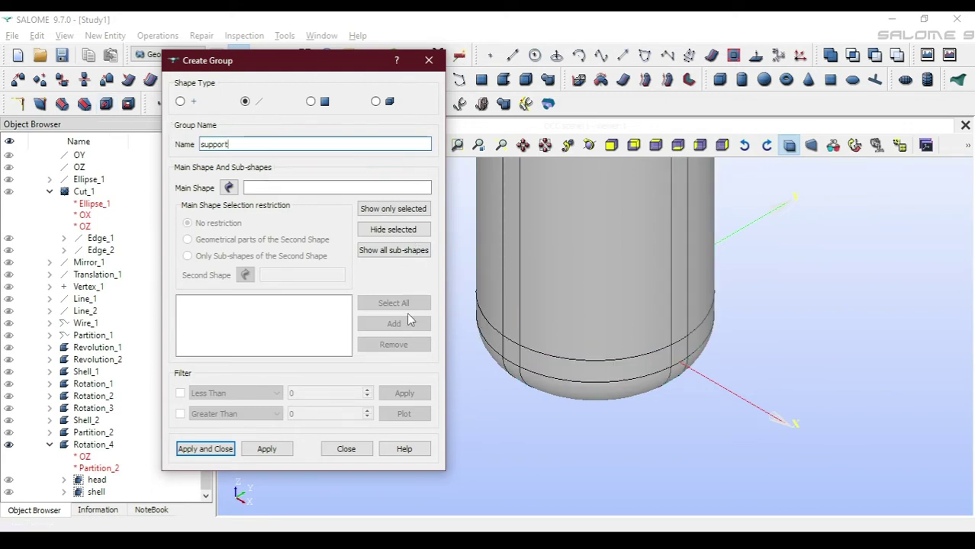
{"action": "left_click", "coordinate": [519, 356]}
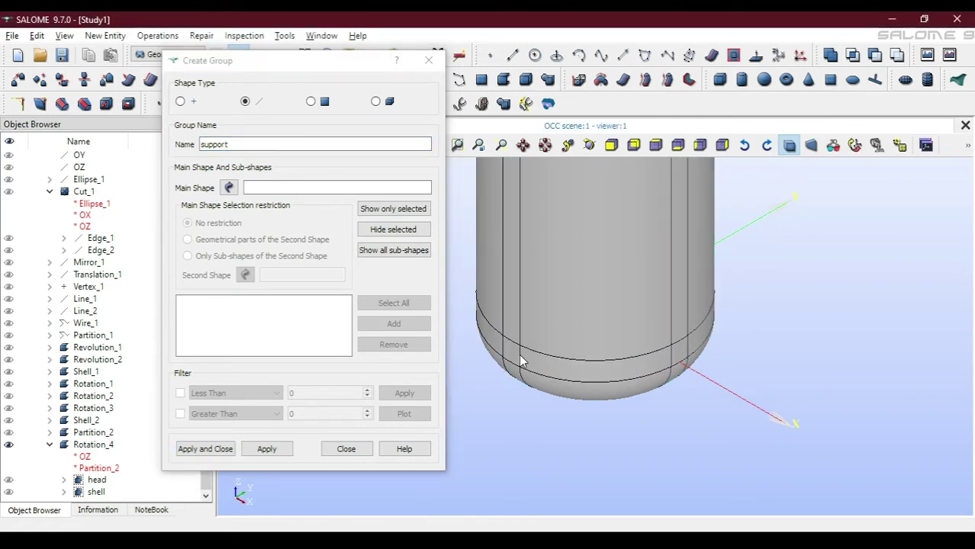
{"action": "left_click", "coordinate": [520, 360]}
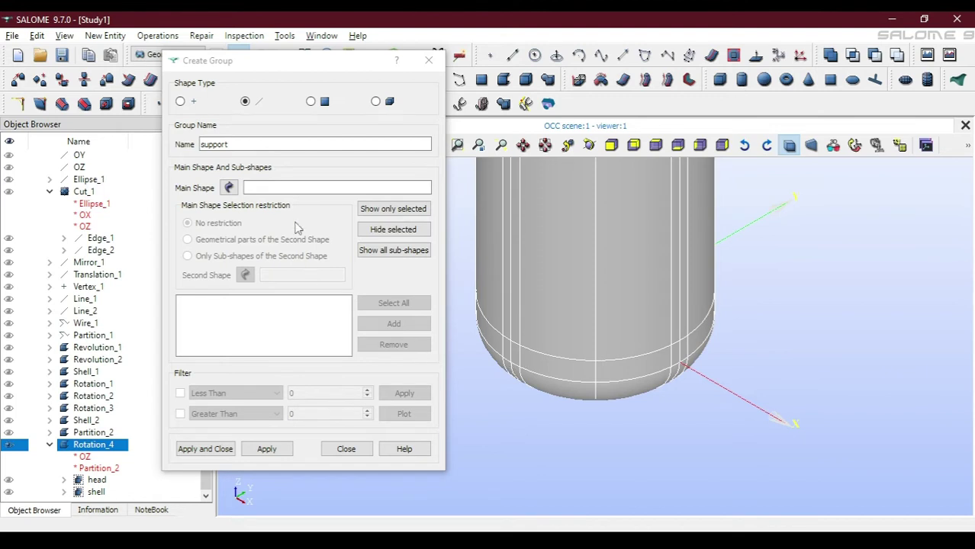
{"action": "left_click", "coordinate": [230, 191]}
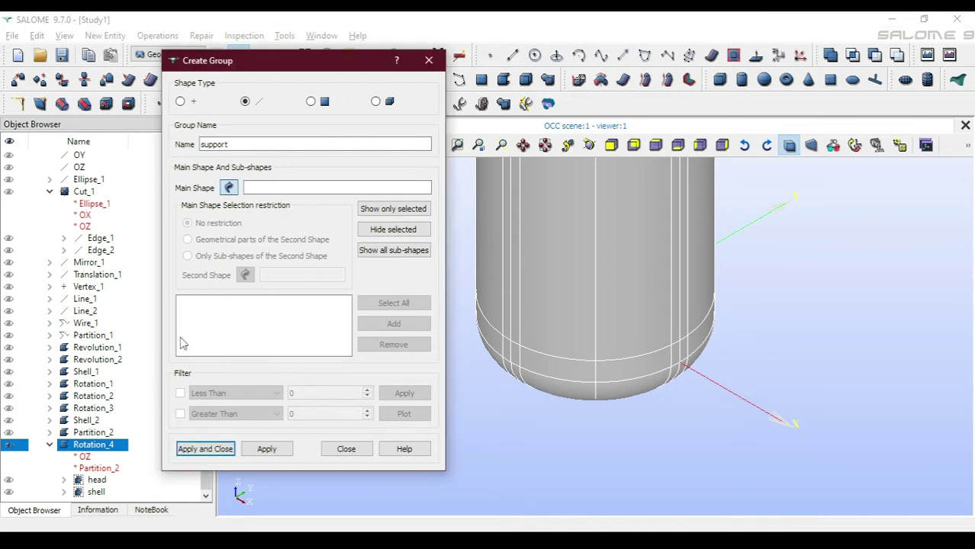
{"action": "left_click", "coordinate": [107, 450]}
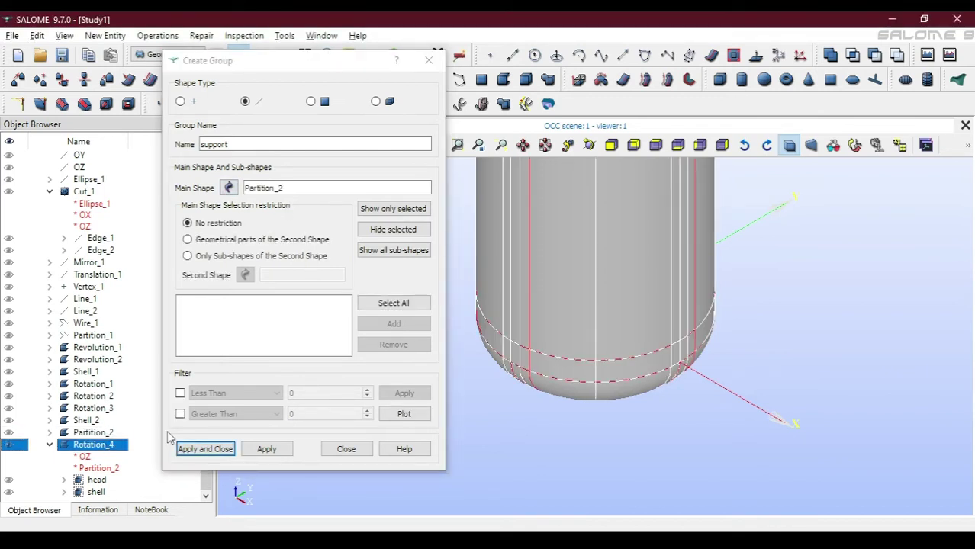
{"action": "left_click", "coordinate": [345, 448]}
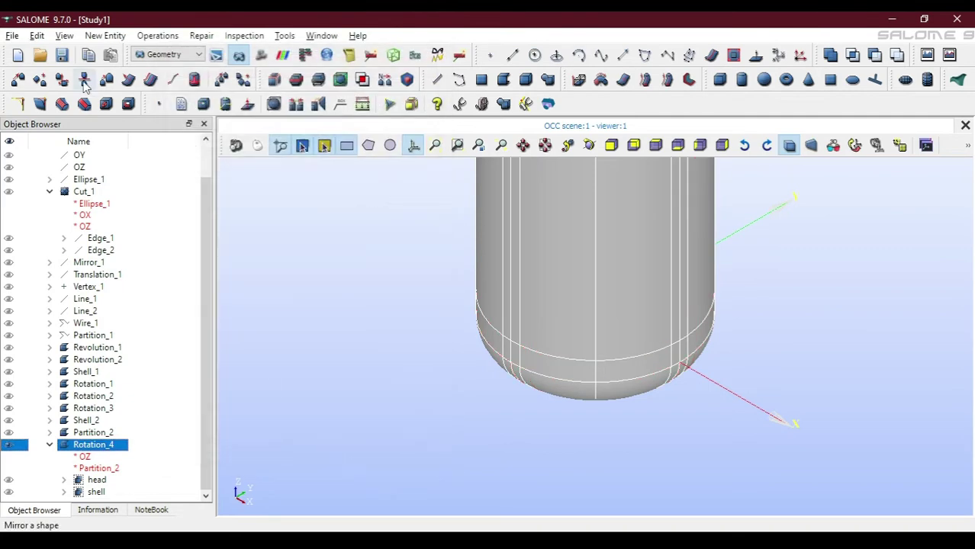
Start a new edge group named support with Rotation_4 as its main shape
{"action": "left_click", "coordinate": [98, 36]}
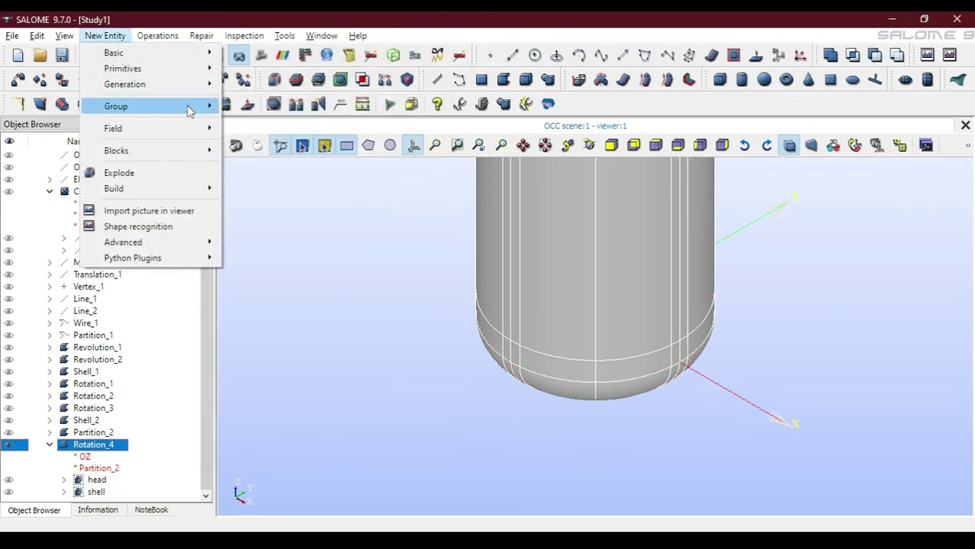
{"action": "mouse_move", "coordinate": [190, 107]}
{"action": "left_click", "coordinate": [261, 114]}
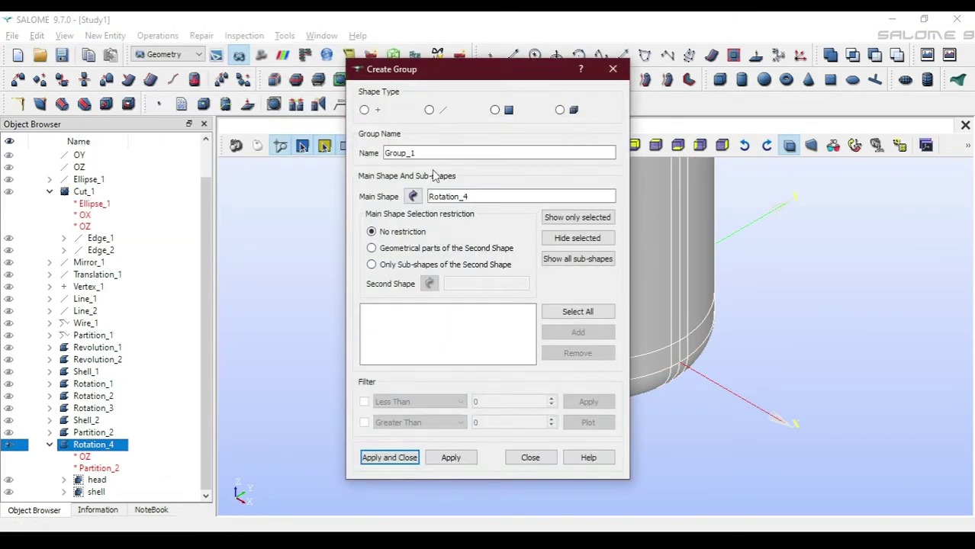
{"action": "left_click", "coordinate": [428, 110]}
{"action": "double_click", "coordinate": [397, 153]}
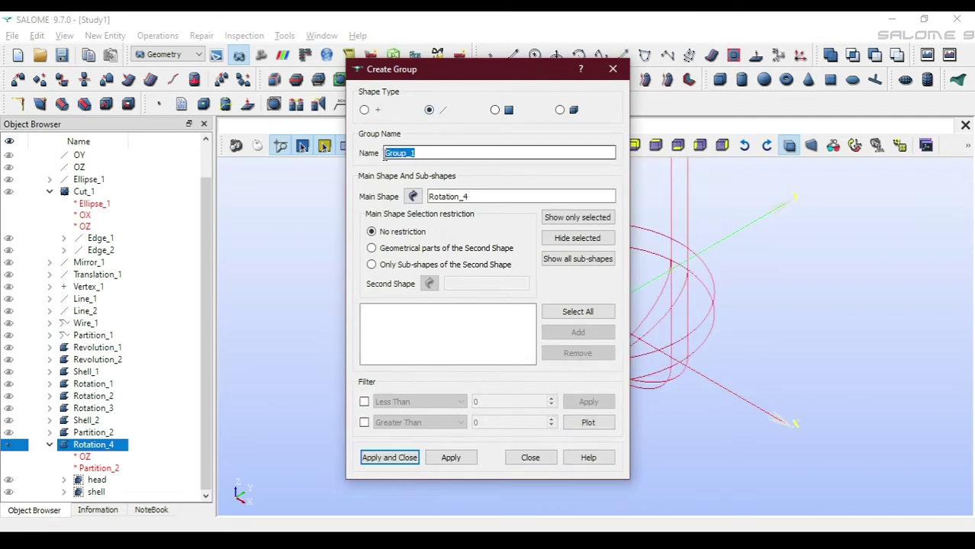
{"action": "type", "text": "e"}
{"action": "left_click_drag", "start_coordinate": [509, 69], "coordinate": [288, 70]}
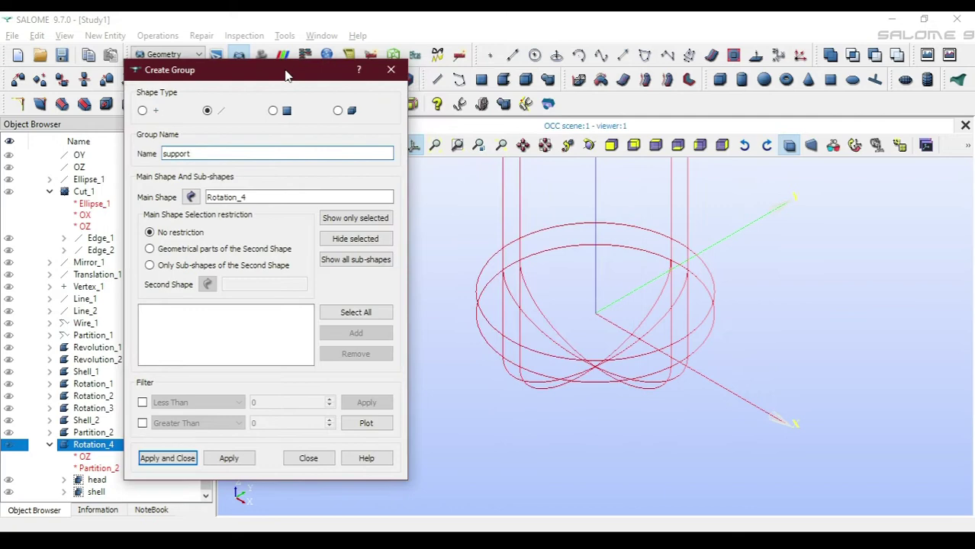
Add the four front short vertical edges between the vessel's two lower circular rings to the support group
{"action": "left_click", "coordinate": [519, 363]}
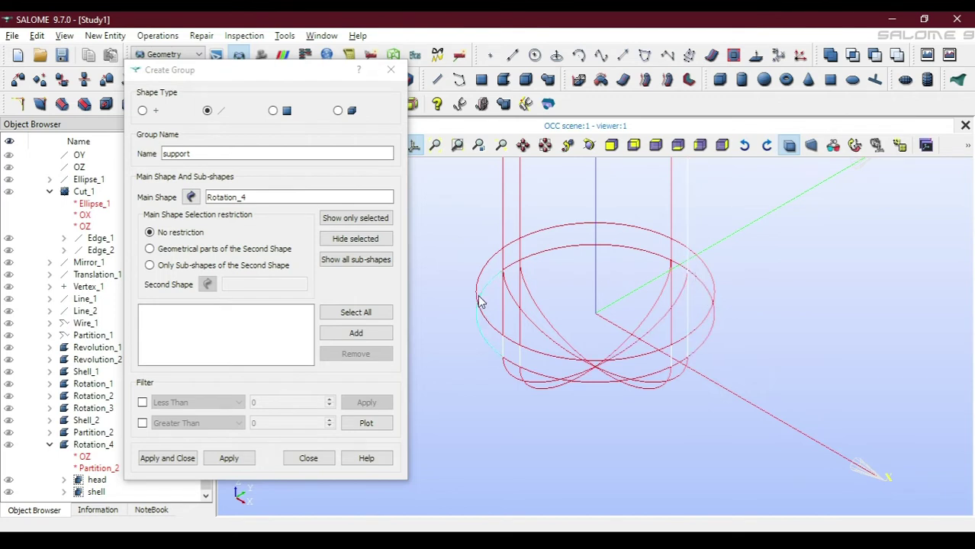
{"action": "left_click", "coordinate": [537, 428]}
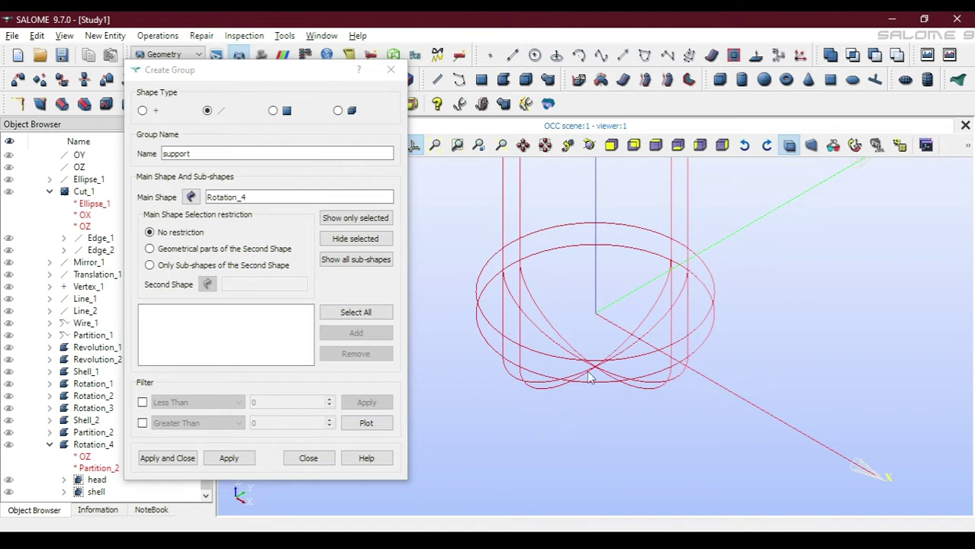
{"action": "left_click", "coordinate": [503, 350]}
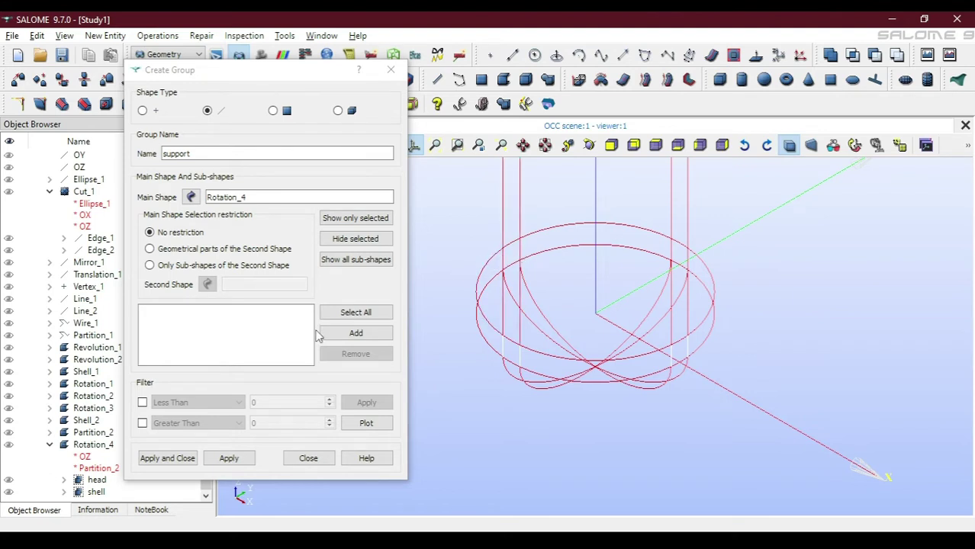
{"action": "left_click", "coordinate": [357, 333]}
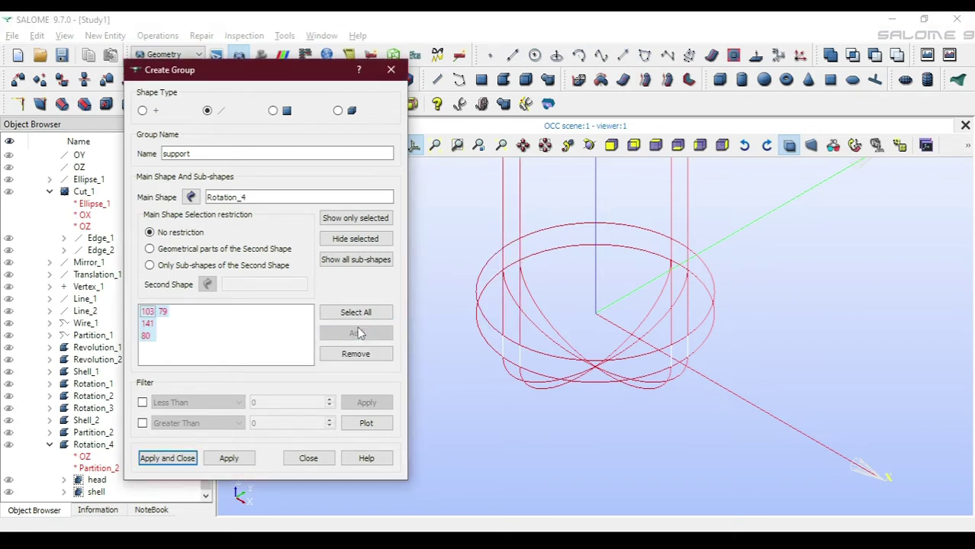
Add the four remaining short vertical edges between the two lower rings to the support group and create it
{"action": "left_click", "coordinate": [588, 145]}
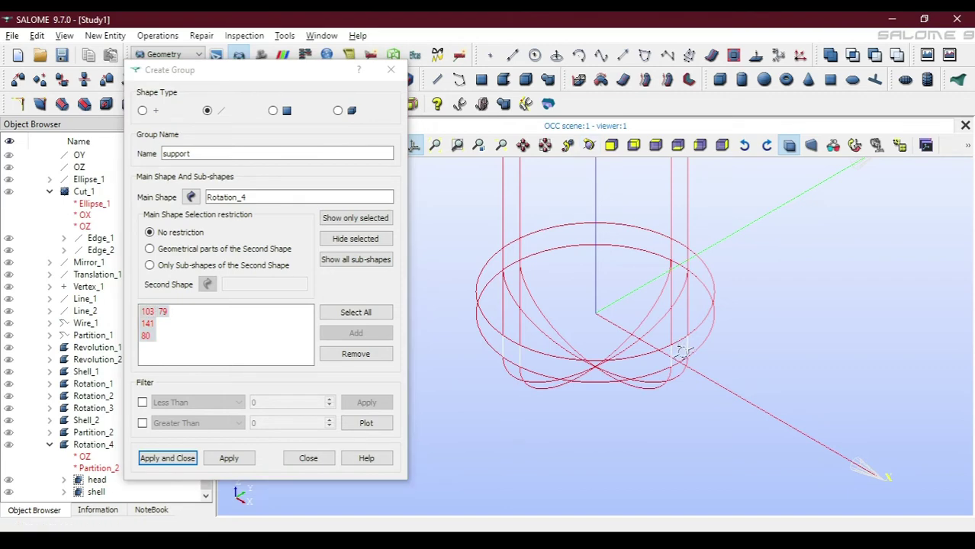
{"action": "left_click_drag", "start_coordinate": [681, 350], "coordinate": [602, 359]}
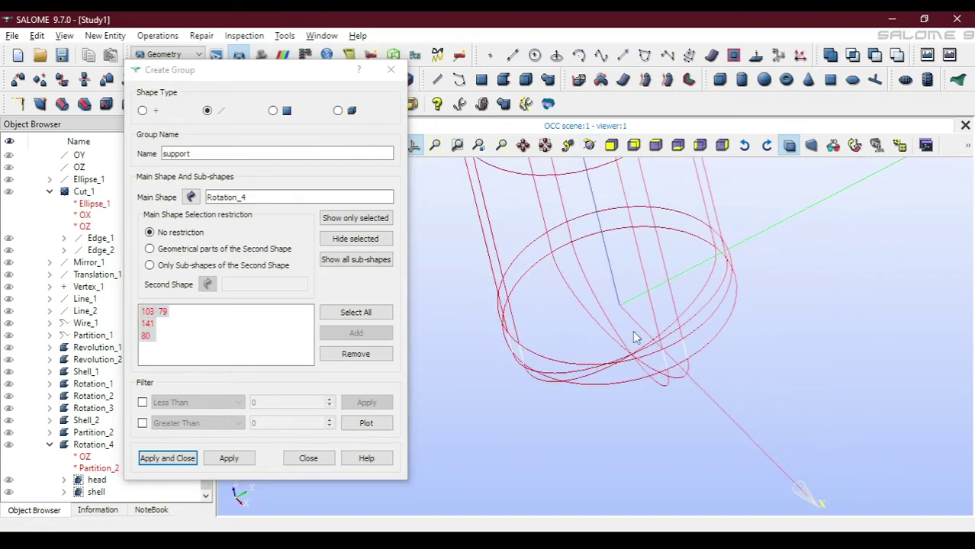
{"action": "left_click", "coordinate": [725, 255]}
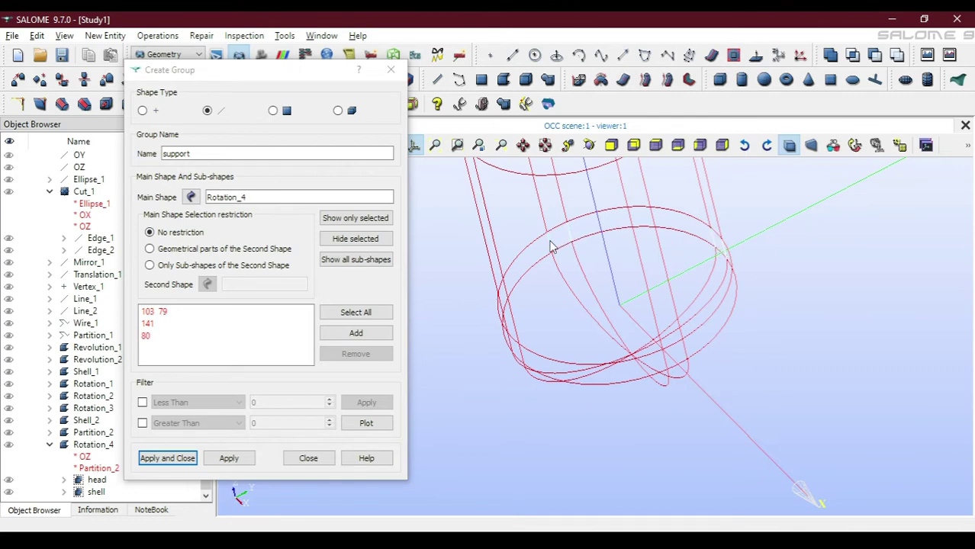
{"action": "left_click", "coordinate": [358, 333]}
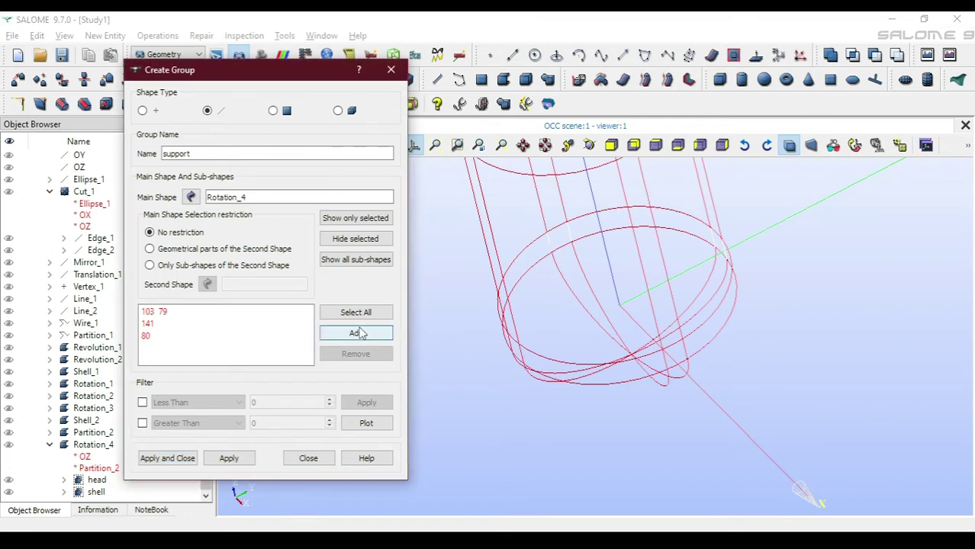
{"action": "left_click", "coordinate": [358, 333]}
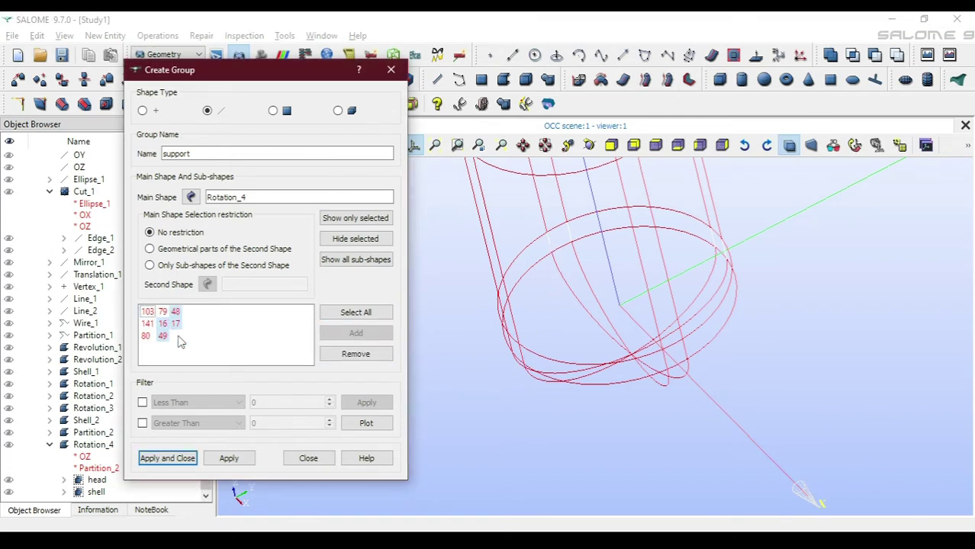
{"action": "left_click", "coordinate": [172, 458]}
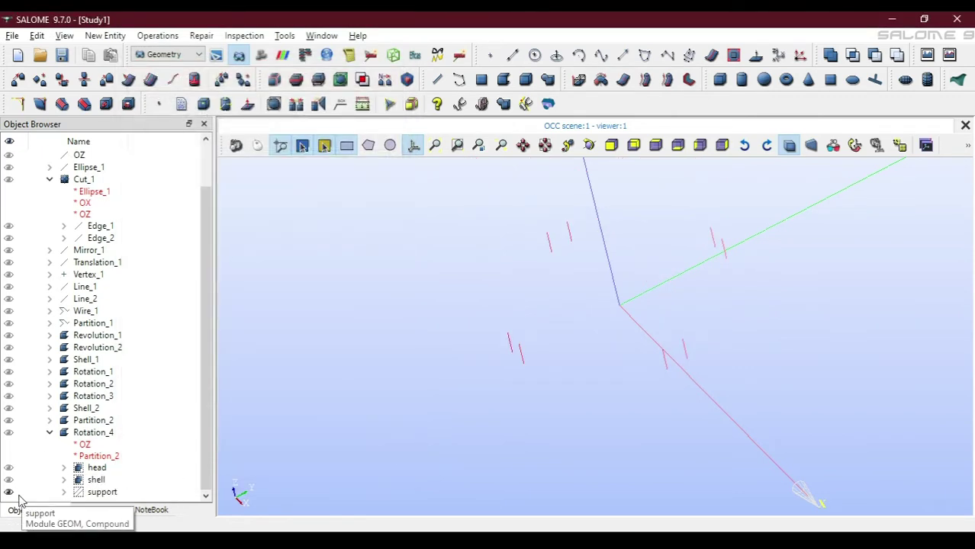
Show the complete Rotation_4 body again, hide the support group, and select Rotation_4
{"action": "left_click", "coordinate": [8, 432]}
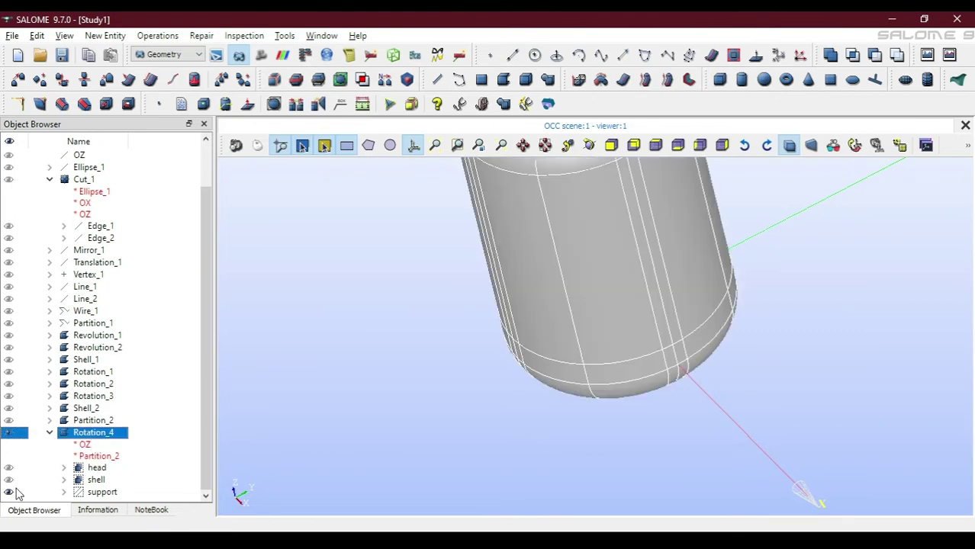
{"action": "left_click", "coordinate": [8, 492]}
{"action": "left_click", "coordinate": [86, 435]}
Start saving the study and choose the folder D:\vertical_pressure_vessel as its location
{"action": "left_click", "coordinate": [62, 55]}
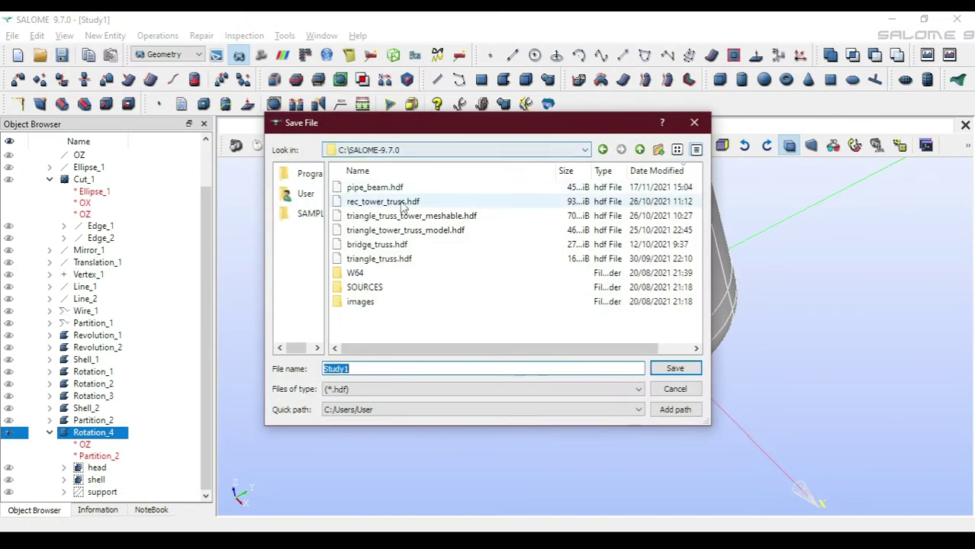
{"action": "left_click", "coordinate": [578, 151]}
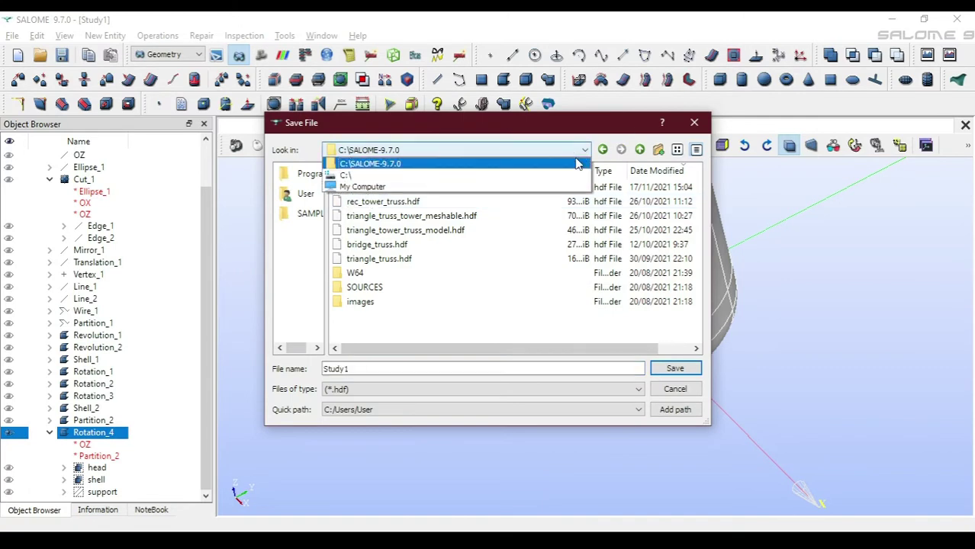
{"action": "left_click", "coordinate": [469, 186]}
{"action": "left_click", "coordinate": [377, 189]}
{"action": "double_click", "coordinate": [377, 189]}
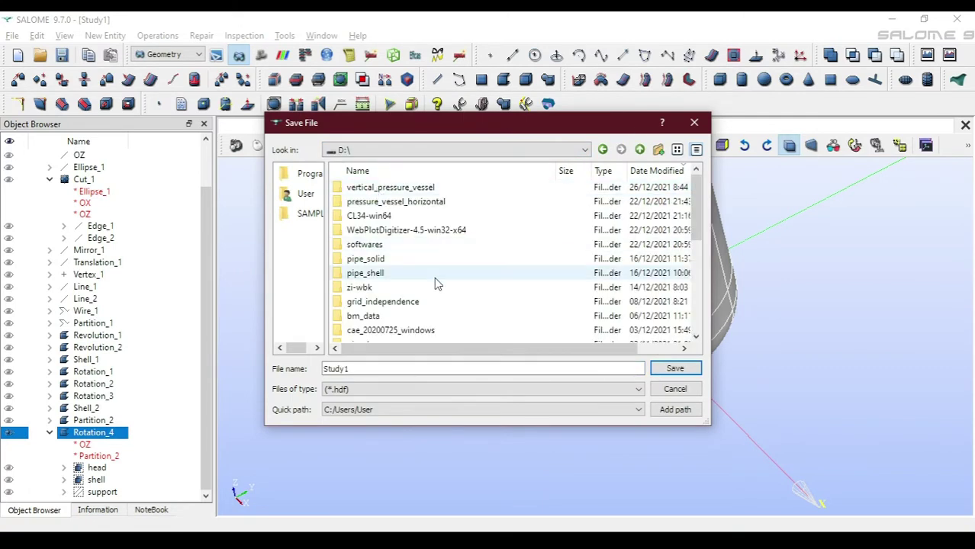
{"action": "left_click", "coordinate": [385, 171]}
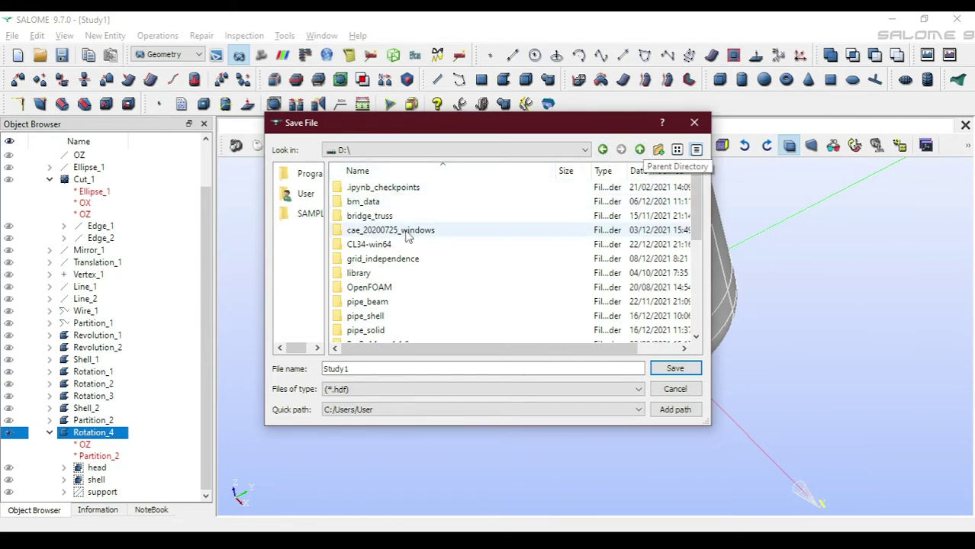
{"action": "scroll", "coordinate": [415, 286], "scroll_direction": "down", "scroll_amount": 4}
{"action": "scroll", "coordinate": [385, 318], "scroll_direction": "down", "scroll_amount": 1}
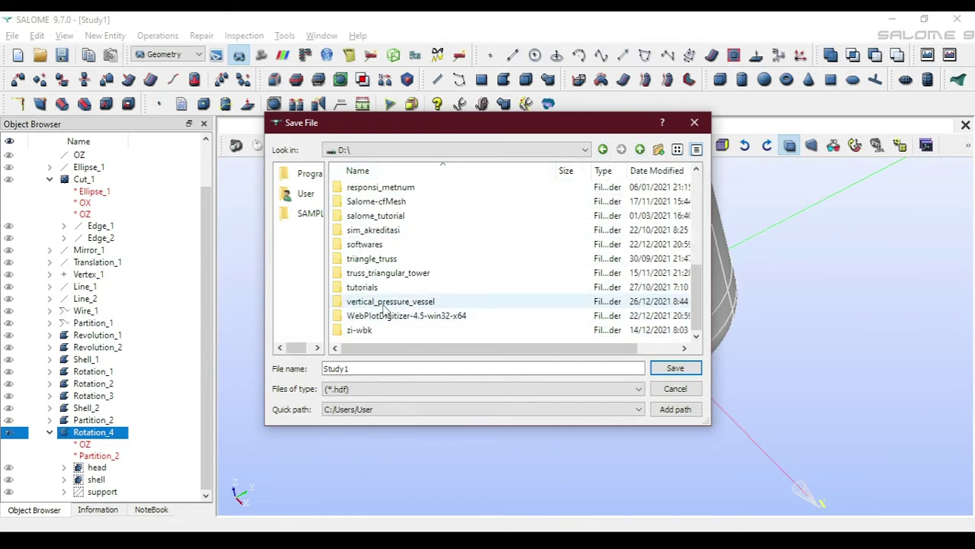
{"action": "double_click", "coordinate": [385, 302]}
Name the study file vertical_legged_vessel and save it in HDF format
{"action": "left_click", "coordinate": [391, 368]}
{"action": "key", "text": "ctrl+a"}
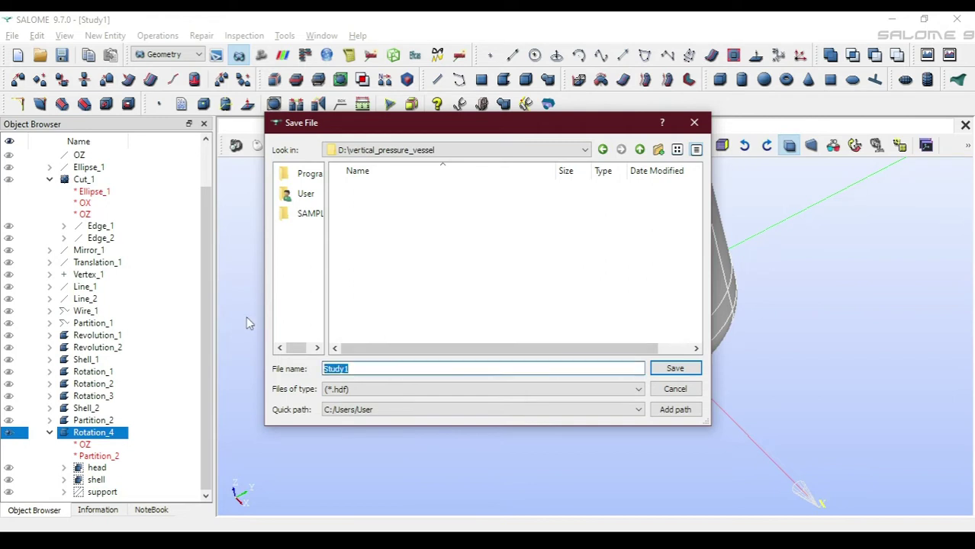
{"action": "type", "text": "vert"}
{"action": "type", "text": "ical_vessel"}
{"action": "type", "text": "_le"}
{"action": "type", "text": "g"}
{"action": "key", "text": "BackSpace"}
{"action": "key", "text": "BackSpace"}
{"action": "key", "text": "BackSpace"}
{"action": "key", "text": "BackSpace"}
{"action": "key", "text": "BackSpace"}
{"action": "type", "text": "l"}
{"action": "key", "text": "Left"}
{"action": "key", "text": "Left"}
{"action": "key", "text": "Left"}
{"action": "key", "text": "Left"}
{"action": "key", "text": "Left"}
{"action": "key", "text": "Left"}
{"action": "type", "text": "legged_"}
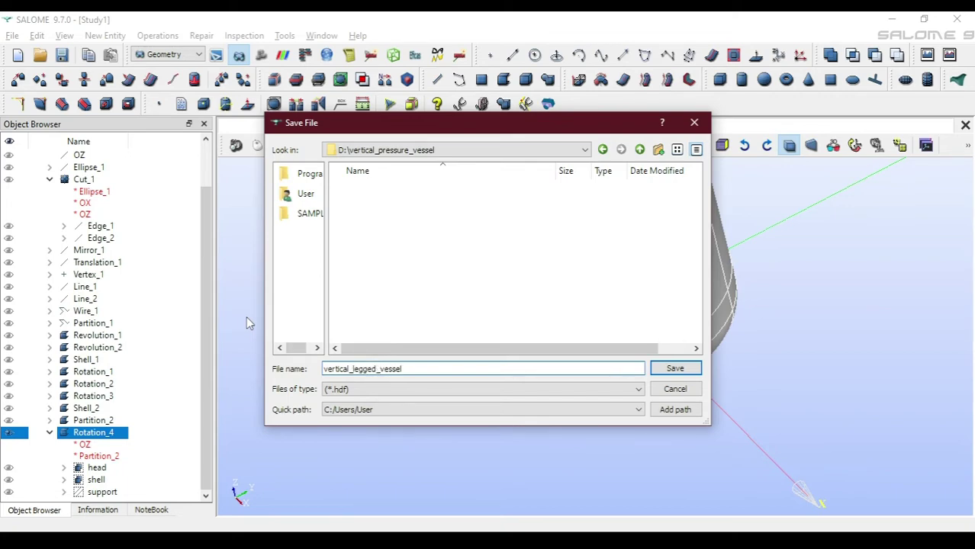
{"action": "key", "text": "Return"}
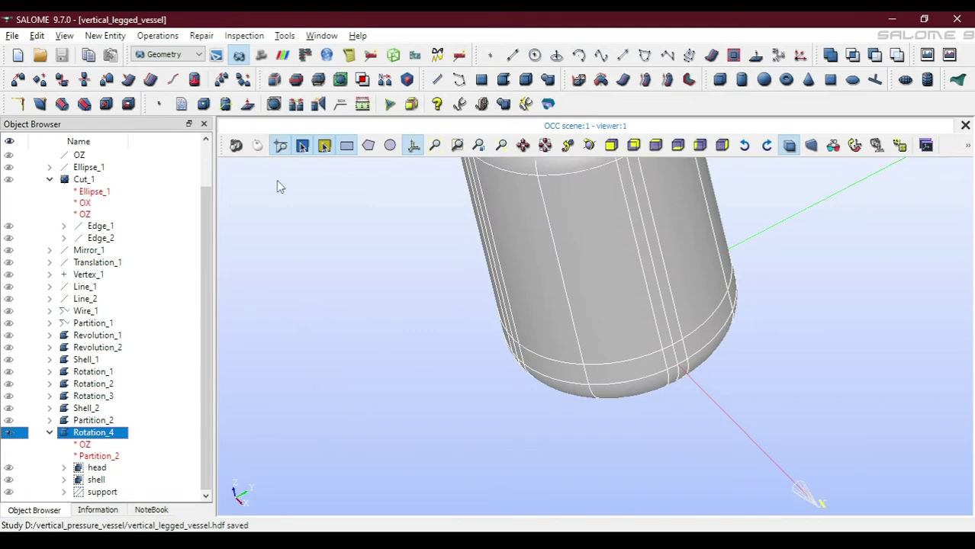
Switch from the Geometry module to the Mesh module
{"action": "left_click", "coordinate": [196, 55]}
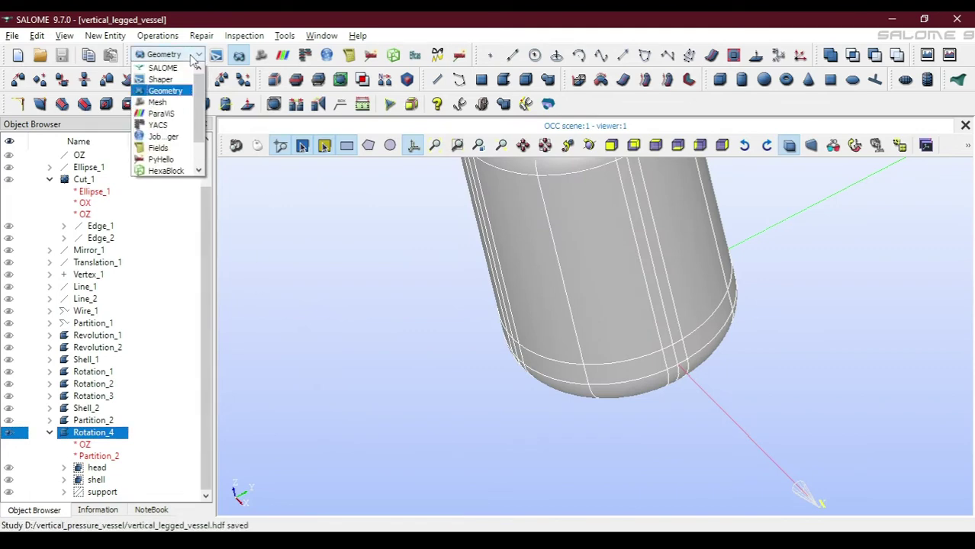
{"action": "left_click", "coordinate": [169, 102]}
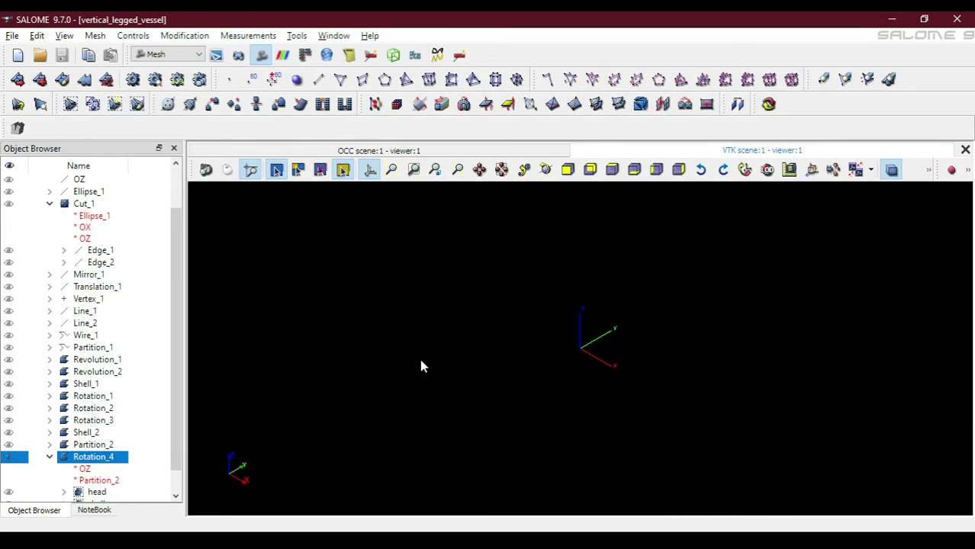
{"action": "scroll", "coordinate": [182, 416], "scroll_direction": "down", "scroll_amount": 1}
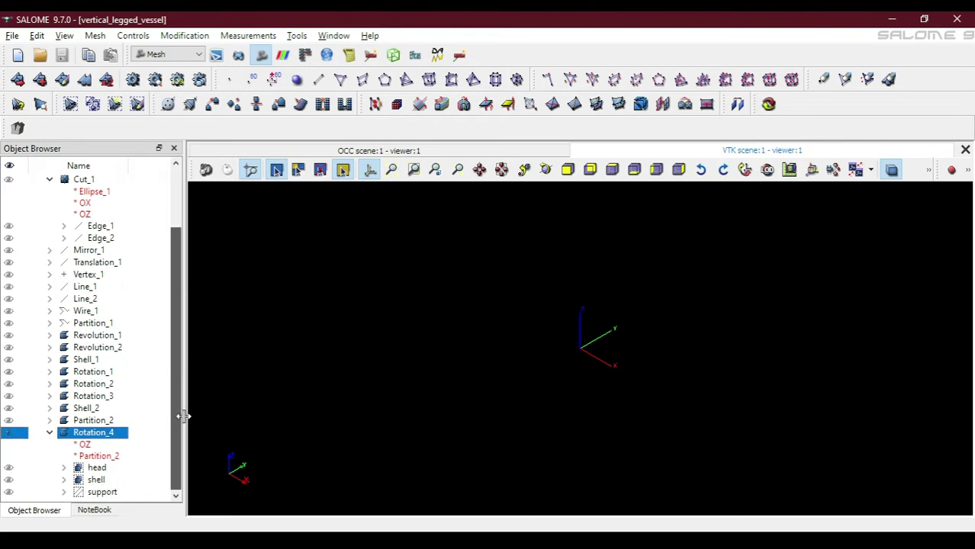
Start a new mesh on Rotation_4 and assign NETGEN 1D-2D as its 2D algorithm
{"action": "left_click", "coordinate": [16, 79]}
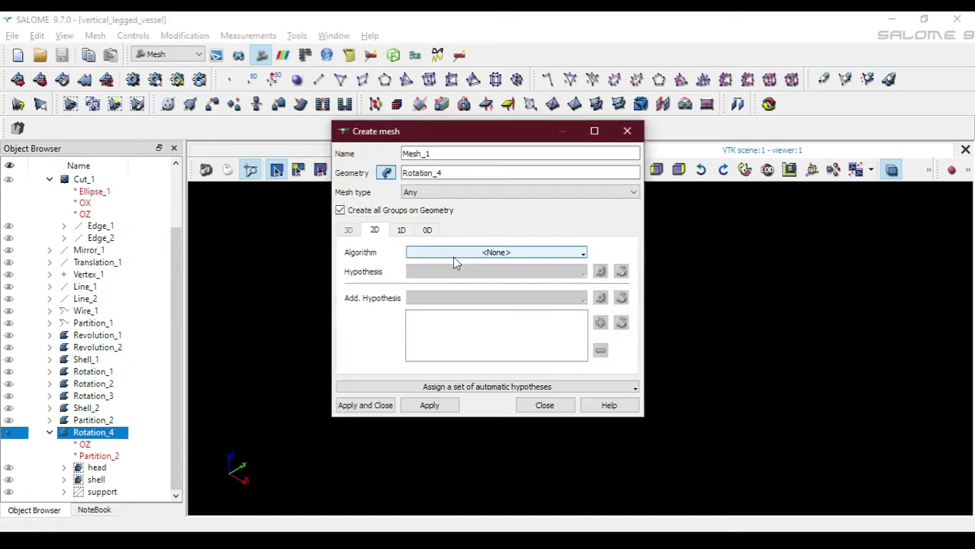
{"action": "scroll", "coordinate": [456, 261], "scroll_direction": "down", "scroll_amount": 1}
{"action": "left_click", "coordinate": [463, 259]}
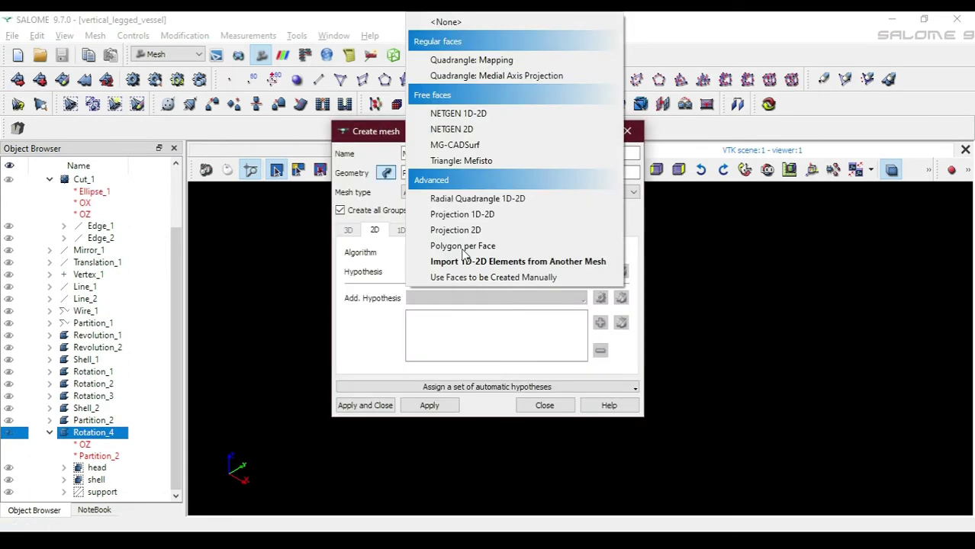
{"action": "left_click", "coordinate": [476, 114]}
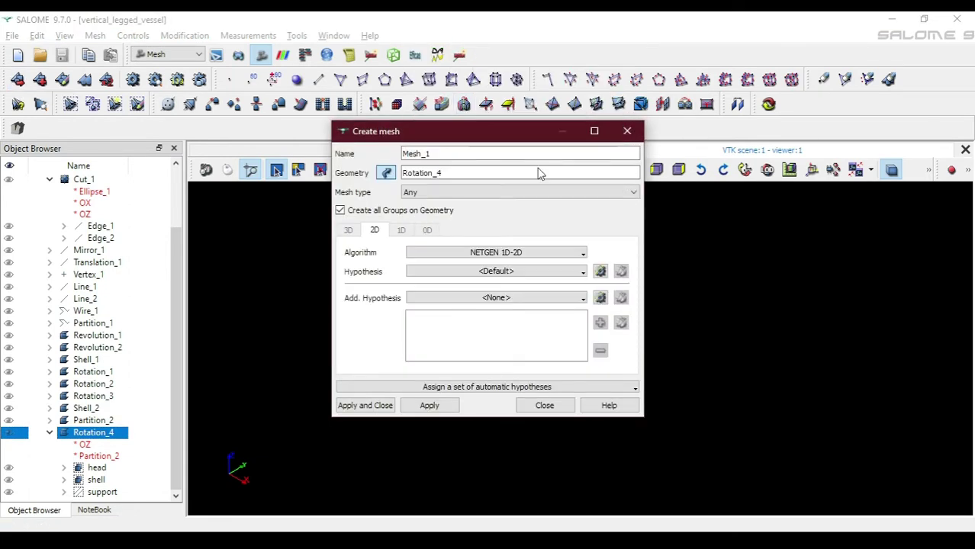
Create Mesh_1 with a NETGEN 2D Parameters hypothesis using a maximum size of 0.25 and Very fine fineness
{"action": "left_click", "coordinate": [561, 272]}
{"action": "left_click", "coordinate": [602, 272]}
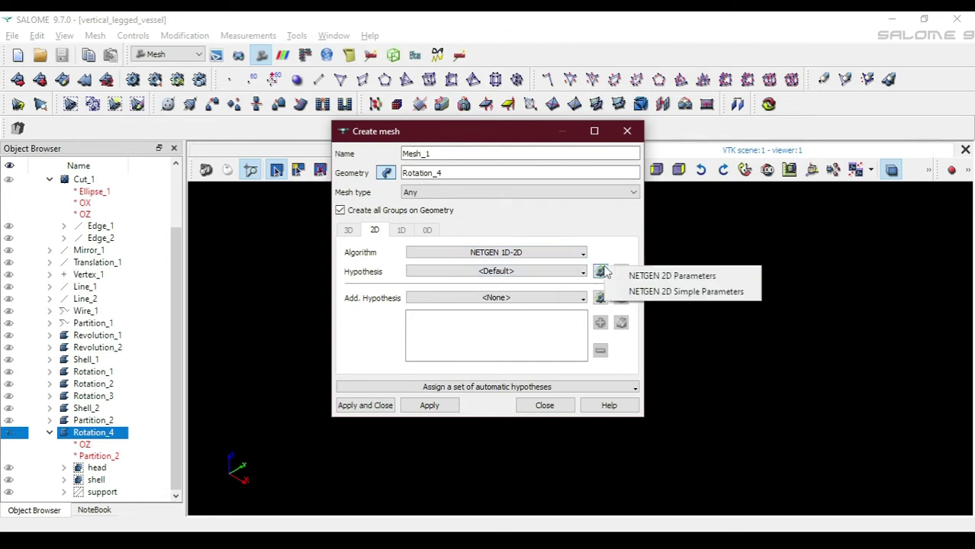
{"action": "left_click", "coordinate": [633, 276]}
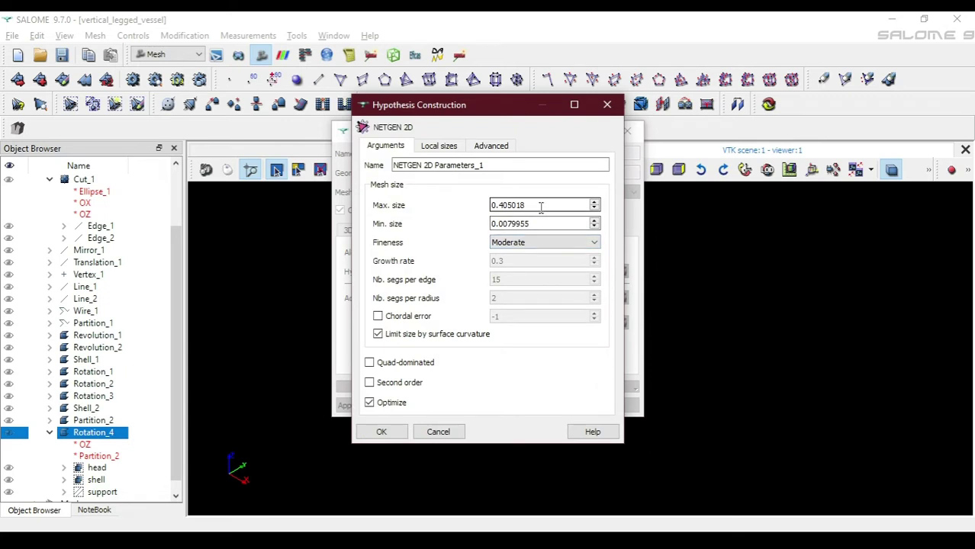
{"action": "left_click_drag", "start_coordinate": [544, 204], "coordinate": [421, 196]}
{"action": "type", "text": "0."}
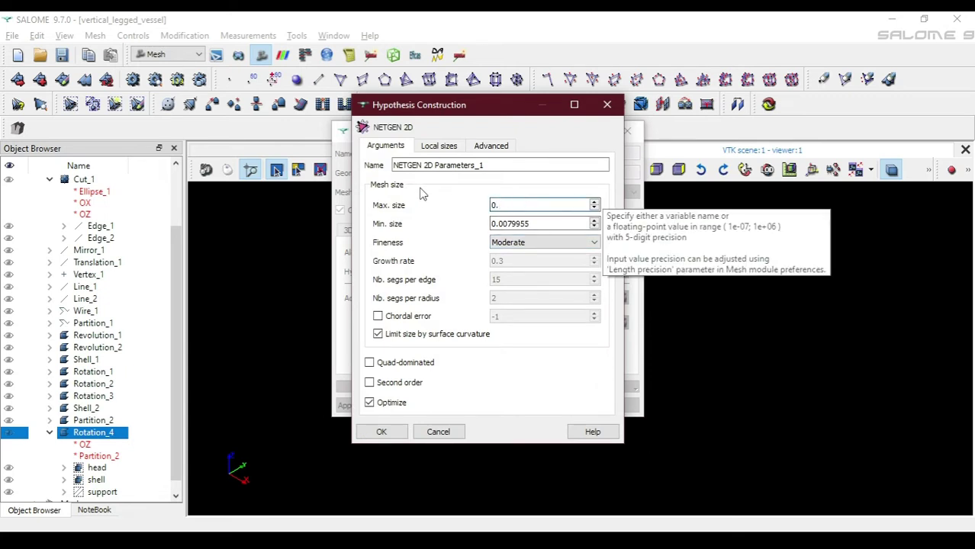
{"action": "type", "text": "25"}
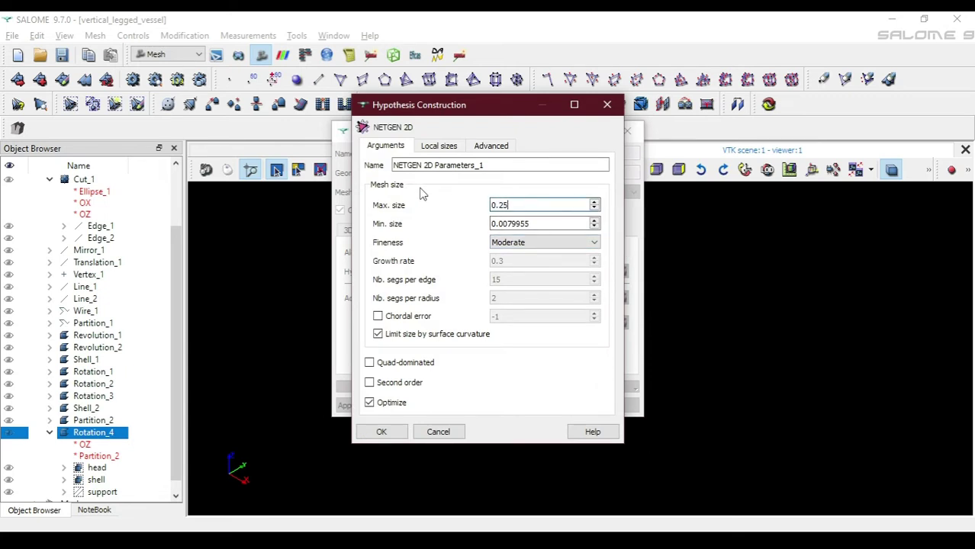
{"action": "left_click", "coordinate": [541, 242]}
{"action": "left_click", "coordinate": [533, 289]}
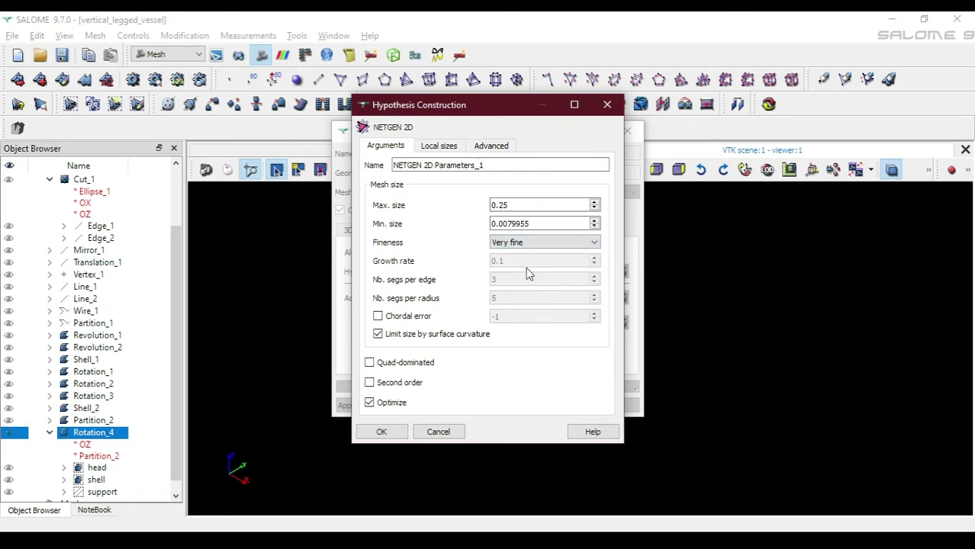
{"action": "left_click", "coordinate": [388, 431]}
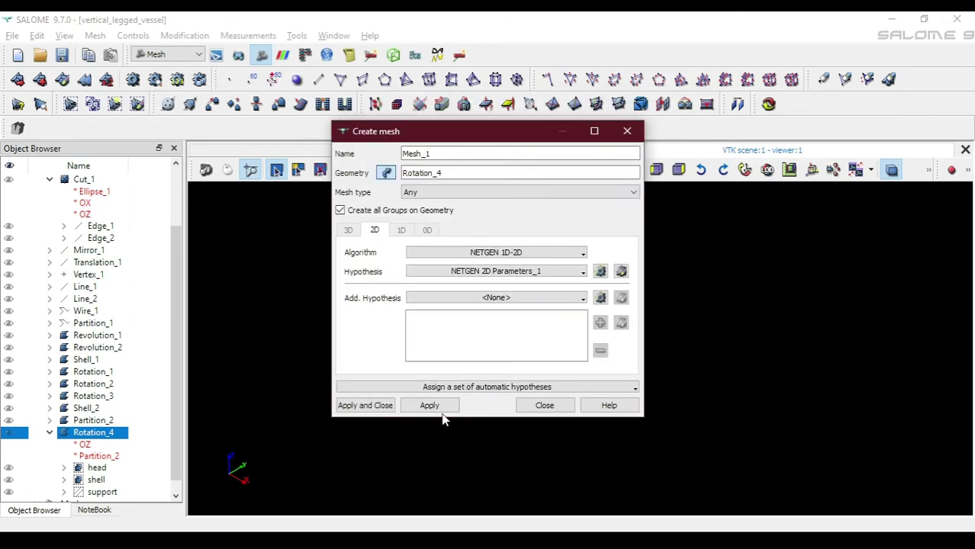
{"action": "left_click", "coordinate": [365, 405]}
Switch to the Geometry module and start a face group named pad on Rotation_4
{"action": "left_click", "coordinate": [164, 54]}
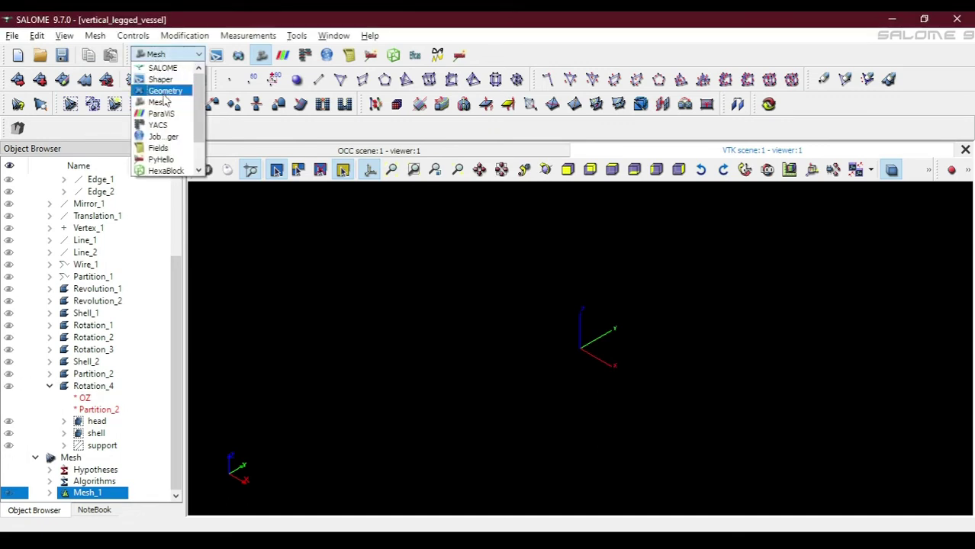
{"action": "left_click", "coordinate": [165, 92]}
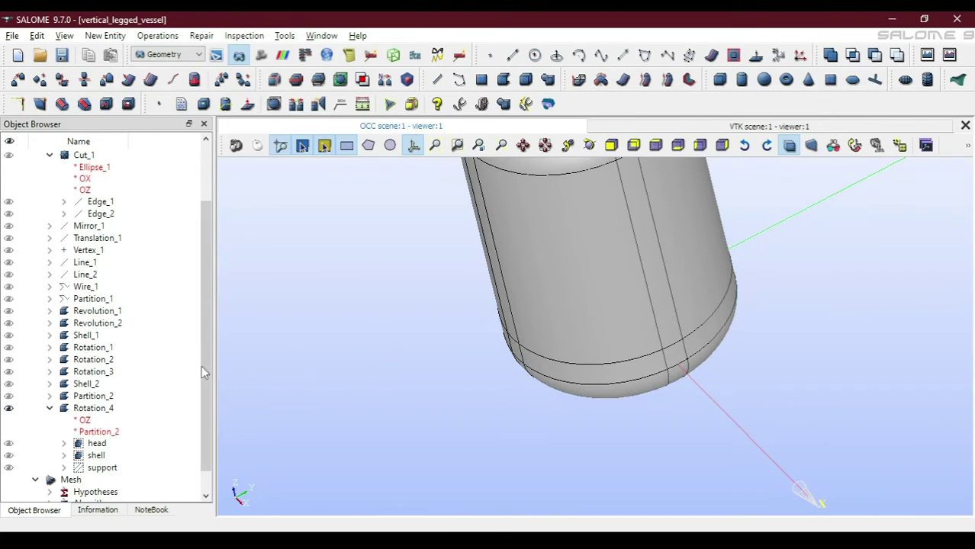
{"action": "left_click", "coordinate": [97, 410]}
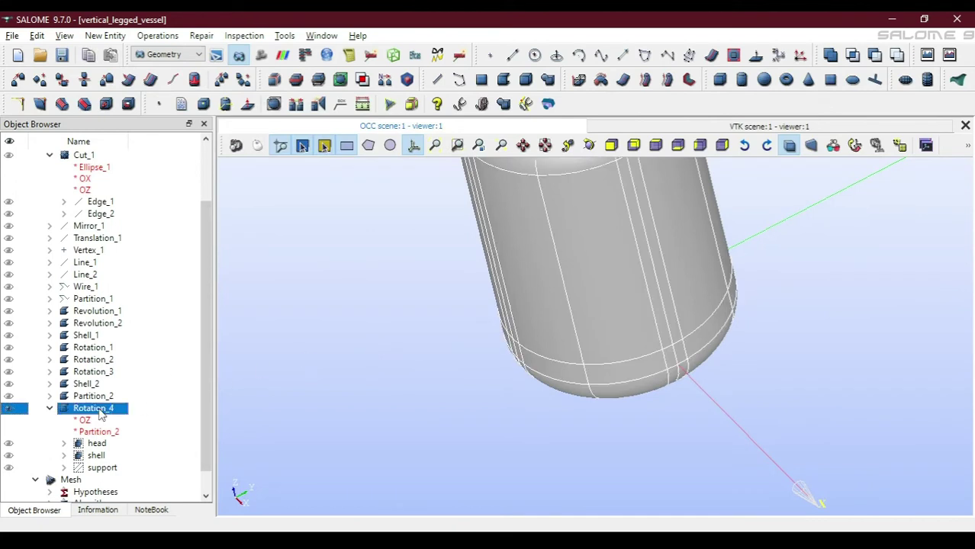
{"action": "left_click", "coordinate": [104, 35]}
{"action": "mouse_move", "coordinate": [164, 106]}
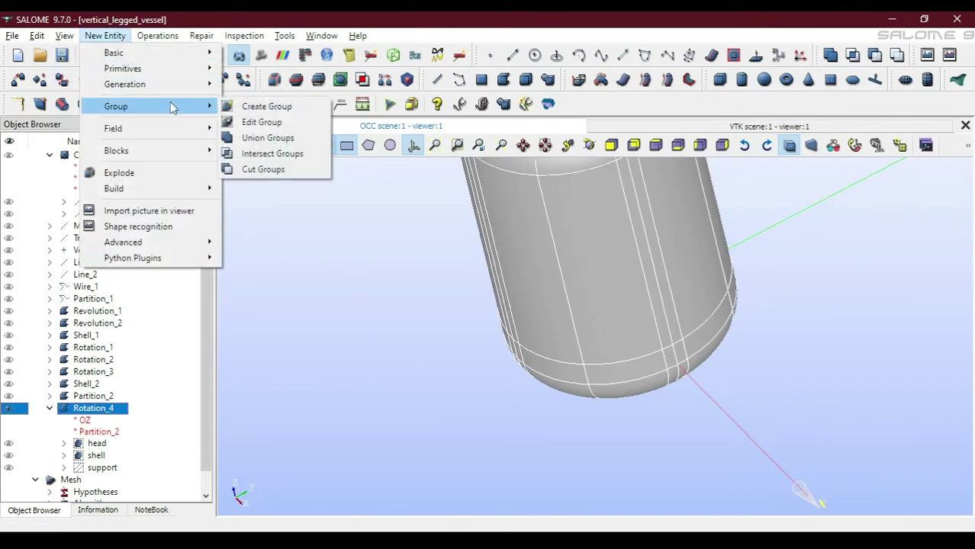
{"action": "left_click", "coordinate": [263, 105]}
{"action": "left_click", "coordinate": [495, 109]}
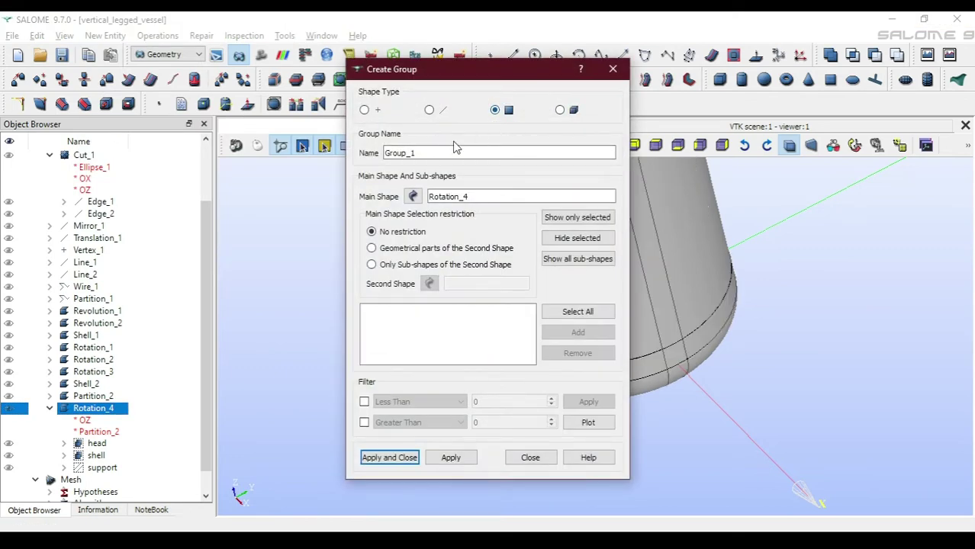
{"action": "type", "text": "pa"}
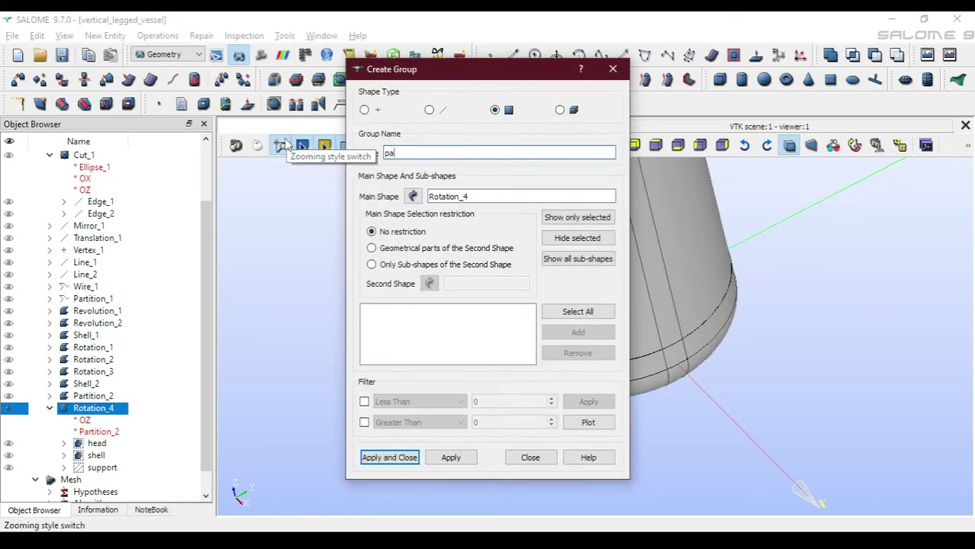
{"action": "type", "text": "d"}
{"action": "left_click_drag", "start_coordinate": [437, 67], "coordinate": [272, 28]}
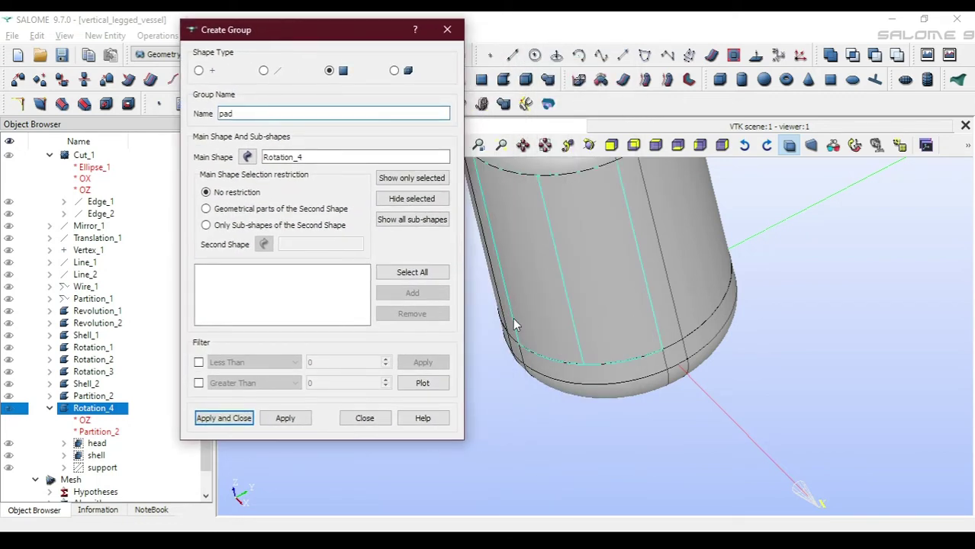
Add the four small rectangular support-pad faces around the lower shell to the pad group and create it
{"action": "left_click", "coordinate": [679, 356]}
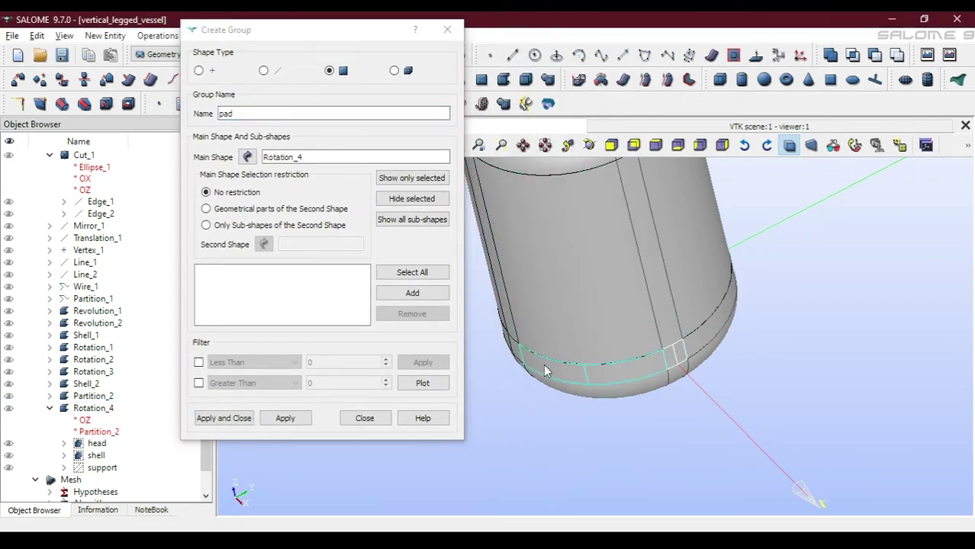
{"action": "left_click", "coordinate": [412, 293]}
{"action": "scroll", "coordinate": [642, 240], "scroll_direction": "down", "scroll_amount": 3}
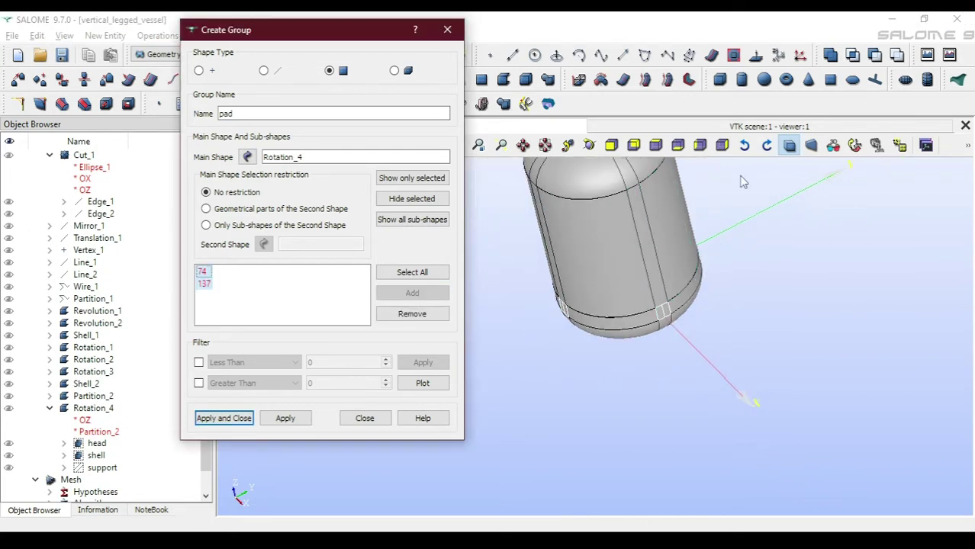
{"action": "left_click", "coordinate": [584, 147]}
{"action": "left_click_drag", "start_coordinate": [579, 228], "coordinate": [447, 412]}
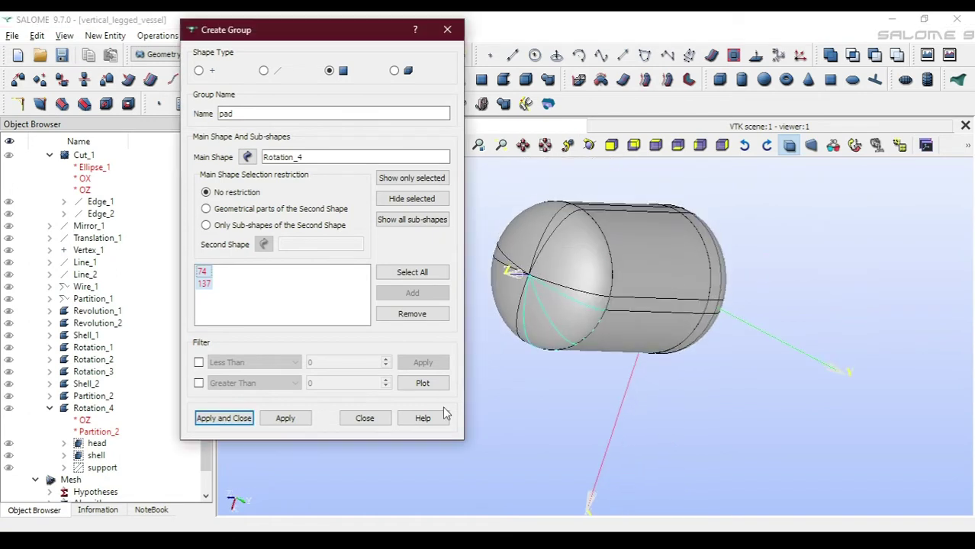
{"action": "left_click", "coordinate": [708, 308]}
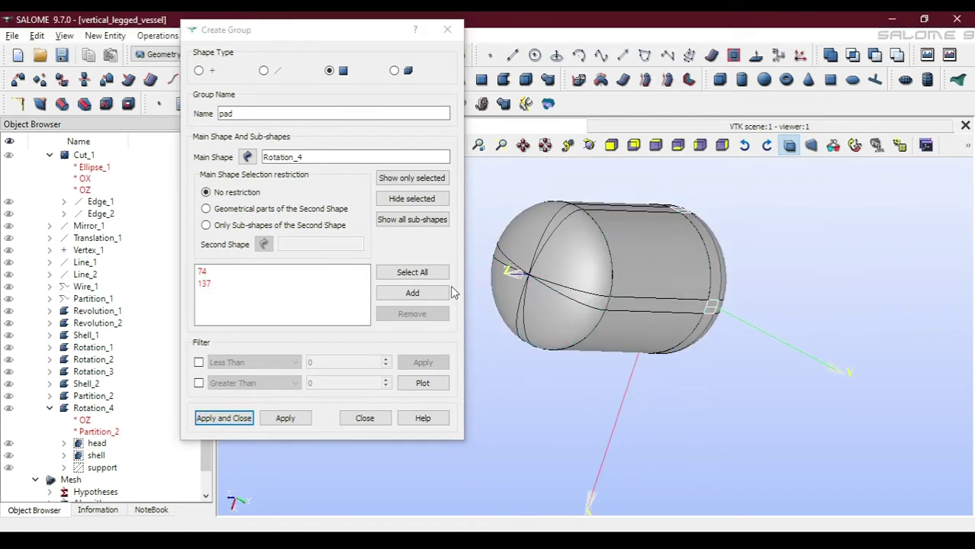
{"action": "left_click", "coordinate": [412, 292]}
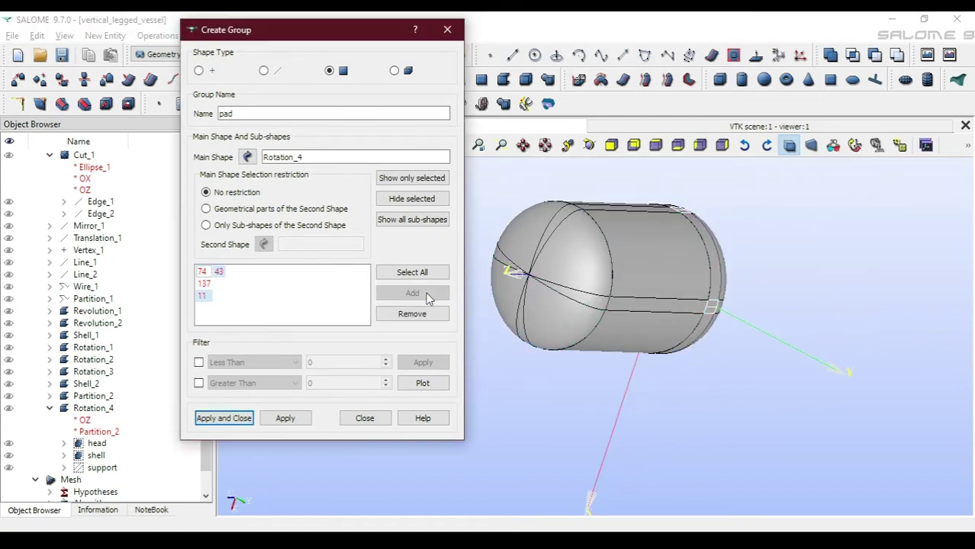
{"action": "left_click", "coordinate": [223, 419]}
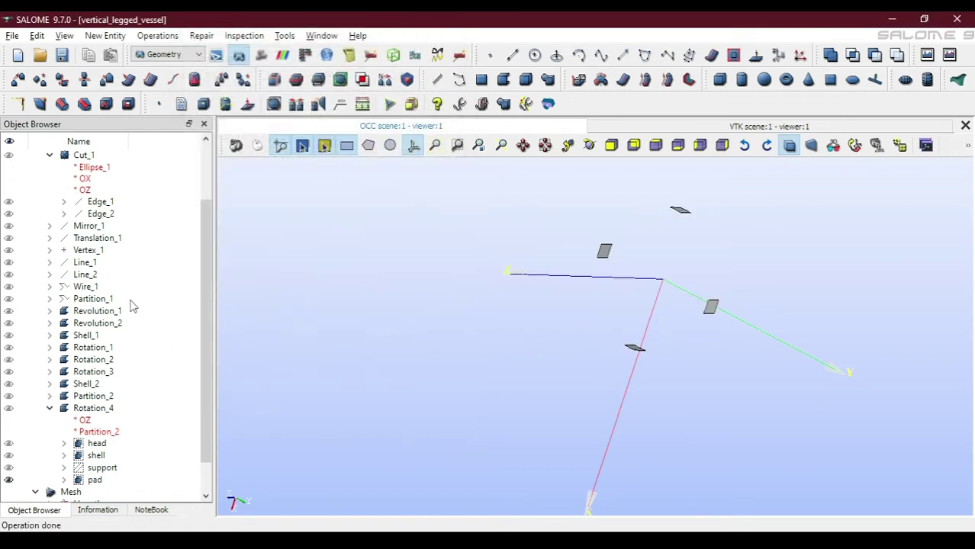
Return to the Mesh module and open Mesh_1's NETGEN 2D Parameters_1 hypothesis for editing
{"action": "left_click", "coordinate": [164, 55]}
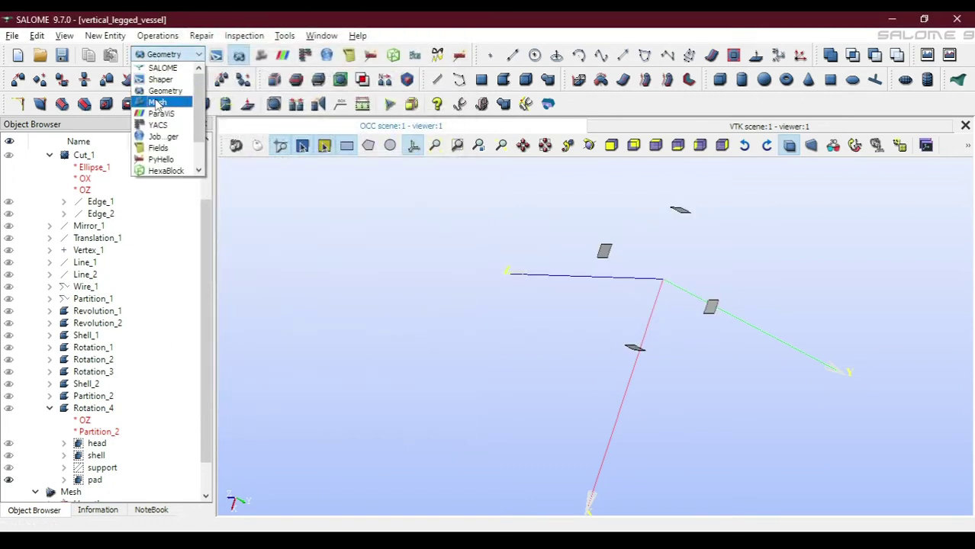
{"action": "left_click", "coordinate": [158, 103]}
{"action": "left_click_drag", "start_coordinate": [181, 303], "coordinate": [176, 392]}
{"action": "left_click", "coordinate": [77, 494]}
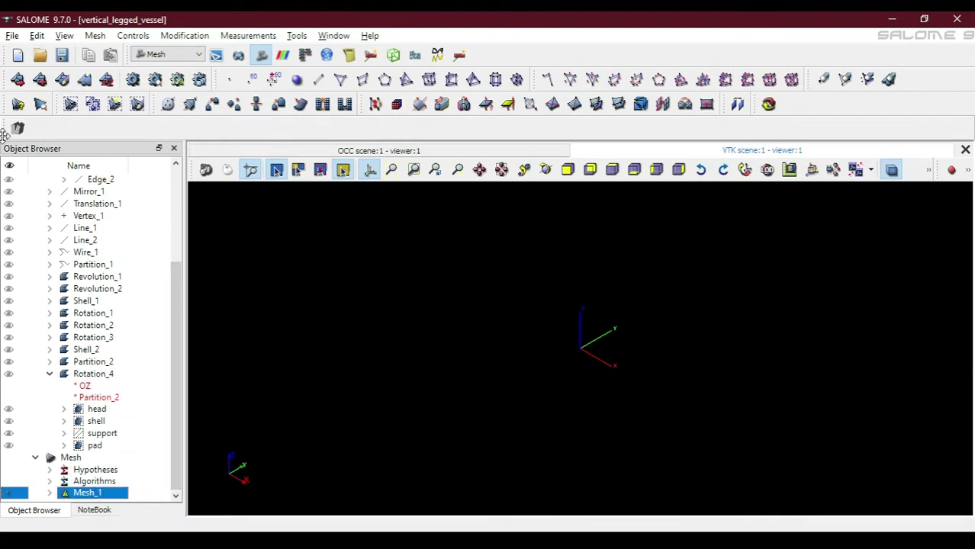
{"action": "left_click", "coordinate": [64, 82]}
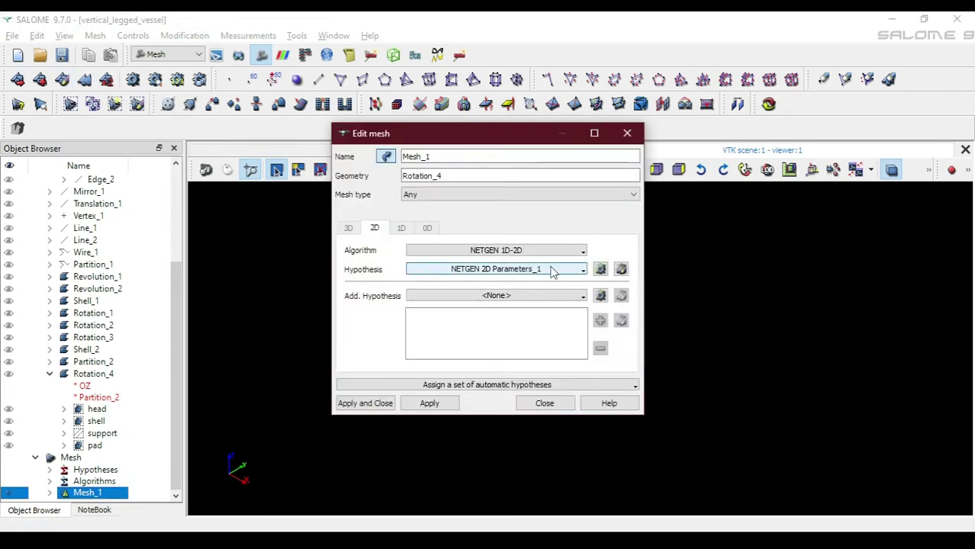
{"action": "left_click", "coordinate": [621, 269]}
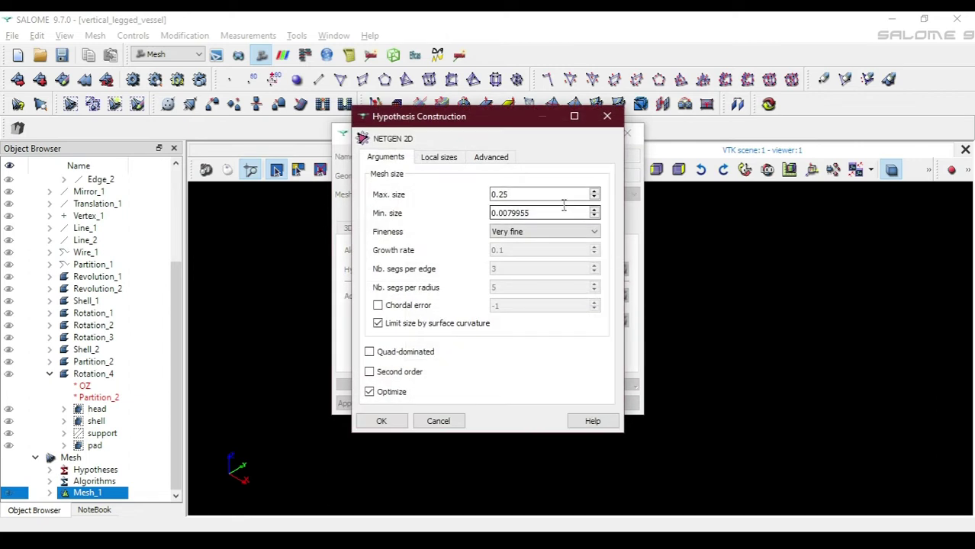
Add a local face size for the pad group, replace its default value, and apply the edited hypothesis to Mesh_1
{"action": "left_click", "coordinate": [433, 156]}
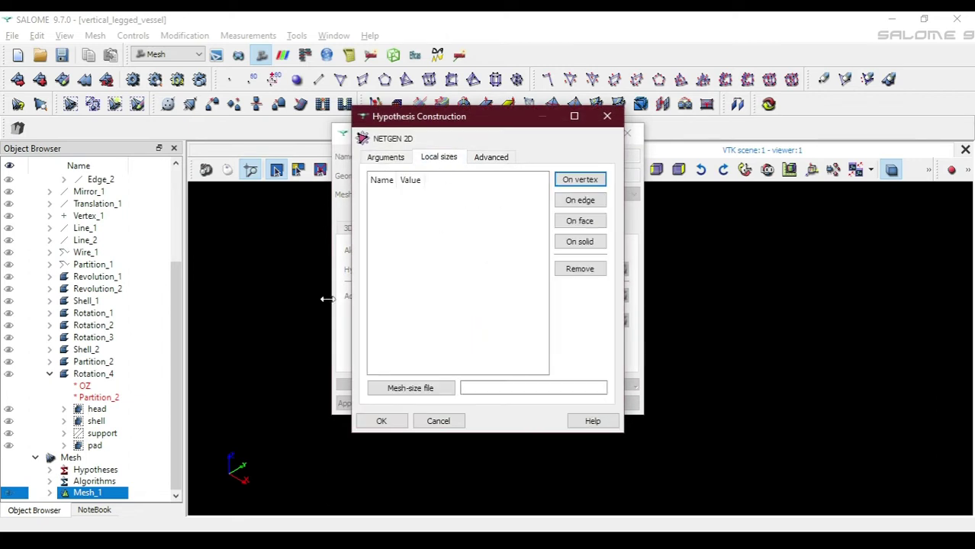
{"action": "left_click", "coordinate": [92, 447]}
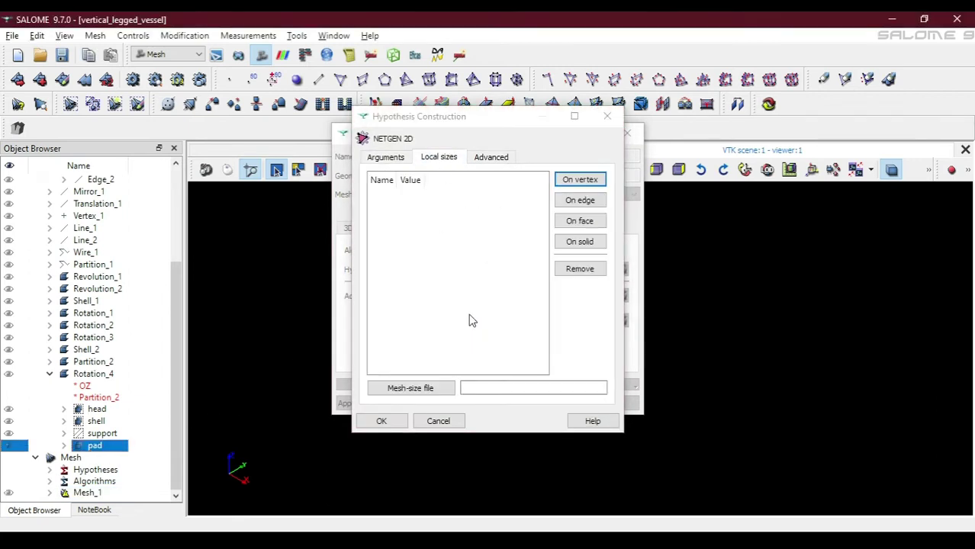
{"action": "left_click", "coordinate": [581, 226]}
{"action": "double_click", "coordinate": [413, 201]}
{"action": "left_click", "coordinate": [425, 204]}
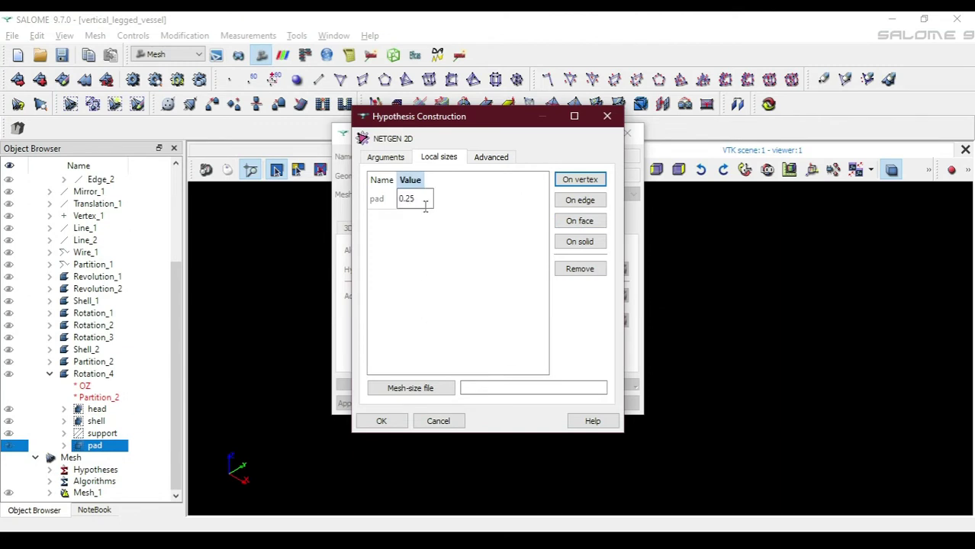
{"action": "key", "text": "BackSpace"}
{"action": "key", "text": "BackSpace"}
{"action": "left_click", "coordinate": [388, 421]}
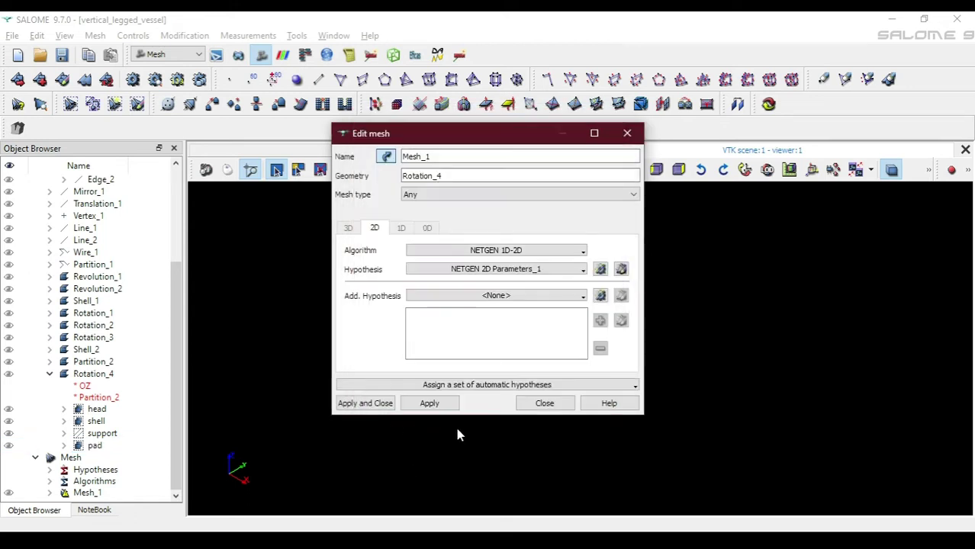
{"action": "left_click", "coordinate": [386, 404]}
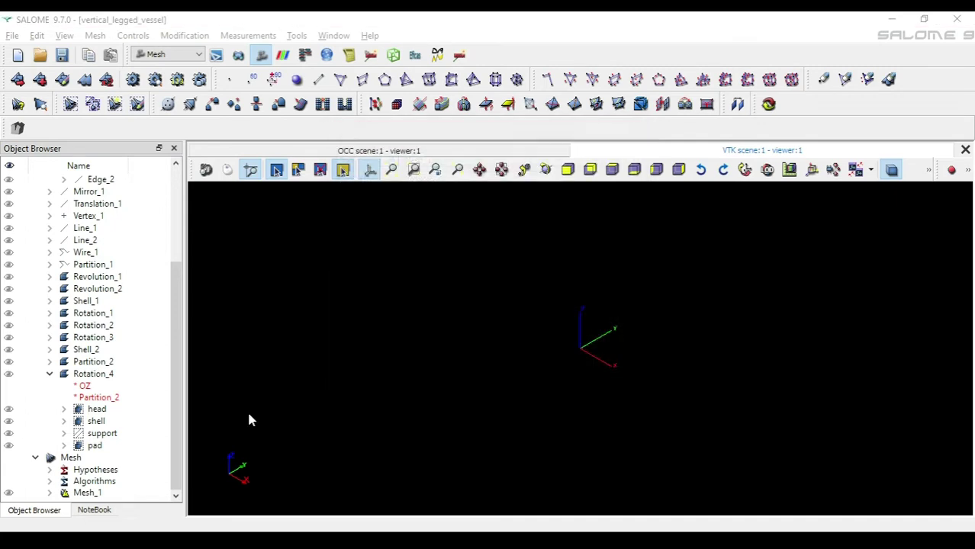
Compute Mesh_1, close the computation report, and look at the meshed vessel up close
{"action": "left_click", "coordinate": [87, 493]}
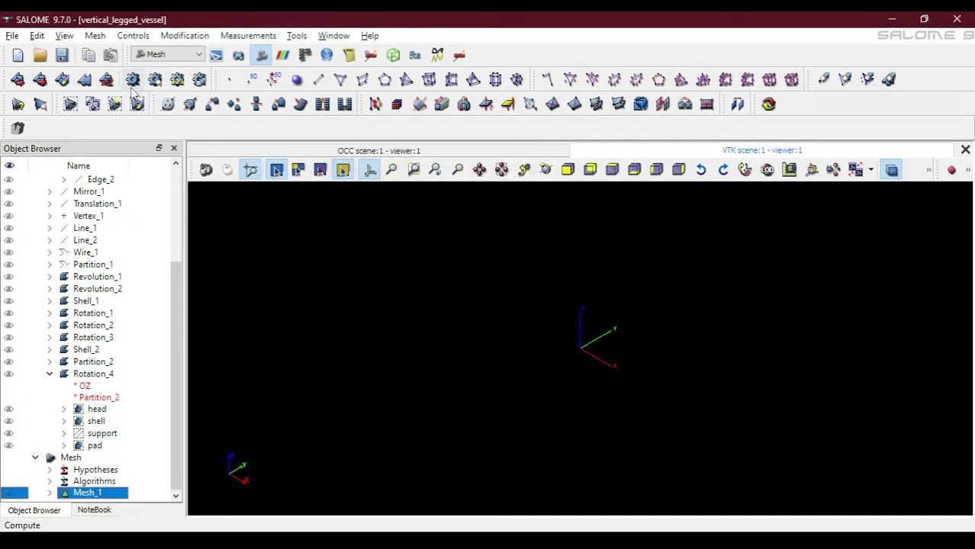
{"action": "left_click", "coordinate": [190, 104]}
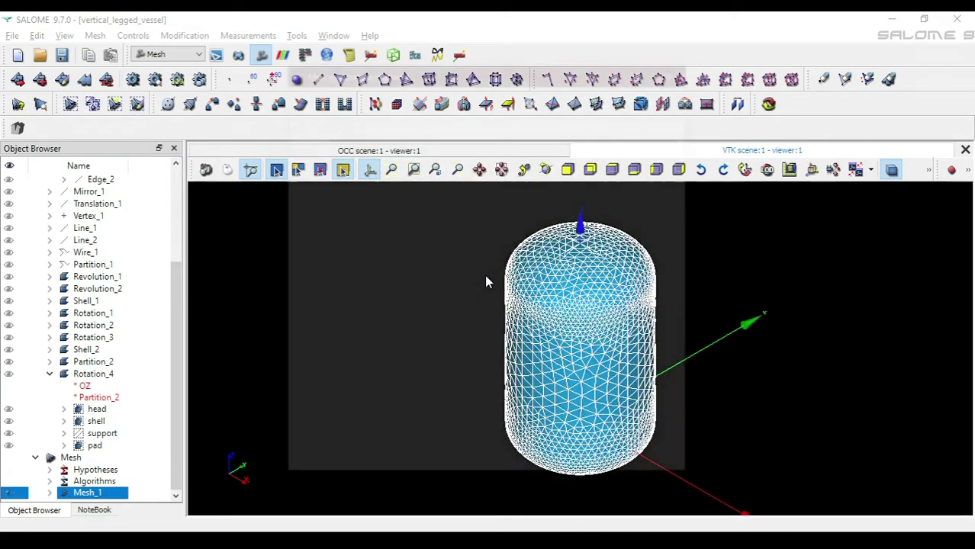
{"action": "left_click", "coordinate": [604, 469]}
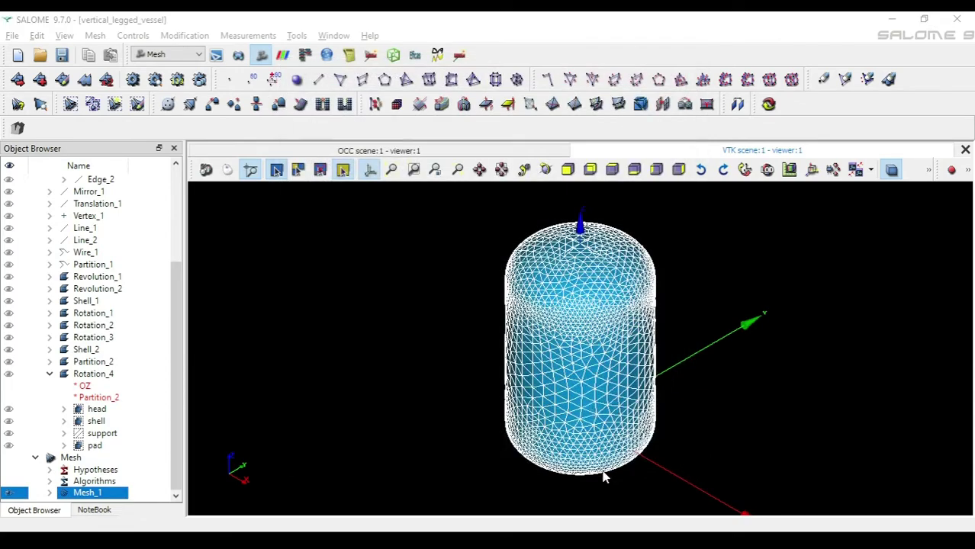
{"action": "scroll", "coordinate": [583, 388], "scroll_direction": "up", "scroll_amount": 2}
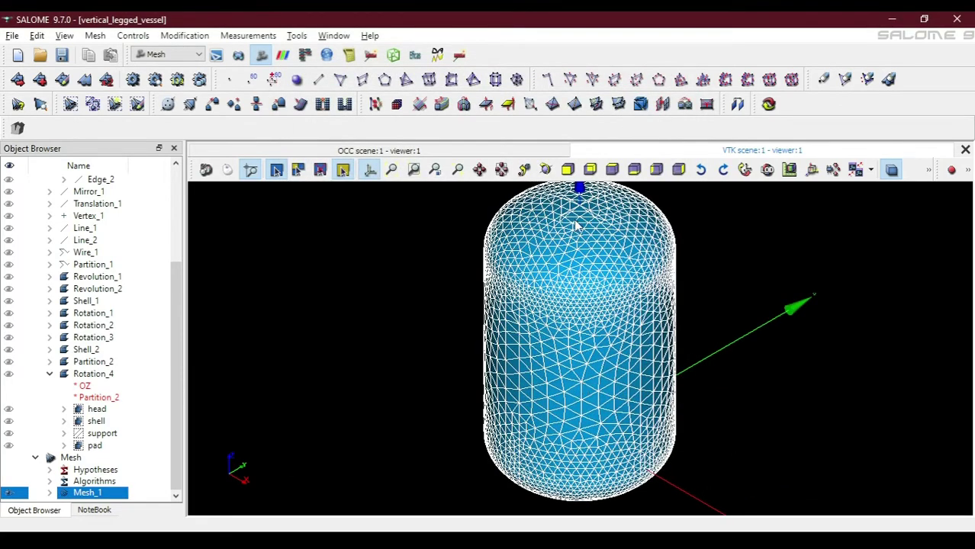
Examine the meshed vessel from several angles, then return to the isometric view and inspect its lower shell up close
{"action": "left_click", "coordinate": [544, 169]}
{"action": "left_click_drag", "start_coordinate": [536, 415], "coordinate": [534, 441]}
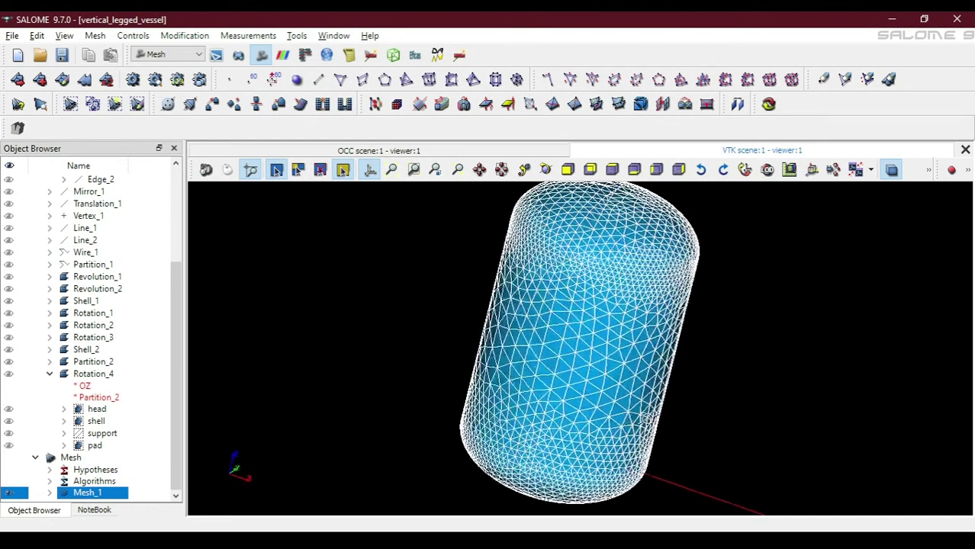
{"action": "left_click_drag", "start_coordinate": [647, 418], "coordinate": [759, 403]}
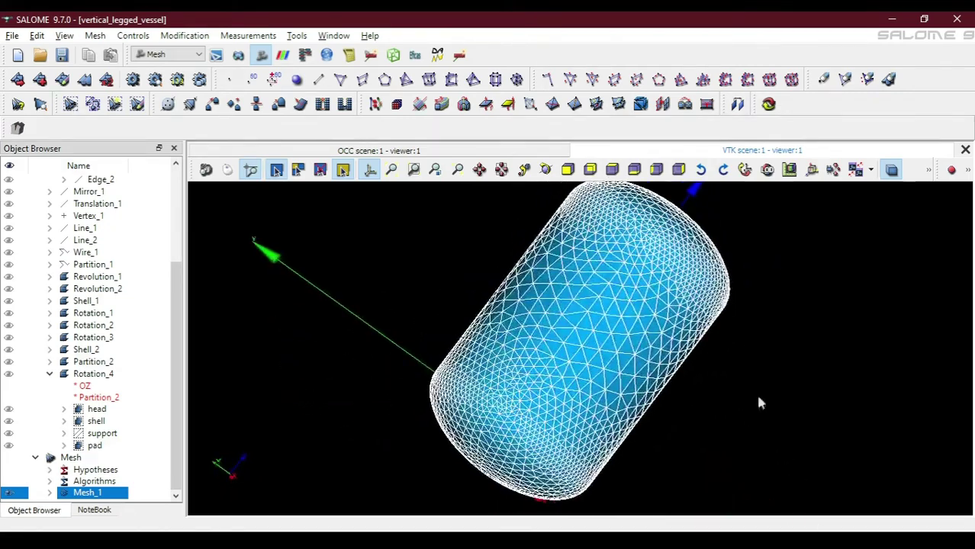
{"action": "left_click", "coordinate": [745, 169]}
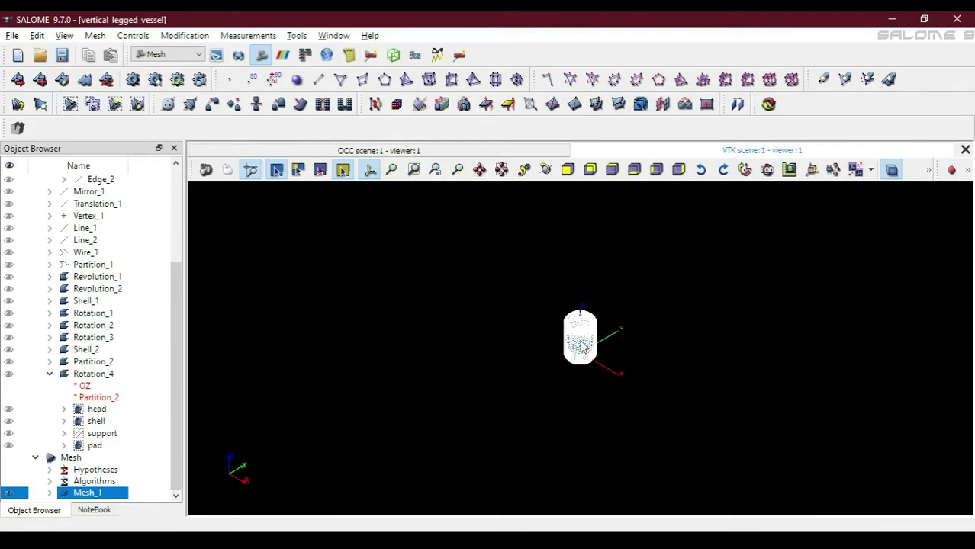
{"action": "scroll", "coordinate": [582, 347], "scroll_direction": "up", "scroll_amount": 6}
{"action": "scroll", "coordinate": [592, 439], "scroll_direction": "up", "scroll_amount": 2}
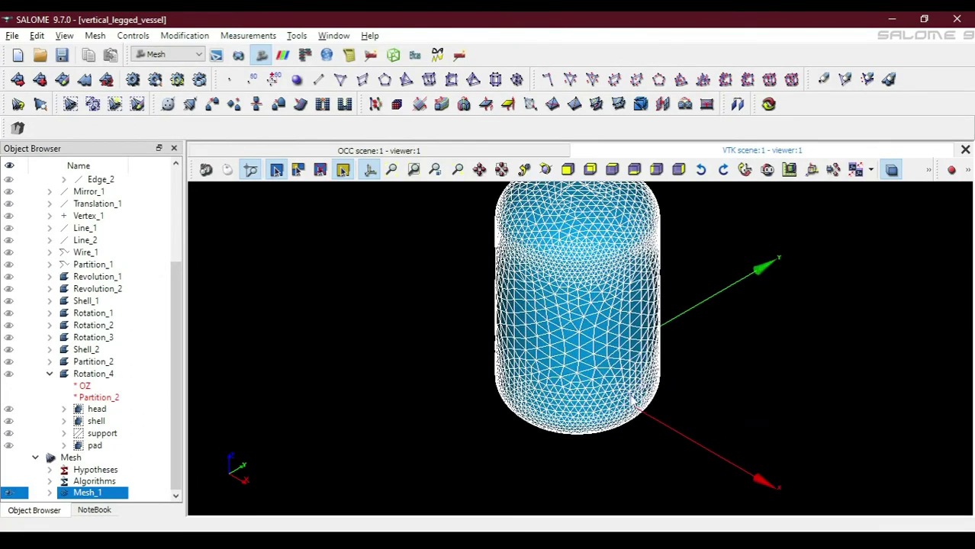
{"action": "scroll", "coordinate": [650, 428], "scroll_direction": "up", "scroll_amount": 2}
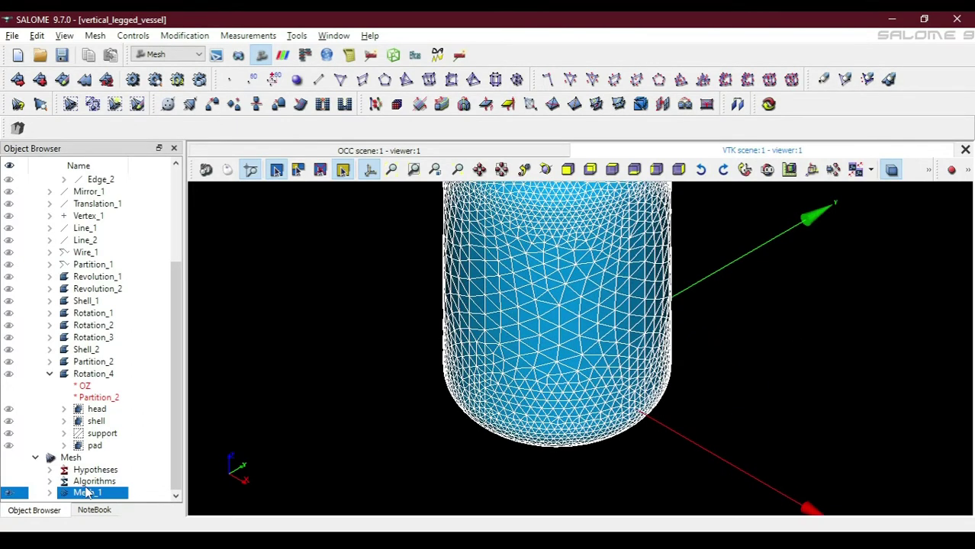
Edit Mesh_1's NETGEN 2D hypothesis to set the pad group's local size to 0.05, and apply the change to the mesh
{"action": "right_click", "coordinate": [85, 492]}
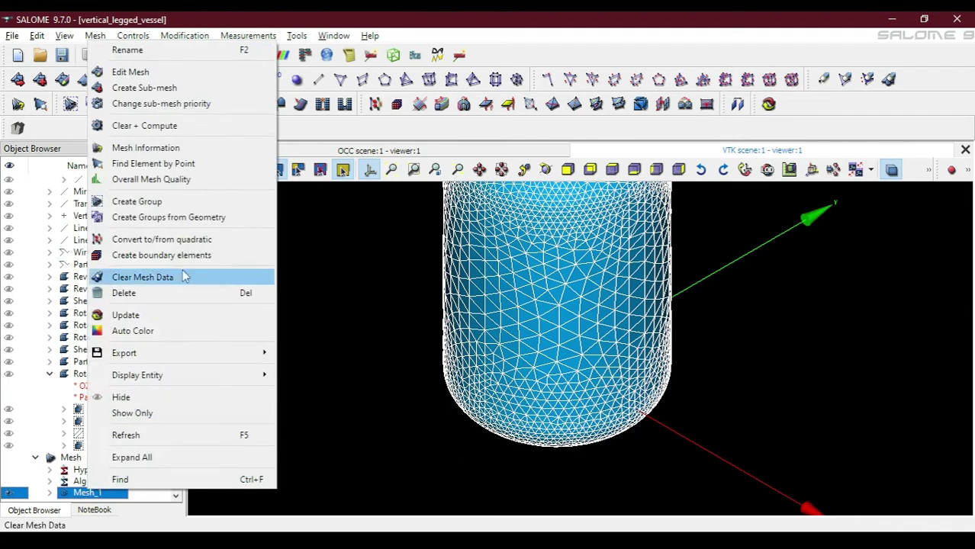
{"action": "left_click", "coordinate": [183, 75]}
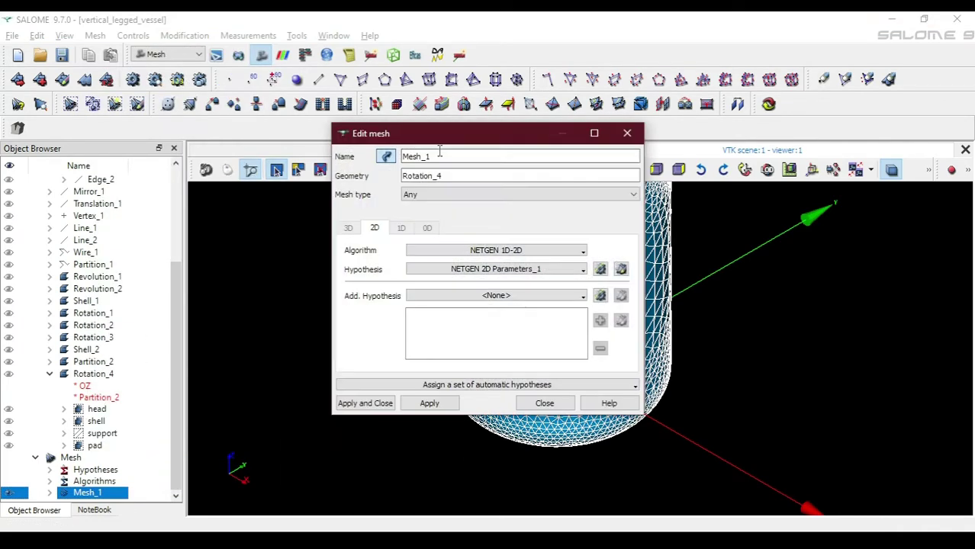
{"action": "left_click", "coordinate": [620, 270]}
{"action": "left_click", "coordinate": [440, 157]}
{"action": "left_click", "coordinate": [405, 200]}
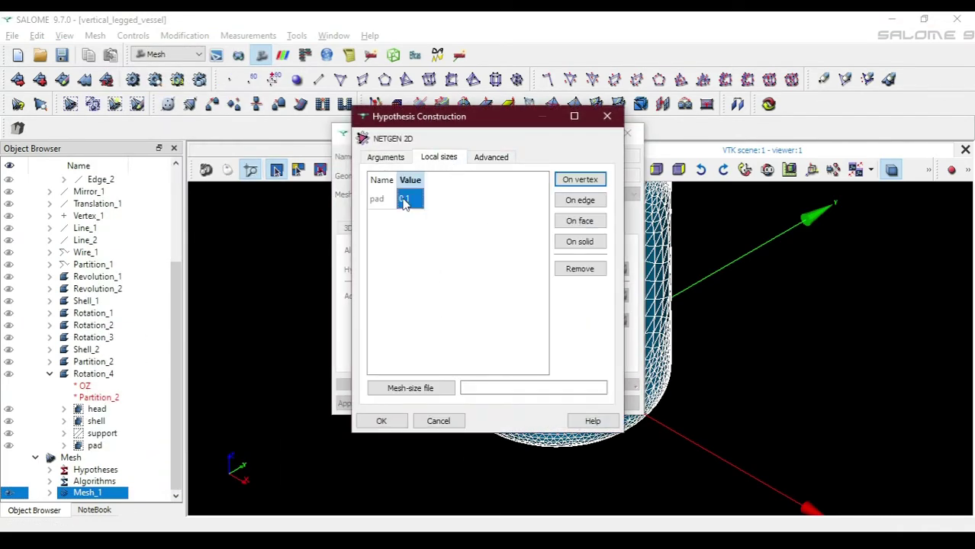
{"action": "left_click", "coordinate": [405, 200]}
{"action": "type", "text": "0.0"}
{"action": "key", "text": "BackSpace"}
{"action": "key", "text": "BackSpace"}
{"action": "type", "text": "5"}
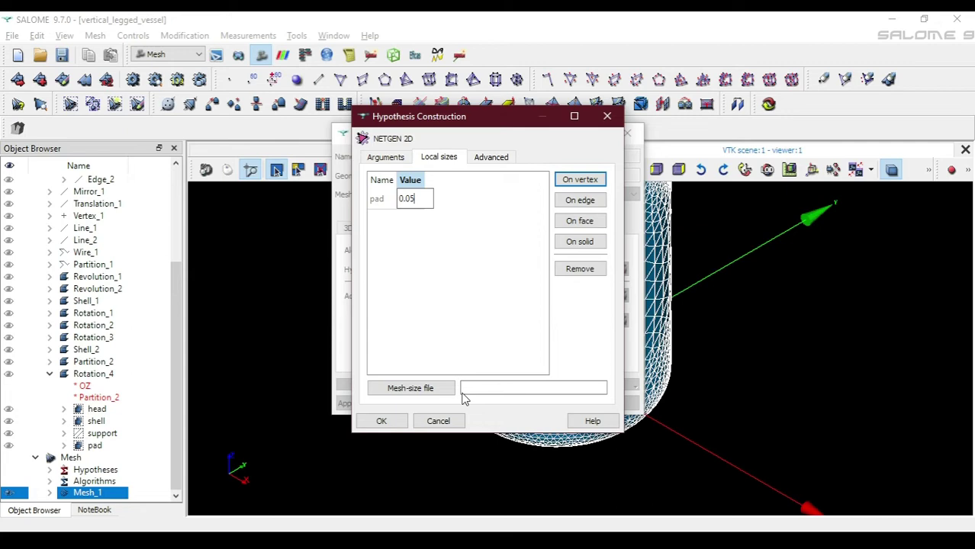
{"action": "left_click", "coordinate": [382, 420]}
{"action": "left_click", "coordinate": [352, 403]}
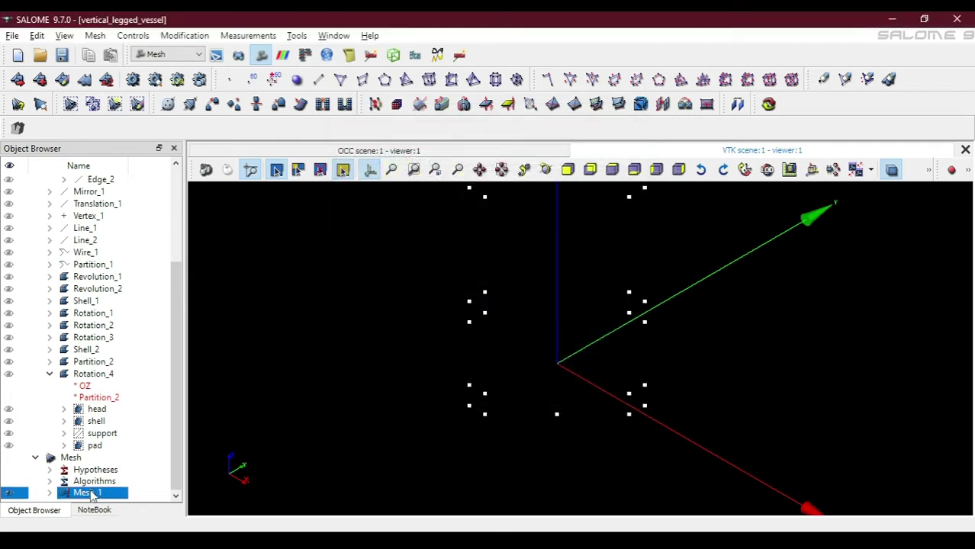
Recompute Mesh_1 and close the computation report
{"action": "right_click", "coordinate": [95, 493]}
{"action": "left_click", "coordinate": [162, 186]}
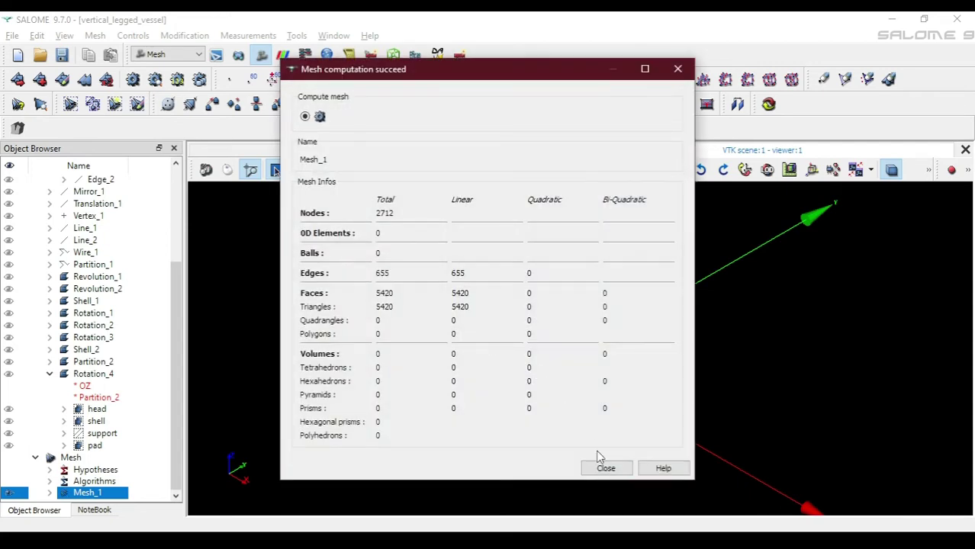
{"action": "left_click", "coordinate": [603, 467]}
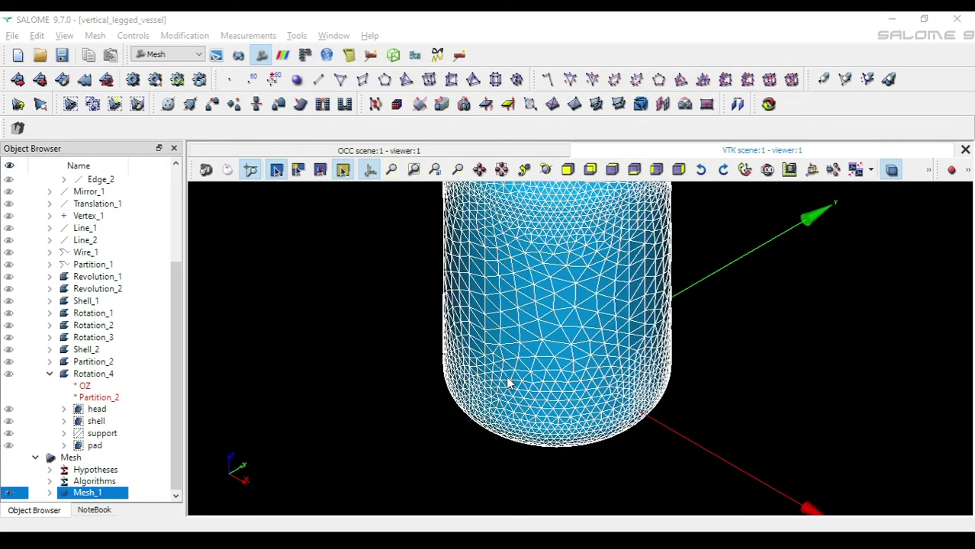
{"action": "scroll", "coordinate": [508, 383], "scroll_direction": "down", "scroll_amount": 3}
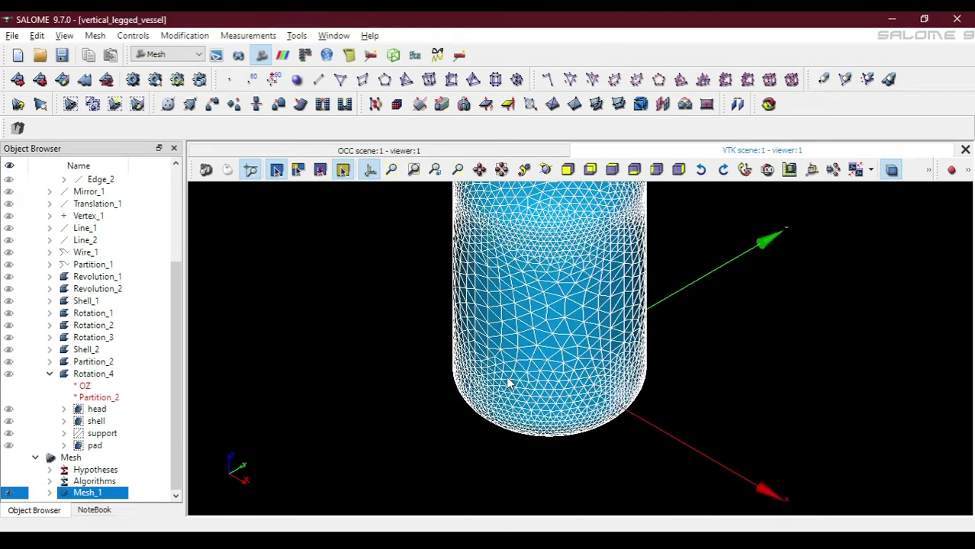
{"action": "right_click", "coordinate": [96, 501]}
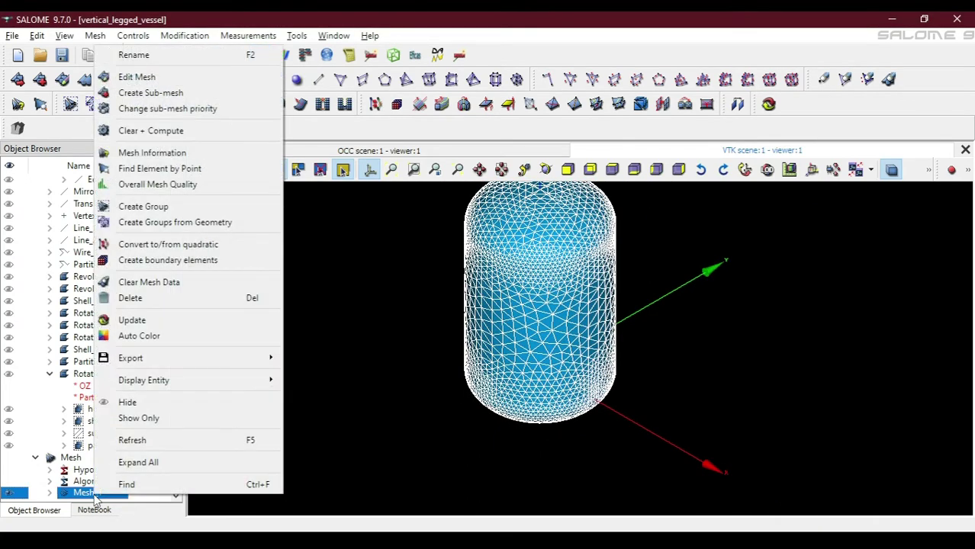
{"action": "left_click", "coordinate": [173, 207]}
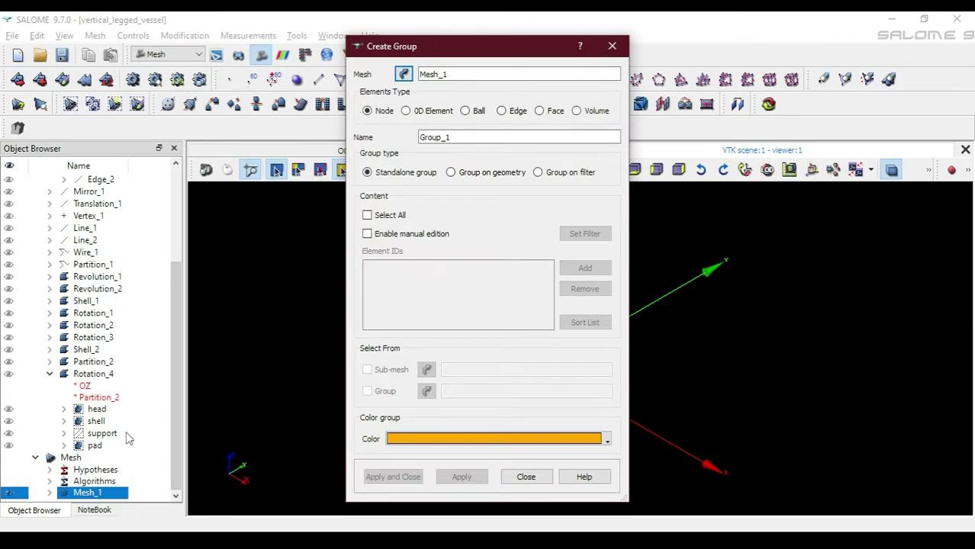
{"action": "left_click", "coordinate": [531, 476]}
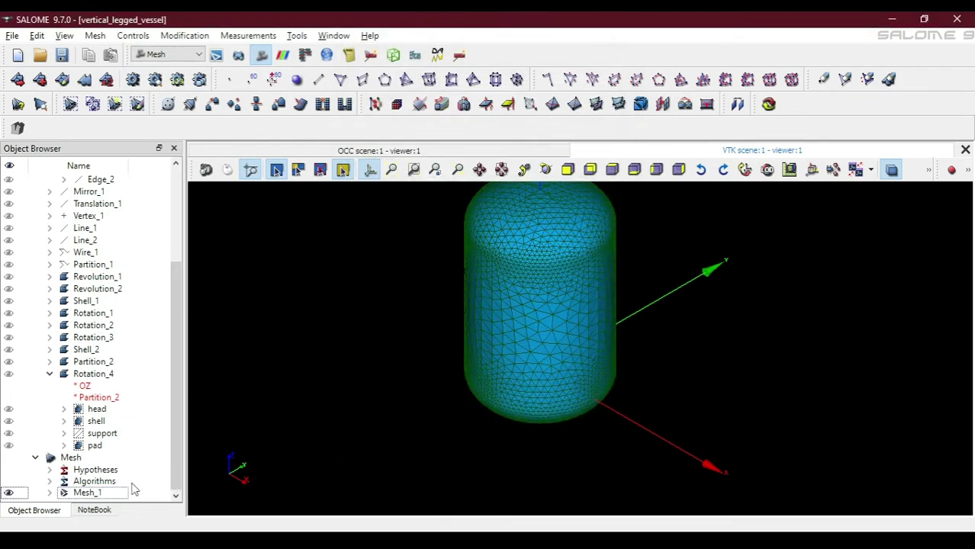
Start creating groups from geometry for Mesh_1, adding the shell and head groups as element geometry
{"action": "left_click", "coordinate": [102, 493]}
{"action": "right_click", "coordinate": [100, 493]}
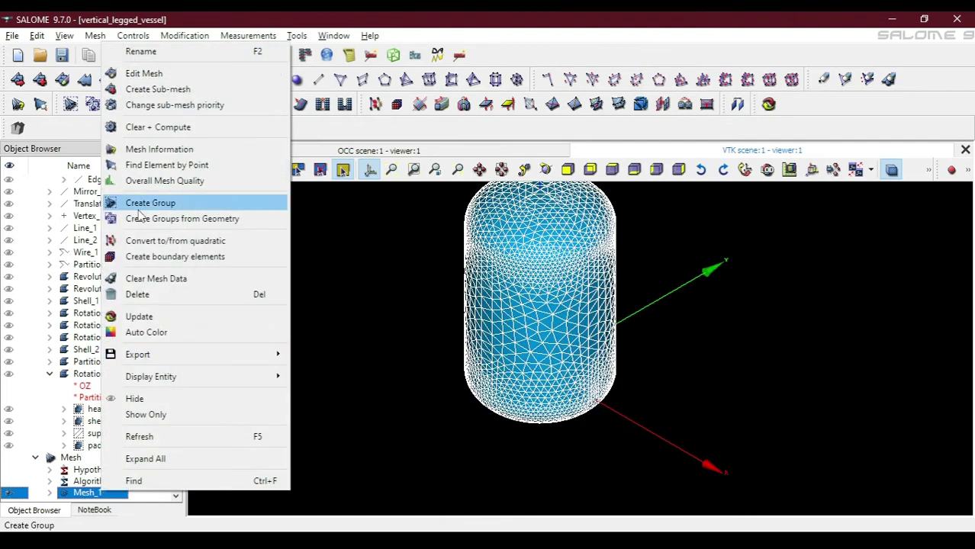
{"action": "left_click", "coordinate": [196, 217]}
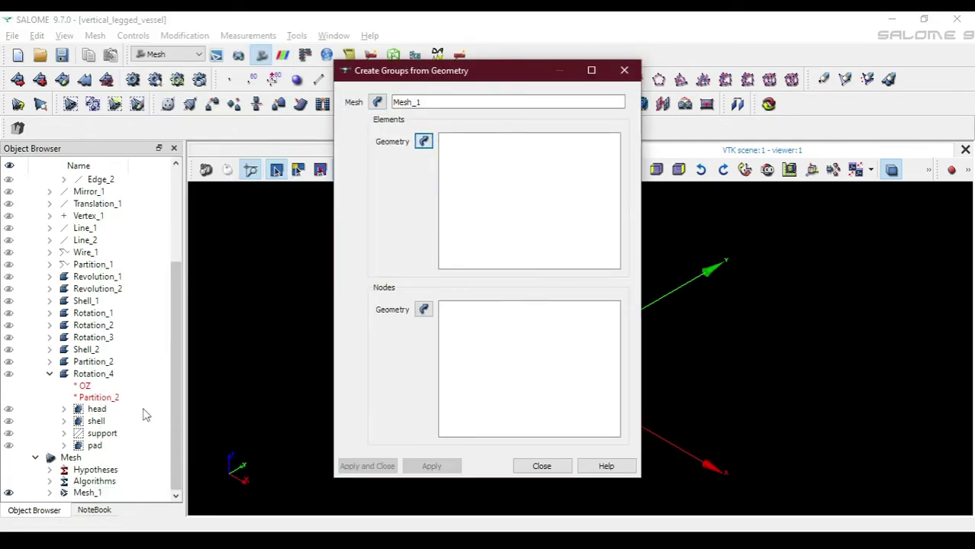
{"action": "left_click", "coordinate": [98, 410]}
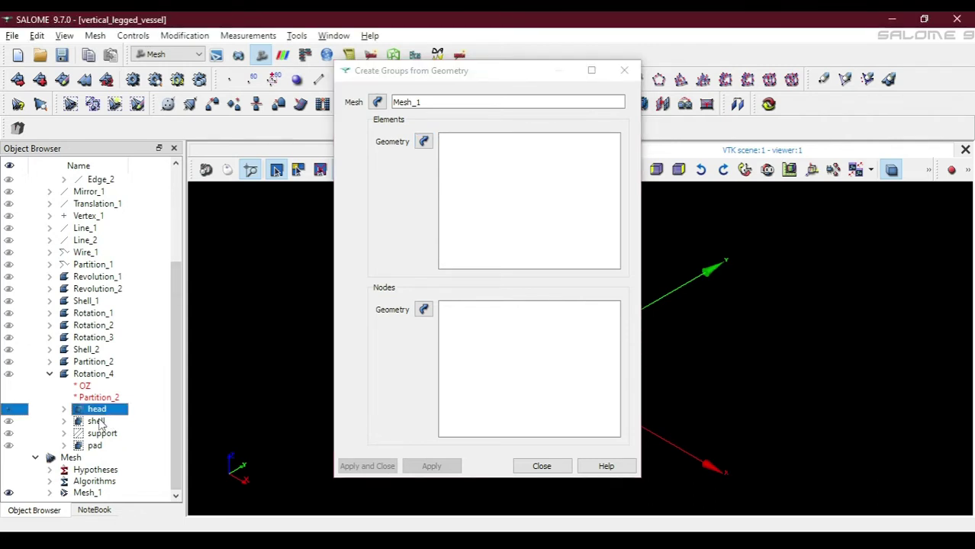
{"action": "left_click", "coordinate": [98, 422]}
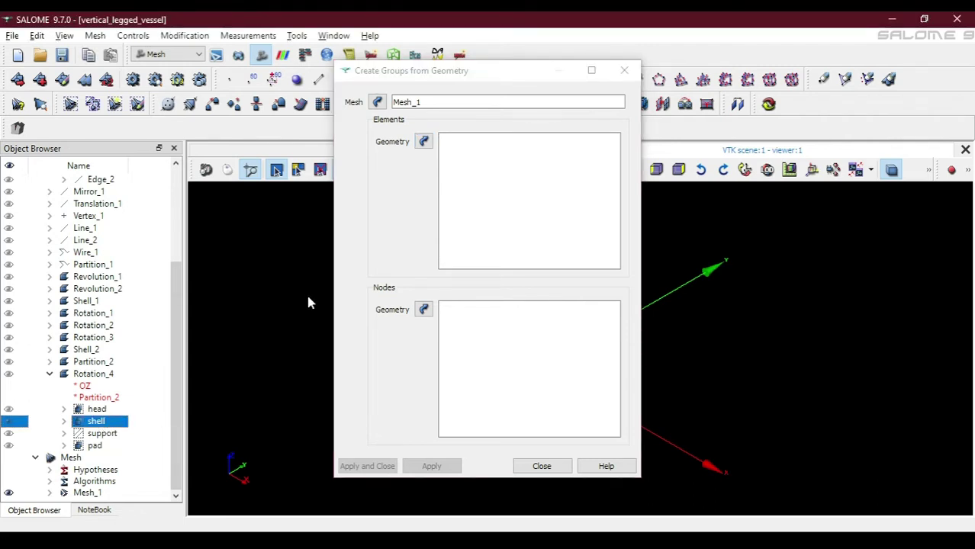
{"action": "left_click", "coordinate": [104, 410]}
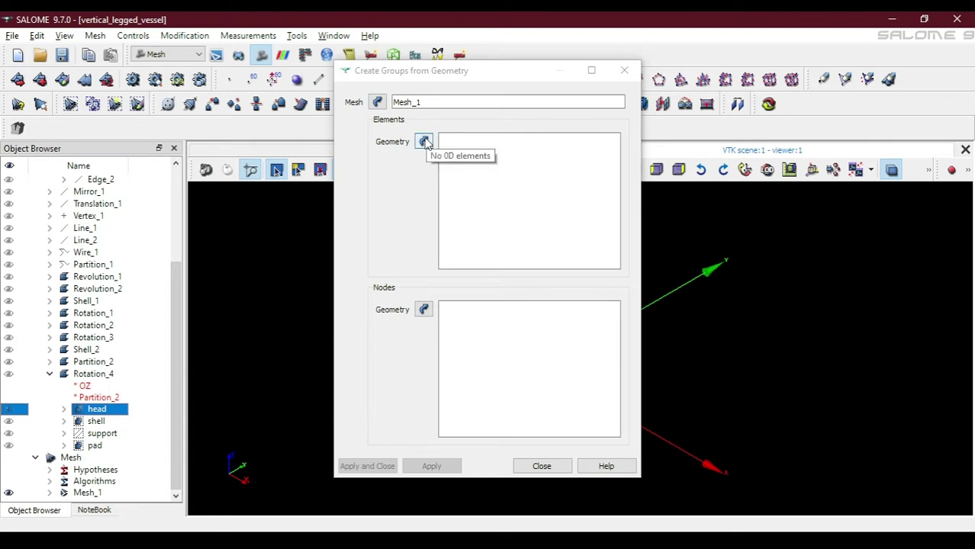
{"action": "left_click", "coordinate": [424, 143]}
{"action": "left_click", "coordinate": [105, 424]}
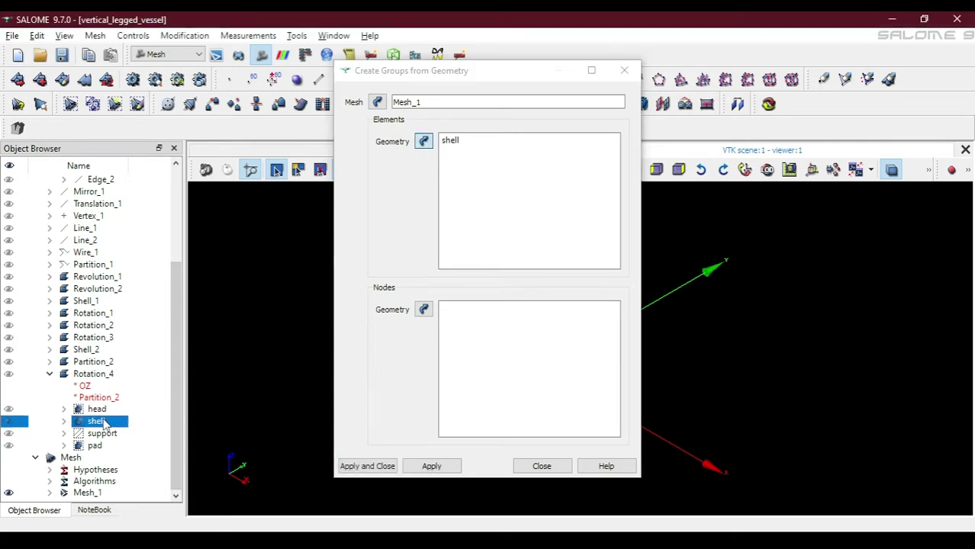
{"action": "left_click", "coordinate": [425, 145]}
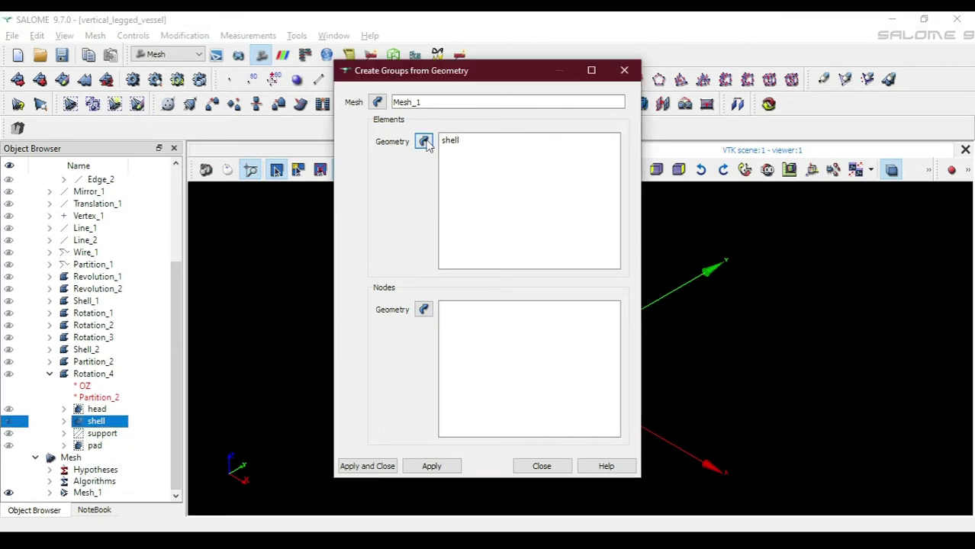
{"action": "left_click", "coordinate": [96, 409]}
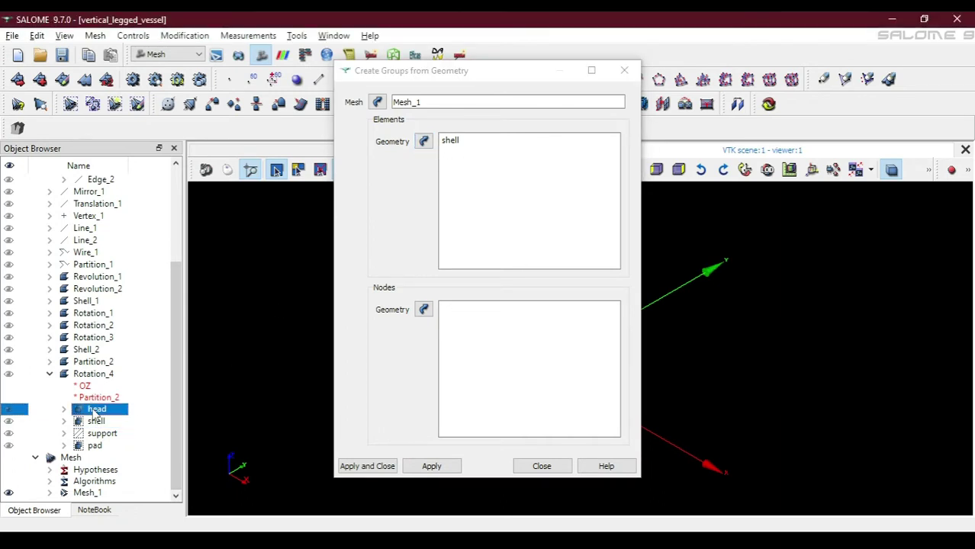
Create element groups on Mesh_1 from the head and shell geometry groups of Rotation_4
{"action": "left_click", "coordinate": [424, 144]}
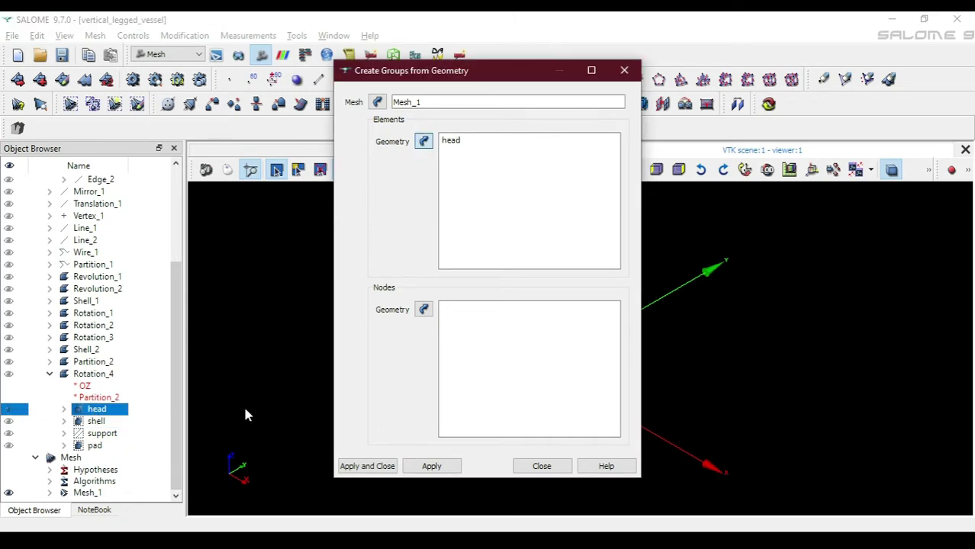
{"action": "left_click", "coordinate": [96, 421], "text": "ctrl"}
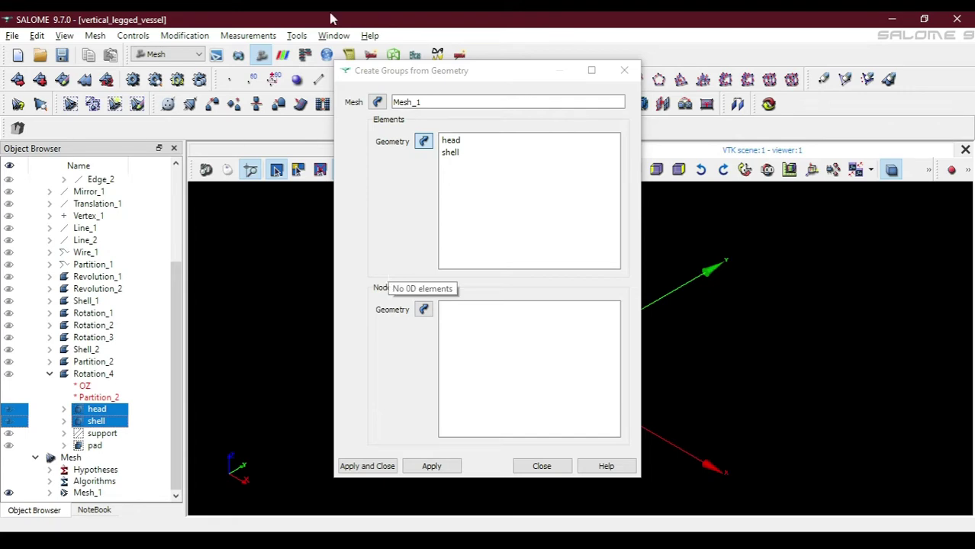
{"action": "left_click", "coordinate": [366, 466]}
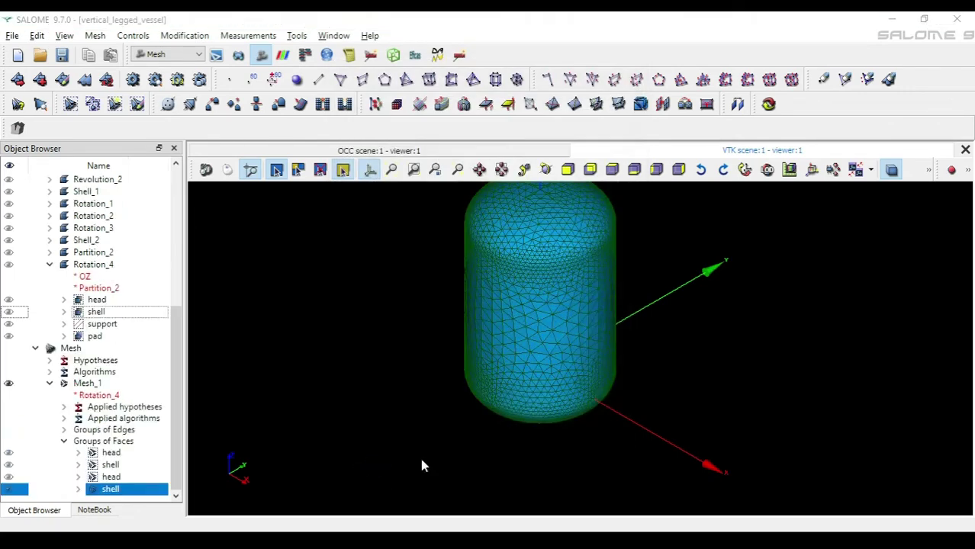
Check the edge and face groups of Mesh_1 and delete the duplicate shell face group
{"action": "left_click", "coordinate": [107, 467]}
{"action": "left_click", "coordinate": [64, 430]}
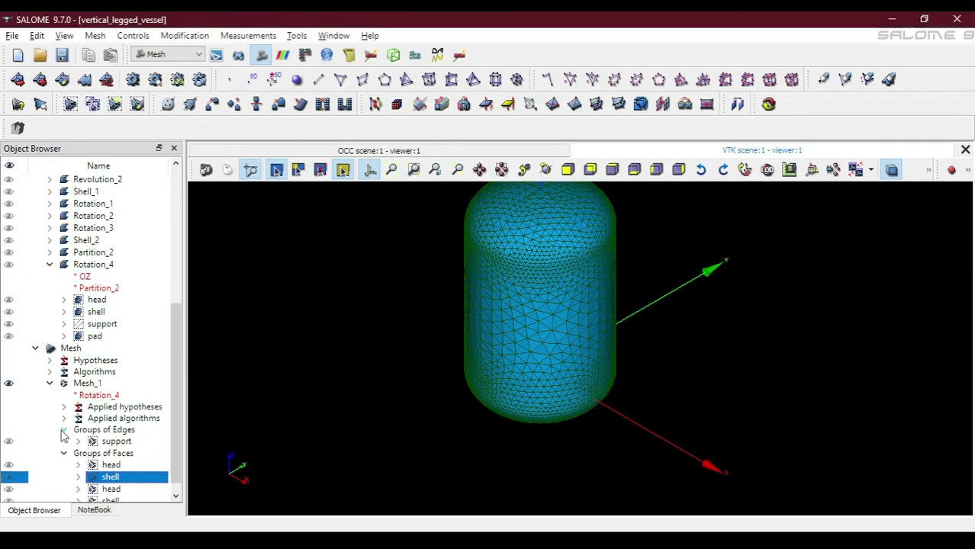
{"action": "left_click", "coordinate": [64, 431]}
{"action": "left_click", "coordinate": [113, 488]}
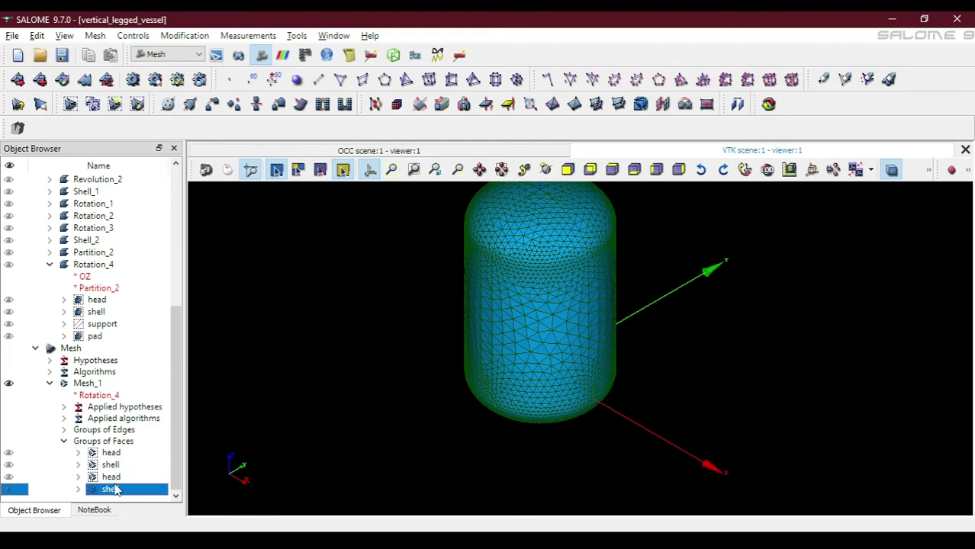
{"action": "left_click", "coordinate": [112, 478]}
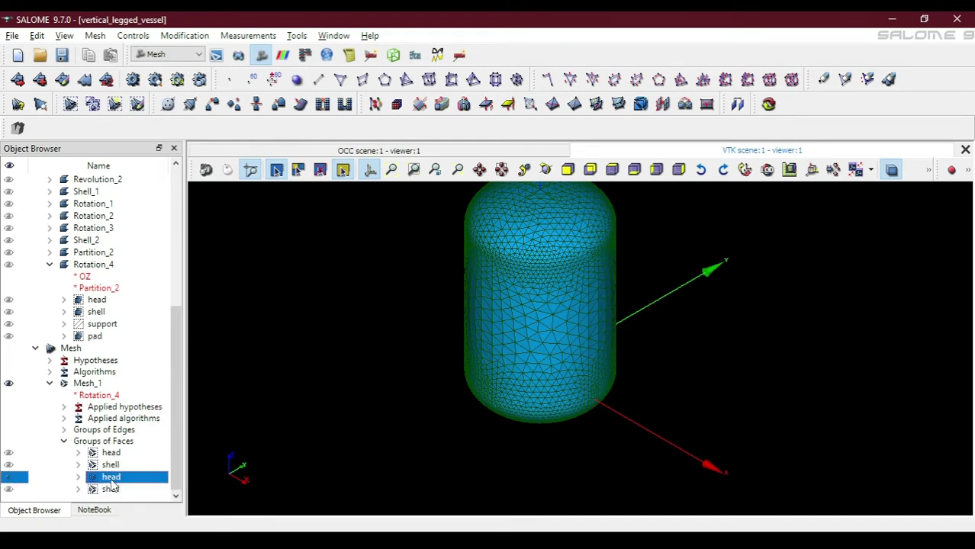
{"action": "left_click", "coordinate": [111, 489]}
{"action": "right_click", "coordinate": [111, 488]}
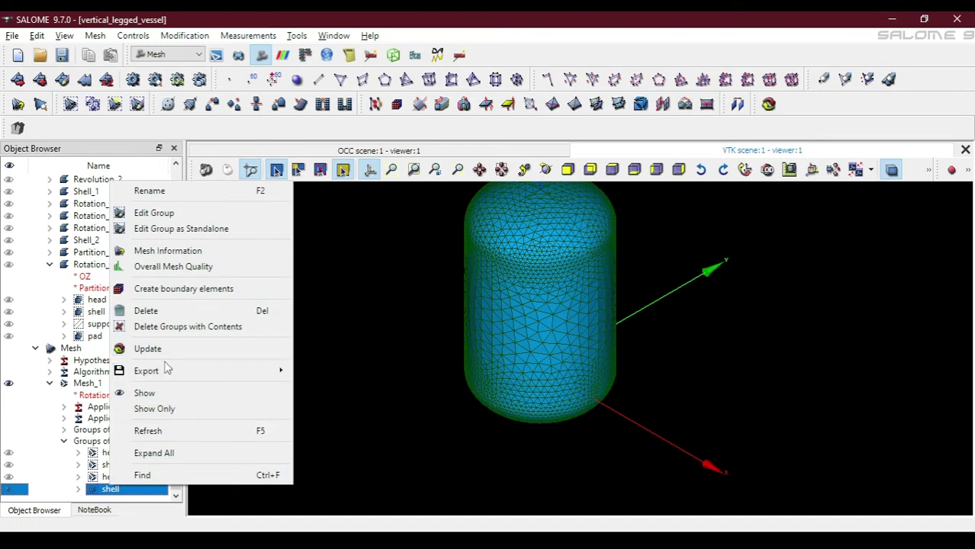
{"action": "left_click", "coordinate": [167, 314]}
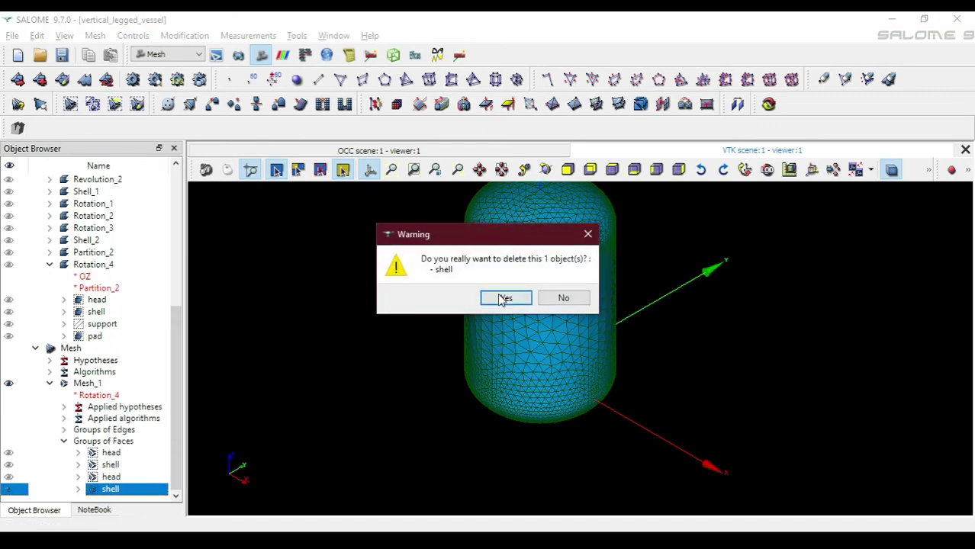
{"action": "left_click", "coordinate": [503, 297]}
Delete the duplicate head face group from Mesh_1
{"action": "left_click", "coordinate": [115, 489]}
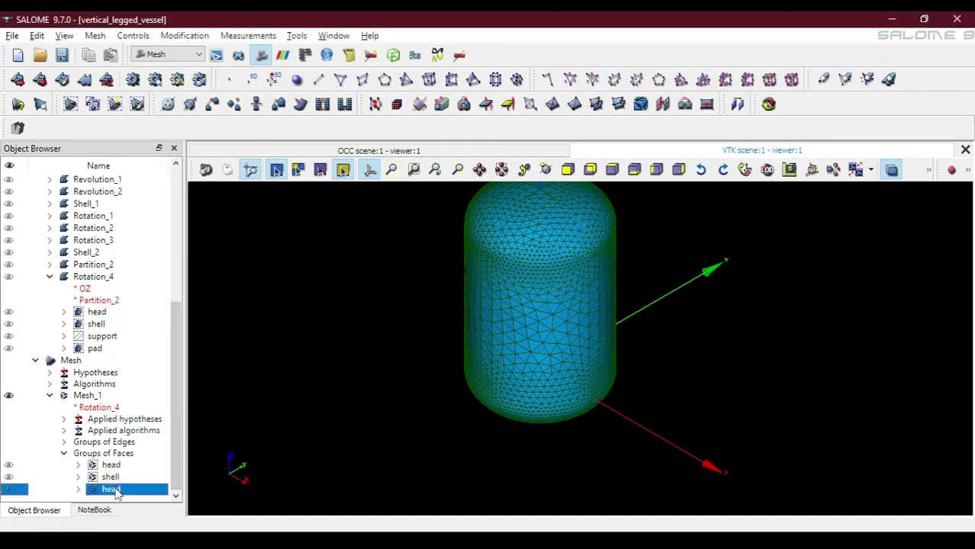
{"action": "right_click", "coordinate": [114, 492]}
{"action": "left_click", "coordinate": [167, 313]}
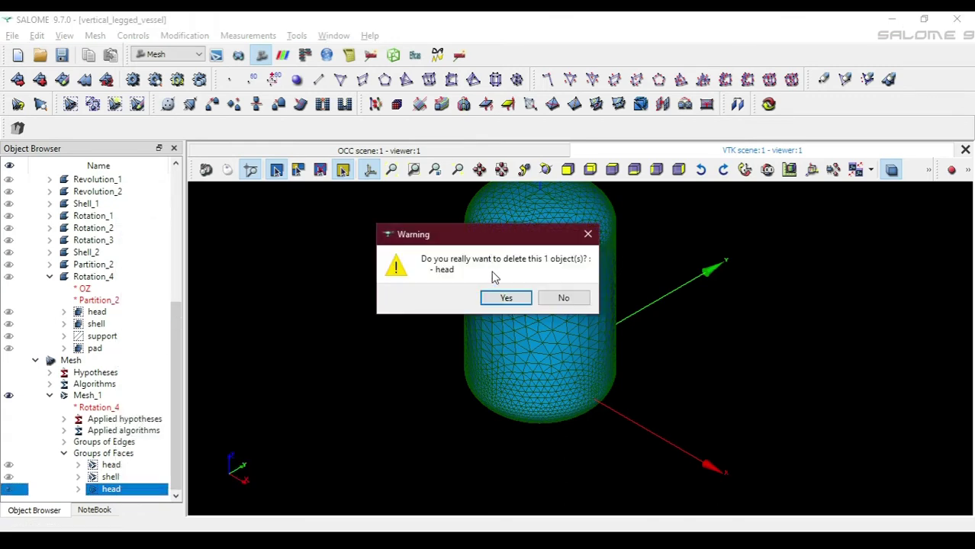
{"action": "left_click", "coordinate": [505, 298]}
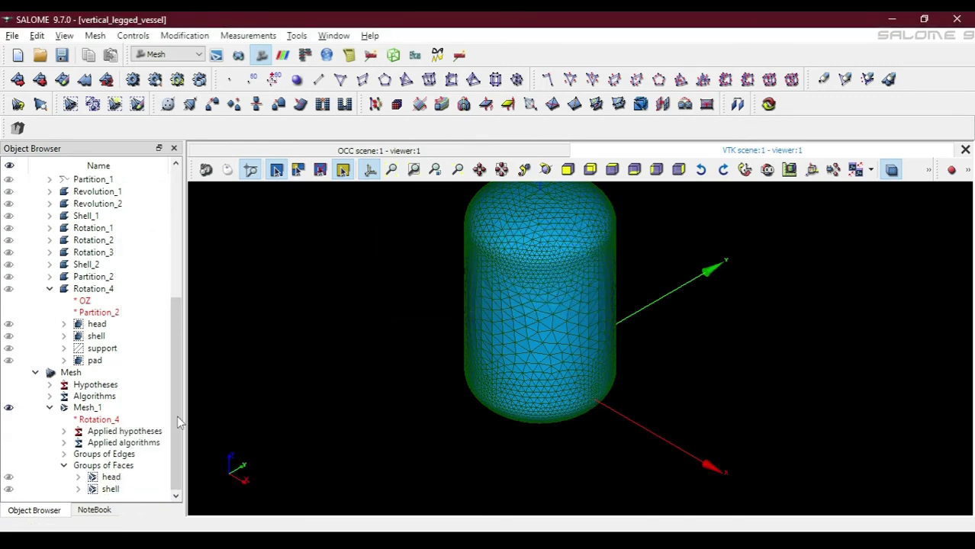
Expand the edge groups of Mesh_1 to check the support group, and save the study
{"action": "left_click", "coordinate": [64, 455]}
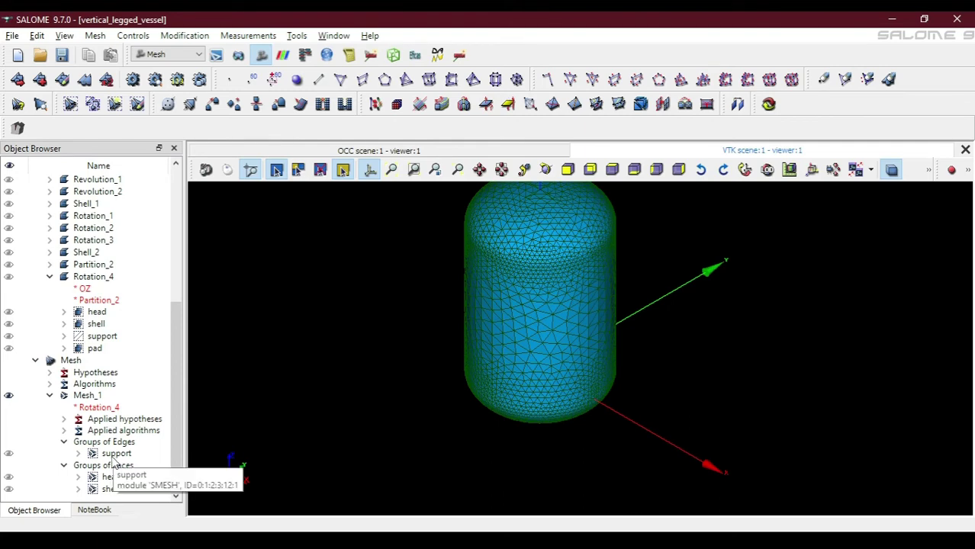
{"action": "left_click", "coordinate": [83, 395]}
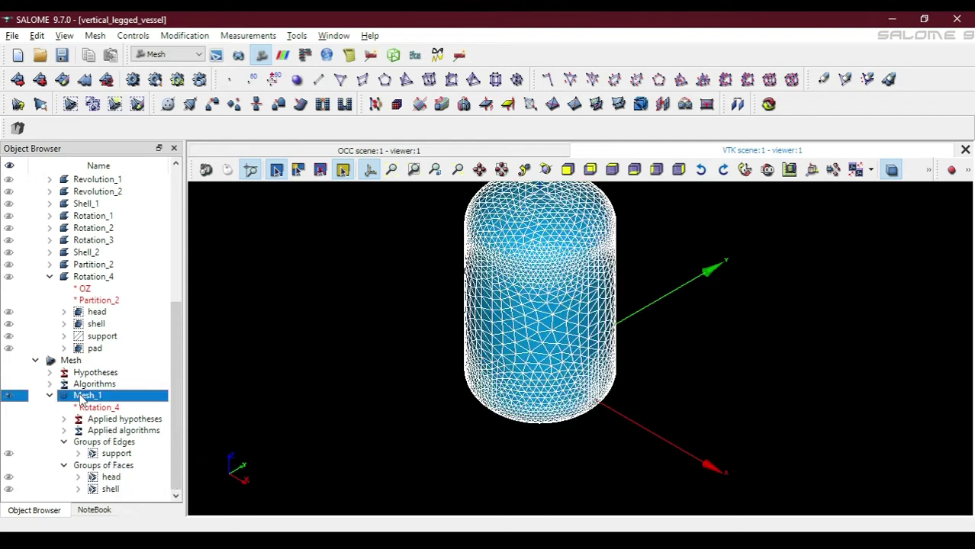
{"action": "left_click", "coordinate": [62, 55]}
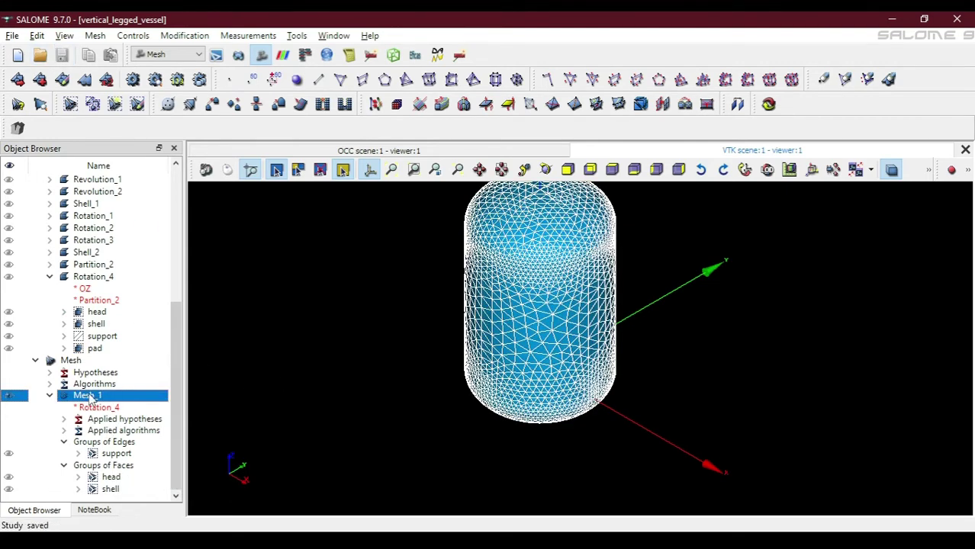
Export Mesh_1 as a UNV file named vertical_legged_vessel in D:\vertical_pressure_vessel
{"action": "right_click", "coordinate": [90, 398]}
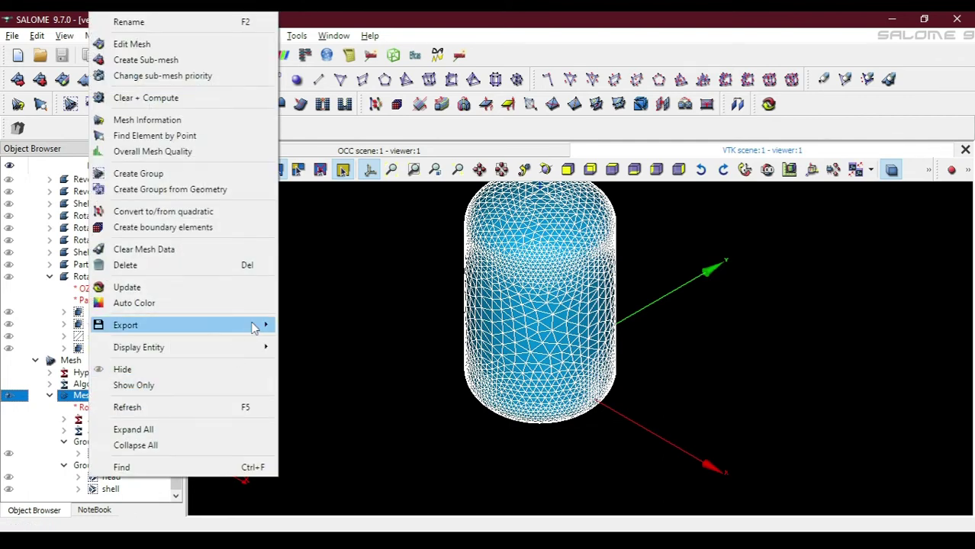
{"action": "mouse_move", "coordinate": [256, 326]}
{"action": "left_click", "coordinate": [324, 343]}
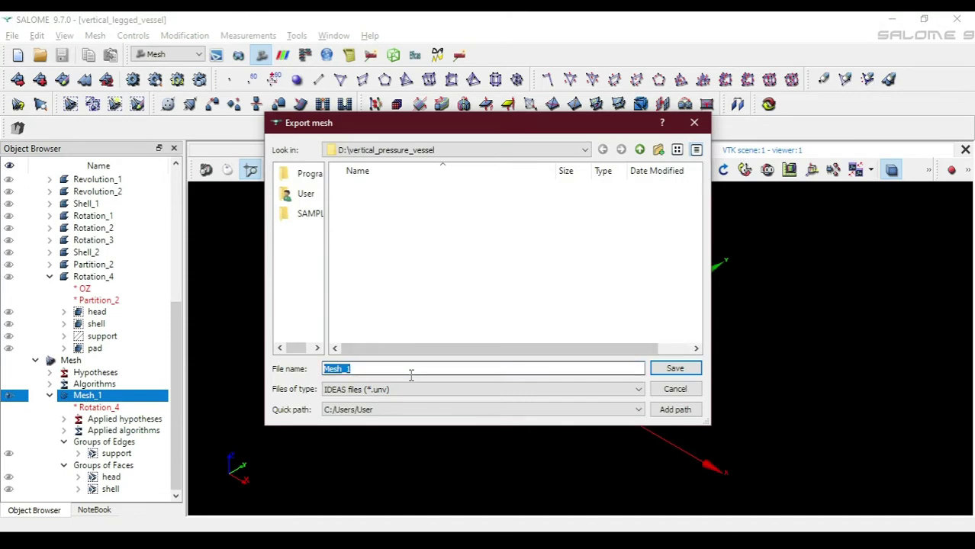
{"action": "type", "text": "vertical_legged_vessel"}
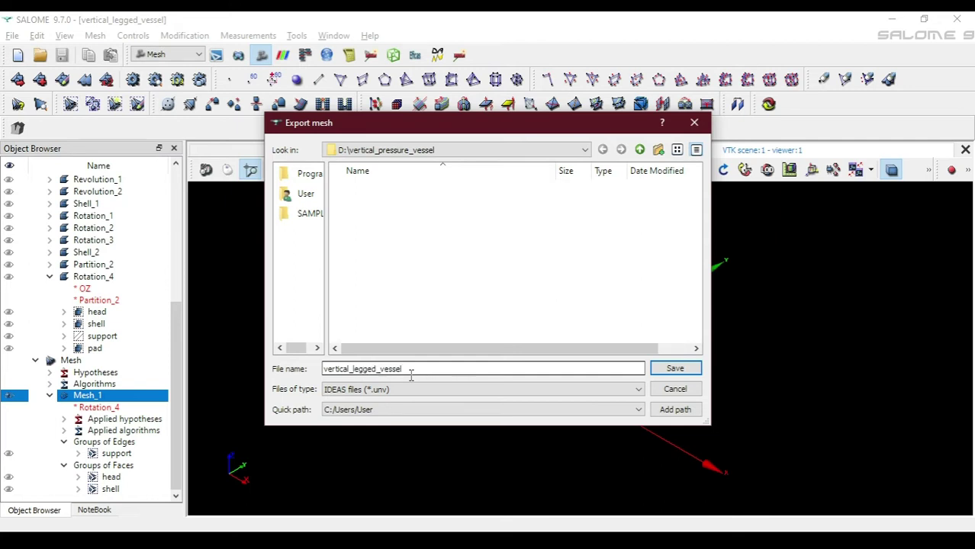
{"action": "left_click", "coordinate": [675, 368]}
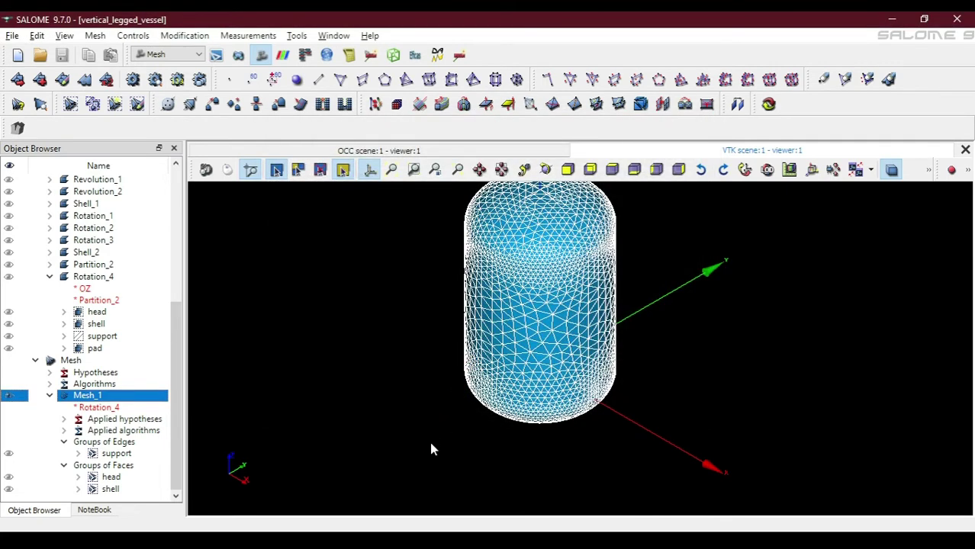
Switch to the CalculiX Launcher and load vertical_legged_vessel.unv from the vertical_pressure_vessel folder on drive D
{"action": "left_click", "coordinate": [470, 525]}
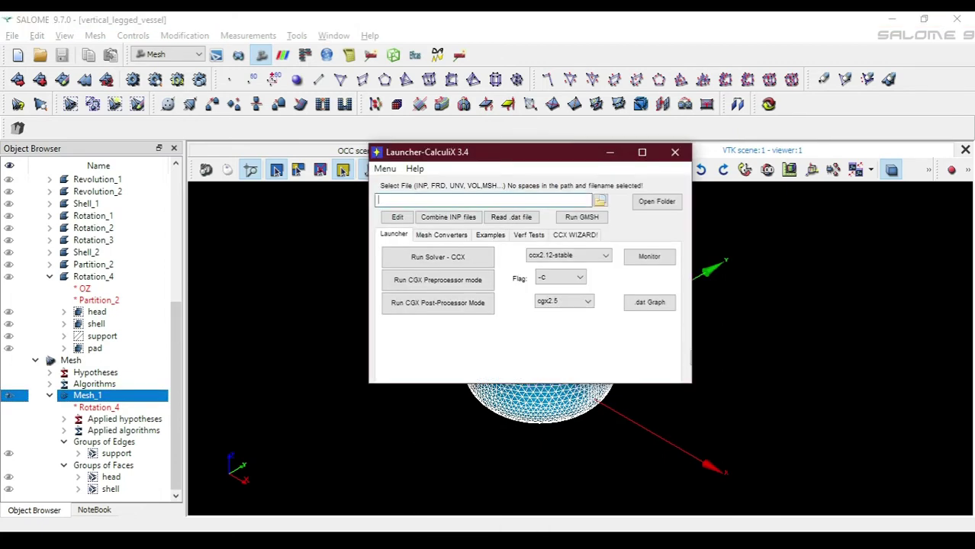
{"action": "left_click", "coordinate": [599, 200]}
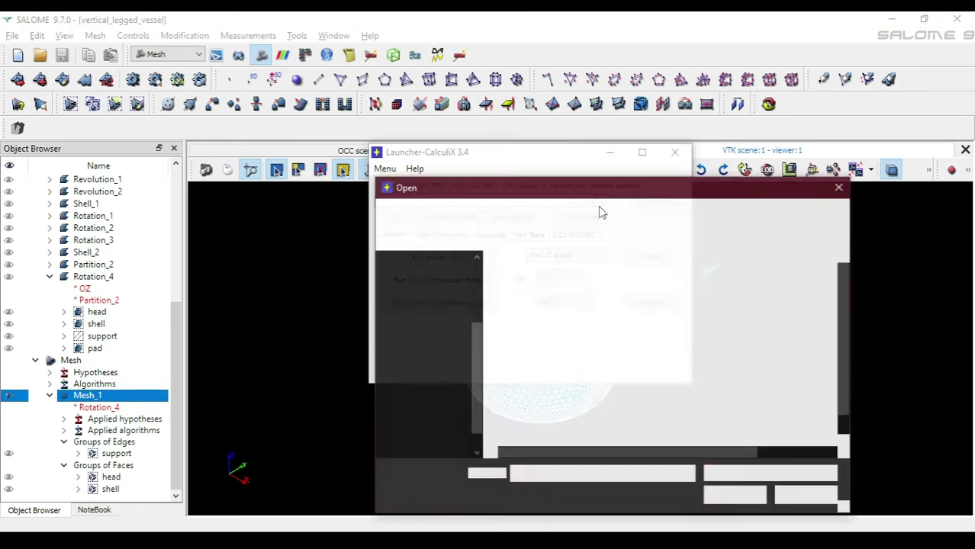
{"action": "left_click", "coordinate": [449, 441]}
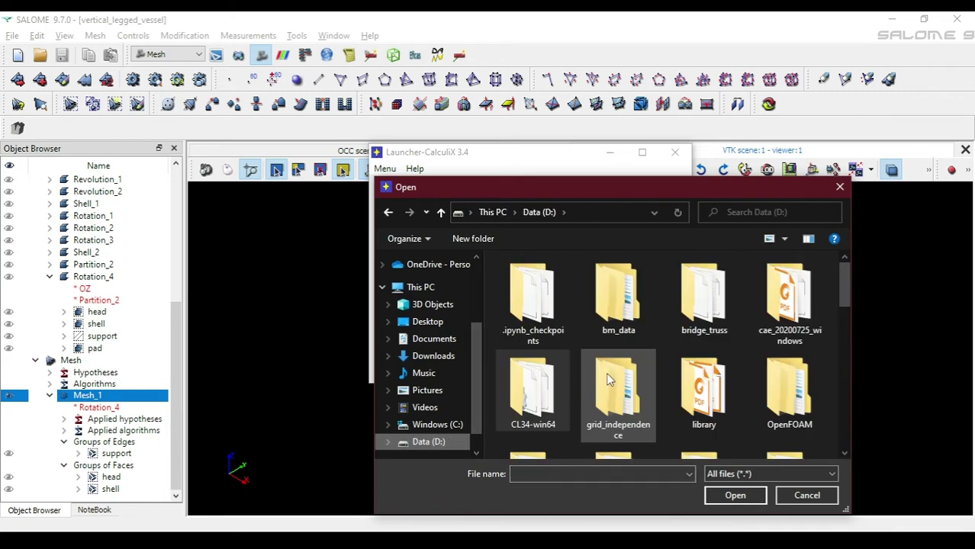
{"action": "scroll", "coordinate": [608, 379], "scroll_direction": "down", "scroll_amount": 5}
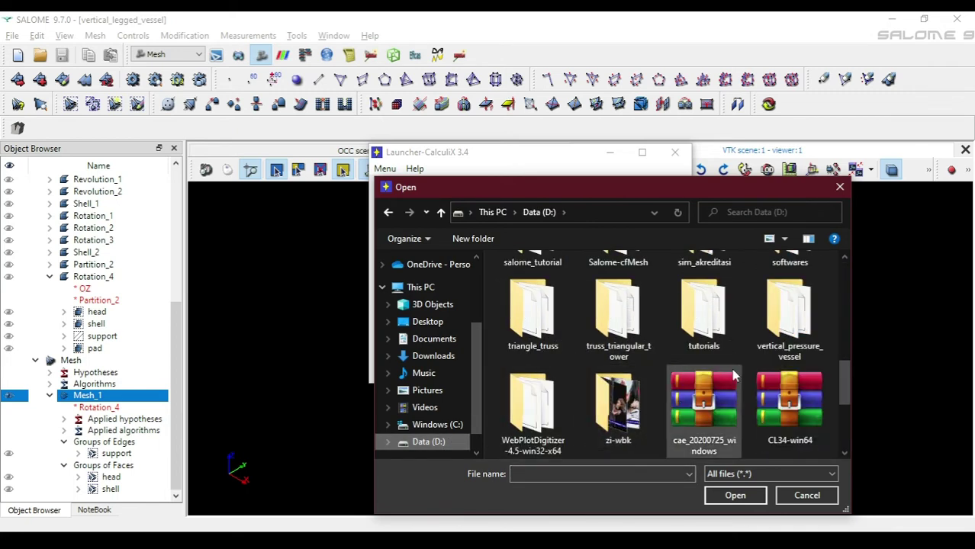
{"action": "double_click", "coordinate": [789, 312]}
{"action": "double_click", "coordinate": [549, 295]}
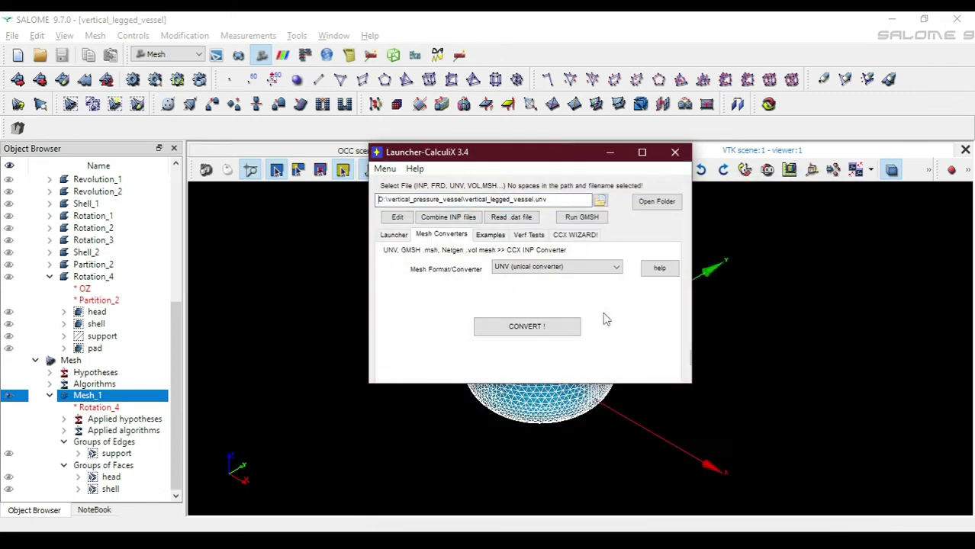
Convert the UNV mesh to a CalculiX INP file with the unical converter and close the console
{"action": "left_click", "coordinate": [548, 327]}
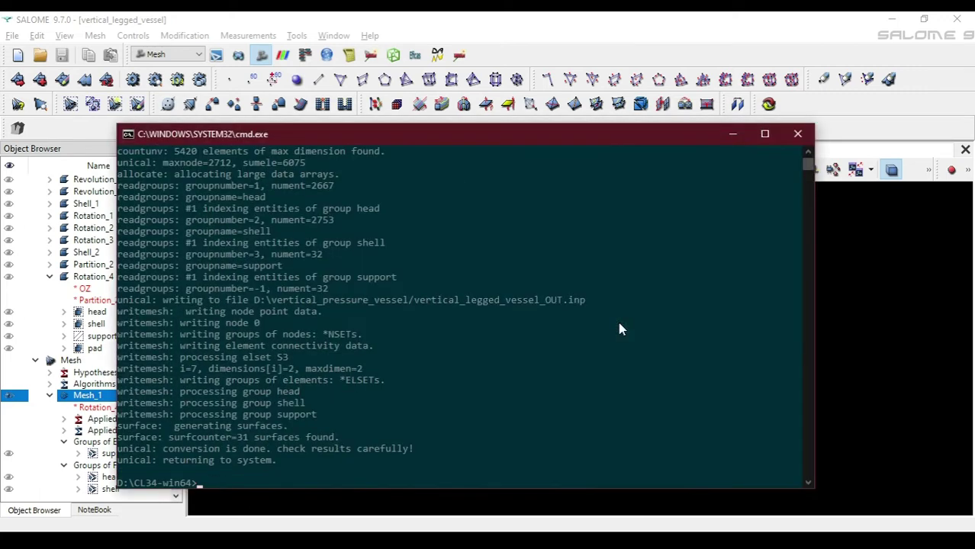
{"action": "left_click", "coordinate": [797, 135]}
{"action": "left_click", "coordinate": [579, 282]}
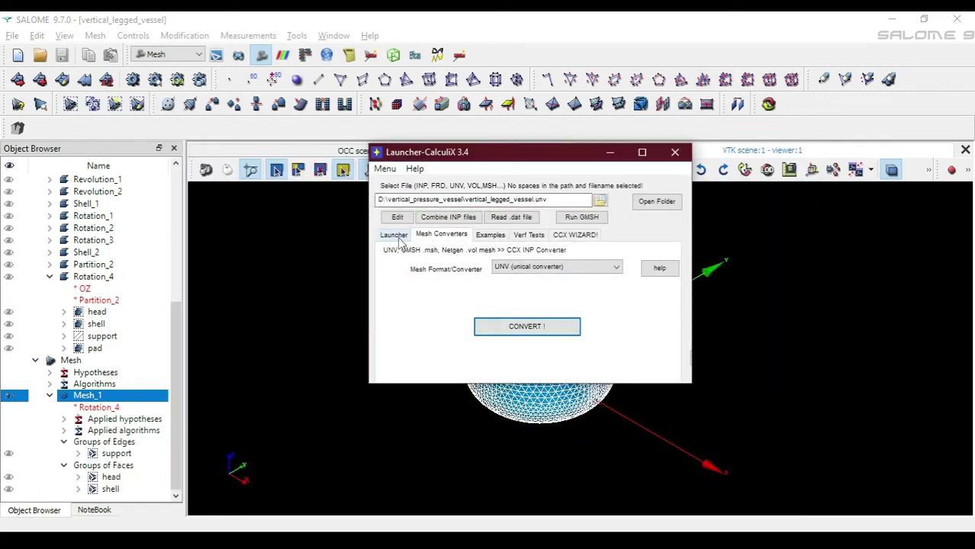
Load vertical_legged_vessel_OUT.inp and open it in CGX preprocessor mode with the first listed CGX version, placing its window beside the console
{"action": "left_click", "coordinate": [601, 200]}
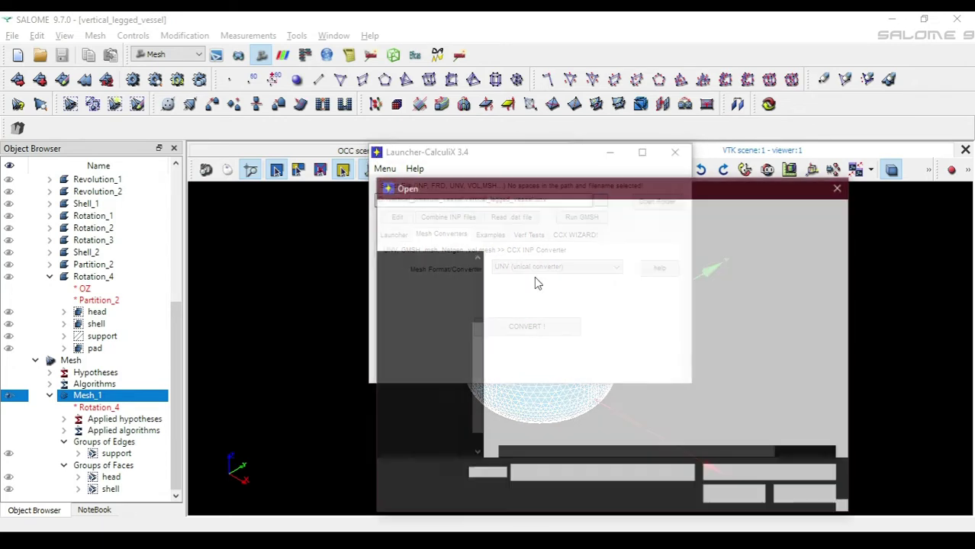
{"action": "double_click", "coordinate": [552, 308]}
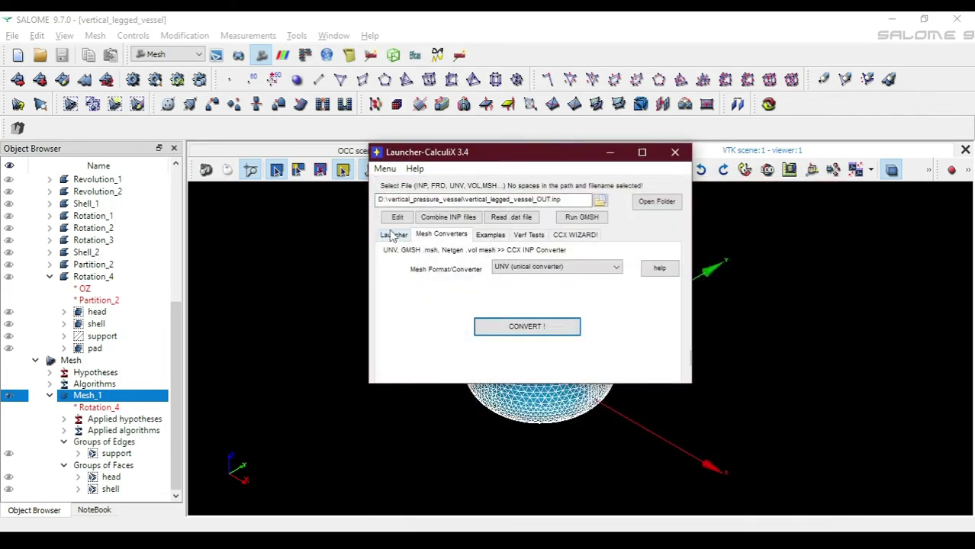
{"action": "left_click", "coordinate": [393, 235]}
{"action": "left_click", "coordinate": [556, 302]}
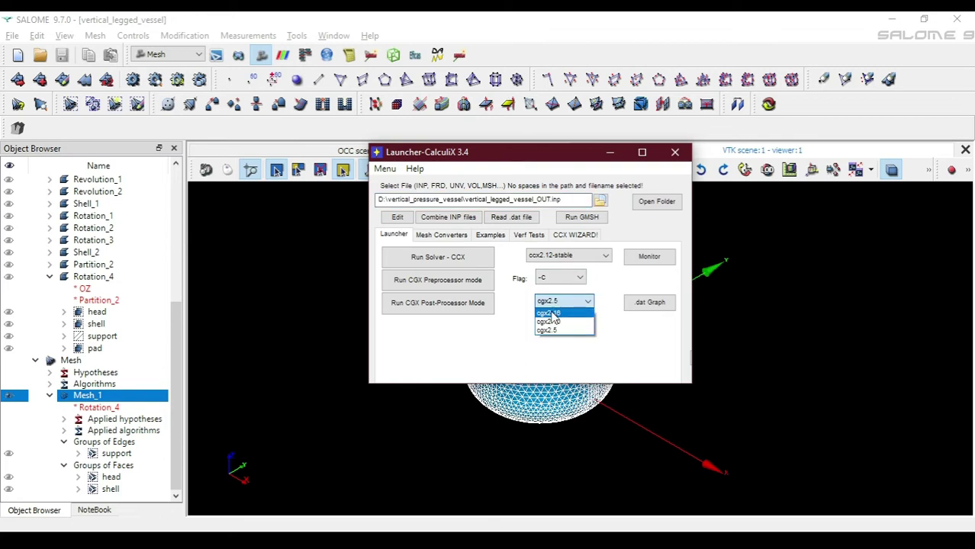
{"action": "left_click", "coordinate": [551, 313]}
{"action": "left_click", "coordinate": [437, 281]}
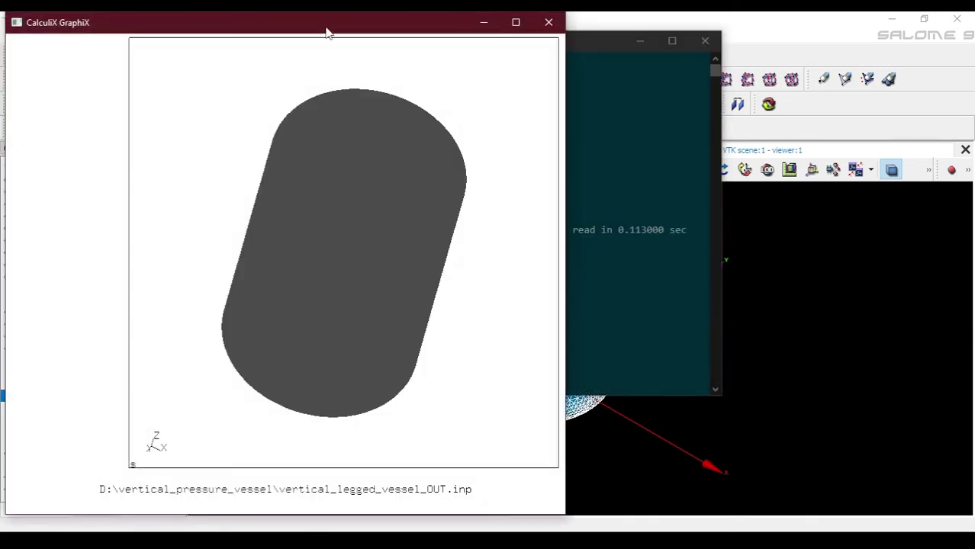
{"action": "left_click_drag", "start_coordinate": [325, 27], "coordinate": [617, 31]}
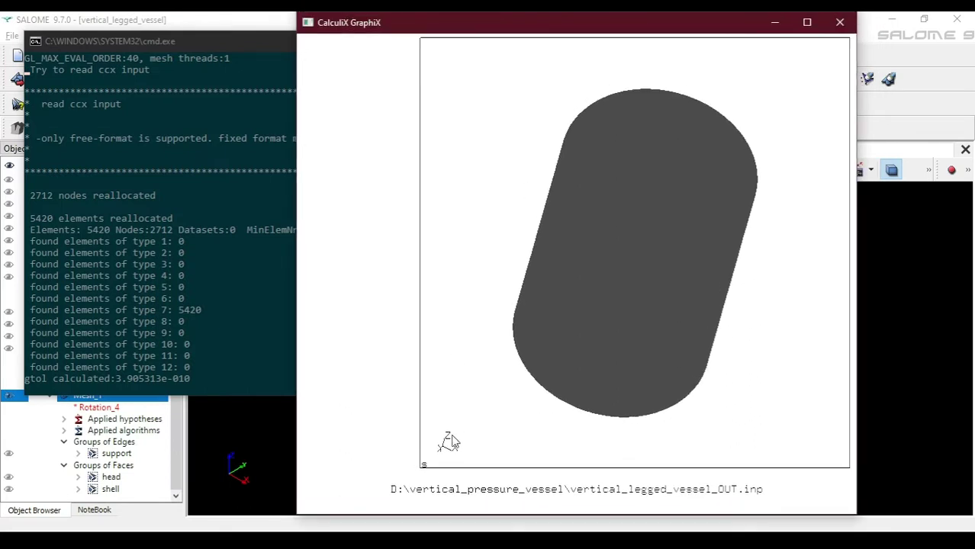
Switch to the PowerPoint slide show and look up the vessel's design and material values on the data sheet slide
{"action": "left_click", "coordinate": [256, 540]}
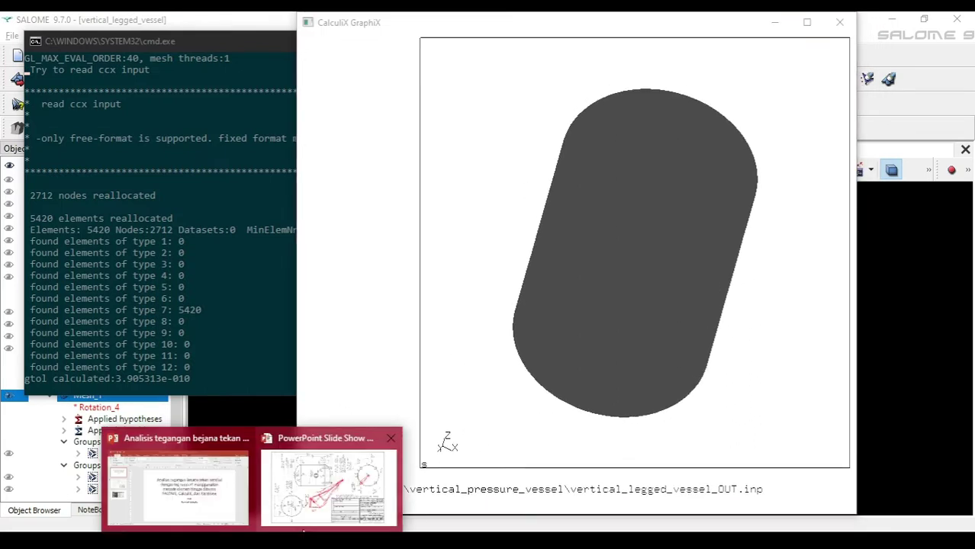
{"action": "left_click", "coordinate": [303, 506]}
{"action": "key", "text": "Right"}
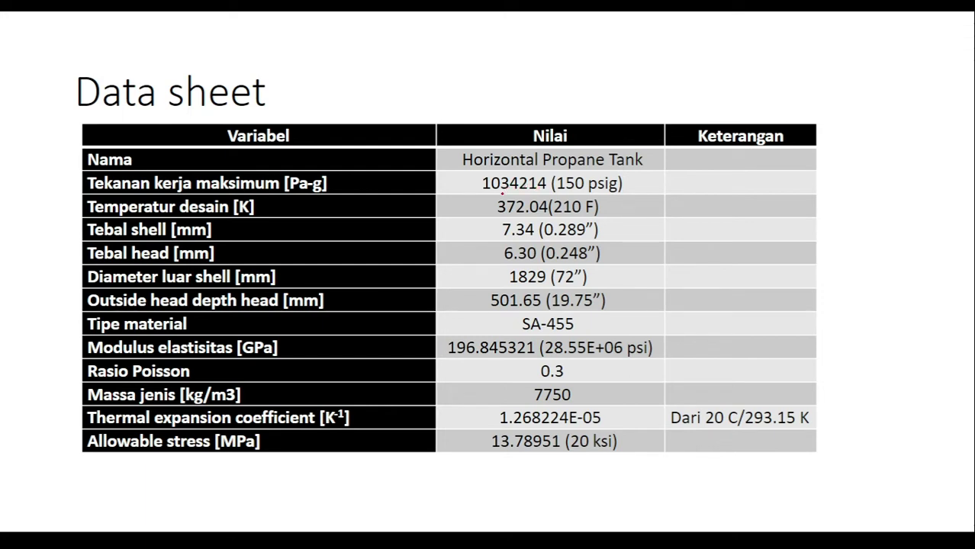
Switch from the slide show back to the CalculiX GraphiX window and close it
{"action": "key", "text": "alt+Tab"}
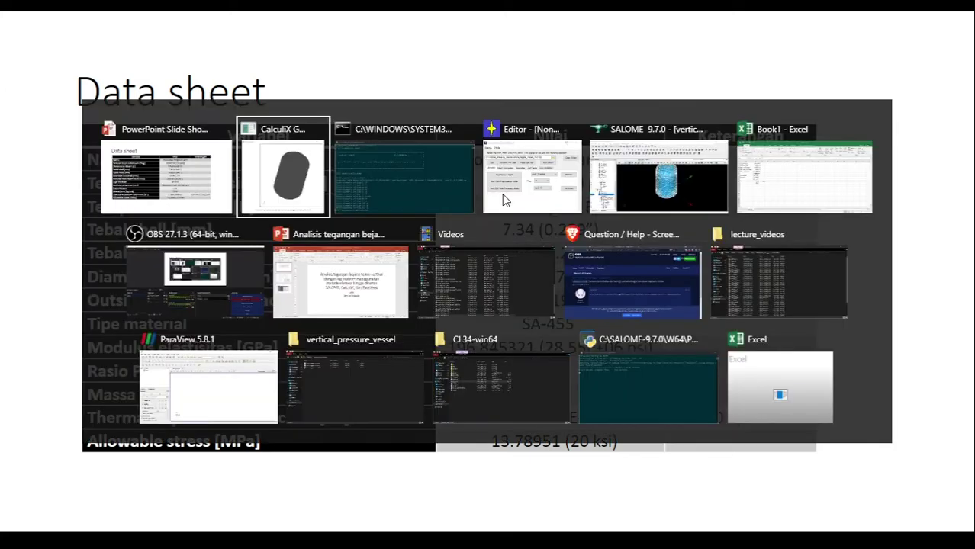
{"action": "key", "text": "alt+Tab"}
{"action": "key", "text": "alt+Tab"}
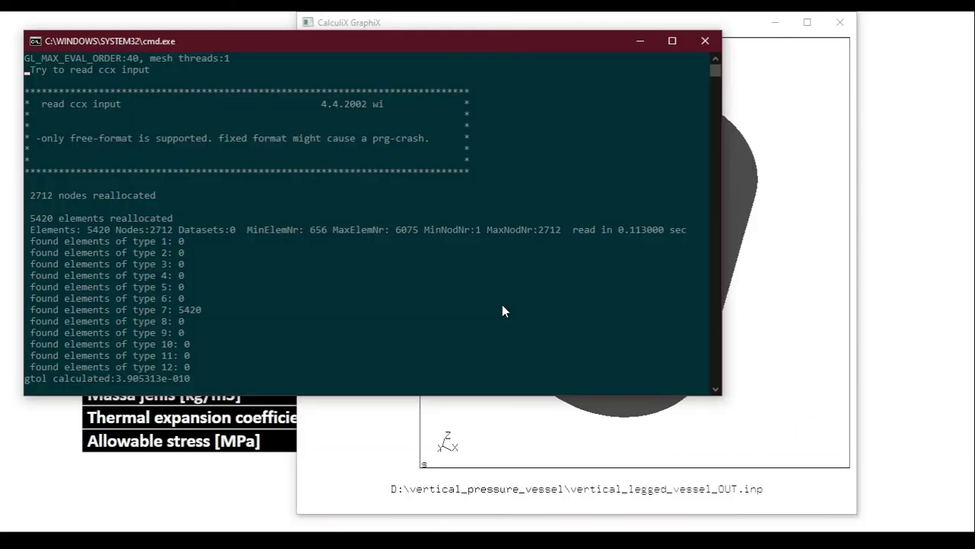
{"action": "key", "text": "alt+Tab"}
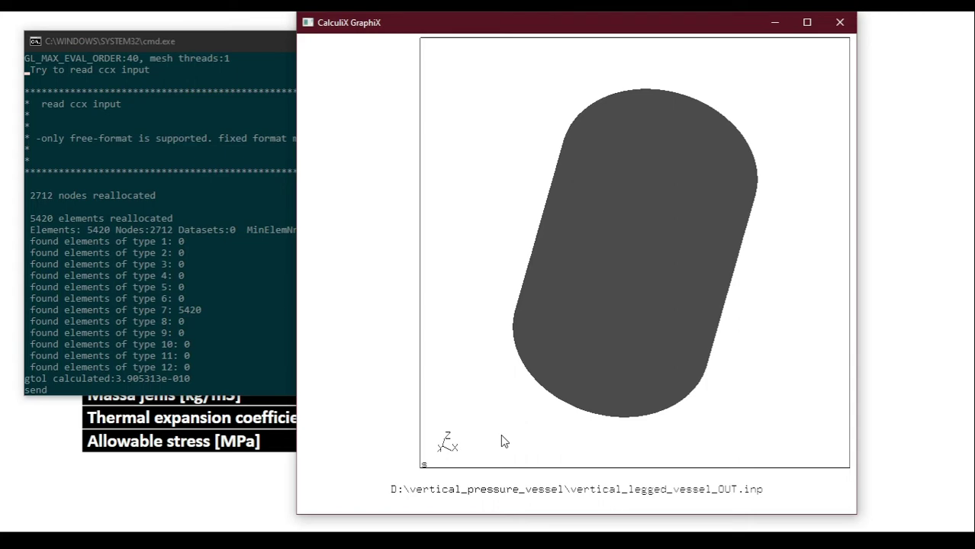
{"action": "left_click", "coordinate": [840, 23]}
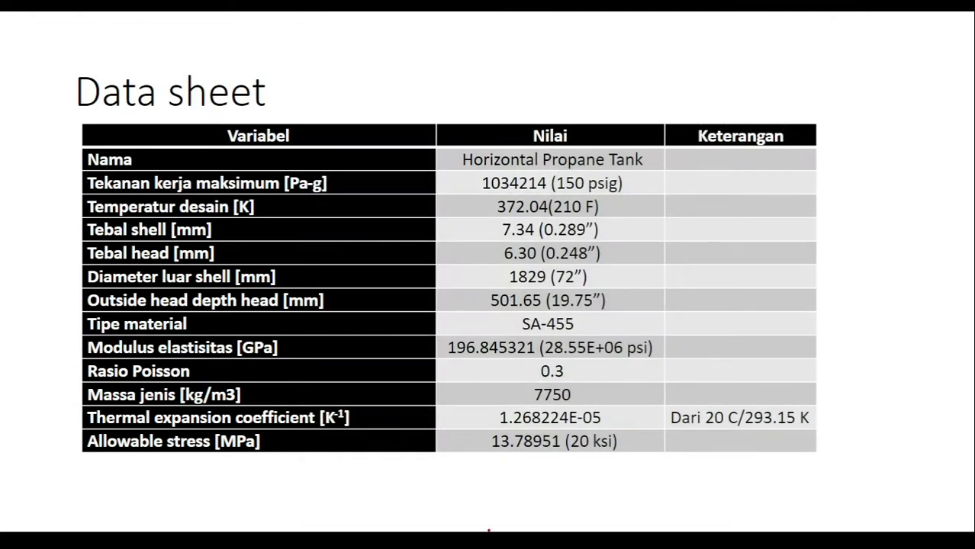
Switch to the CalculiX Launcher and open vertical_legged_vessel_OUT.inp in the Inp Editor at the start of the file
{"action": "key", "text": "alt+Tab"}
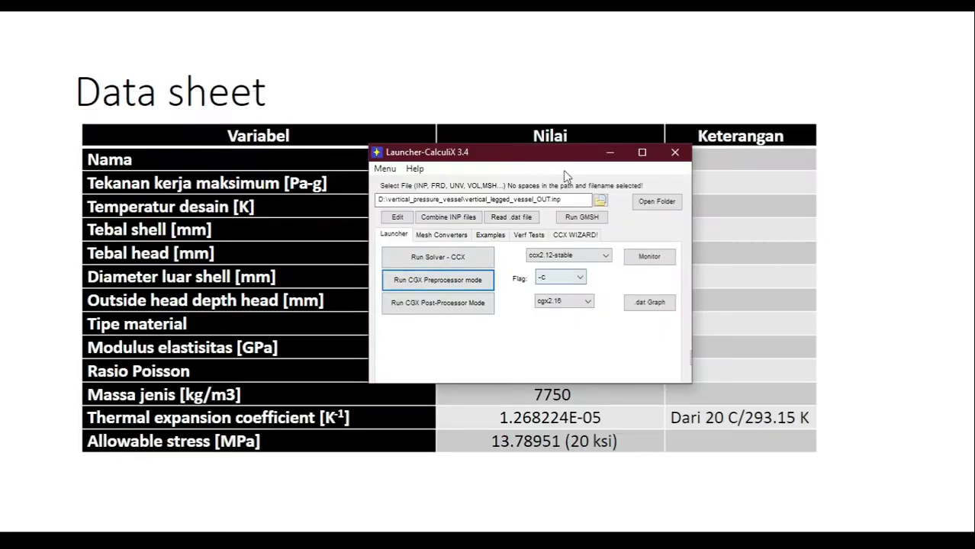
{"action": "left_click", "coordinate": [396, 218]}
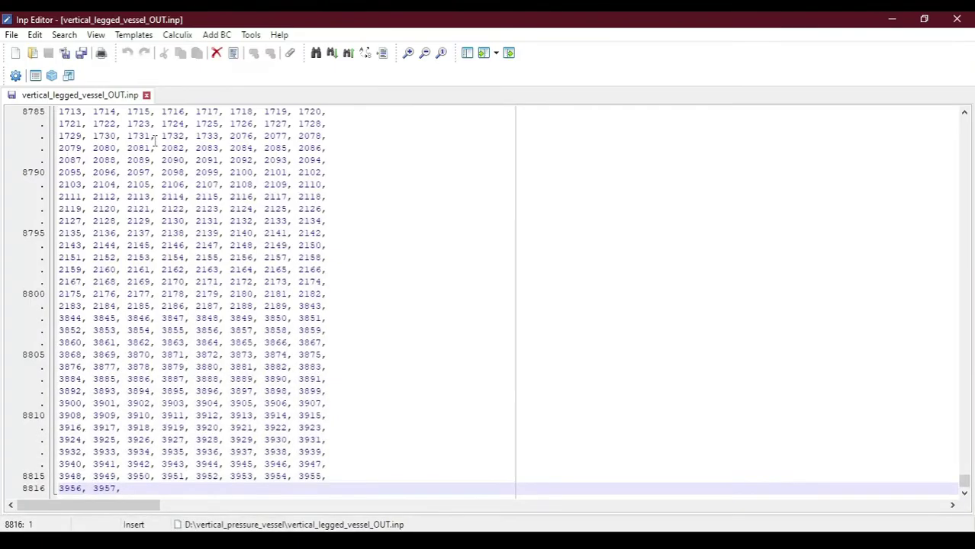
{"action": "scroll", "coordinate": [155, 142], "scroll_direction": "up", "scroll_amount": 10}
{"action": "left_click_drag", "start_coordinate": [962, 475], "coordinate": [964, 120]}
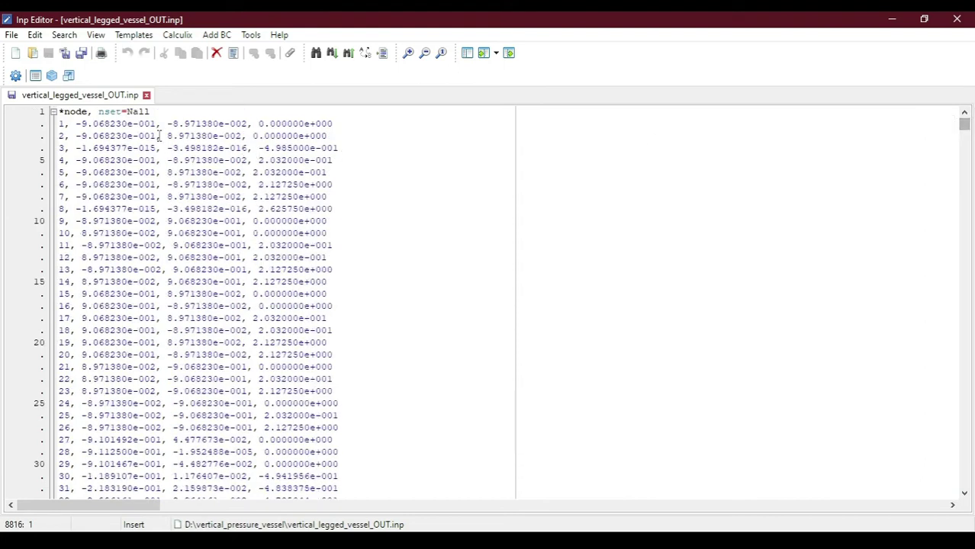
Collapse the node block, rename the S3 element set in the *element line as Eall, and save the INP file
{"action": "left_click", "coordinate": [53, 113]}
{"action": "left_click", "coordinate": [164, 123]}
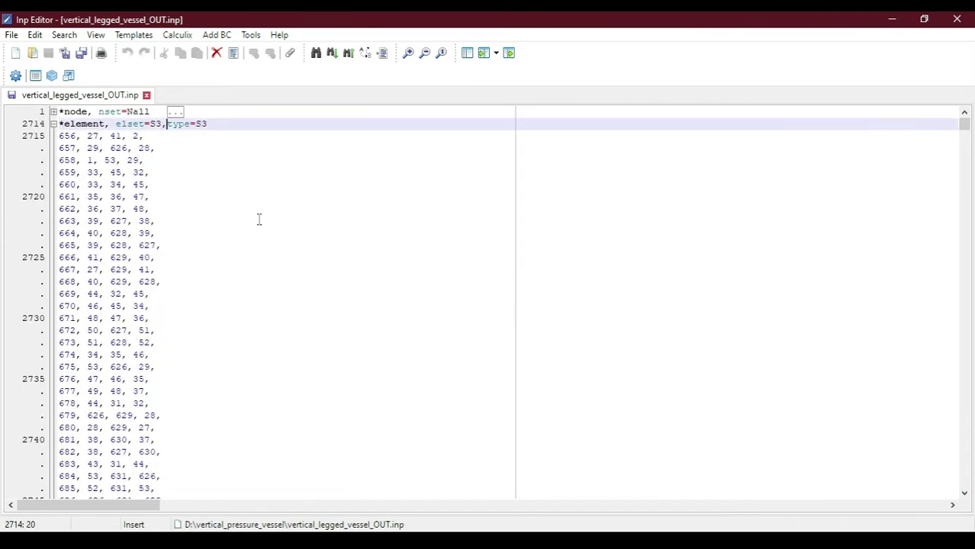
{"action": "key", "text": "BackSpace"}
{"action": "key", "text": "BackSpace"}
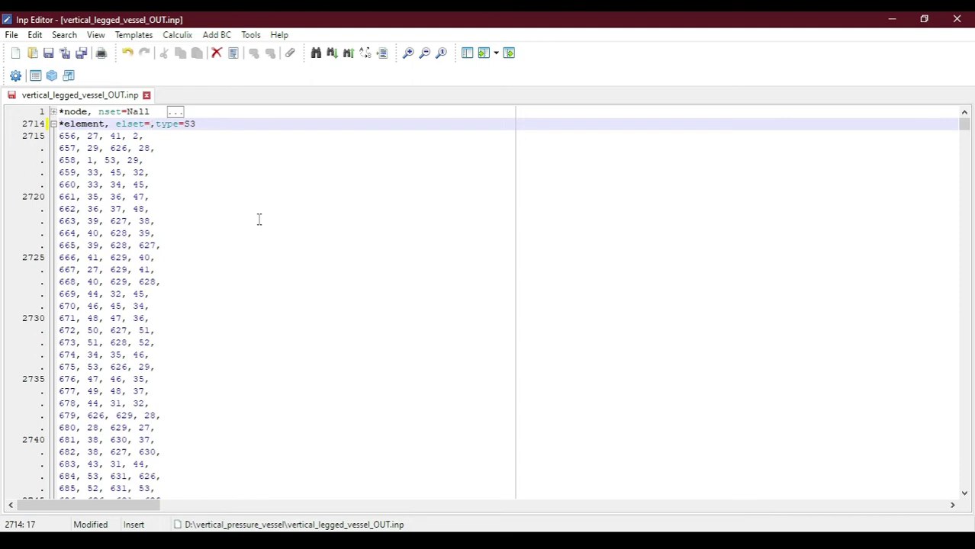
{"action": "type", "text": "Eall"}
{"action": "left_click", "coordinate": [49, 53]}
Collapse the element, head and shell blocks to examine which node and element sets the INP file defines
{"action": "left_click", "coordinate": [53, 123]}
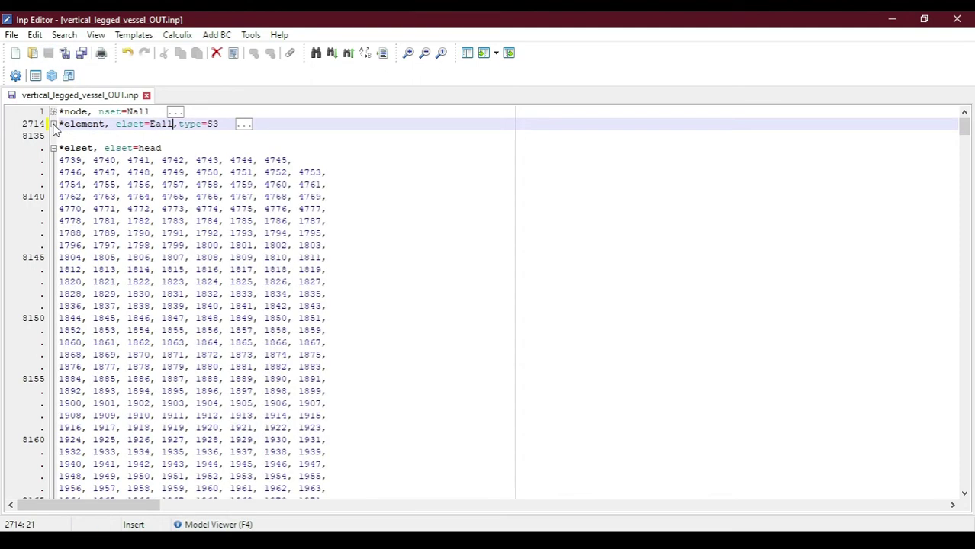
{"action": "left_click", "coordinate": [53, 148]}
{"action": "left_click", "coordinate": [53, 160]}
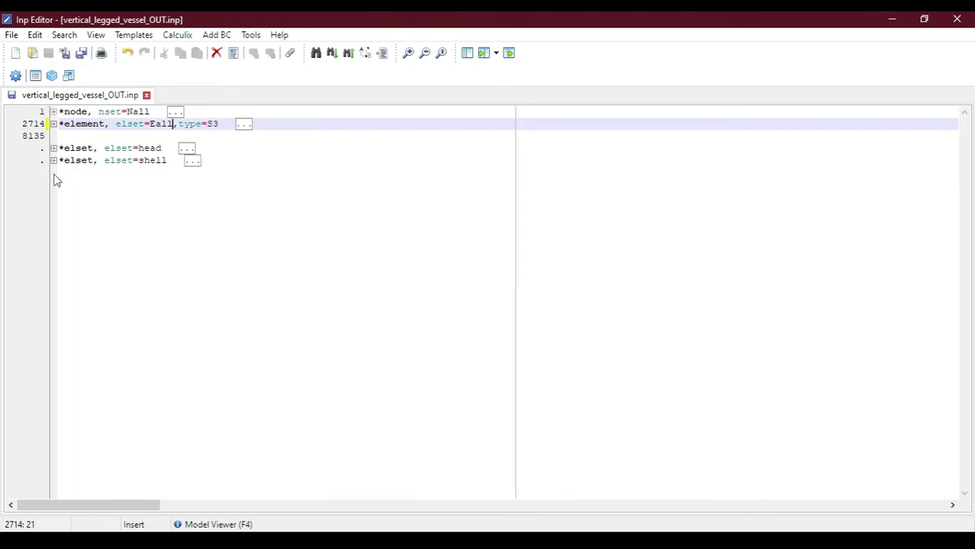
{"action": "key", "text": "ctrl+End"}
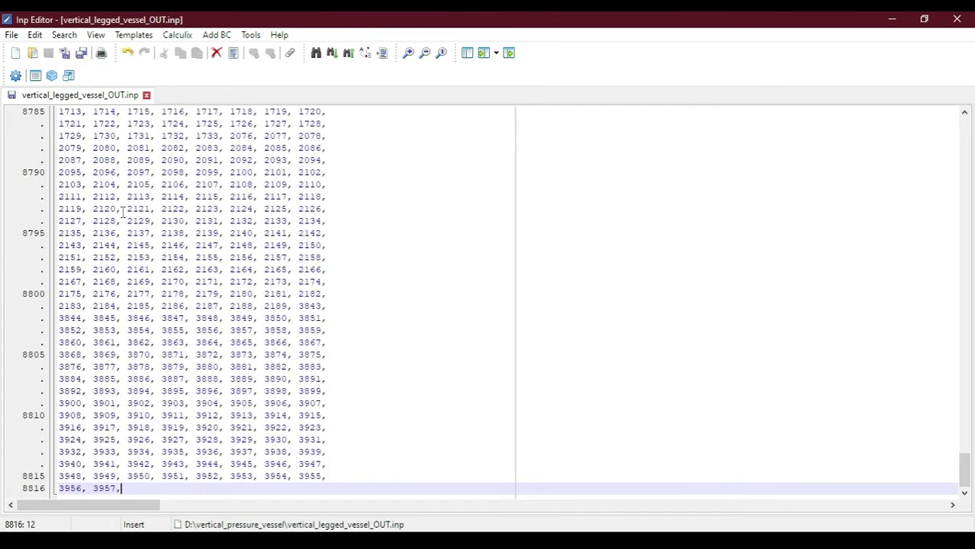
{"action": "scroll", "coordinate": [111, 242], "scroll_direction": "up", "scroll_amount": 10}
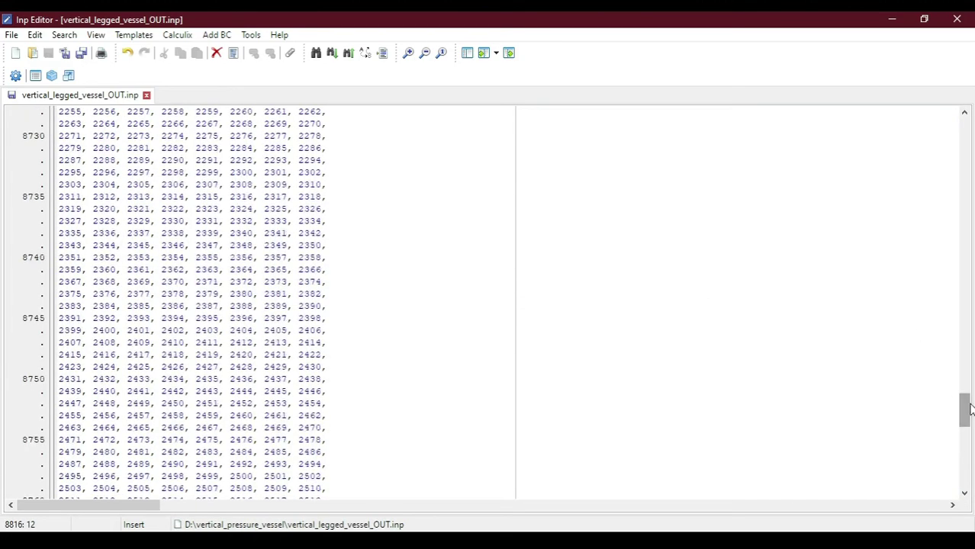
{"action": "left_click_drag", "start_coordinate": [964, 407], "coordinate": [969, 115]}
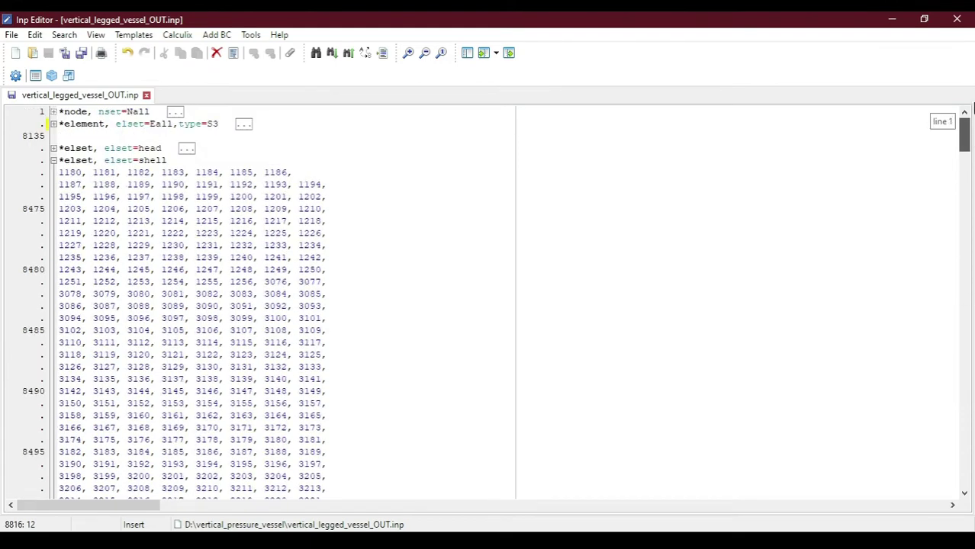
{"action": "left_click", "coordinate": [54, 161]}
{"action": "left_click", "coordinate": [76, 210]}
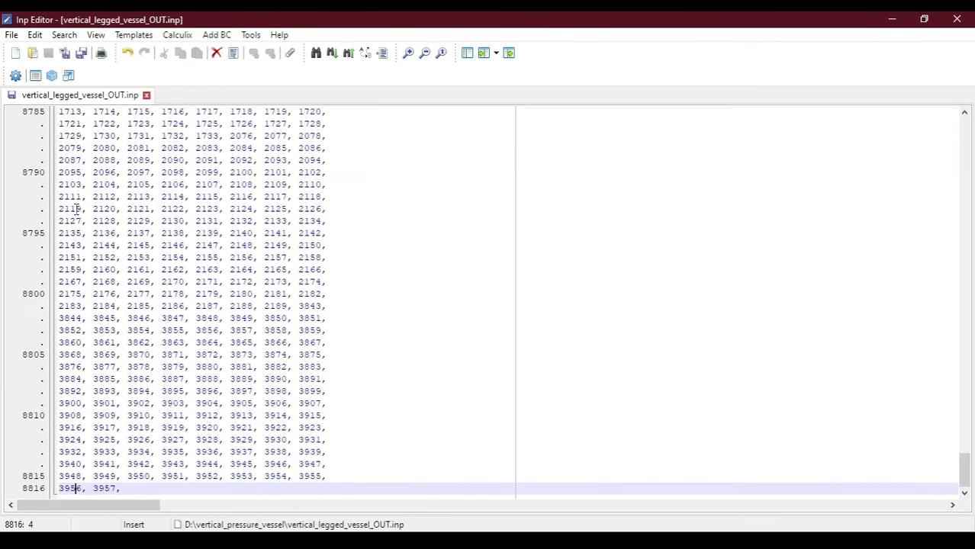
{"action": "scroll", "coordinate": [118, 305], "scroll_direction": "up", "scroll_amount": 20}
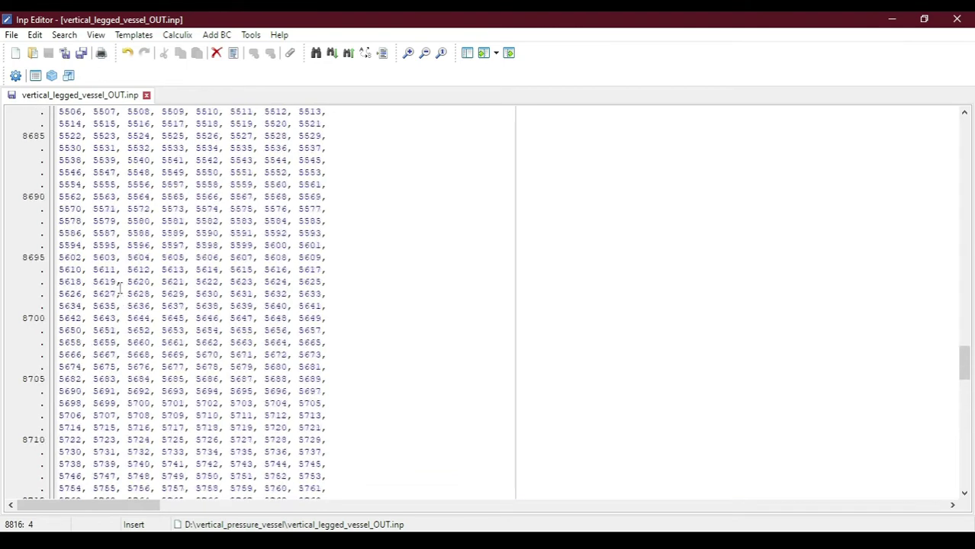
{"action": "left_click_drag", "start_coordinate": [964, 340], "coordinate": [964, 126]}
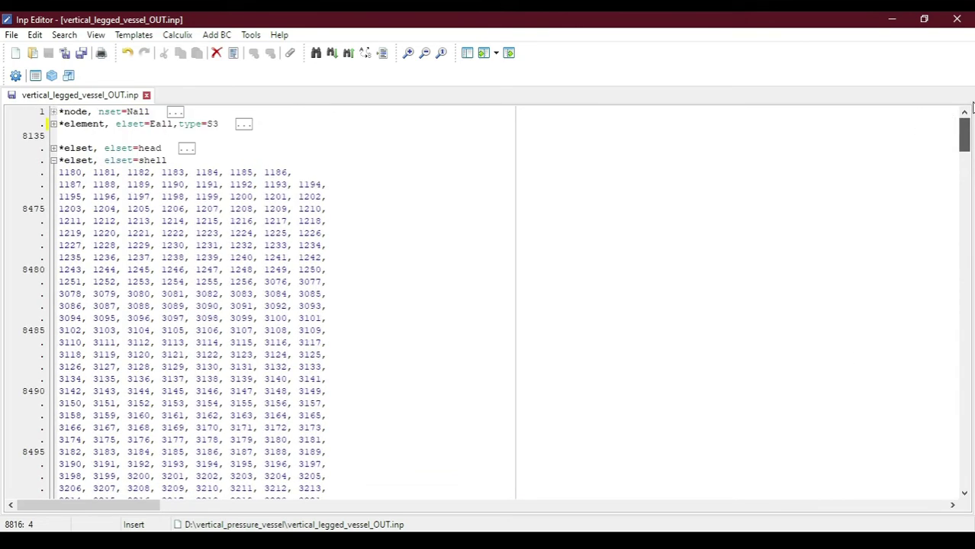
{"action": "left_click", "coordinate": [54, 118]}
{"action": "left_click", "coordinate": [54, 121]}
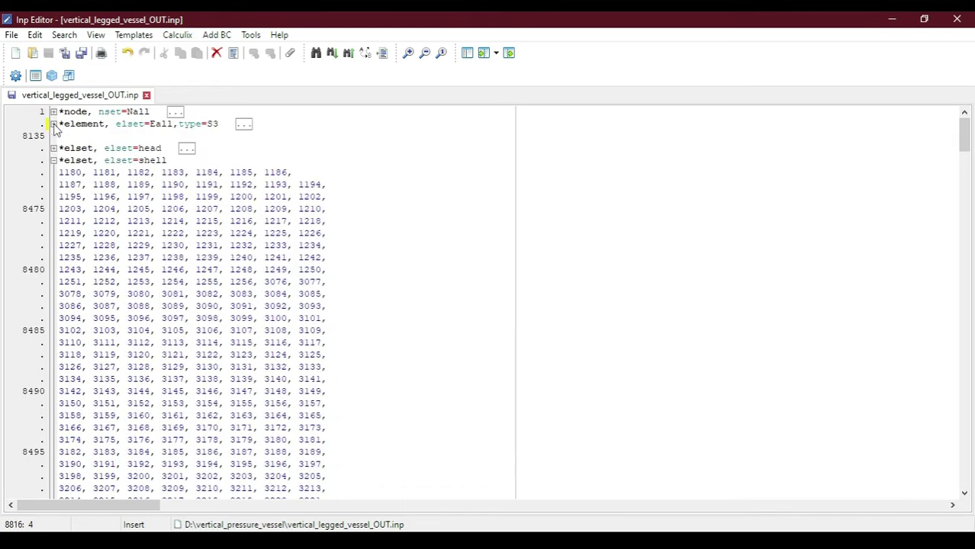
{"action": "left_click", "coordinate": [54, 161]}
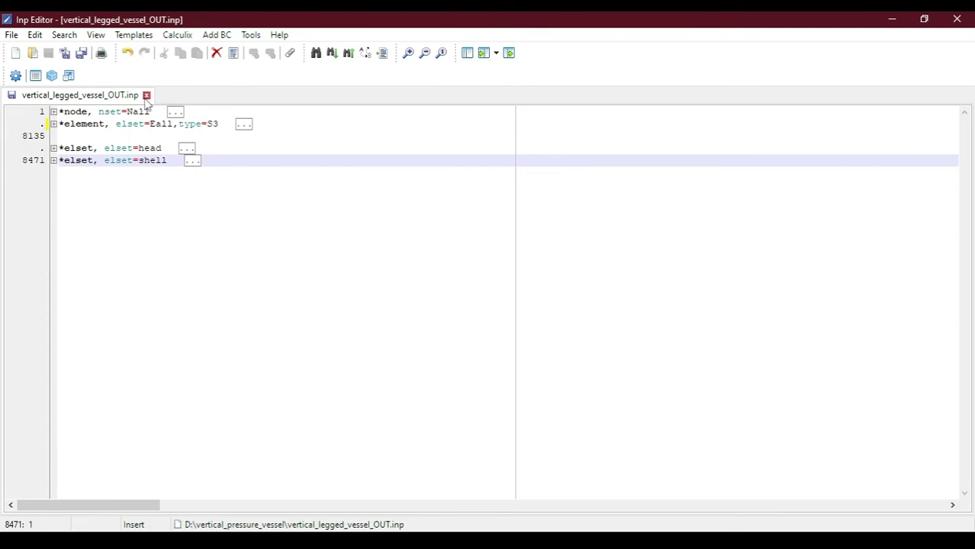
Switch to SALOME and delete the support group from Mesh_1's groups of edges
{"action": "left_click", "coordinate": [328, 540]}
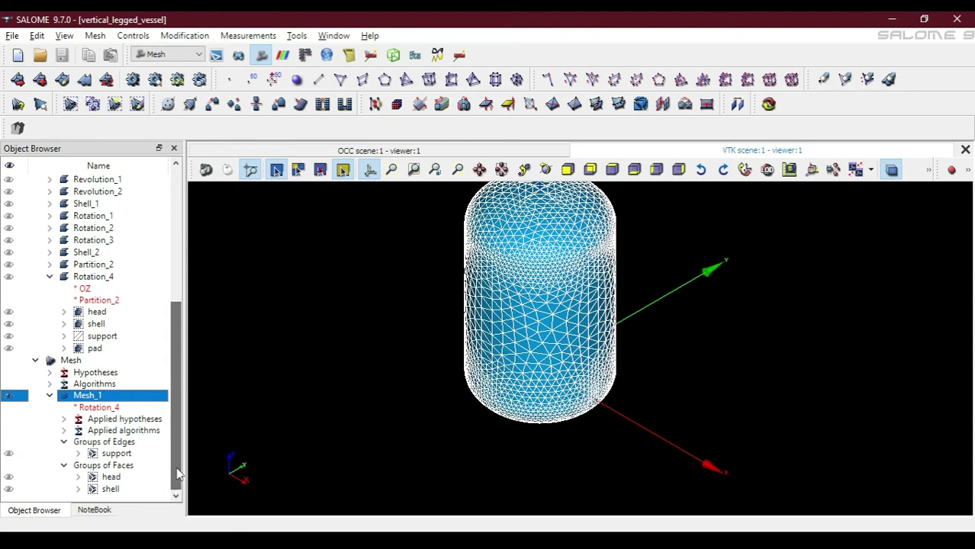
{"action": "right_click", "coordinate": [115, 456]}
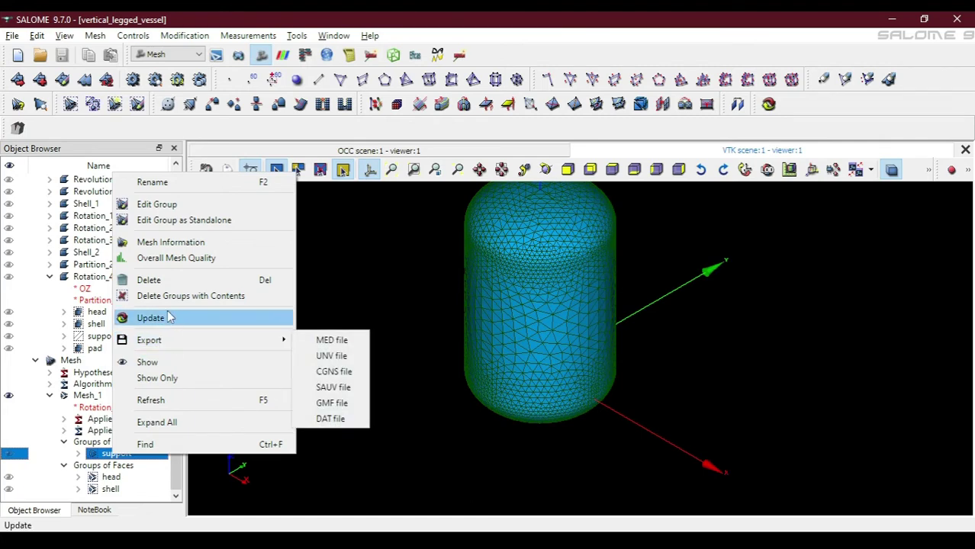
{"action": "left_click", "coordinate": [170, 280]}
{"action": "left_click", "coordinate": [505, 297]}
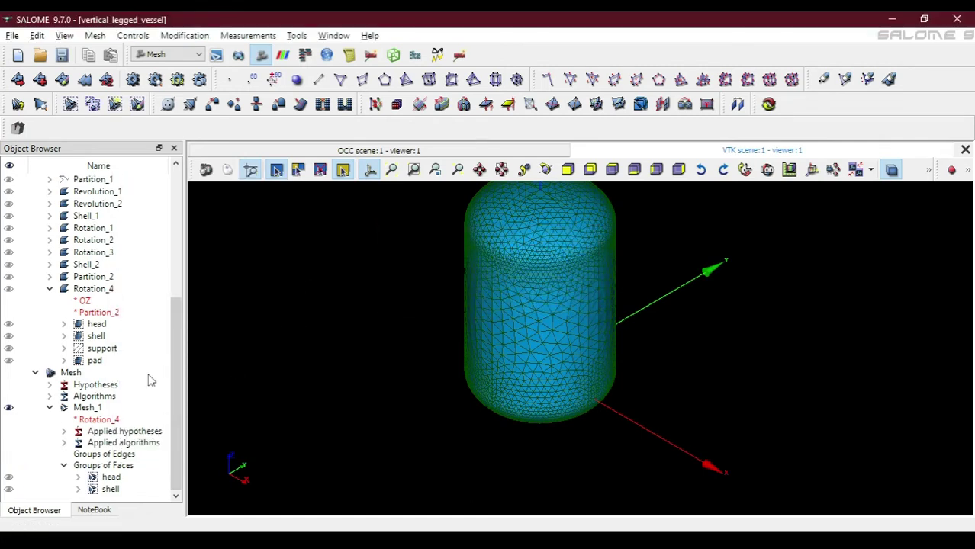
Create a node group on Mesh_1 from the support geometry group of Rotation_4
{"action": "left_click", "coordinate": [93, 408]}
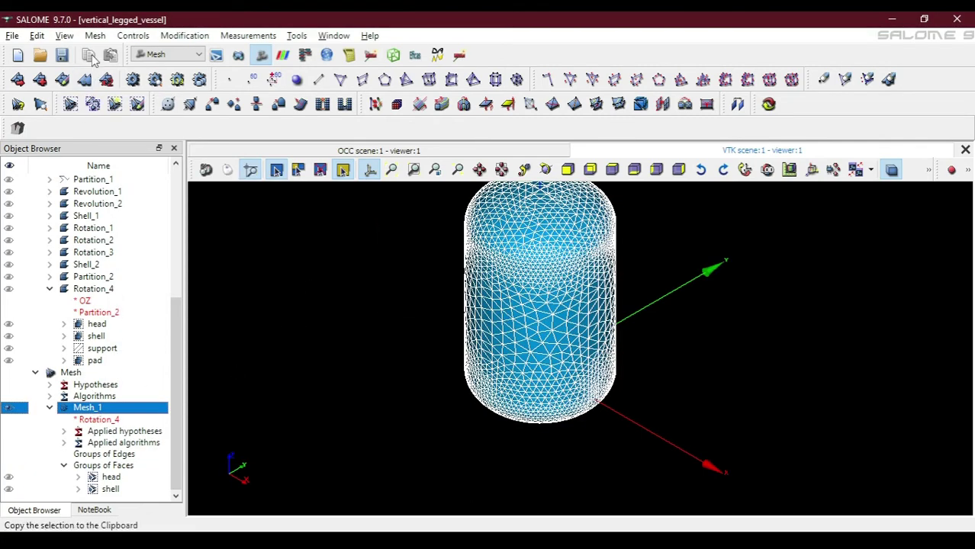
{"action": "right_click", "coordinate": [79, 408]}
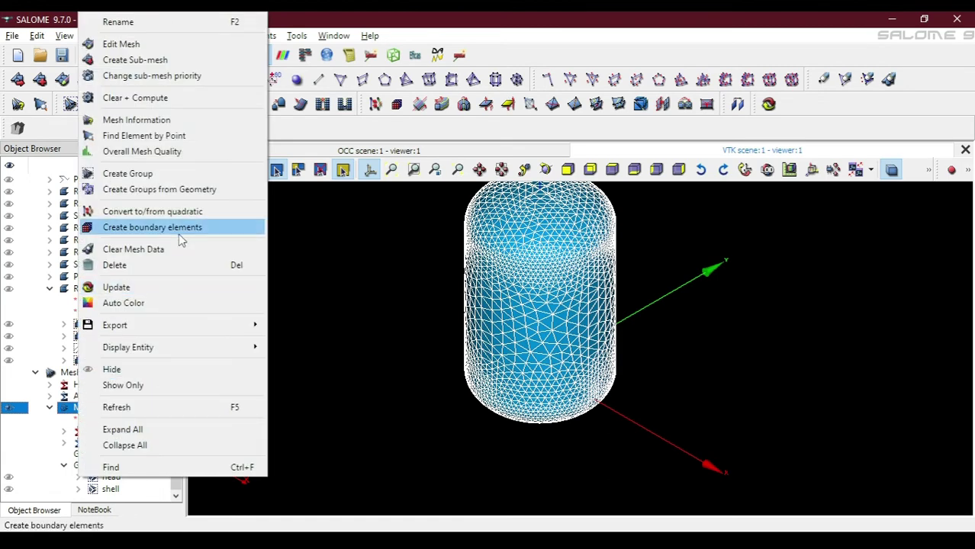
{"action": "left_click", "coordinate": [159, 189]}
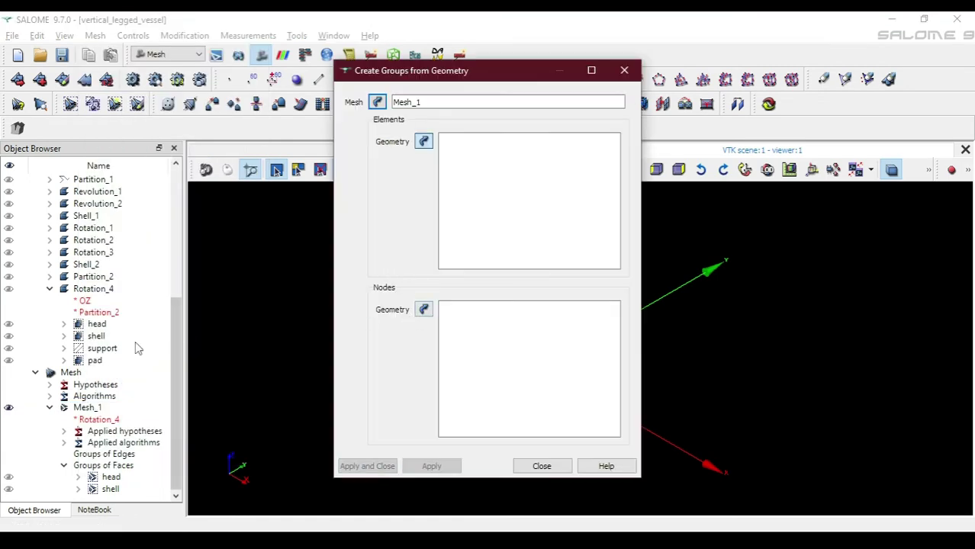
{"action": "left_click", "coordinate": [425, 309]}
{"action": "left_click", "coordinate": [109, 350]}
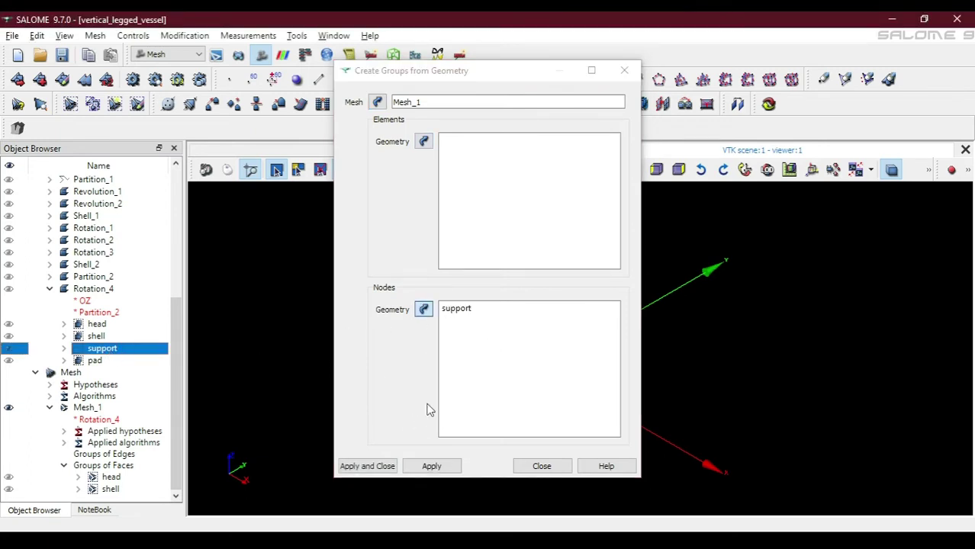
{"action": "left_click", "coordinate": [369, 467]}
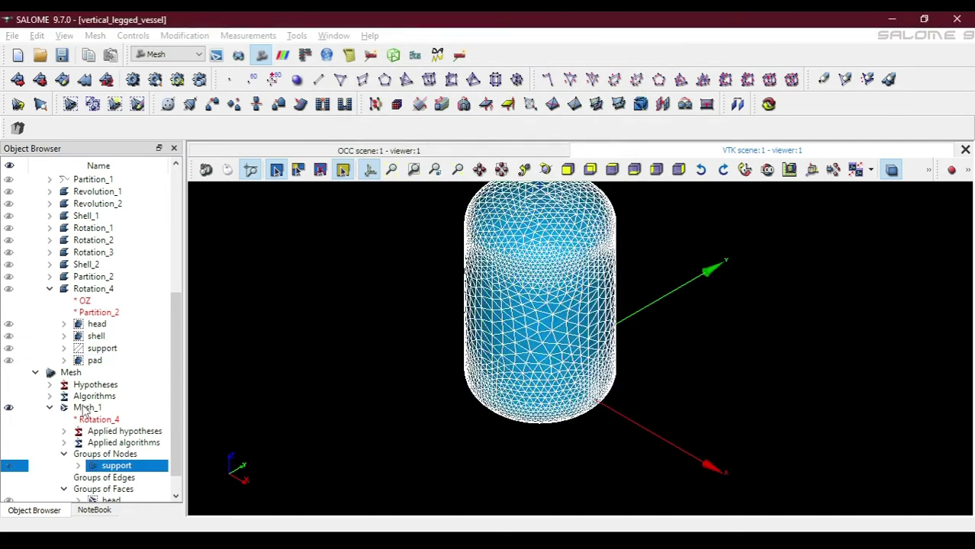
Export Mesh_1 as a UNV file, overwriting vertical_legged_vessel.unv in D:\vertical_pressure_vessel
{"action": "left_click", "coordinate": [87, 407]}
{"action": "right_click", "coordinate": [84, 407]}
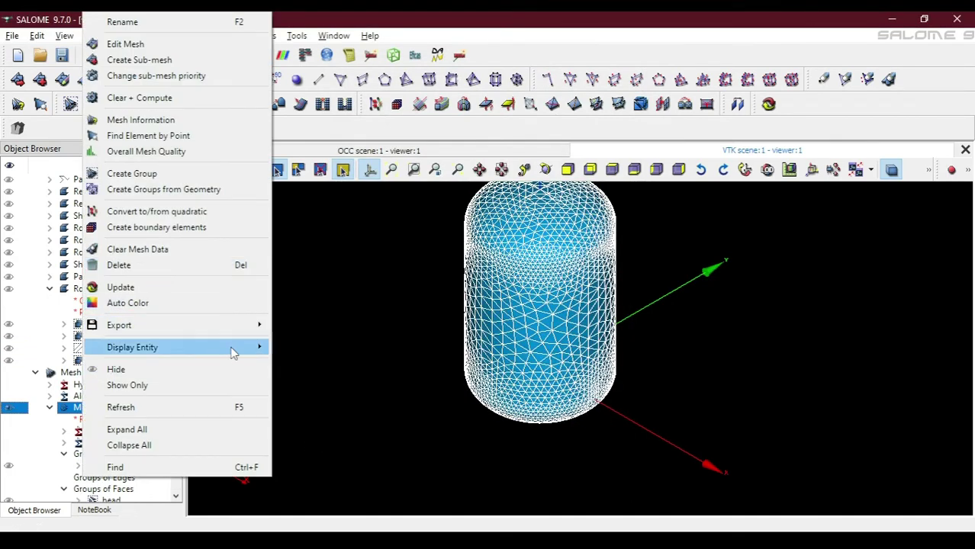
{"action": "mouse_move", "coordinate": [250, 325]}
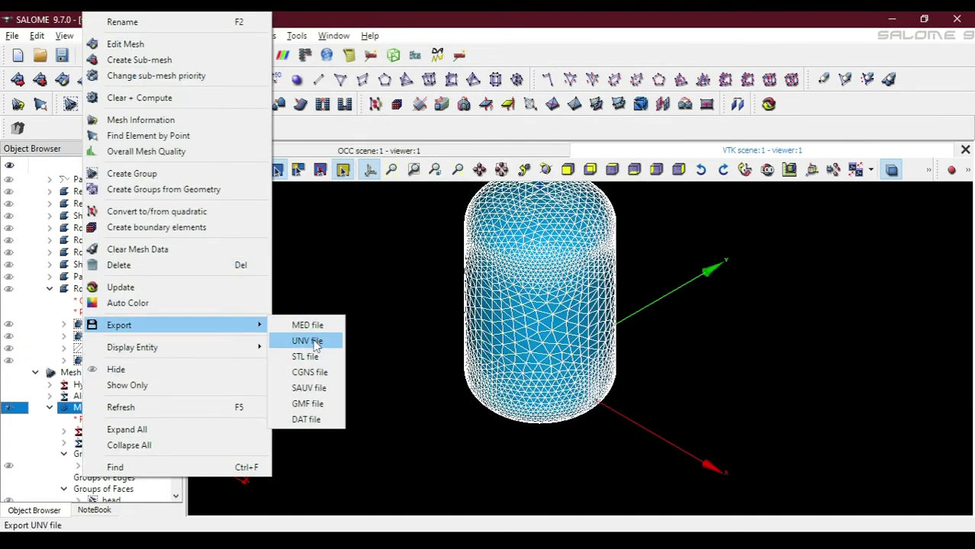
{"action": "left_click", "coordinate": [308, 341]}
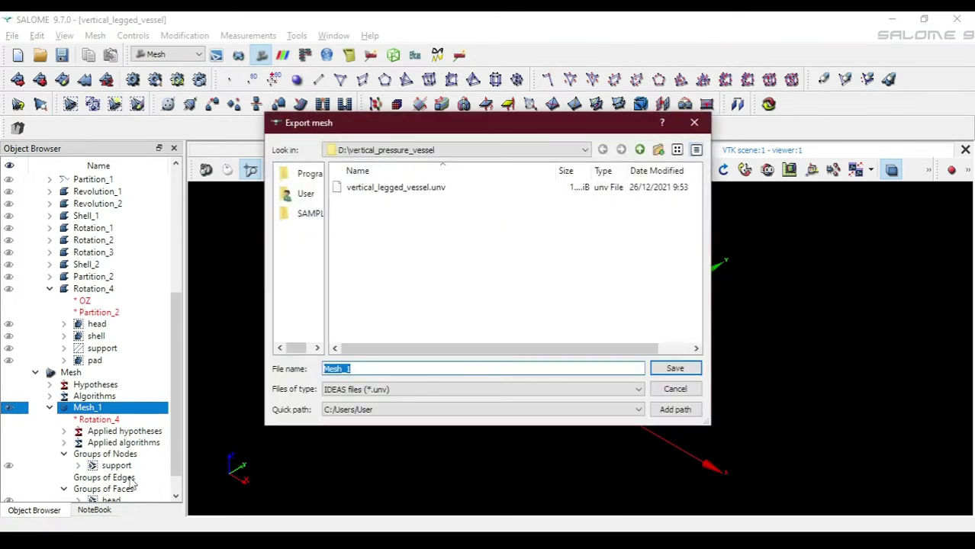
{"action": "left_click", "coordinate": [405, 191]}
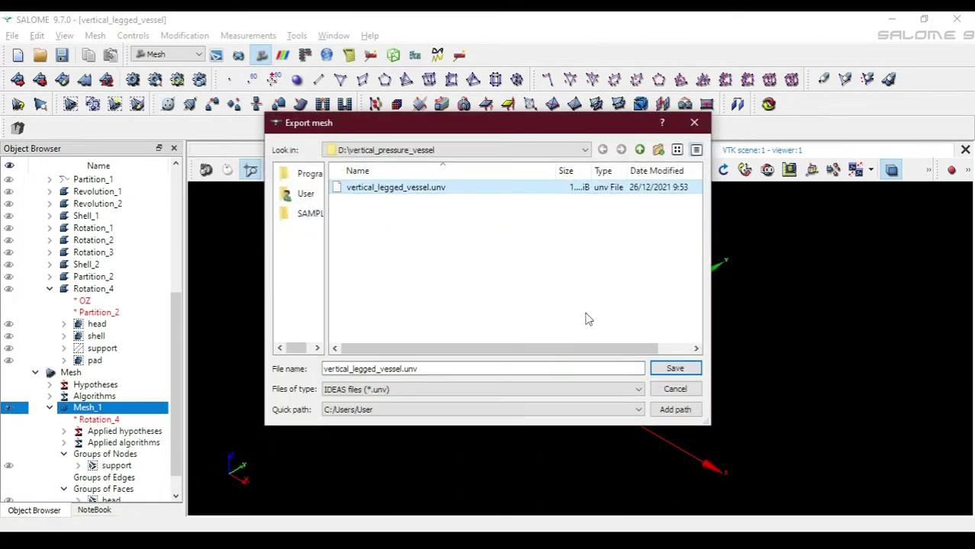
{"action": "left_click", "coordinate": [674, 368]}
{"action": "left_click", "coordinate": [561, 298]}
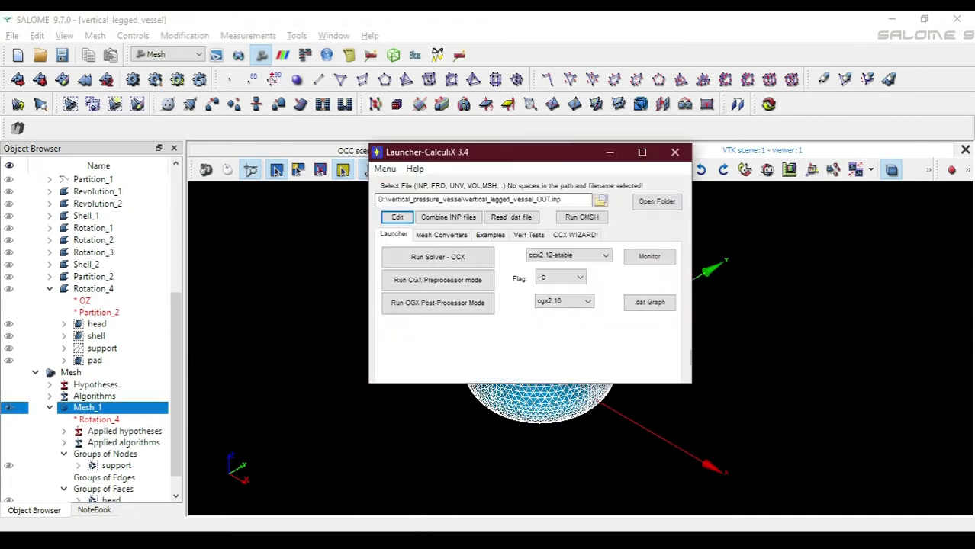
Switch to the CalculiX Launcher, load vertical_legged_vessel.unv, convert it to an INP file with unical, and close the console
{"action": "left_click", "coordinate": [600, 200]}
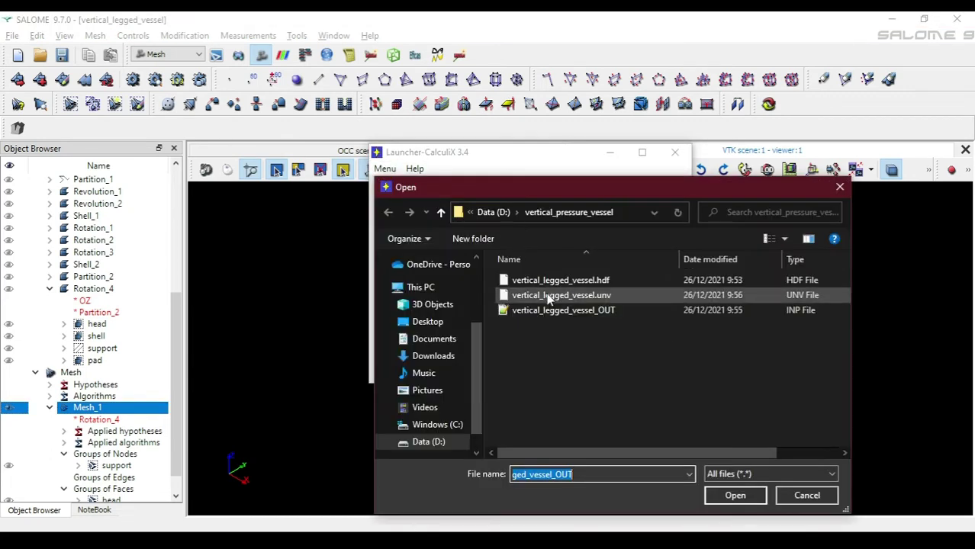
{"action": "double_click", "coordinate": [547, 298]}
{"action": "left_click", "coordinate": [515, 328]}
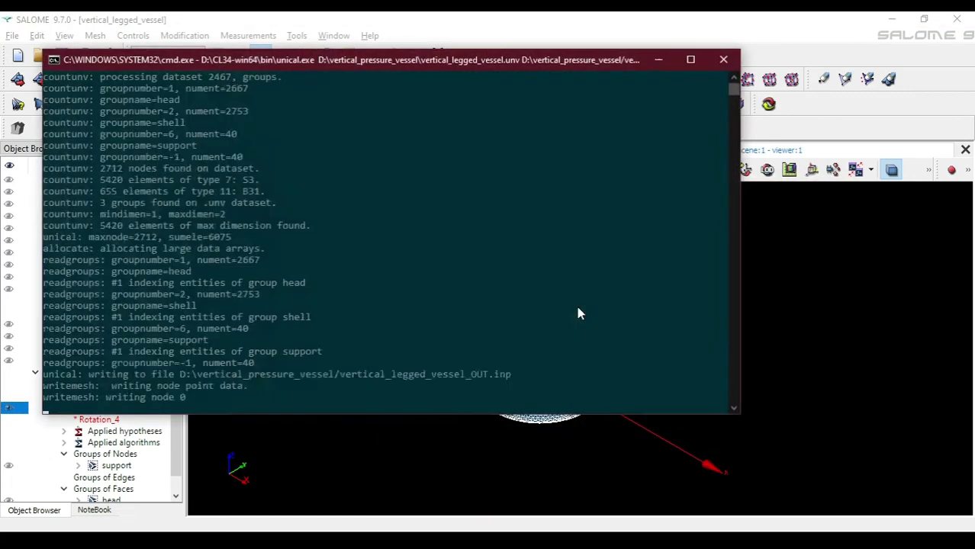
{"action": "left_click", "coordinate": [724, 59]}
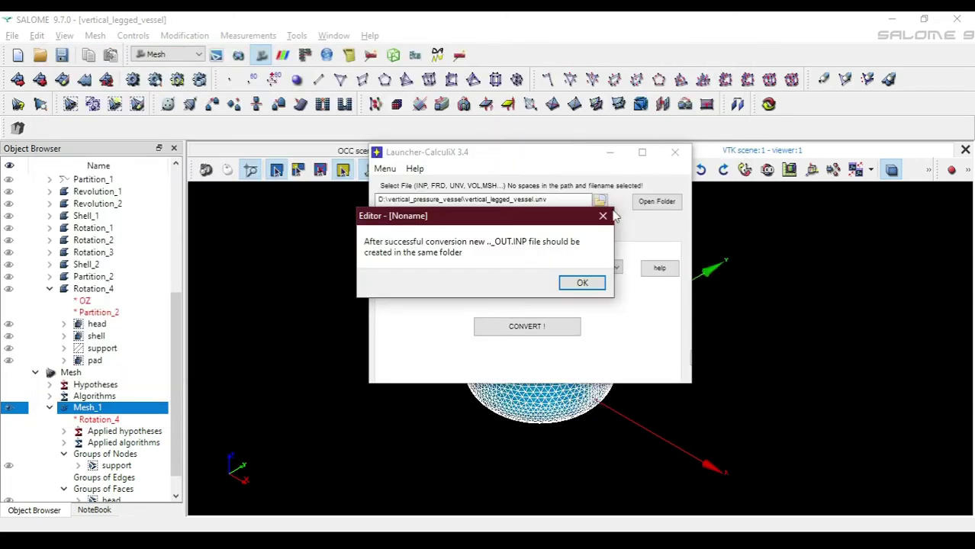
Select vertical_legged_vessel_OUT.inp in the launcher, open it in the Inp Editor and reload the modified file
{"action": "left_click", "coordinate": [576, 283]}
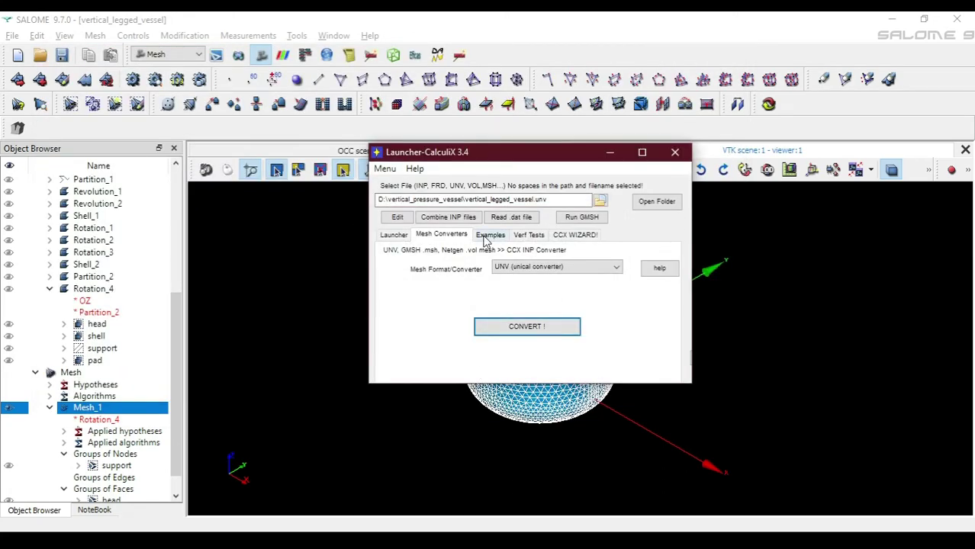
{"action": "left_click", "coordinate": [600, 200]}
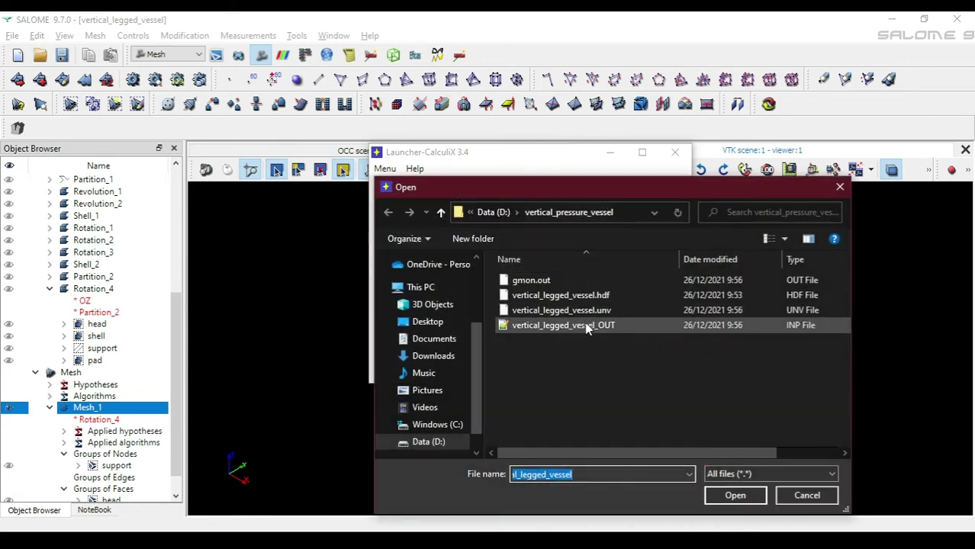
{"action": "left_click", "coordinate": [586, 330]}
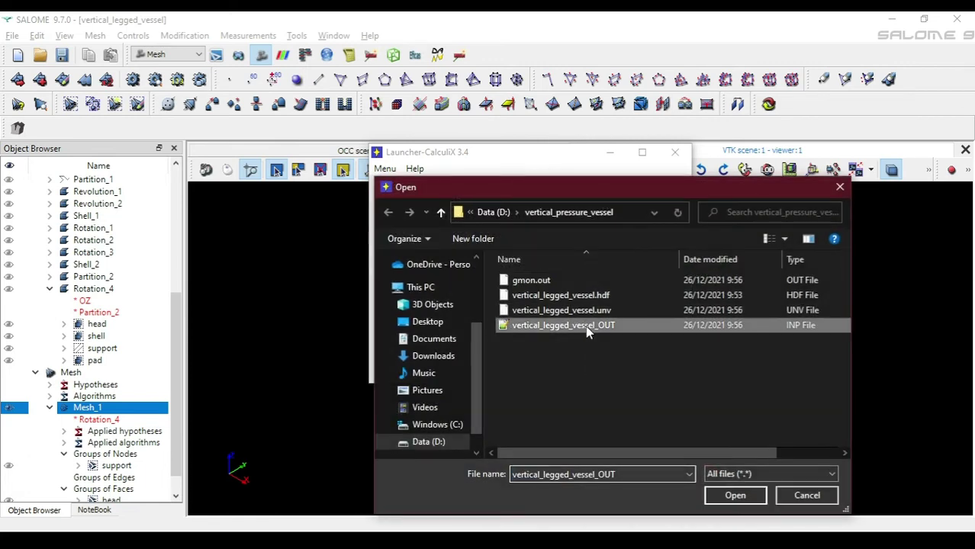
{"action": "left_click", "coordinate": [717, 493]}
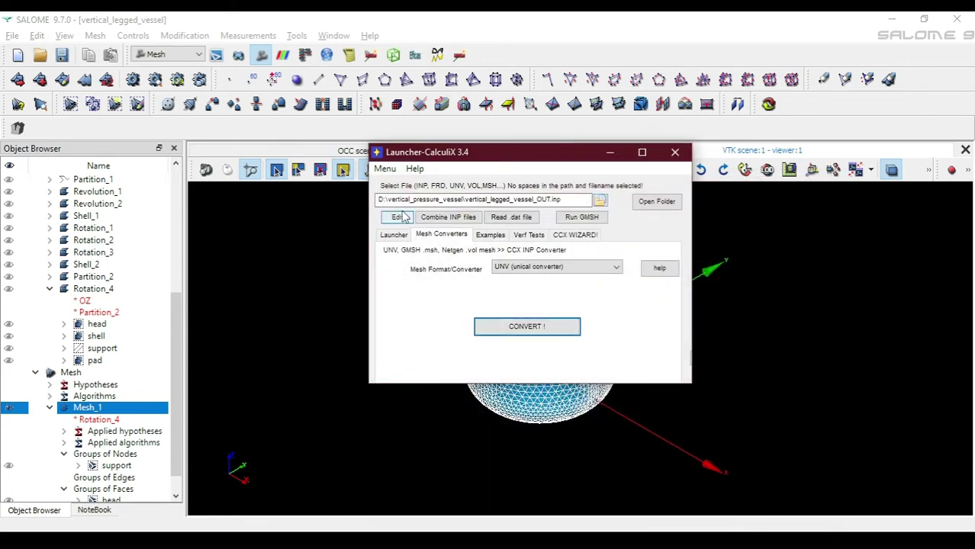
{"action": "left_click", "coordinate": [398, 217]}
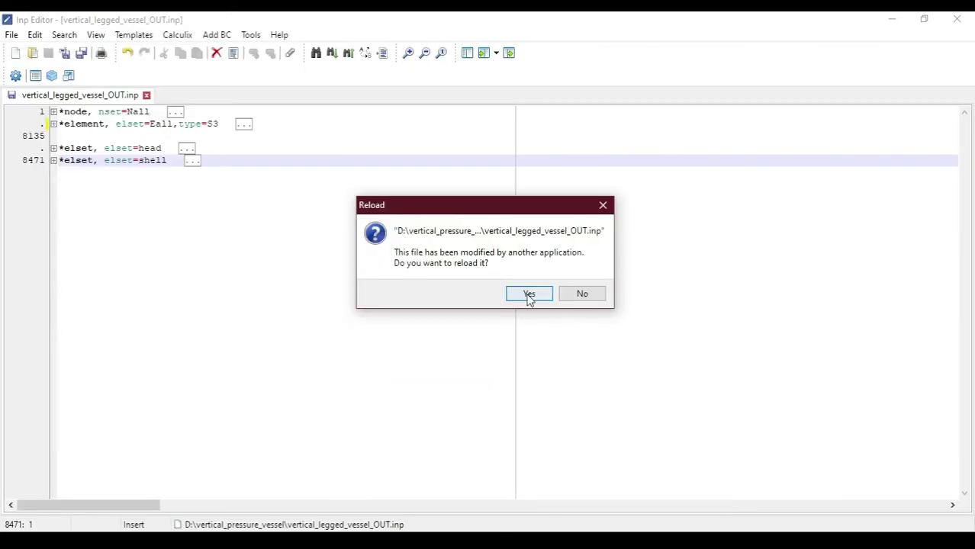
{"action": "left_click", "coordinate": [528, 295]}
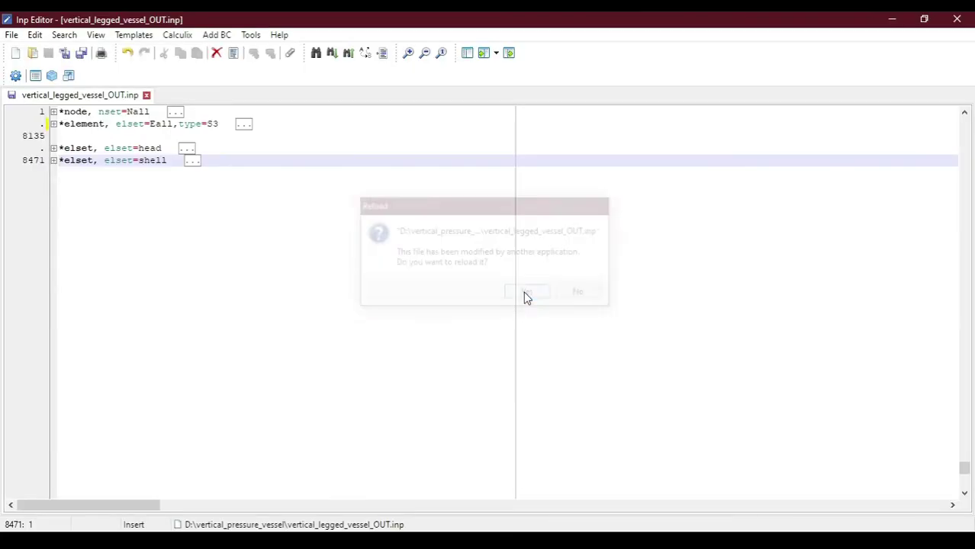
Collapse the Nall node, support node set and S3 element blocks at the start of the file
{"action": "scroll", "coordinate": [849, 315], "scroll_direction": "up", "scroll_amount": 12}
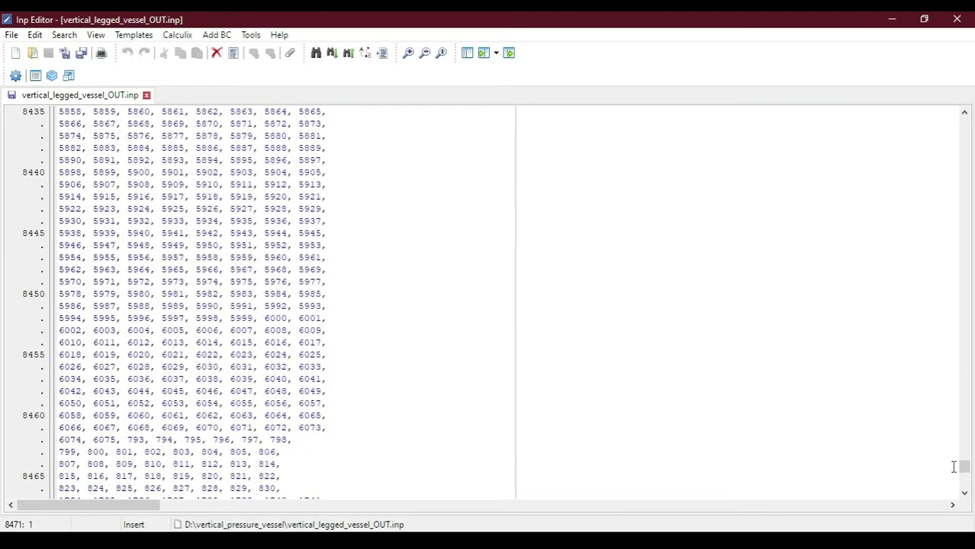
{"action": "left_click_drag", "start_coordinate": [963, 467], "coordinate": [946, 114]}
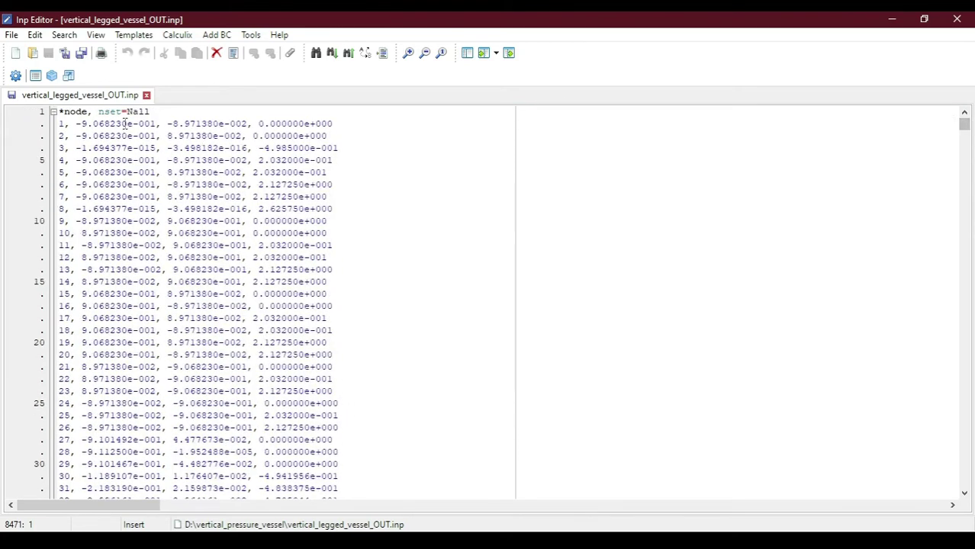
{"action": "left_click", "coordinate": [54, 112]}
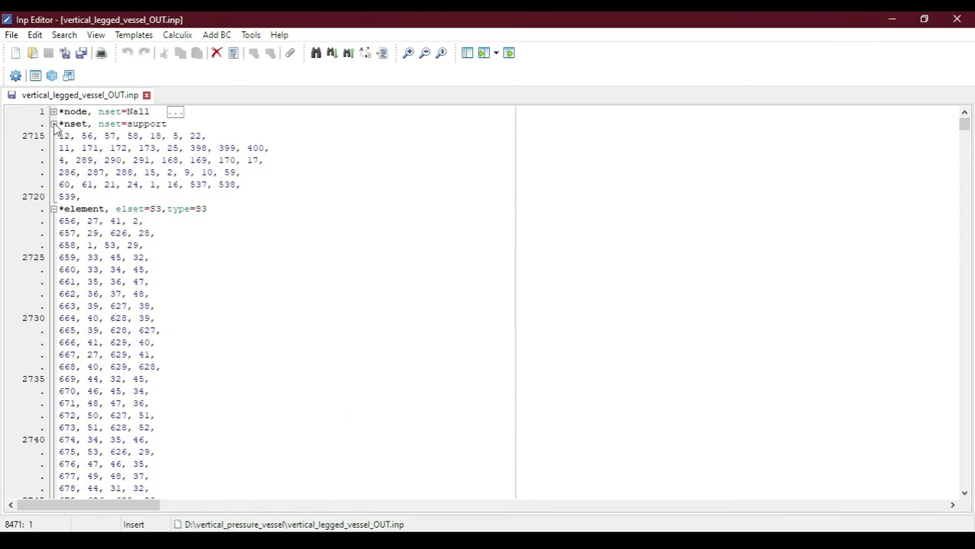
{"action": "left_click", "coordinate": [54, 124]}
{"action": "left_click", "coordinate": [54, 136]}
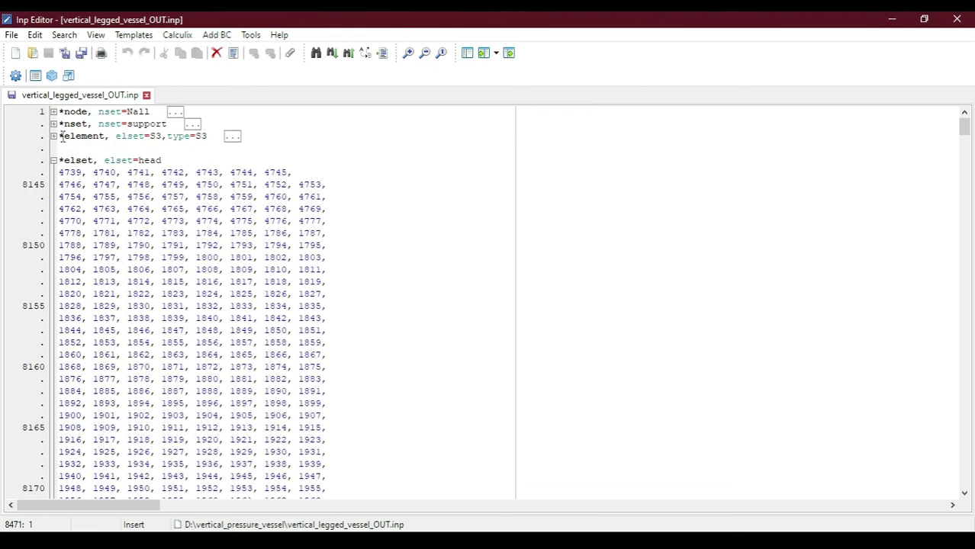
Rename the element set of the S3 elements to Eall, save the file, and collapse the head and shell element sets
{"action": "left_click", "coordinate": [161, 136]}
{"action": "key", "text": "BackSpace"}
{"action": "key", "text": "BackSpace"}
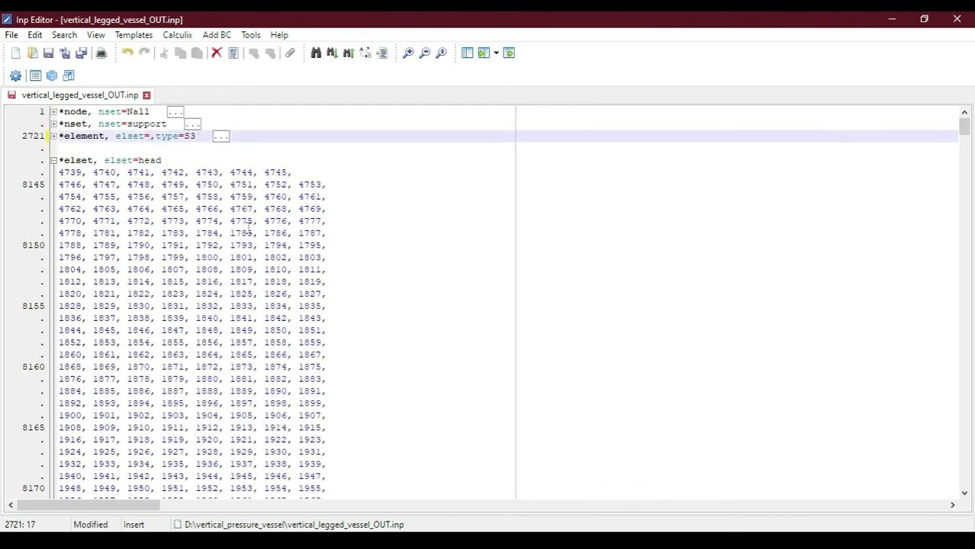
{"action": "type", "text": "Eall"}
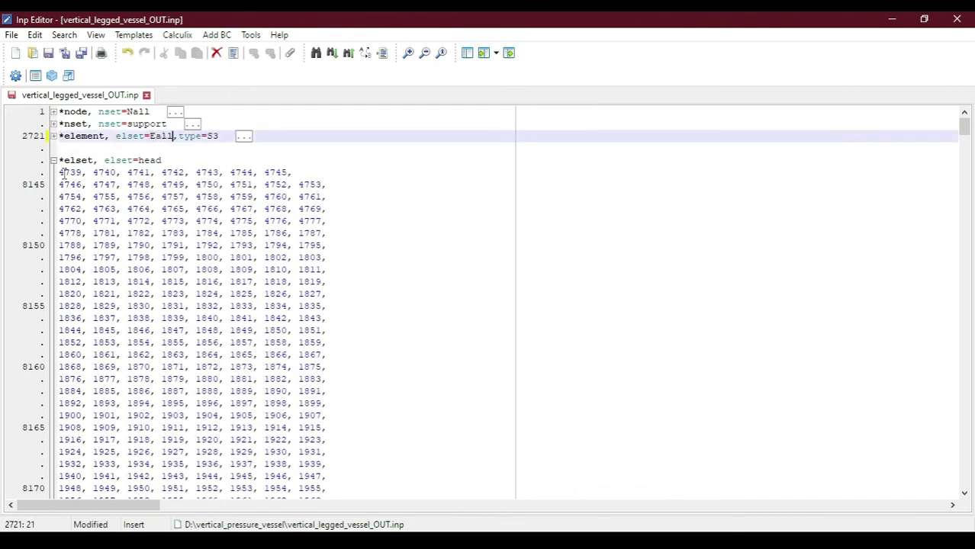
{"action": "left_click", "coordinate": [48, 52]}
{"action": "left_click", "coordinate": [53, 160]}
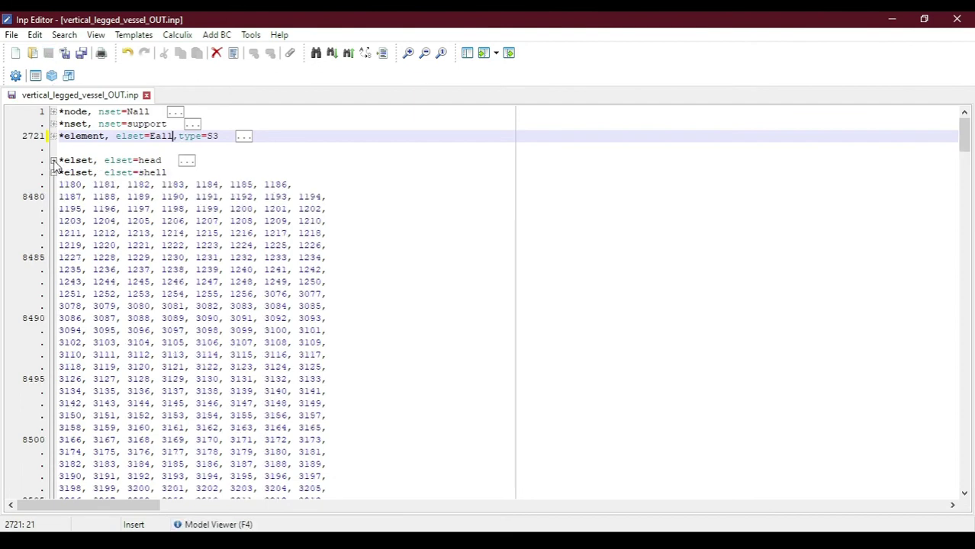
{"action": "left_click", "coordinate": [53, 173]}
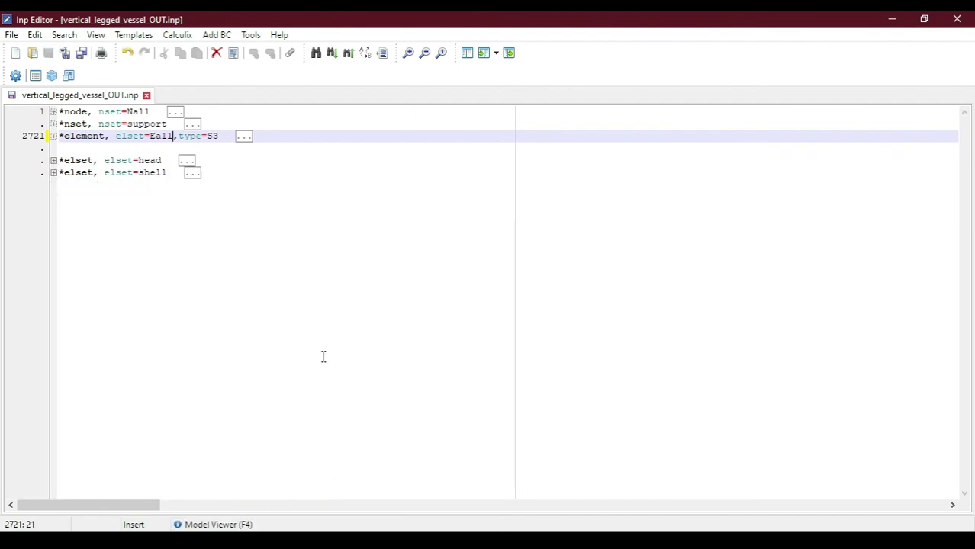
Switch to the CalculiX Launcher, open vertical_legged_vessel_OUT.inp in CGX preprocessor mode and move the graphics window clear of the console
{"action": "left_click", "coordinate": [432, 540]}
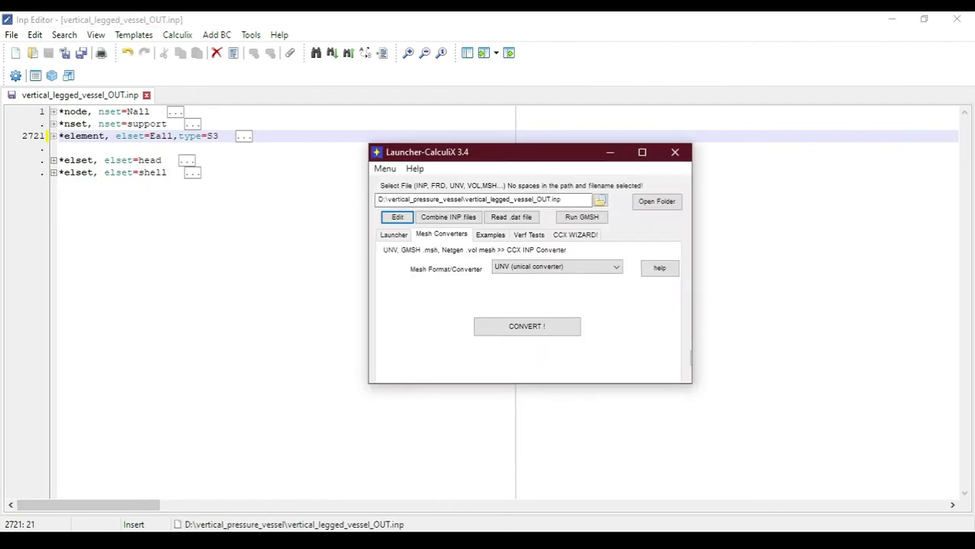
{"action": "left_click", "coordinate": [394, 235]}
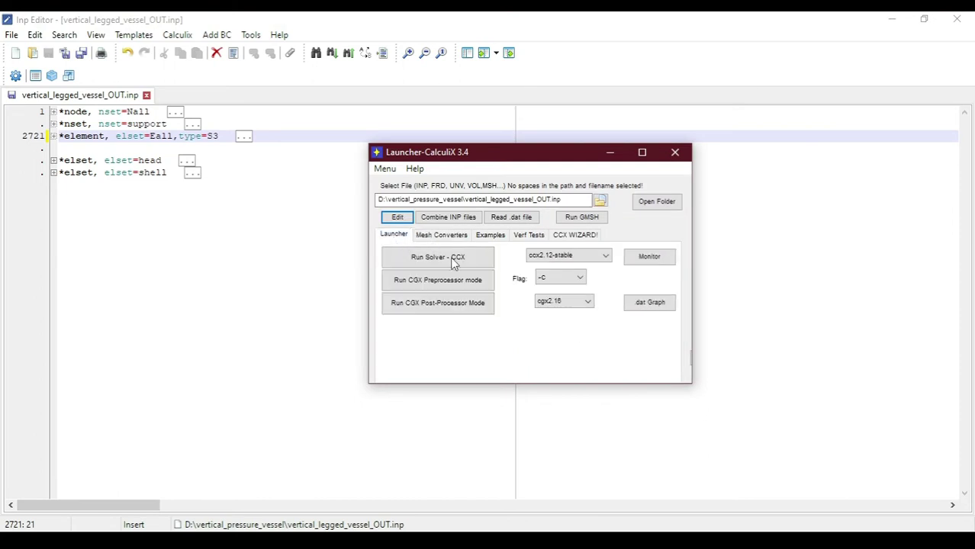
{"action": "left_click", "coordinate": [469, 281]}
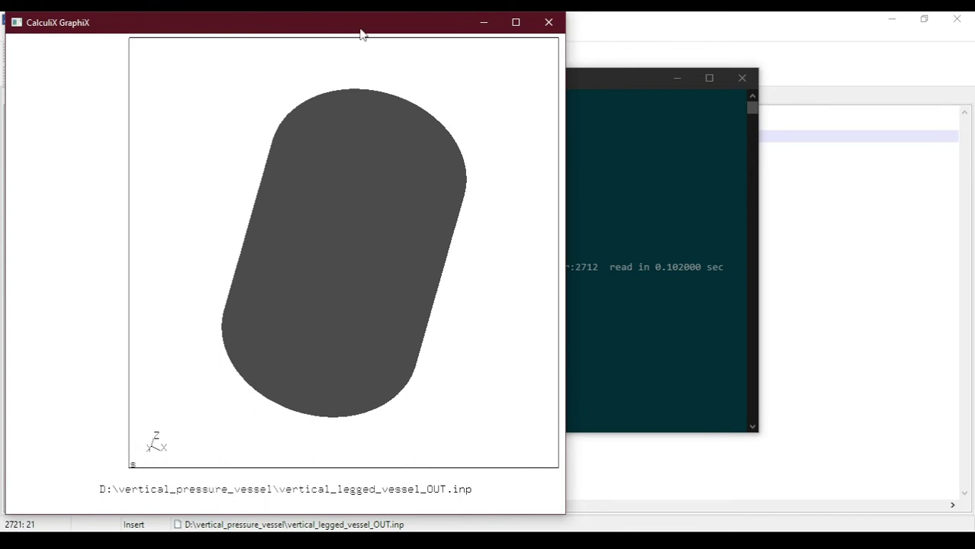
{"action": "left_click_drag", "start_coordinate": [361, 33], "coordinate": [638, 33]}
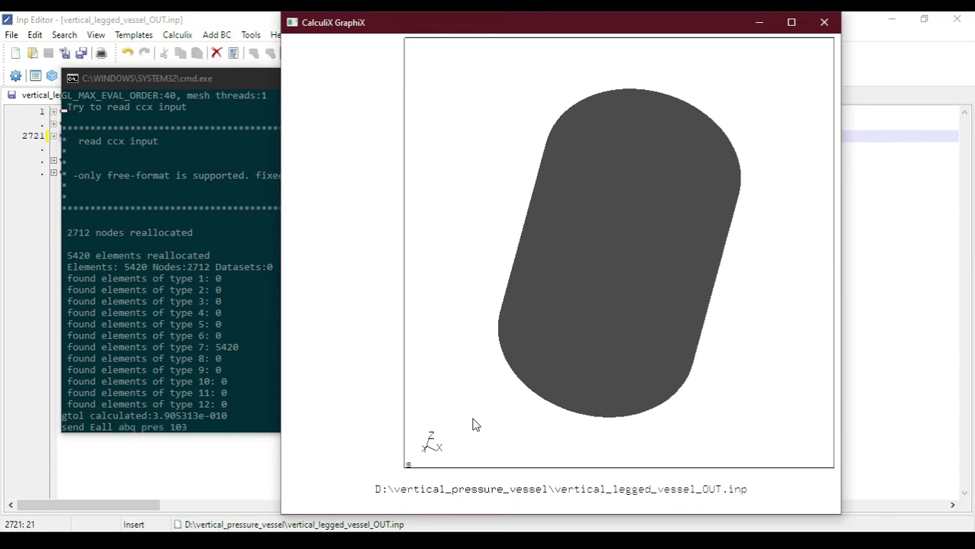
Look up the maximum working pressure in the data sheet and export the pressure load in CGX with "send Eall abq pres 1034214"
{"action": "key", "text": "alt+Tab"}
{"action": "key", "text": "Tab"}
{"action": "key", "text": "Tab"}
{"action": "key", "text": "Tab"}
{"action": "key", "text": "Tab"}
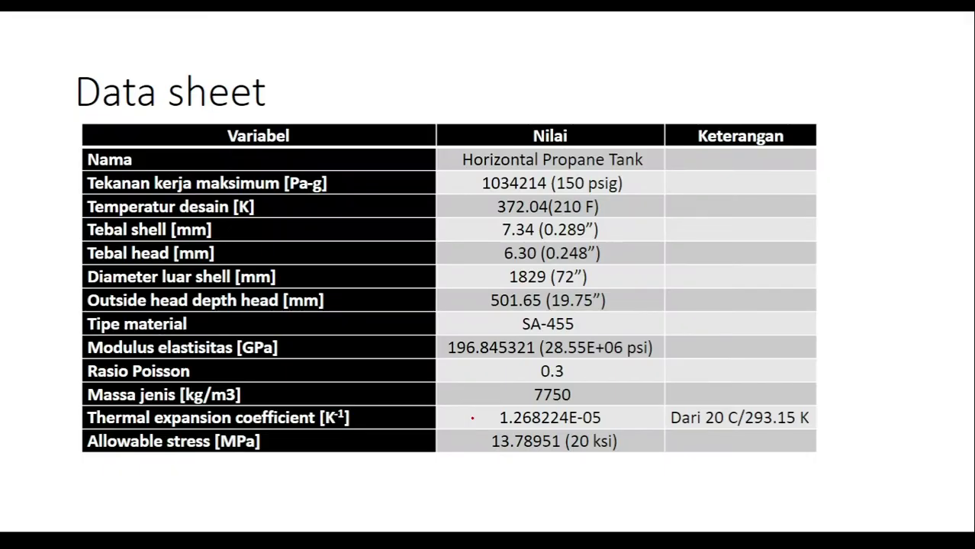
{"action": "key", "text": "alt+Tab"}
{"action": "key", "text": "Tab"}
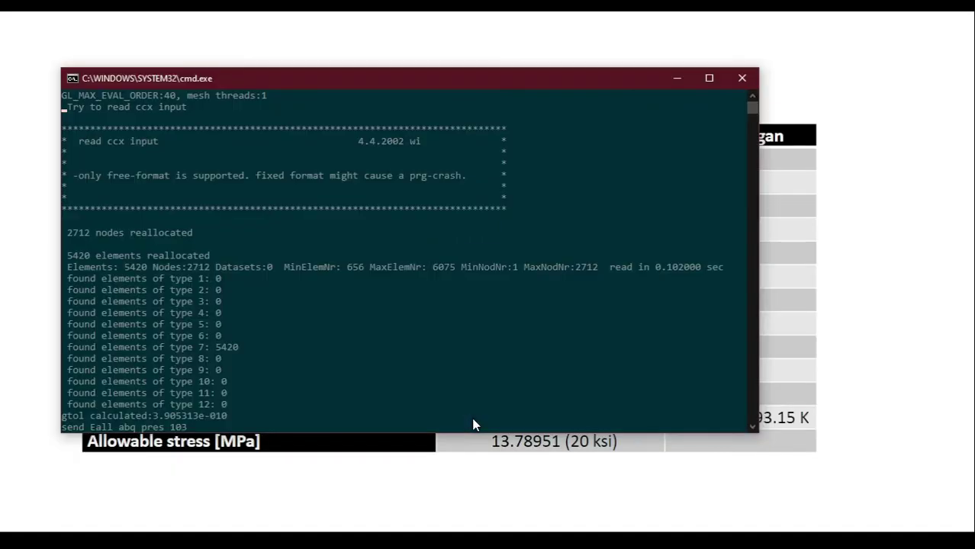
{"action": "key", "text": "alt+Tab"}
{"action": "key", "text": "Tab"}
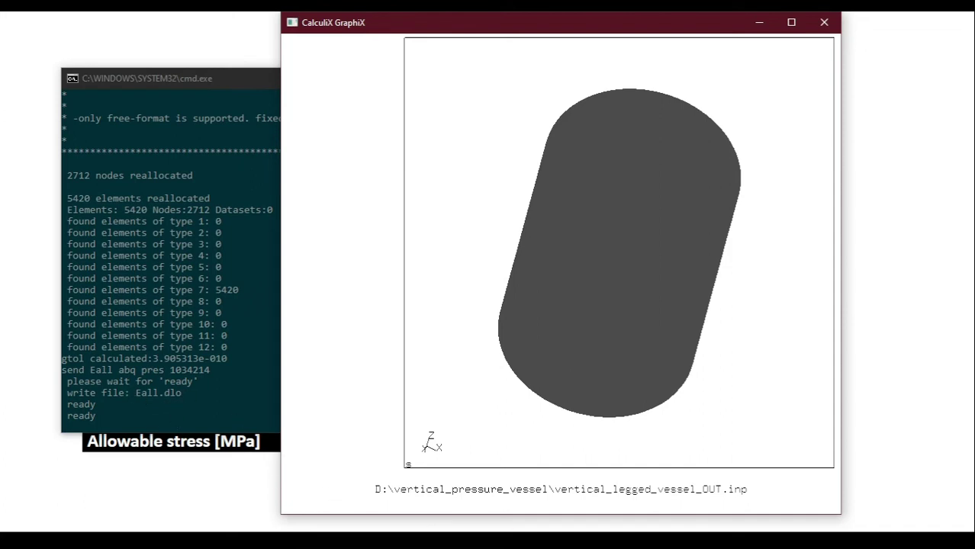
Switch through the CalculiX Launcher to the Inp Editor and create a new blank file
{"action": "left_click", "coordinate": [429, 494]}
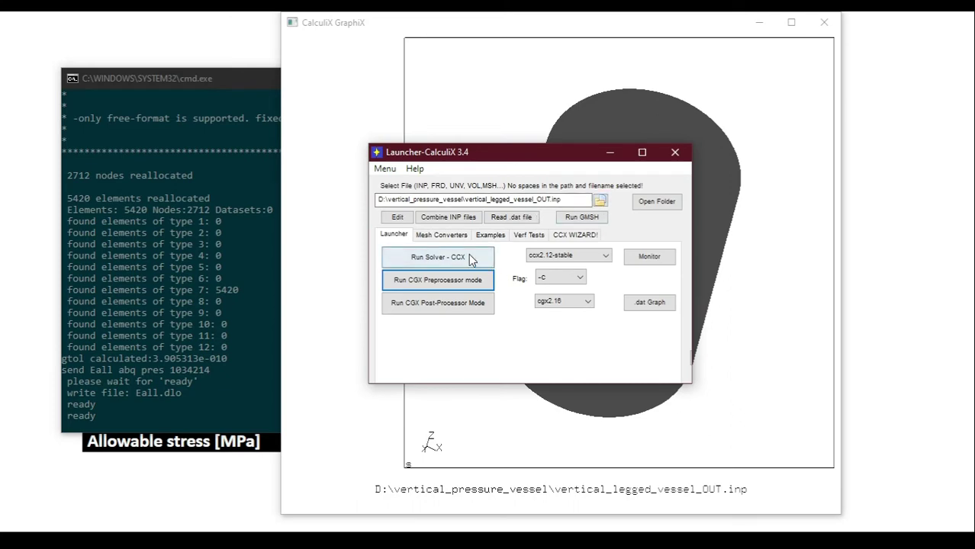
{"action": "left_click", "coordinate": [398, 216]}
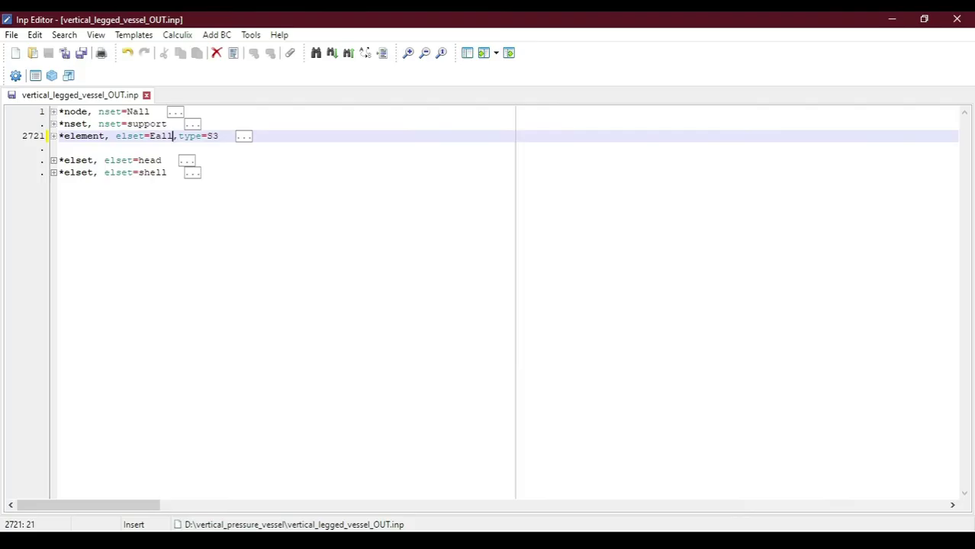
{"action": "left_click", "coordinate": [11, 35]}
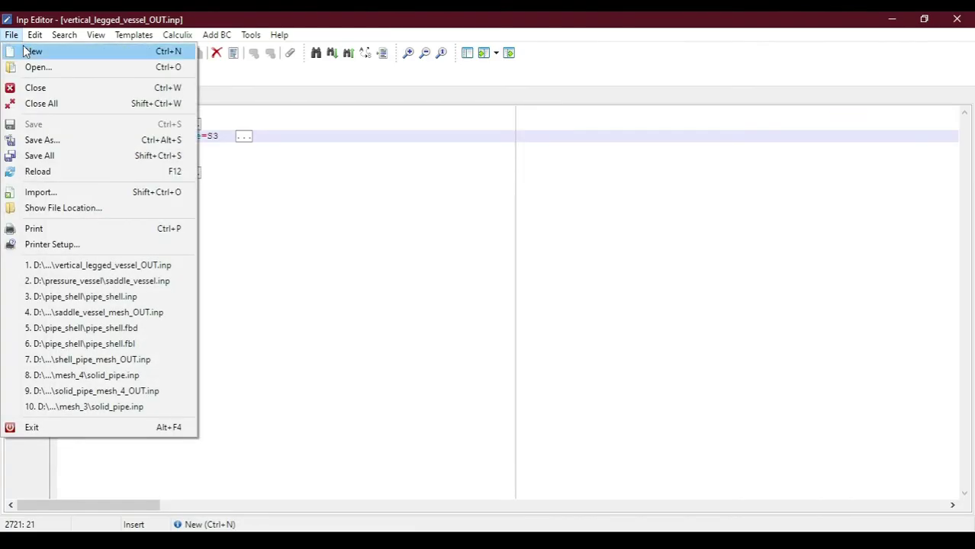
{"action": "left_click", "coordinate": [31, 50]}
Open saddle_vessel.inp from the D:\pressure_vessel_horizontal folder
{"action": "left_click", "coordinate": [12, 35]}
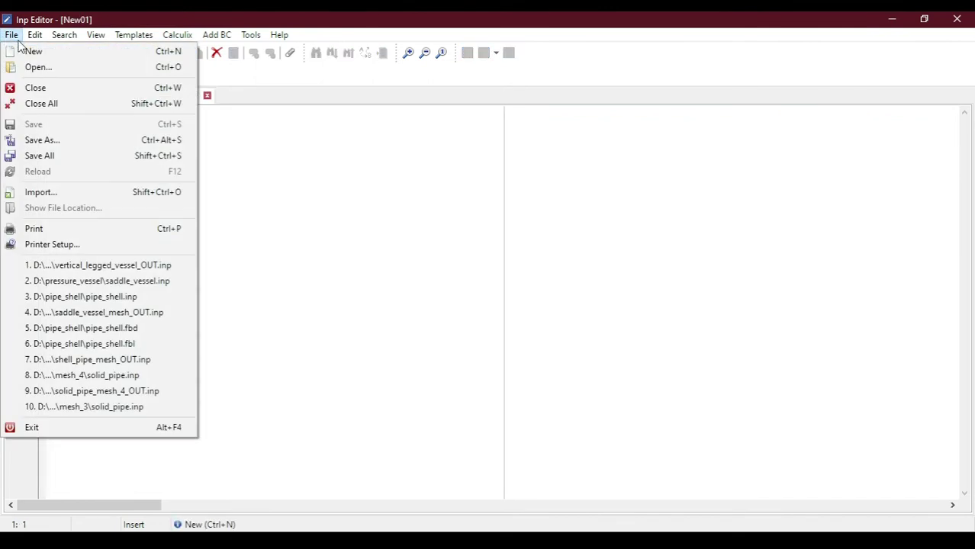
{"action": "left_click", "coordinate": [38, 67]}
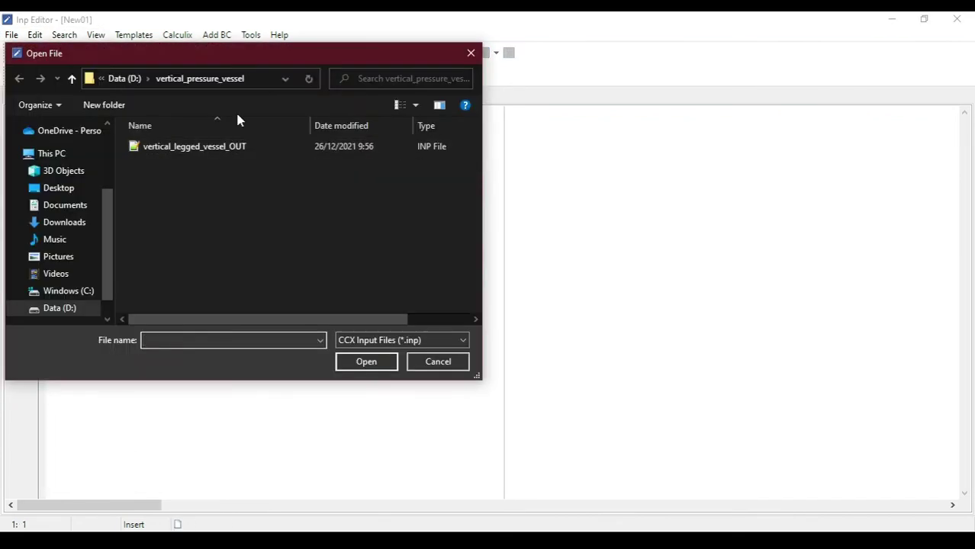
{"action": "left_click", "coordinate": [122, 79]}
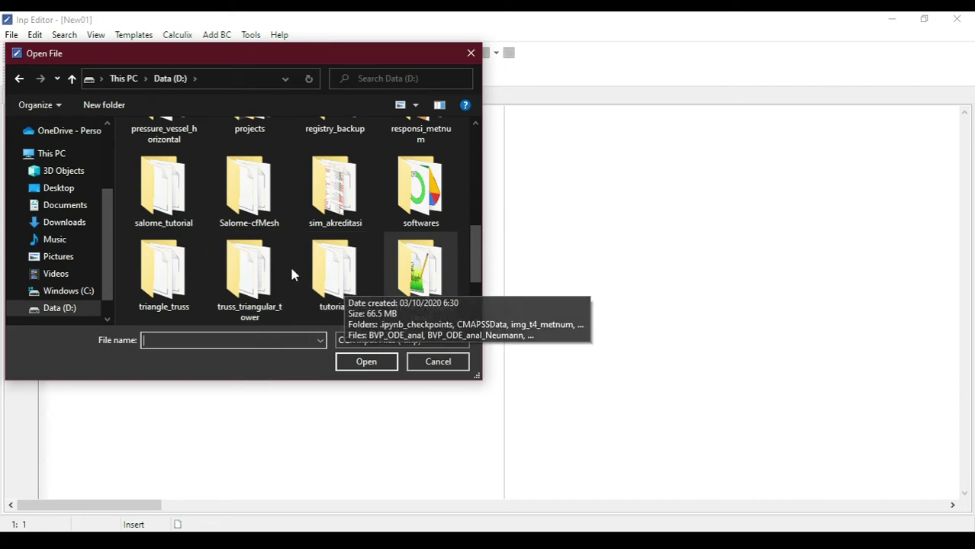
{"action": "scroll", "coordinate": [290, 274], "scroll_direction": "up", "scroll_amount": 4}
{"action": "scroll", "coordinate": [290, 273], "scroll_direction": "down", "scroll_amount": 4}
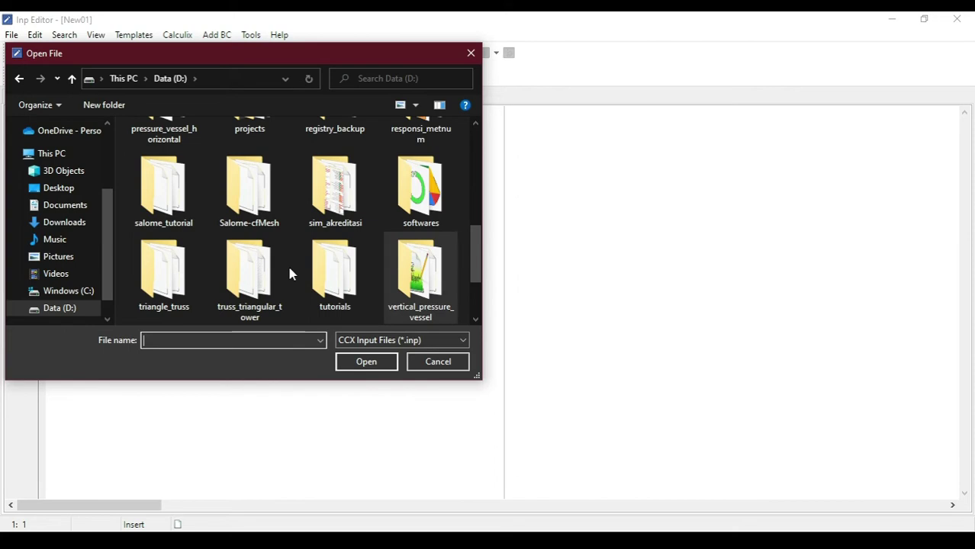
{"action": "scroll", "coordinate": [289, 272], "scroll_direction": "up", "scroll_amount": 3}
{"action": "left_click", "coordinate": [190, 252]}
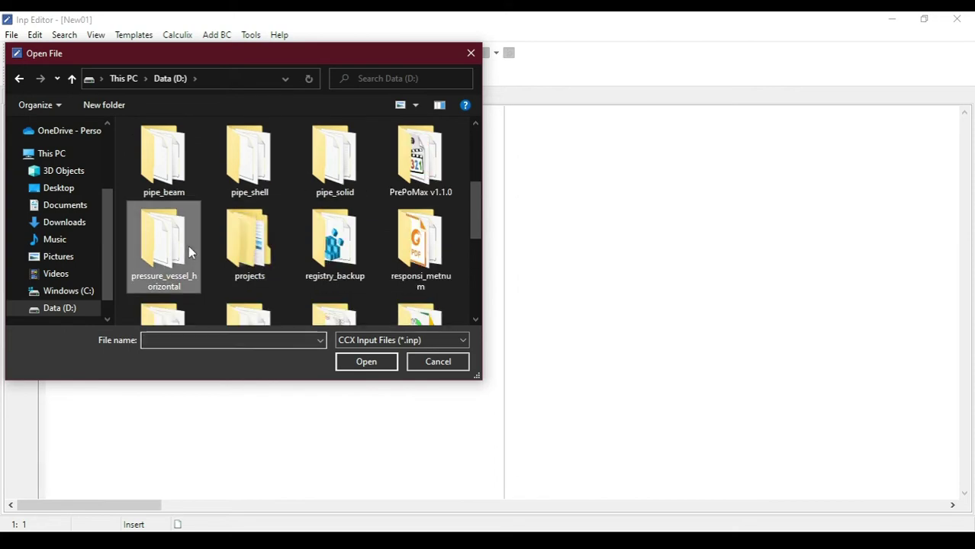
{"action": "double_click", "coordinate": [190, 252]}
{"action": "double_click", "coordinate": [181, 149]}
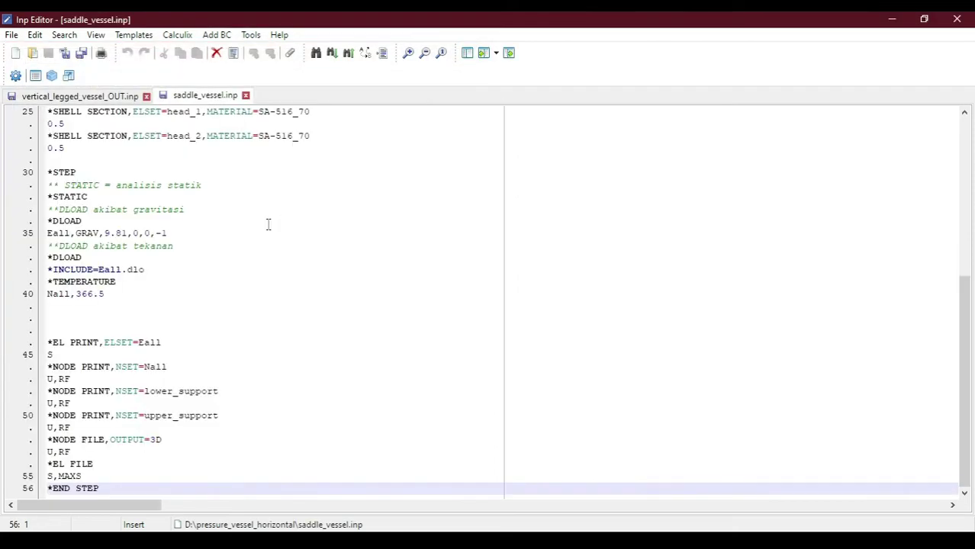
Copy the entire contents of saddle_vessel.inp into a new file
{"action": "scroll", "coordinate": [97, 180], "scroll_direction": "up", "scroll_amount": 8}
{"action": "key", "text": "ctrl+a"}
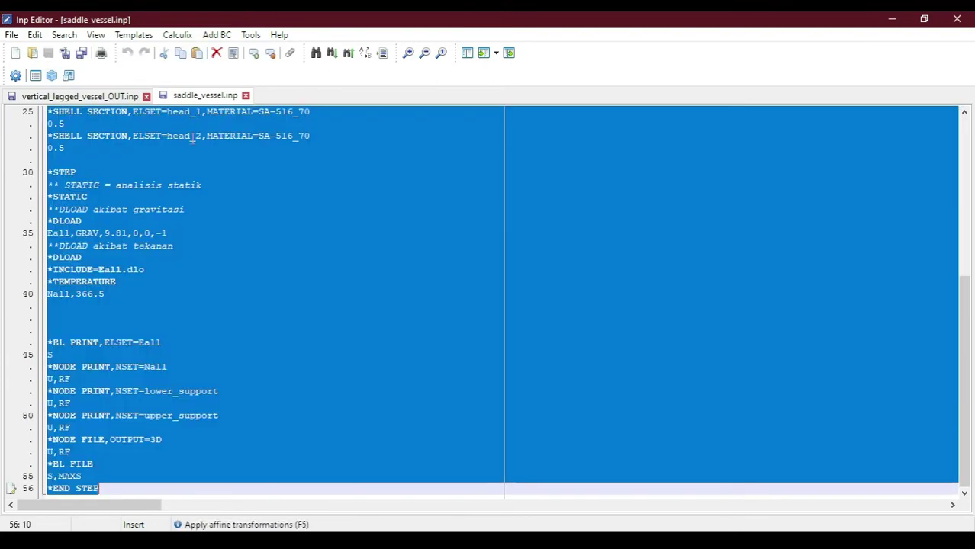
{"action": "left_click", "coordinate": [16, 53]}
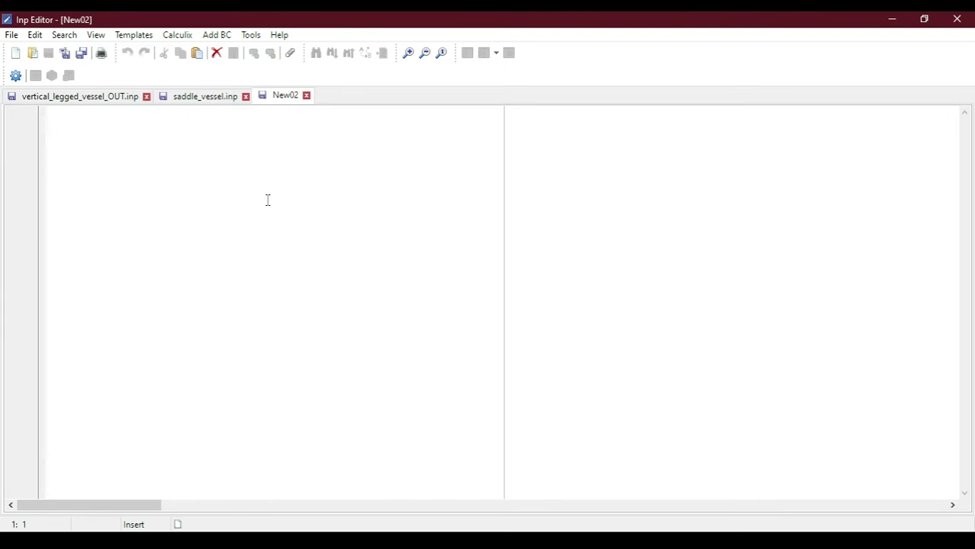
{"action": "key", "text": "ctrl+v"}
{"action": "scroll", "coordinate": [229, 192], "scroll_direction": "up", "scroll_amount": 12}
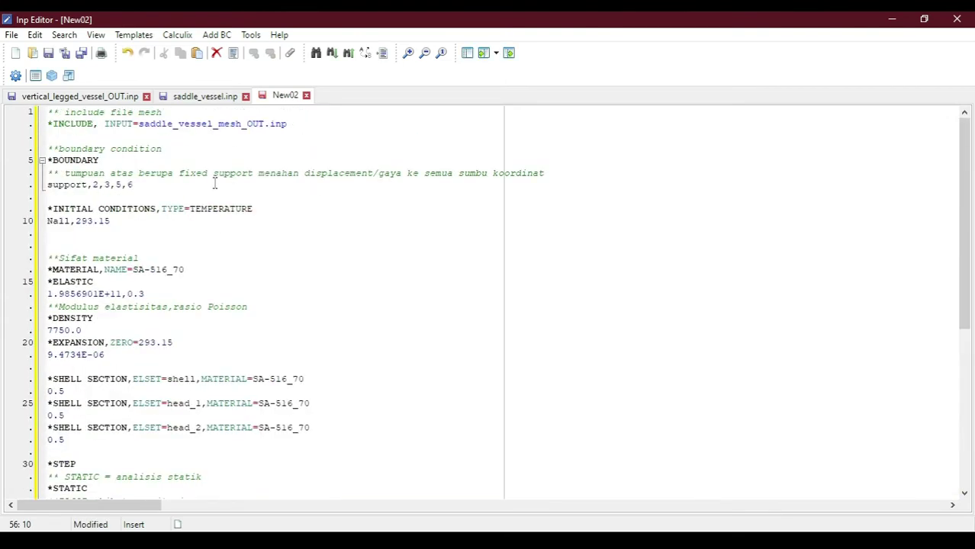
Change the included mesh file on the *INCLUDE line to vertical_legged_vessel_OUT.inp
{"action": "left_click", "coordinate": [173, 123]}
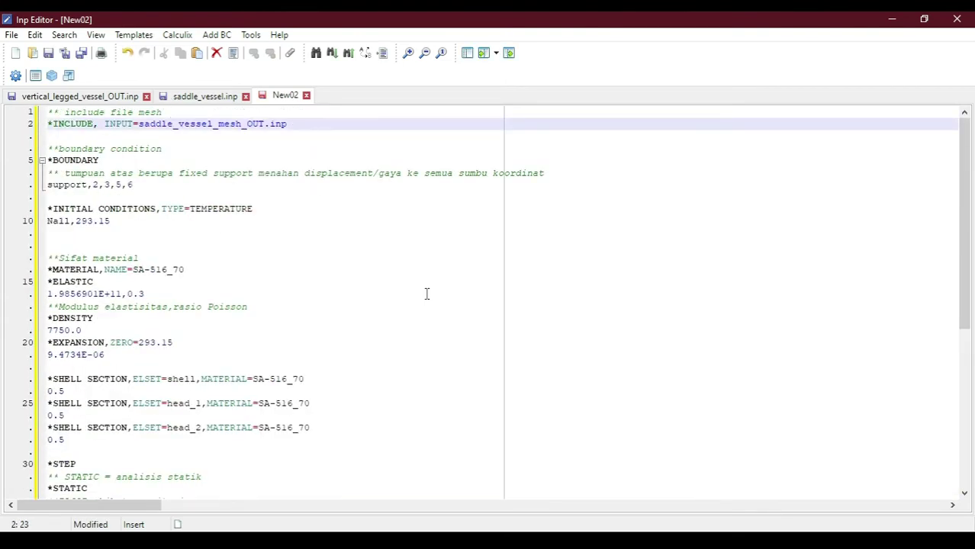
{"action": "key", "text": "BackSpace"}
{"action": "key", "text": "BackSpace"}
{"action": "key", "text": "BackSpace"}
{"action": "key", "text": "BackSpace"}
{"action": "key", "text": "BackSpace"}
{"action": "key", "text": "BackSpace"}
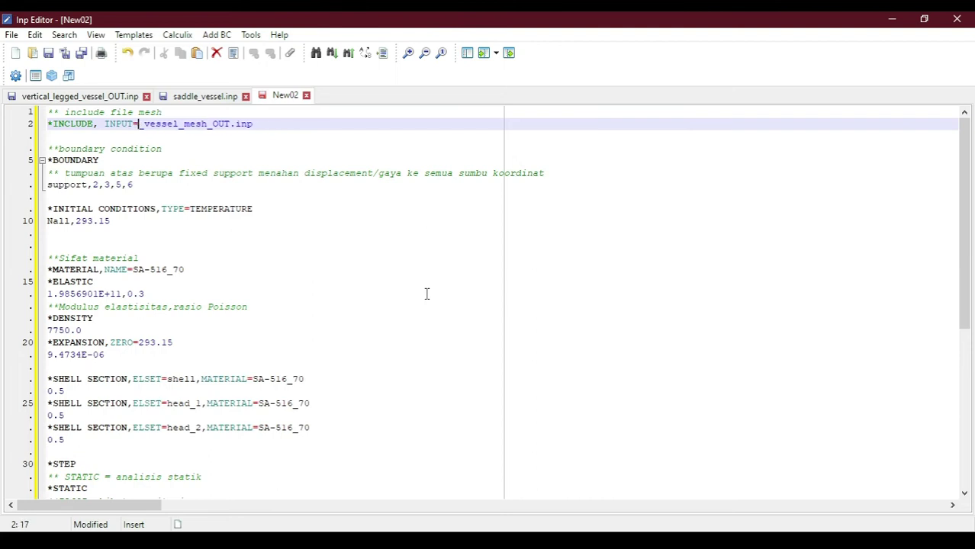
{"action": "key", "text": "Right"}
{"action": "key", "text": "Right"}
{"action": "key", "text": "Right"}
{"action": "key", "text": "Right"}
{"action": "key", "text": "Right"}
{"action": "key", "text": "Right"}
{"action": "key", "text": "Right"}
{"action": "key", "text": "Right"}
{"action": "key", "text": "Right"}
{"action": "key", "text": "Right"}
{"action": "key", "text": "Right"}
{"action": "key", "text": "Right"}
{"action": "key", "text": "Right"}
{"action": "key", "text": "Right"}
{"action": "key", "text": "Right"}
{"action": "key", "text": "Right"}
{"action": "key", "text": "Right"}
{"action": "key", "text": "BackSpace"}
{"action": "key", "text": "BackSpace"}
{"action": "key", "text": "BackSpace"}
{"action": "key", "text": "BackSpace"}
{"action": "key", "text": "BackSpace"}
{"action": "key", "text": "BackSpace"}
{"action": "key", "text": "BackSpace"}
{"action": "key", "text": "BackSpace"}
{"action": "key", "text": "BackSpace"}
{"action": "key", "text": "BackSpace"}
{"action": "key", "text": "BackSpace"}
{"action": "key", "text": "BackSpace"}
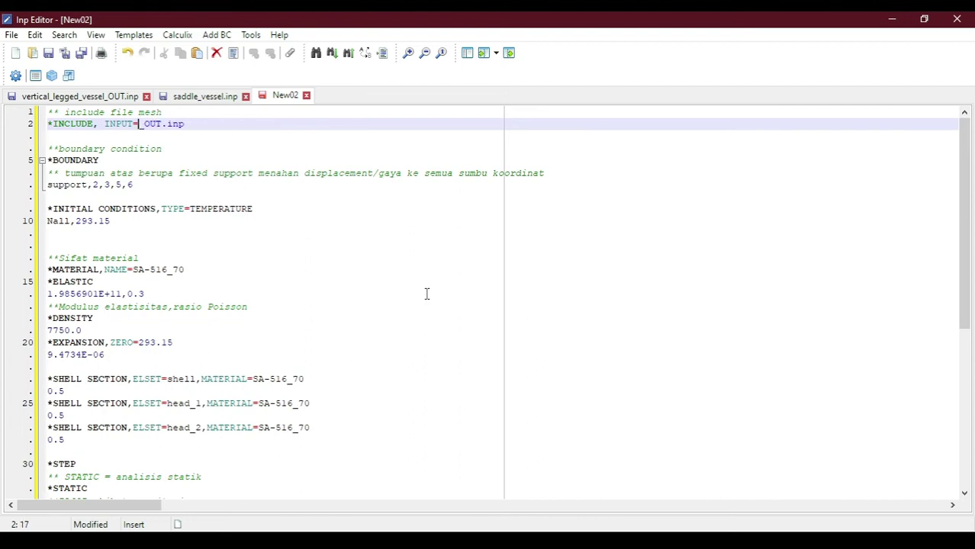
{"action": "type", "text": "vertical"}
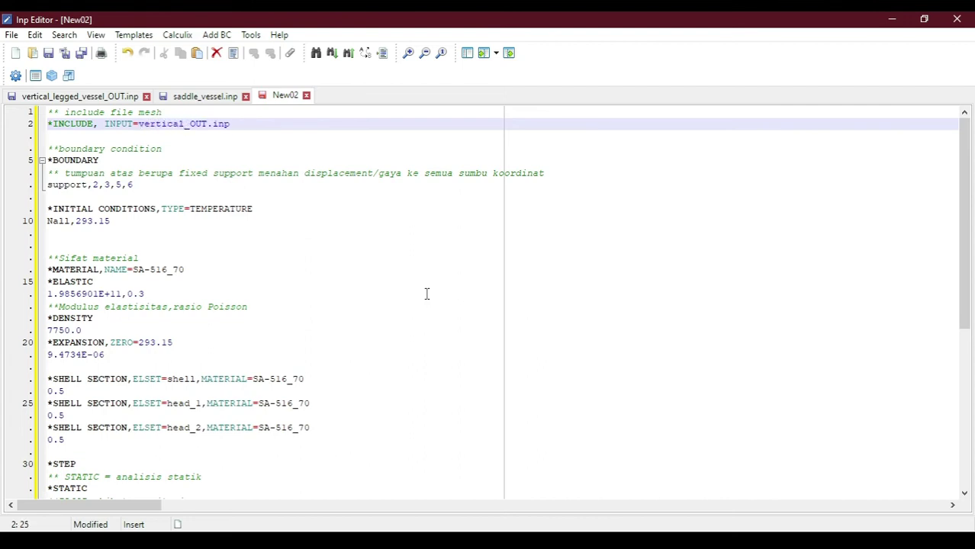
{"action": "type", "text": "_legged_vessel_"}
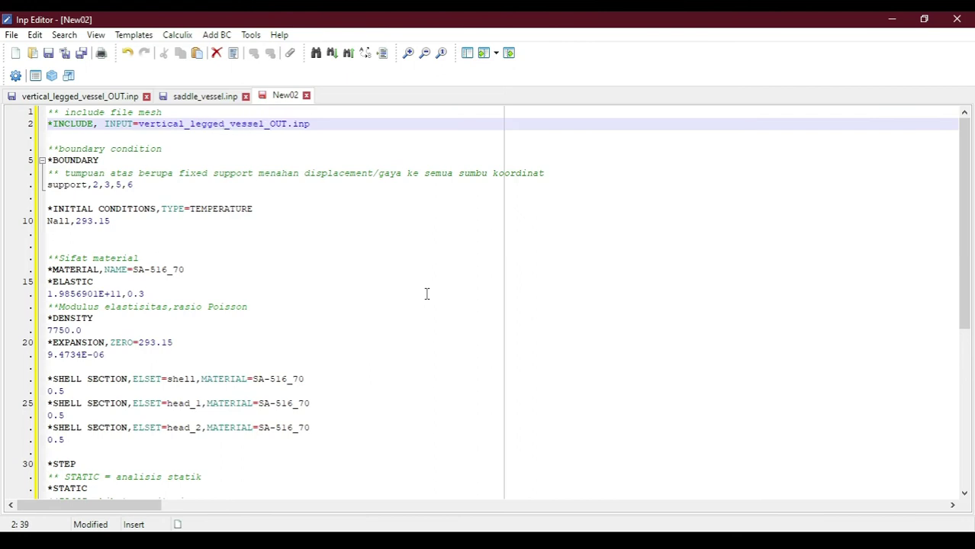
Set the *BOUNDARY definition to "support,1,6" so all degrees of freedom of the support are fixed
{"action": "left_click", "coordinate": [179, 185]}
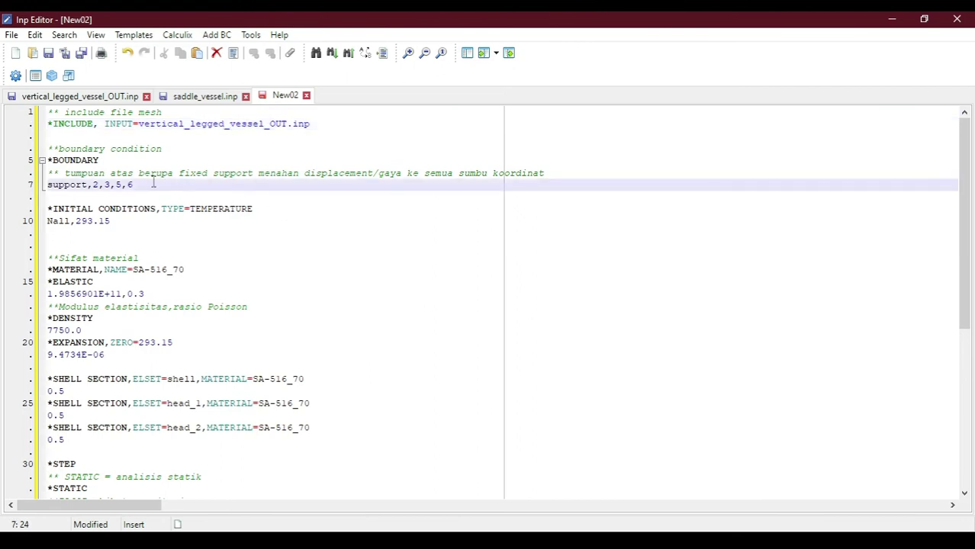
{"action": "left_click", "coordinate": [153, 185]}
{"action": "key", "text": "BackSpace"}
{"action": "key", "text": "BackSpace"}
{"action": "key", "text": "BackSpace"}
{"action": "key", "text": "BackSpace"}
{"action": "key", "text": "BackSpace"}
{"action": "key", "text": "BackSpace"}
{"action": "key", "text": "BackSpace"}
{"action": "key", "text": "BackSpace"}
{"action": "key", "text": "BackSpace"}
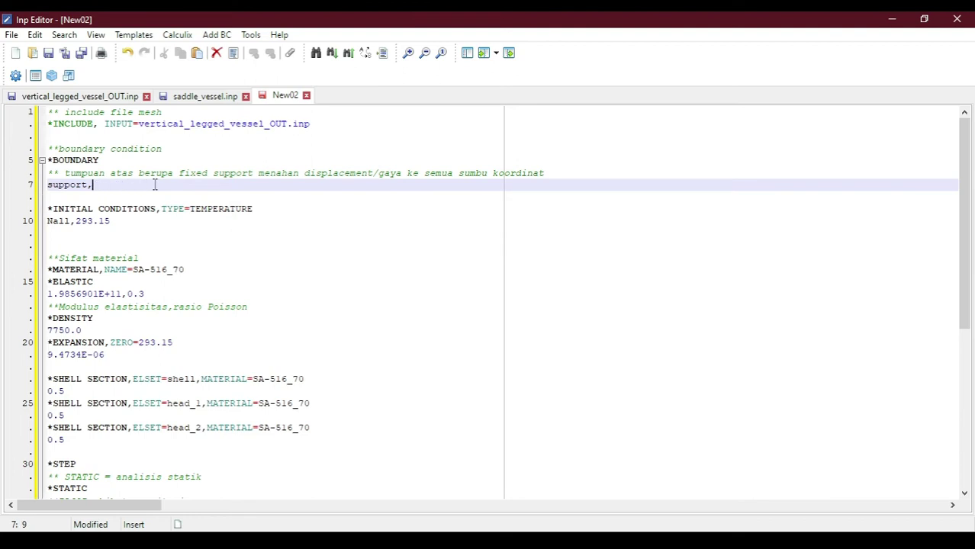
{"action": "type", "text": "1,6"}
{"action": "key", "text": "Down"}
{"action": "key", "text": "Down"}
{"action": "key", "text": "Down"}
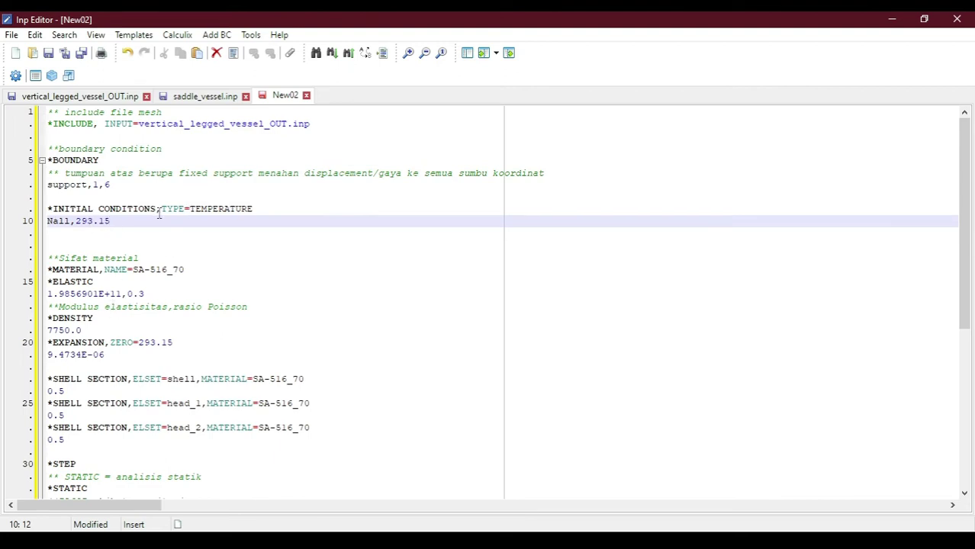
Rename the material on the *MATERIAL line to SA-455 and bring up the vessel data sheet
{"action": "left_click", "coordinate": [193, 268]}
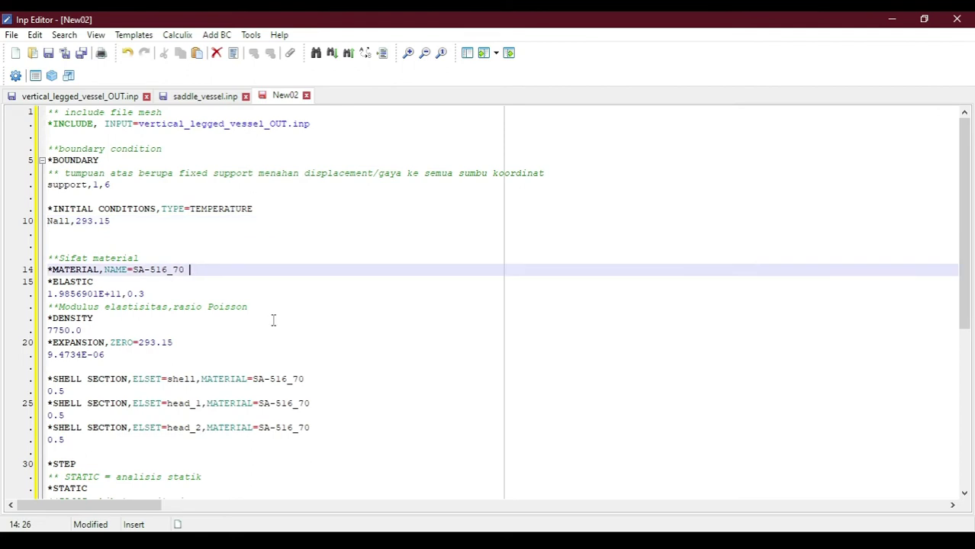
{"action": "key", "text": "BackSpace"}
{"action": "key", "text": "BackSpace"}
{"action": "key", "text": "BackSpace"}
{"action": "key", "text": "BackSpace"}
{"action": "key", "text": "BackSpace"}
{"action": "key", "text": "BackSpace"}
{"action": "type", "text": "455"}
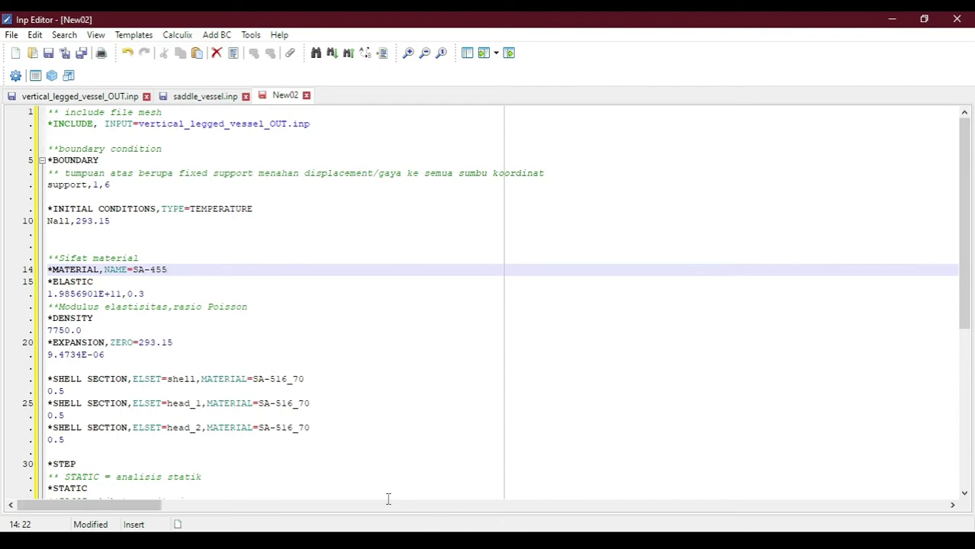
{"action": "left_click", "coordinate": [320, 480]}
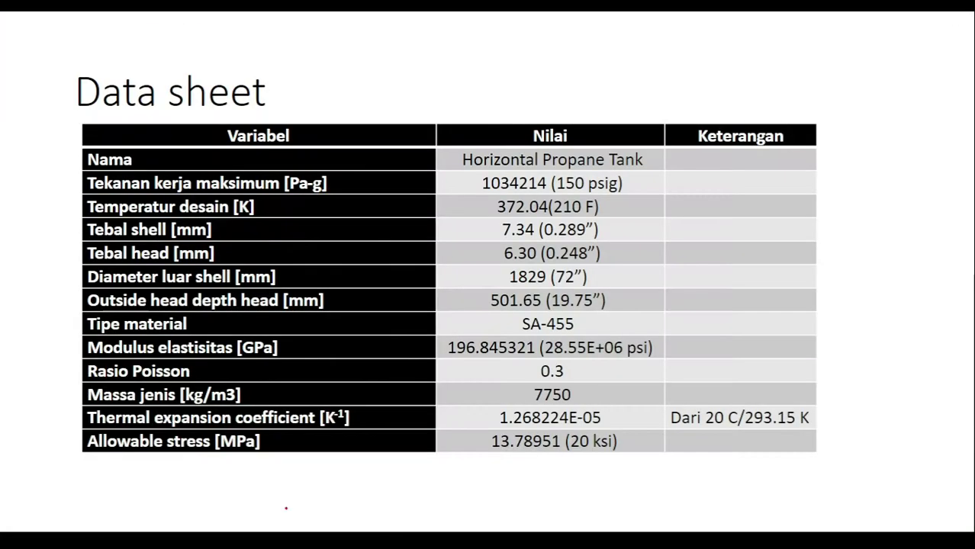
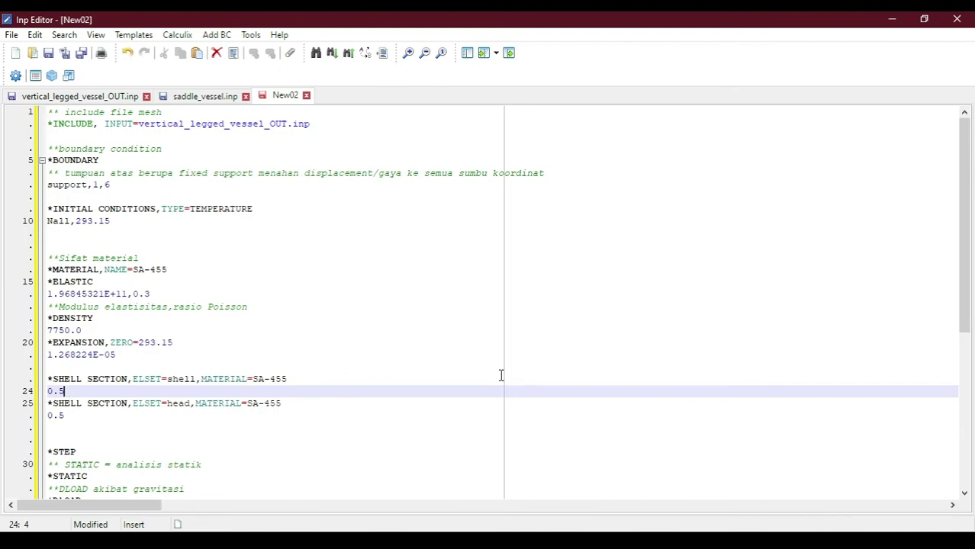
Set the thickness of the shell element set's *SHELL SECTION to 7.34, as given in the data sheet
{"action": "key", "text": "BackSpace"}
{"action": "key", "text": "BackSpace"}
{"action": "key", "text": "BackSpace"}
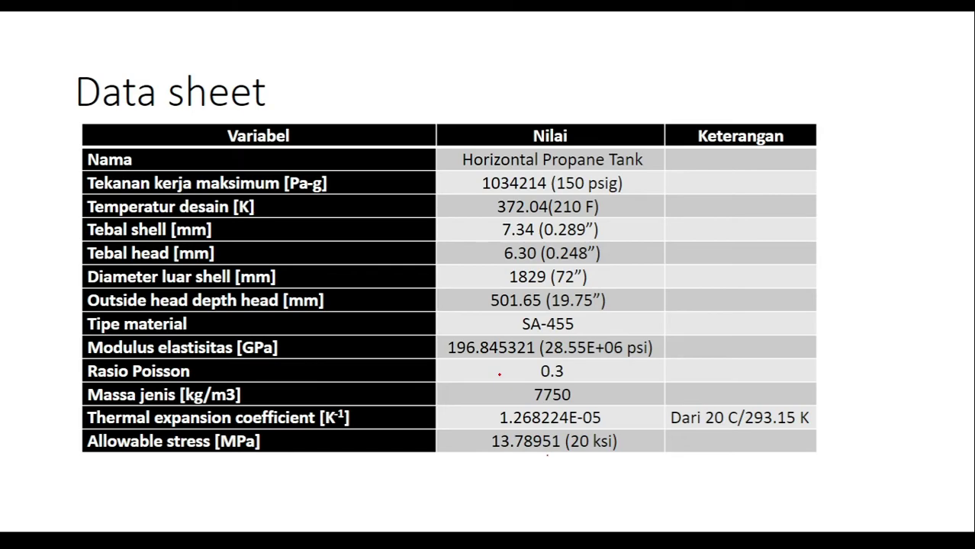
{"action": "key", "text": "alt+Tab"}
{"action": "type", "text": "7.34"}
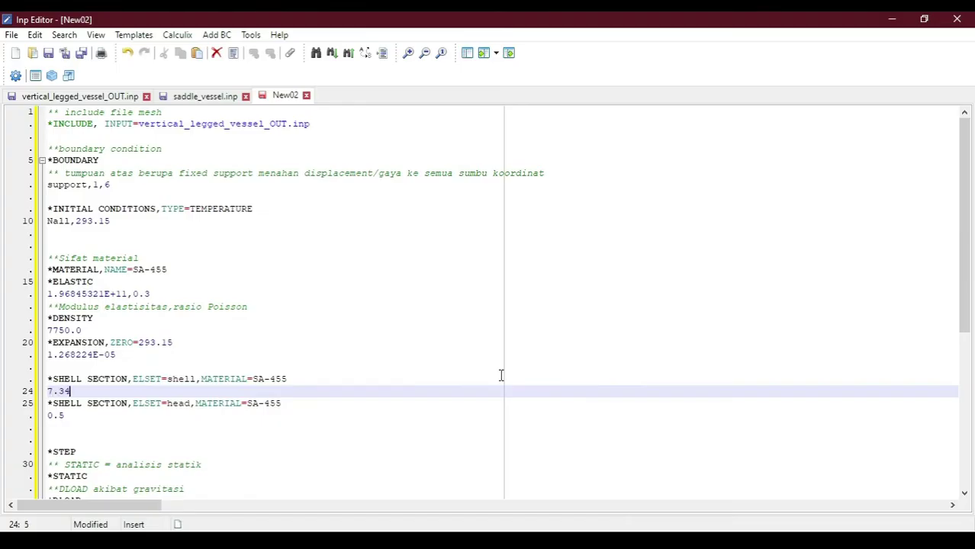
{"action": "key", "text": "Down"}
{"action": "key", "text": "Down"}
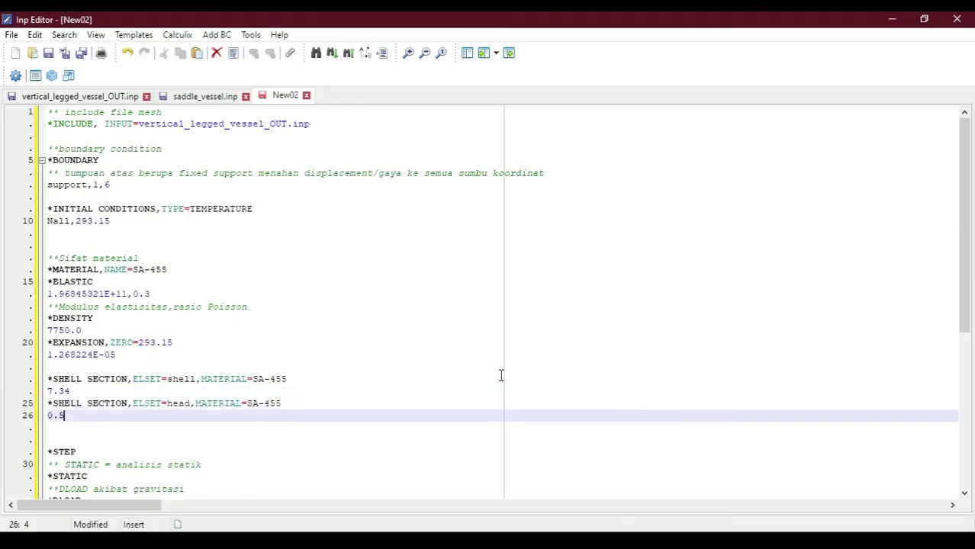
Set the thickness of the head element set's *SHELL SECTION to 6.30, as given in the data sheet
{"action": "key", "text": "BackSpace"}
{"action": "key", "text": "BackSpace"}
{"action": "key", "text": "BackSpace"}
{"action": "key", "text": "alt+Tab"}
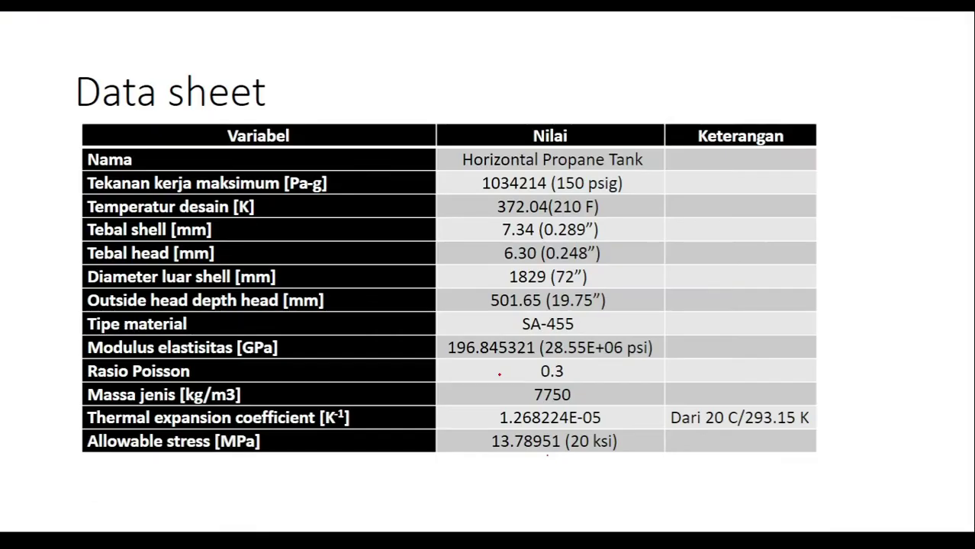
{"action": "key", "text": "alt+Tab"}
{"action": "key", "text": "alt+Tab"}
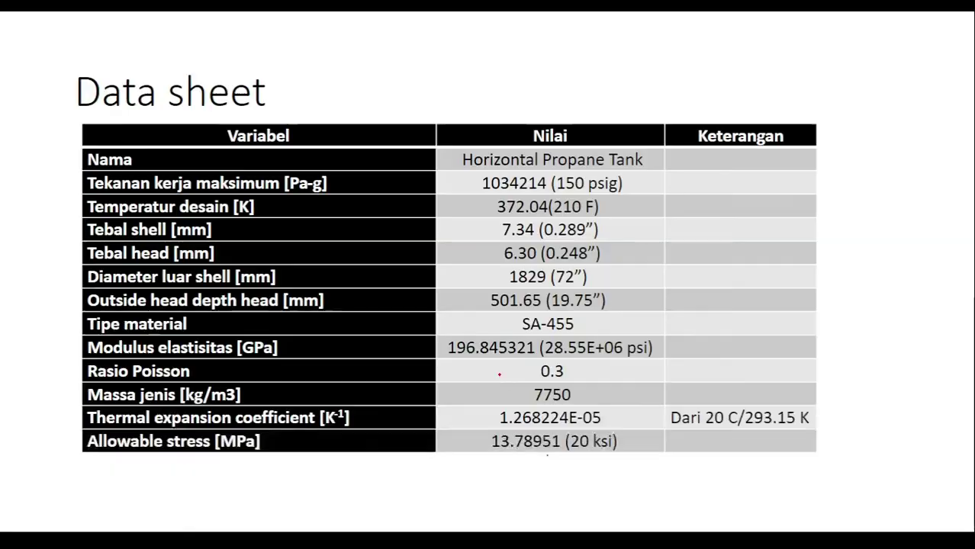
{"action": "key", "text": "alt+Tab"}
{"action": "type", "text": "6.30"}
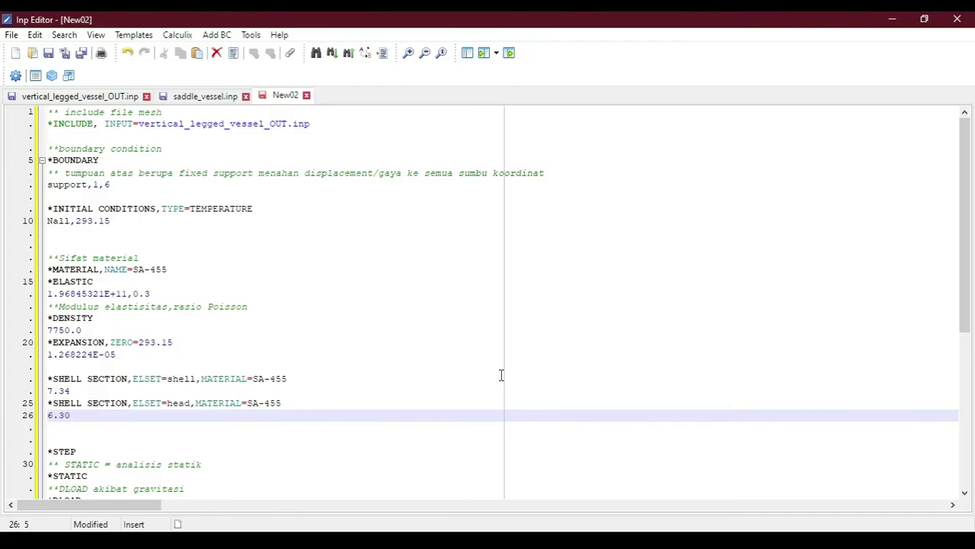
Set the Nall temperature under *TEMPERATURE in the static step to 372.04
{"action": "scroll", "coordinate": [501, 375], "scroll_direction": "down", "scroll_amount": 1}
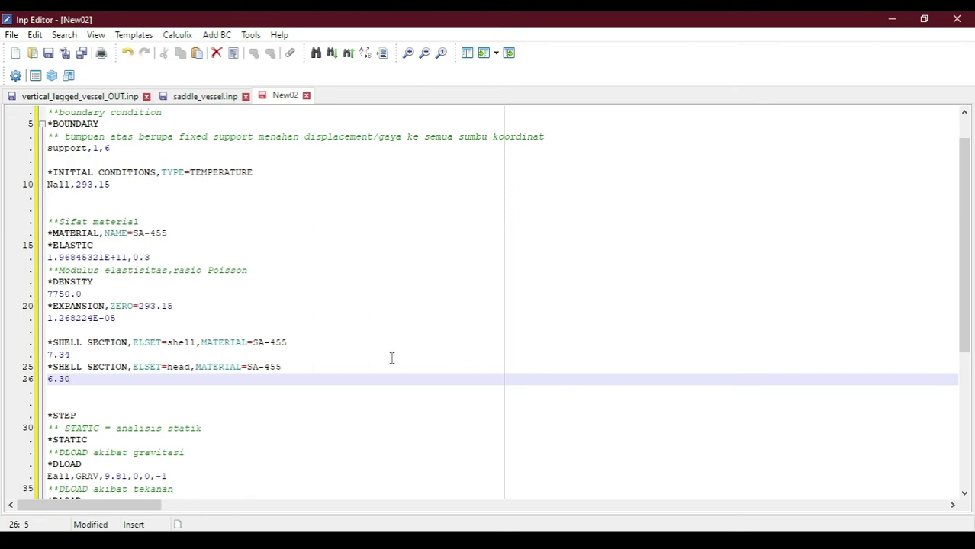
{"action": "scroll", "coordinate": [391, 358], "scroll_direction": "down", "scroll_amount": 2}
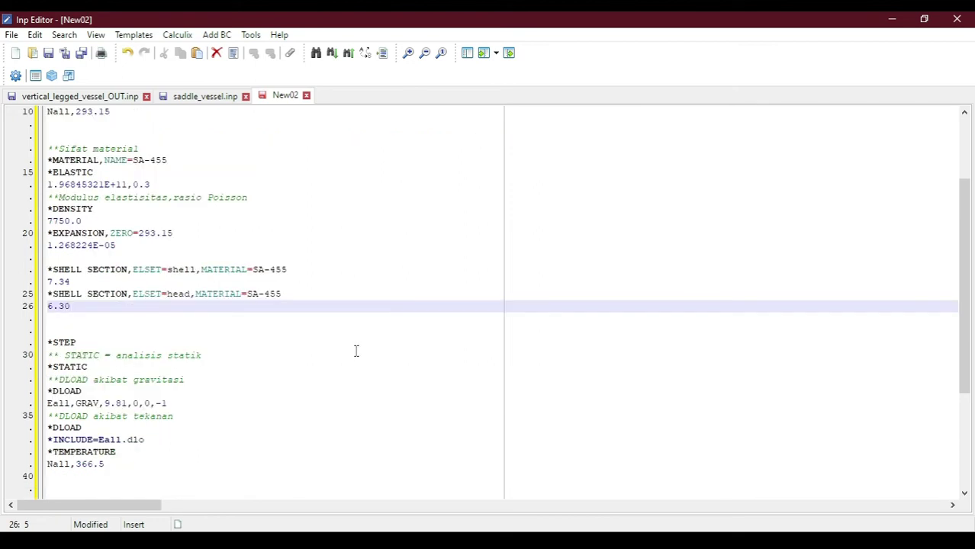
{"action": "left_click", "coordinate": [118, 419]}
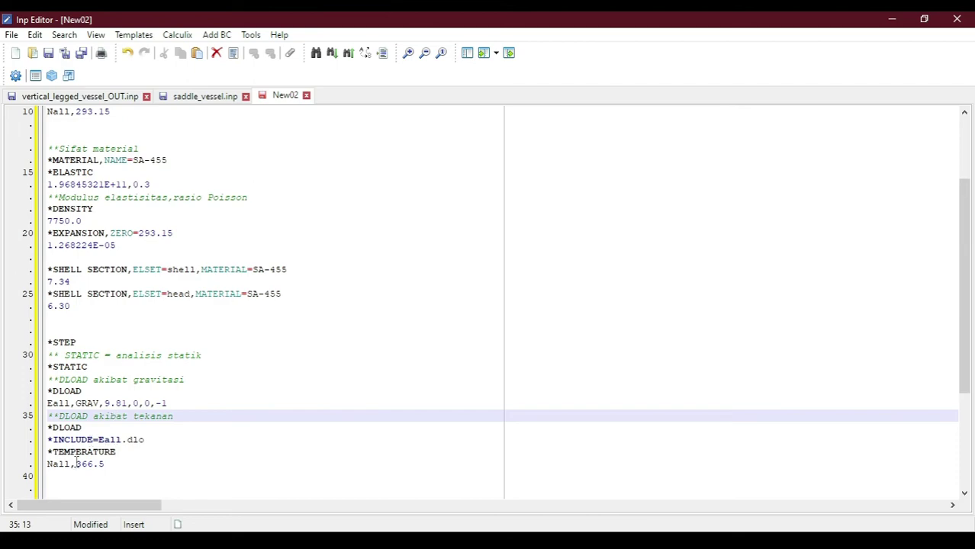
{"action": "left_click", "coordinate": [115, 464]}
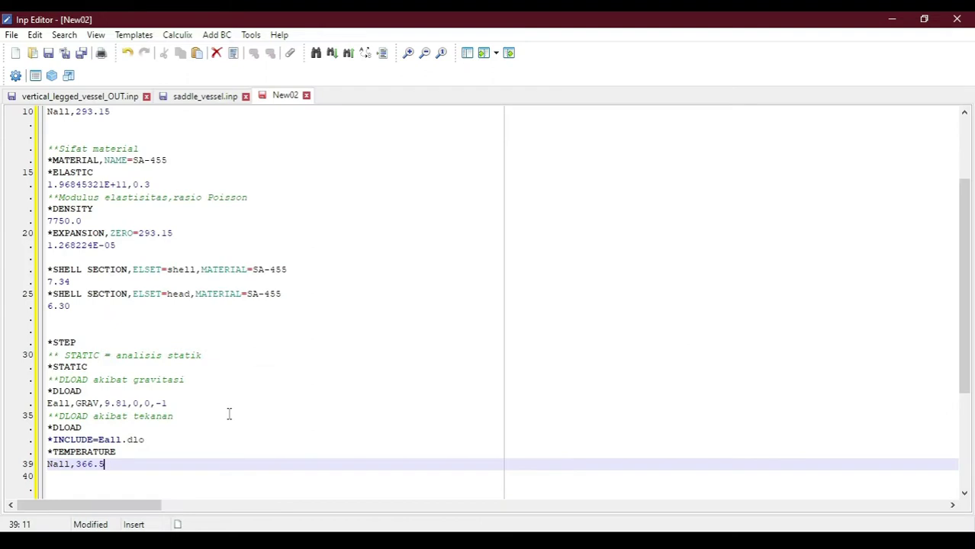
{"action": "key", "text": "BackSpace"}
{"action": "key", "text": "BackSpace"}
{"action": "key", "text": "BackSpace"}
{"action": "key", "text": "BackSpace"}
{"action": "type", "text": "72.04"}
Save the input deck as vertical_legged_vessel in the D:\vertical_pressure_vessel folder, as a CCX input file
{"action": "key", "text": "ctrl+s"}
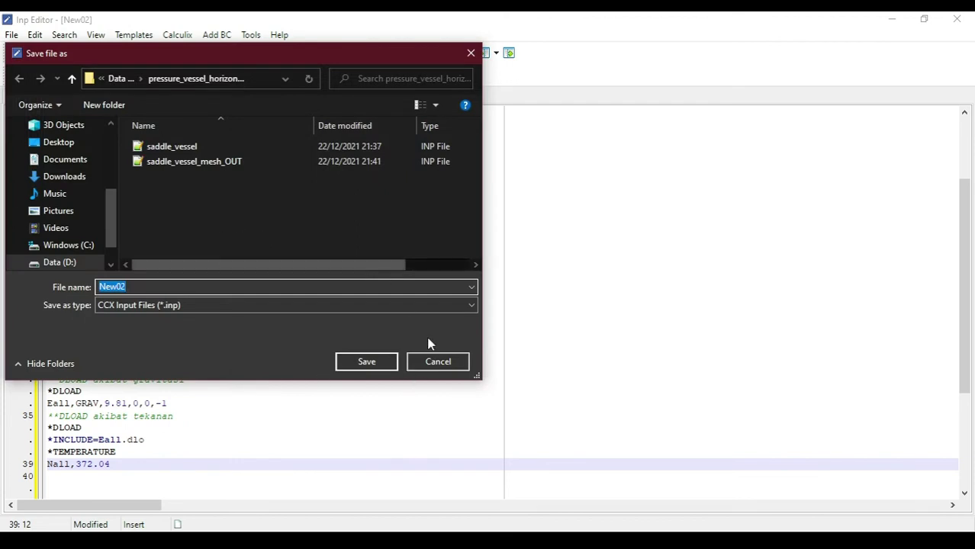
{"action": "left_click", "coordinate": [115, 79]}
{"action": "scroll", "coordinate": [212, 233], "scroll_direction": "down", "scroll_amount": 3}
{"action": "scroll", "coordinate": [212, 229], "scroll_direction": "down", "scroll_amount": 3}
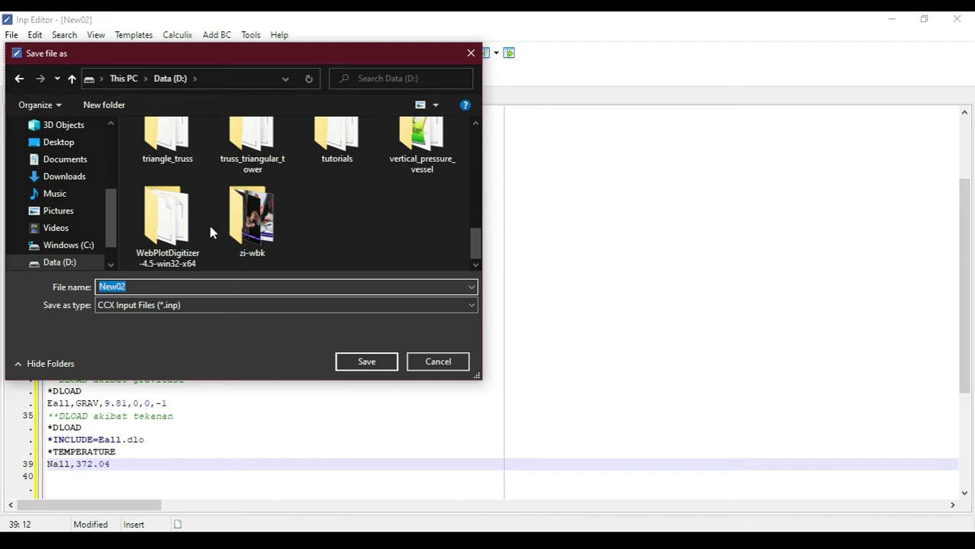
{"action": "left_click", "coordinate": [414, 150]}
{"action": "double_click", "coordinate": [415, 150]}
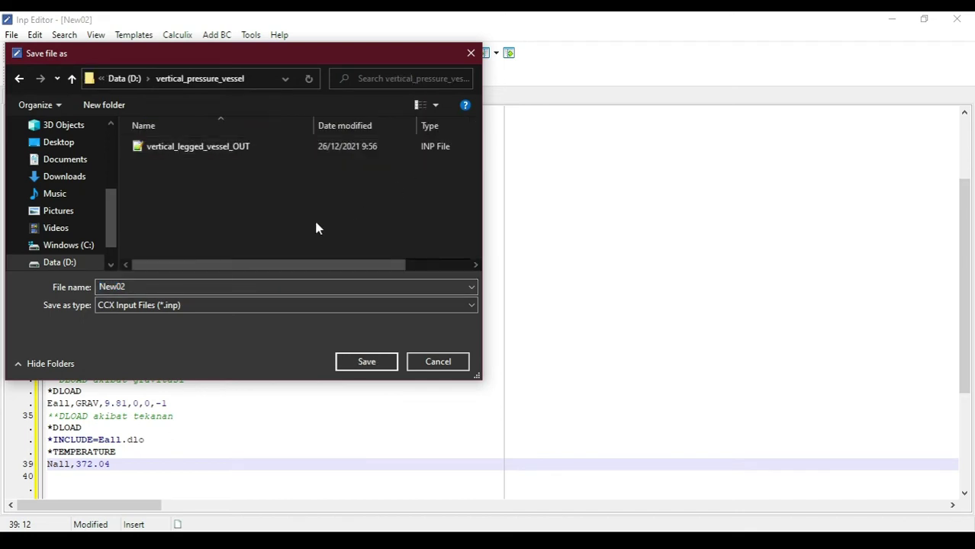
{"action": "left_click", "coordinate": [193, 286]}
{"action": "type", "text": "ver"}
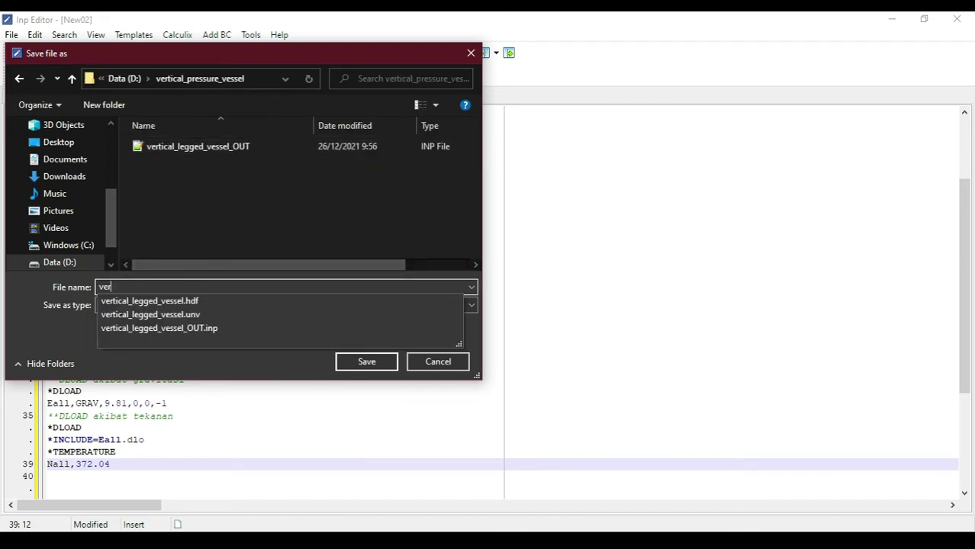
{"action": "type", "text": "tical_legged_vessel"}
{"action": "key", "text": "Return"}
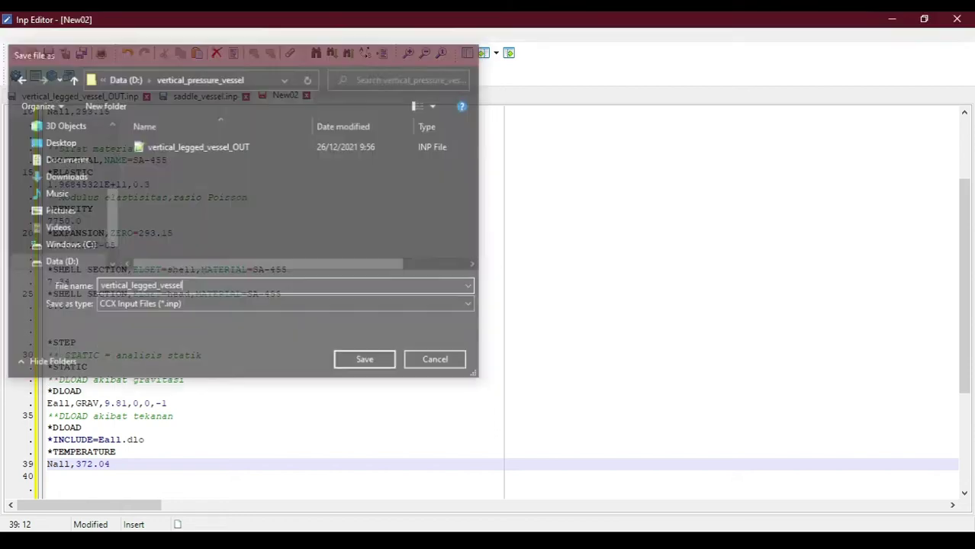
{"action": "scroll", "coordinate": [144, 291], "scroll_direction": "down", "scroll_amount": 5}
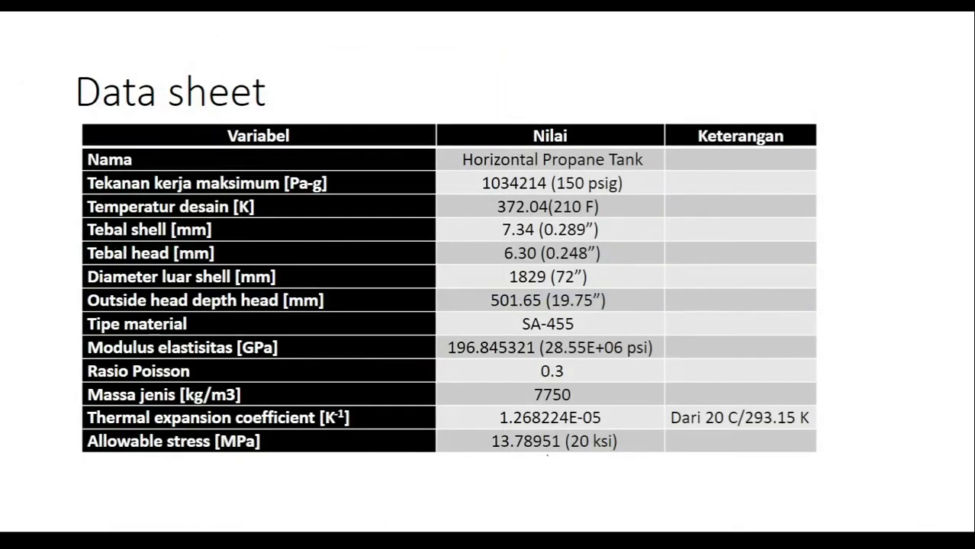
Switch to the CalculiX Launcher and select vertical_legged_vessel.inp as the file to solve
{"action": "key", "text": "alt+Tab"}
{"action": "key", "text": "alt+Tab"}
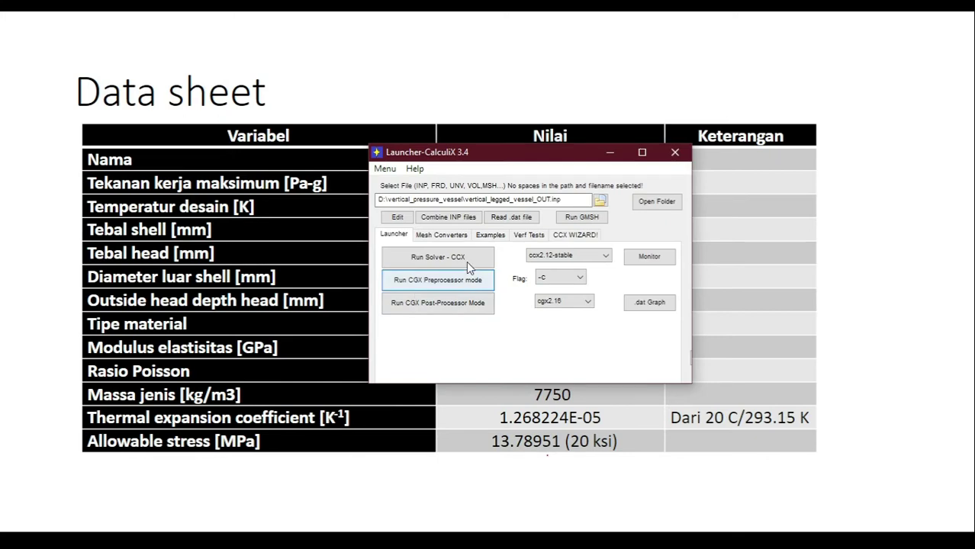
{"action": "left_click", "coordinate": [600, 200]}
{"action": "double_click", "coordinate": [549, 327]}
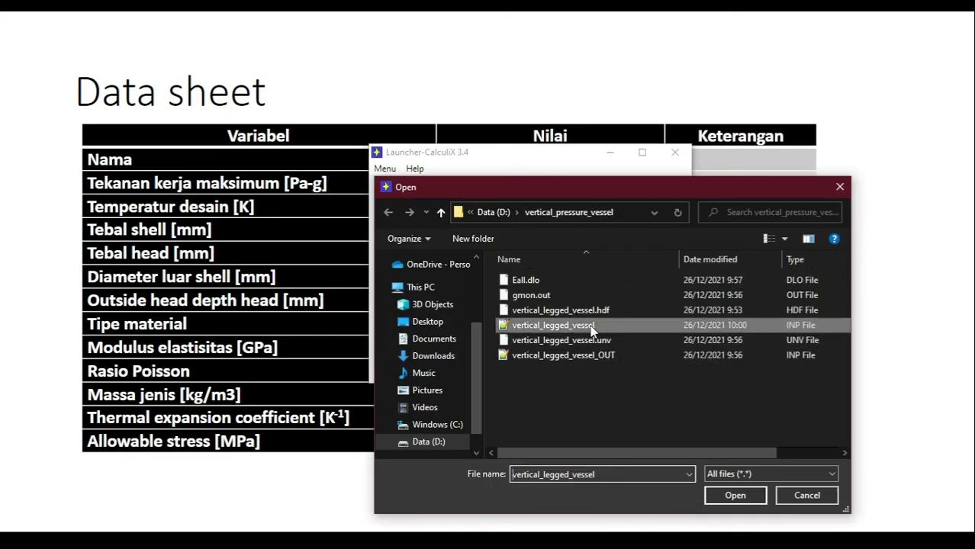
Run the CCX solver with version ccx2.16 and look back through its console output
{"action": "left_click", "coordinate": [575, 258]}
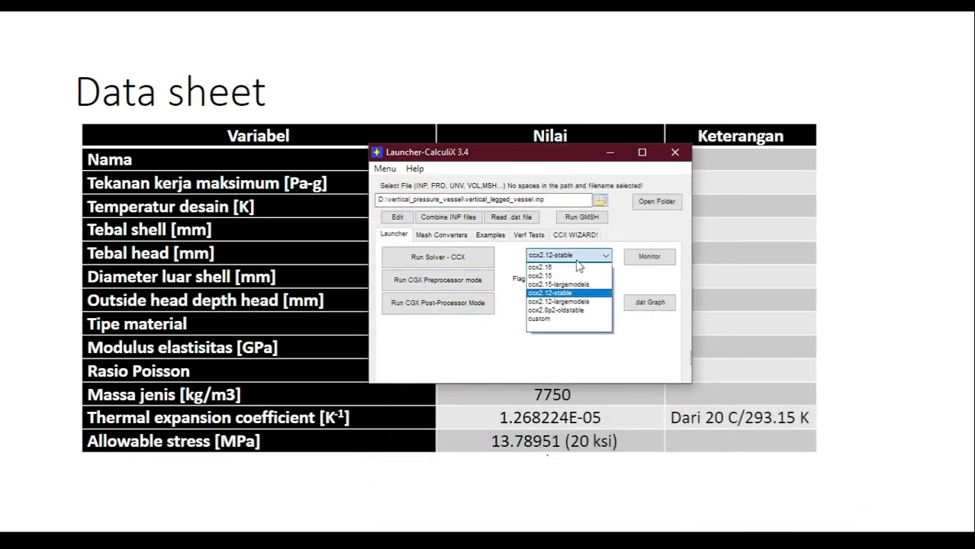
{"action": "left_click", "coordinate": [568, 267]}
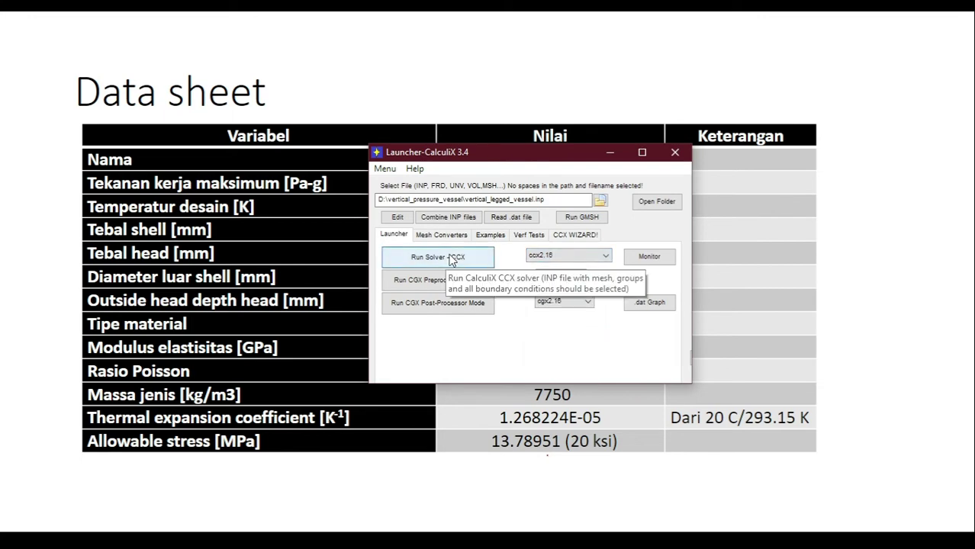
{"action": "left_click", "coordinate": [458, 258]}
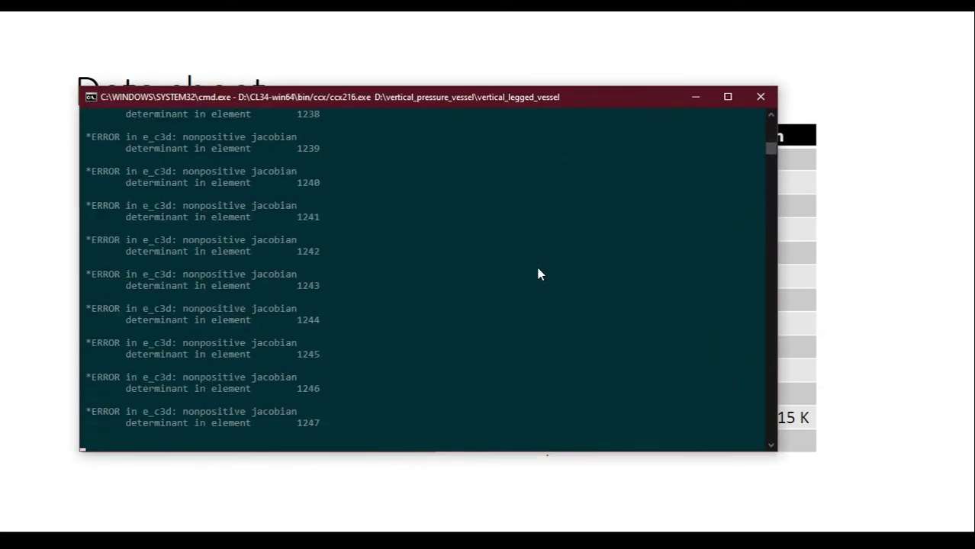
{"action": "left_click", "coordinate": [601, 263]}
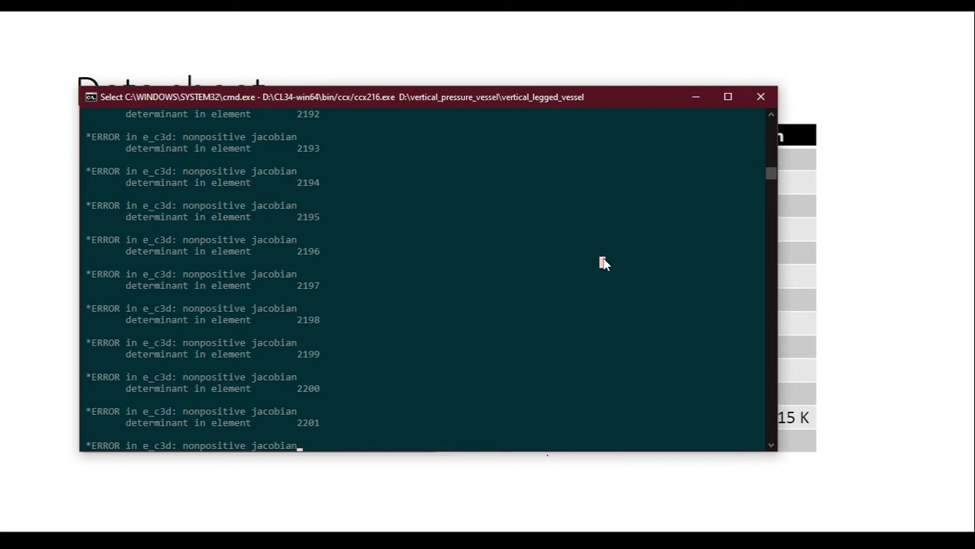
{"action": "left_click_drag", "start_coordinate": [767, 172], "coordinate": [774, 144]}
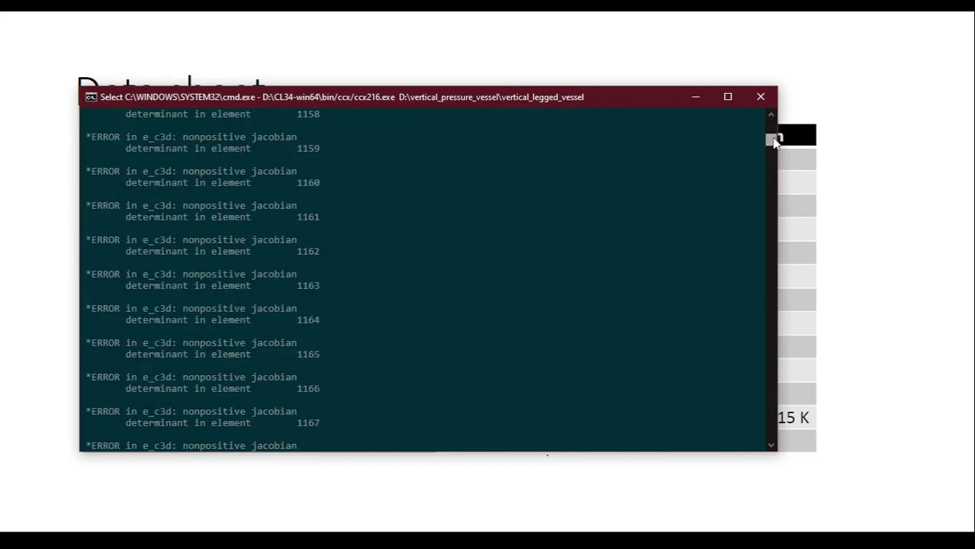
Close the CCX solver console, switch to the web browser and close the two OBS annotation pages
{"action": "left_click", "coordinate": [763, 97]}
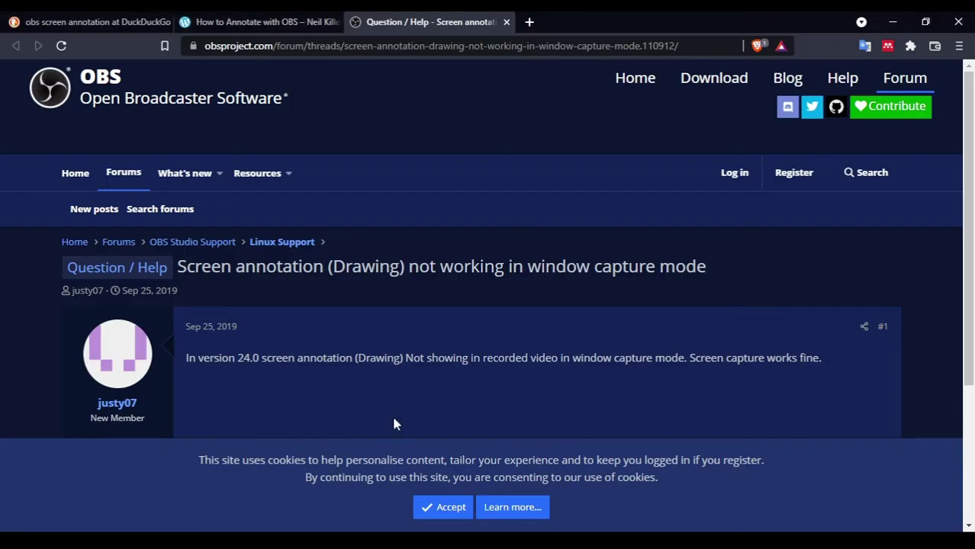
{"action": "left_click", "coordinate": [505, 22]}
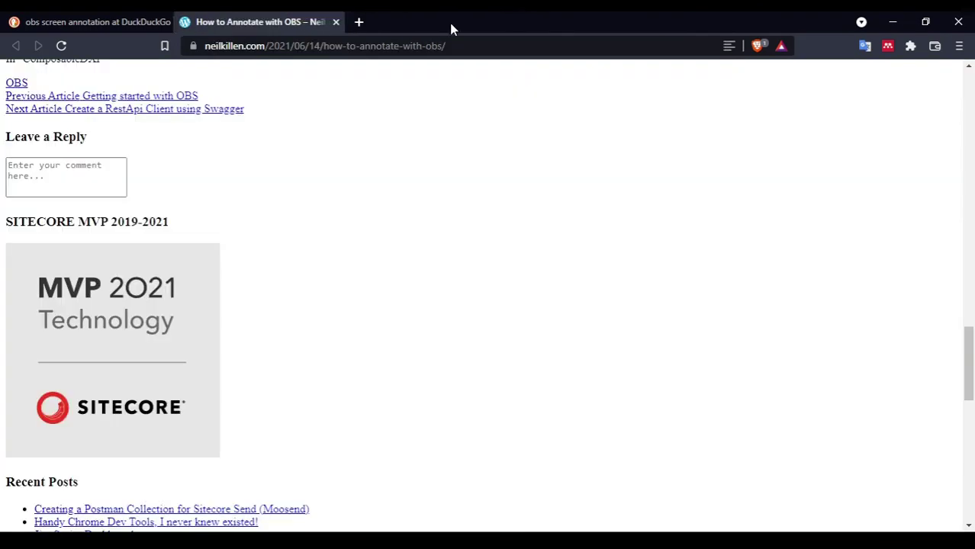
{"action": "left_click", "coordinate": [338, 22]}
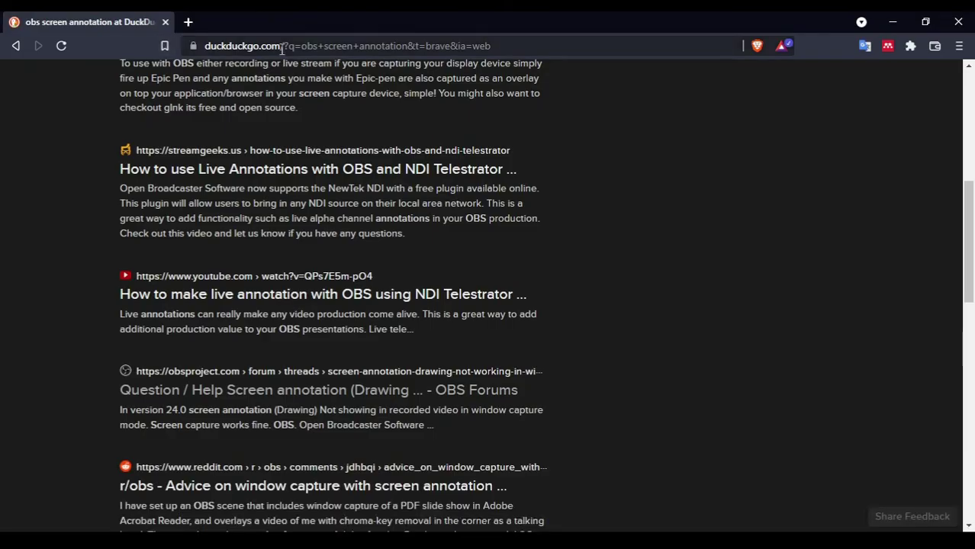
Search DuckDuckGo for "CalculiX non positive jacobian determinant"
{"action": "left_click", "coordinate": [213, 46]}
{"action": "left_click_drag", "start_coordinate": [254, 87], "coordinate": [2, 57]}
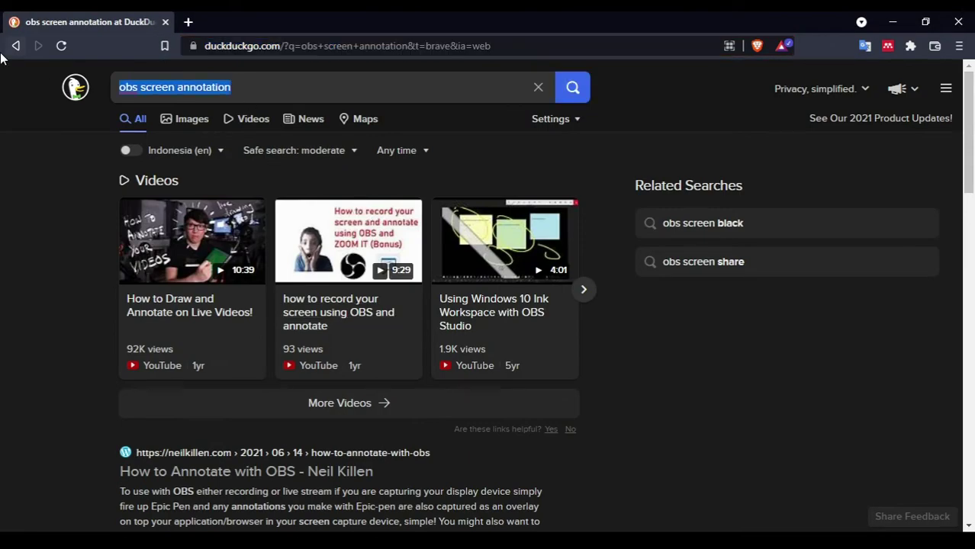
{"action": "type", "text": "Calcul"}
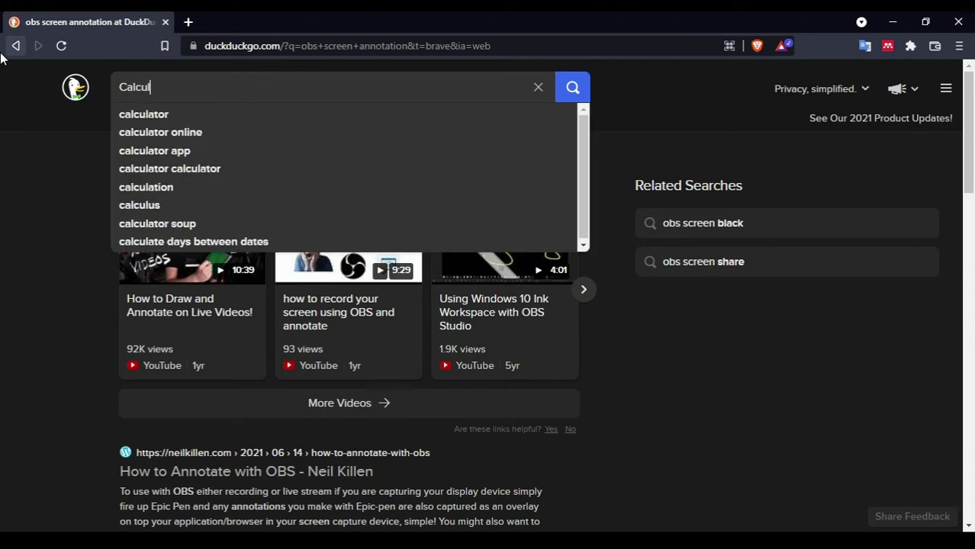
{"action": "type", "text": "iX n"}
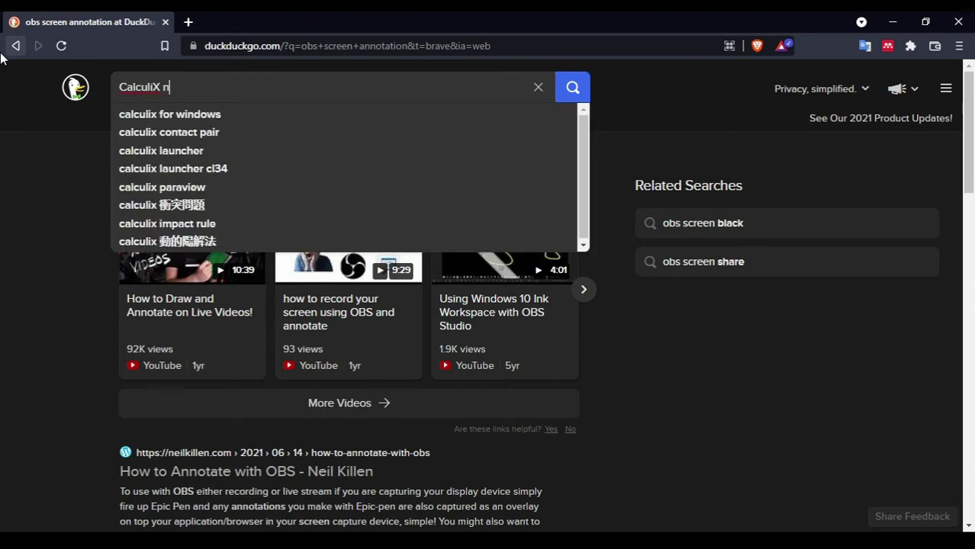
{"action": "type", "text": "on positive "}
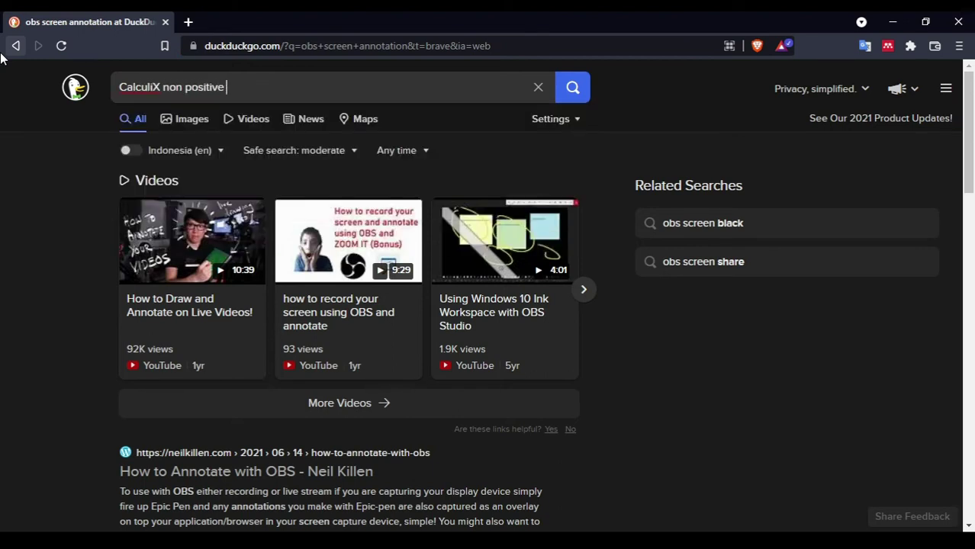
{"action": "type", "text": "jacobian determinant"}
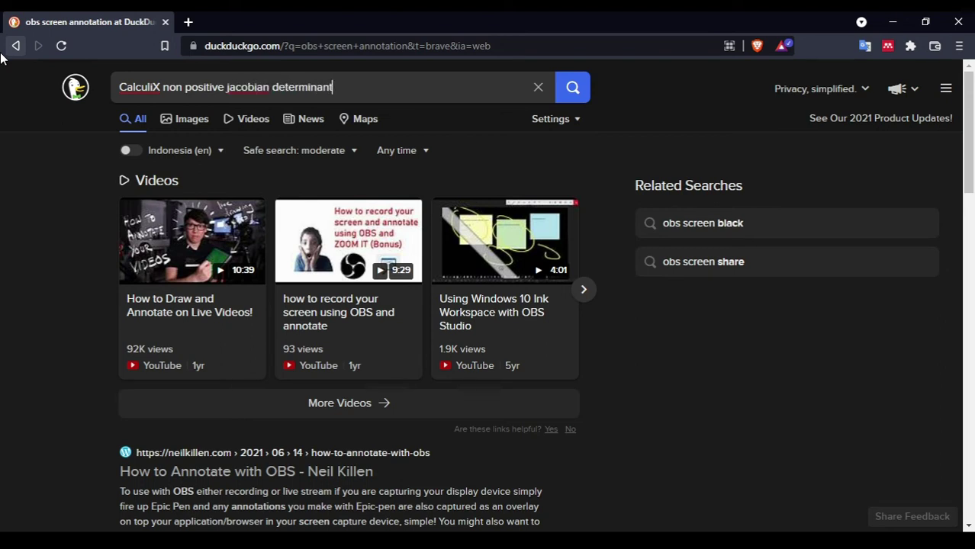
{"action": "key", "text": "Return"}
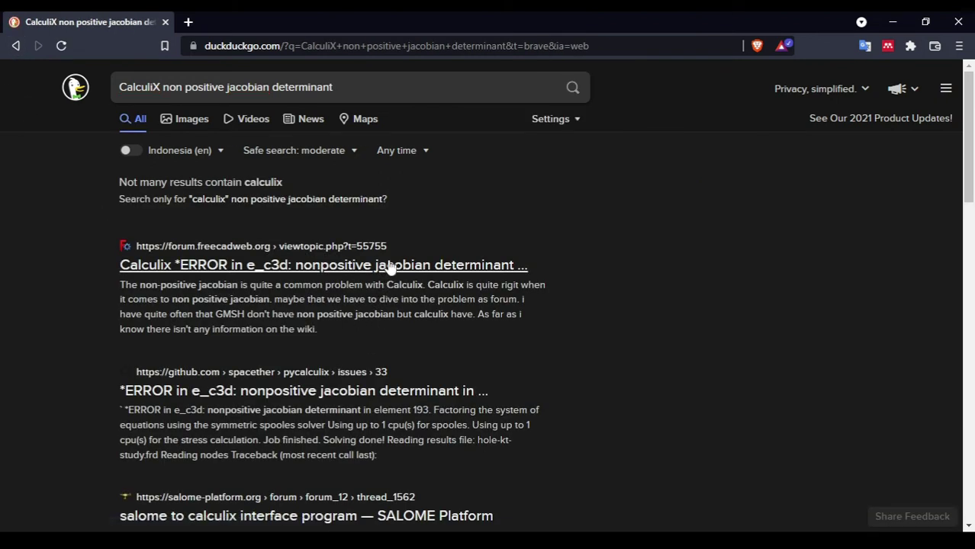
Open the FreeCAD forum thread on the Calculix e_c3d nonpositive jacobian error in a new tab and view it
{"action": "right_click", "coordinate": [387, 259]}
{"action": "left_click", "coordinate": [422, 276]}
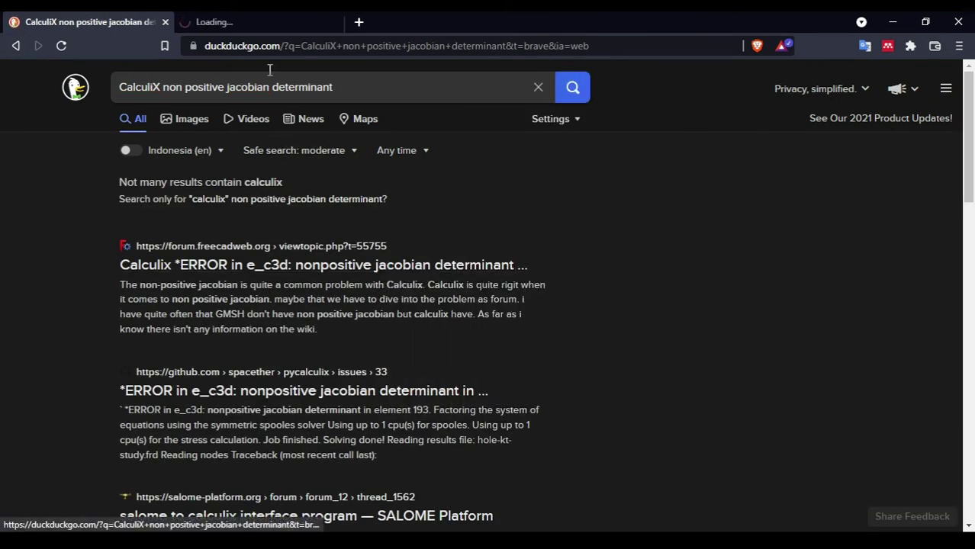
{"action": "left_click", "coordinate": [253, 22]}
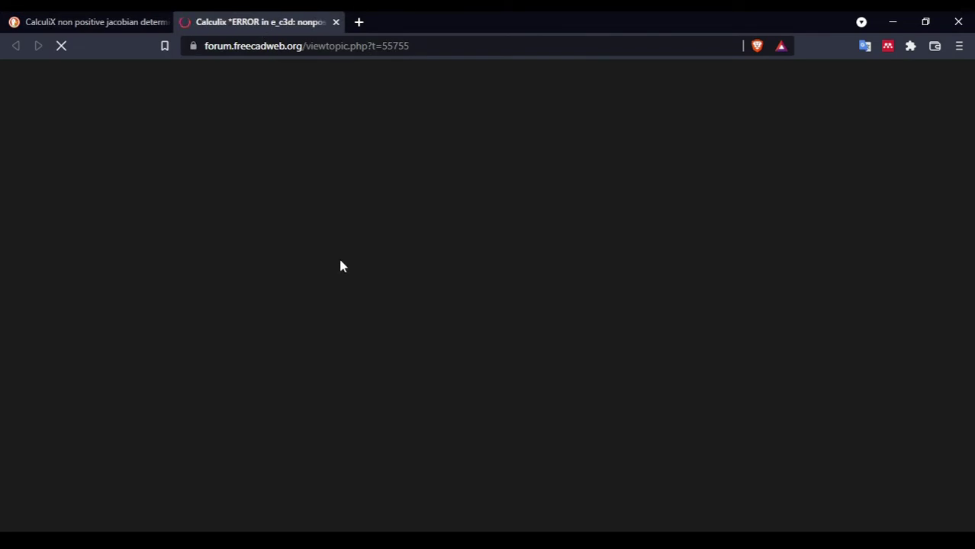
Read the forum thread's first page for causes of the nonpositive jacobian error and suggested meshing fixes
{"action": "scroll", "coordinate": [342, 259], "scroll_direction": "down", "scroll_amount": 1}
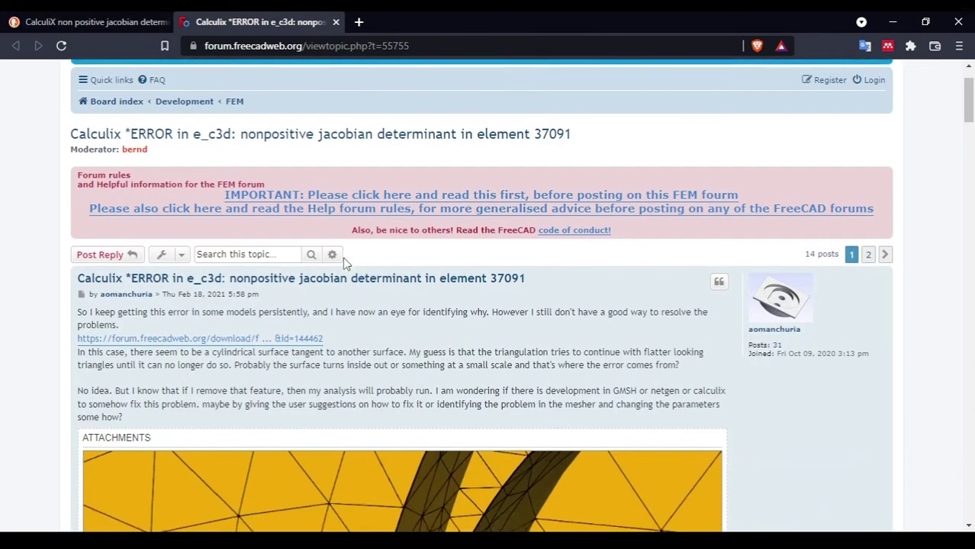
{"action": "scroll", "coordinate": [343, 263], "scroll_direction": "down", "scroll_amount": 10}
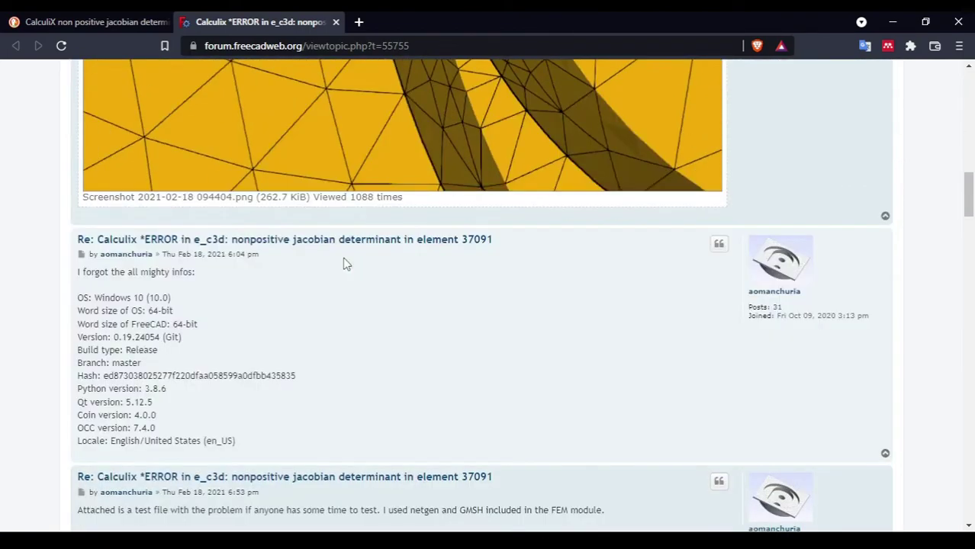
{"action": "scroll", "coordinate": [344, 263], "scroll_direction": "down", "scroll_amount": 3}
{"action": "scroll", "coordinate": [344, 263], "scroll_direction": "up", "scroll_amount": 10}
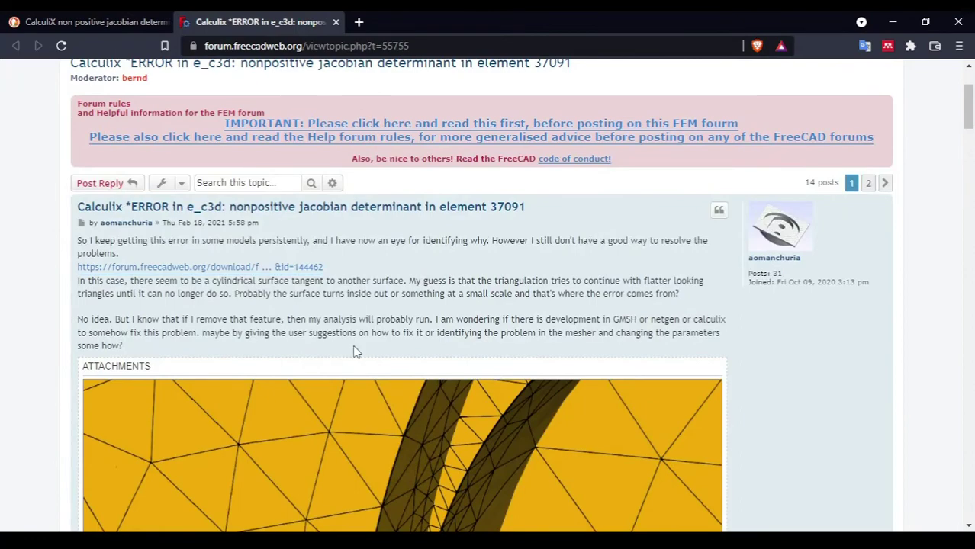
{"action": "scroll", "coordinate": [330, 347], "scroll_direction": "down", "scroll_amount": 1}
{"action": "scroll", "coordinate": [329, 347], "scroll_direction": "down", "scroll_amount": 12}
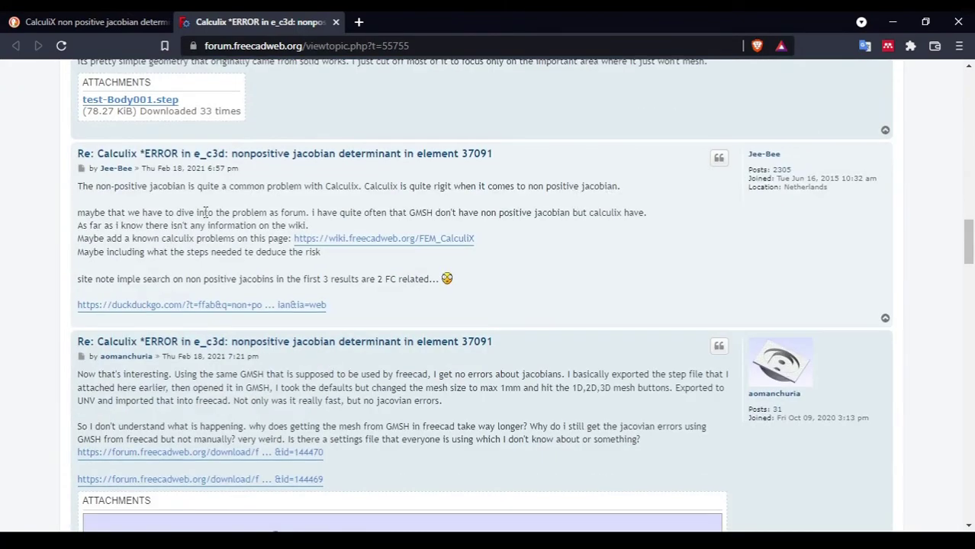
{"action": "scroll", "coordinate": [204, 213], "scroll_direction": "down", "scroll_amount": 3}
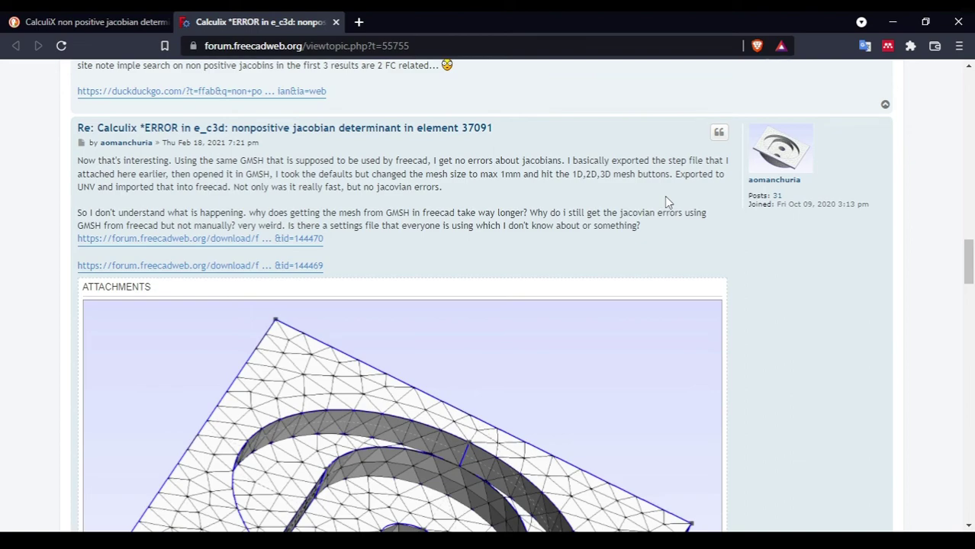
{"action": "scroll", "coordinate": [664, 196], "scroll_direction": "down", "scroll_amount": 12}
{"action": "scroll", "coordinate": [665, 202], "scroll_direction": "up", "scroll_amount": 3}
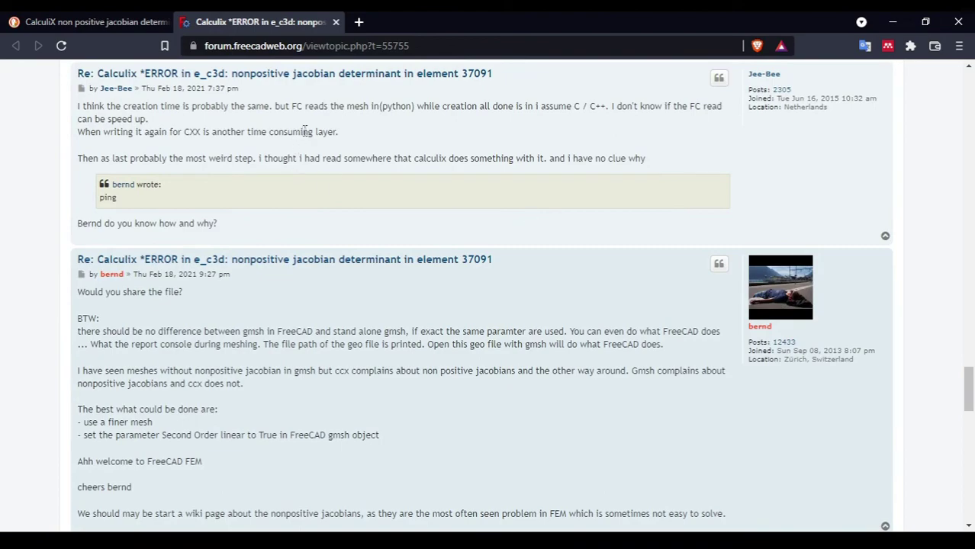
{"action": "scroll", "coordinate": [296, 333], "scroll_direction": "down", "scroll_amount": 15}
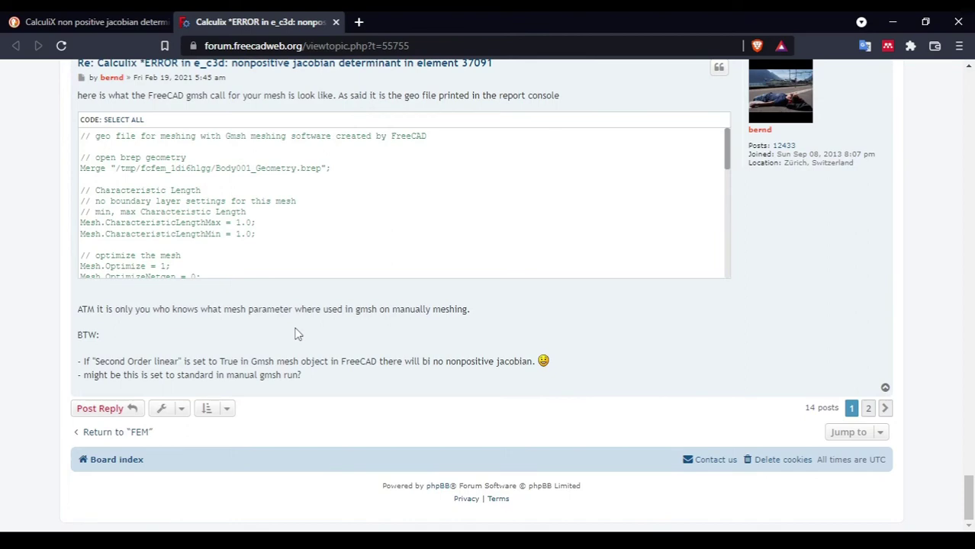
{"action": "scroll", "coordinate": [297, 334], "scroll_direction": "up", "scroll_amount": 3}
Return to the search results and open the GitHub pycalculix issue 33 about the nonpositive jacobian error in a new tab
{"action": "left_click", "coordinate": [107, 21]}
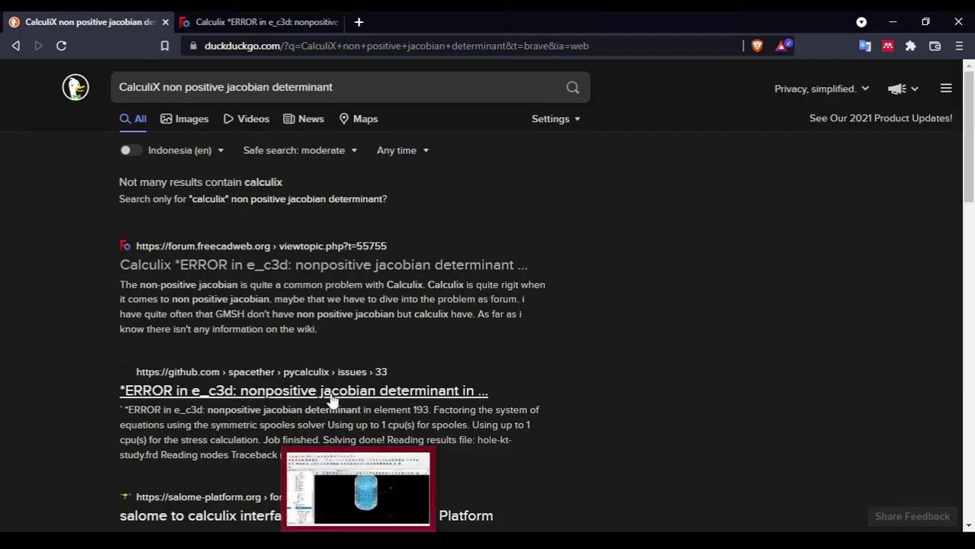
{"action": "scroll", "coordinate": [525, 379], "scroll_direction": "down", "scroll_amount": 3}
{"action": "right_click", "coordinate": [389, 183]}
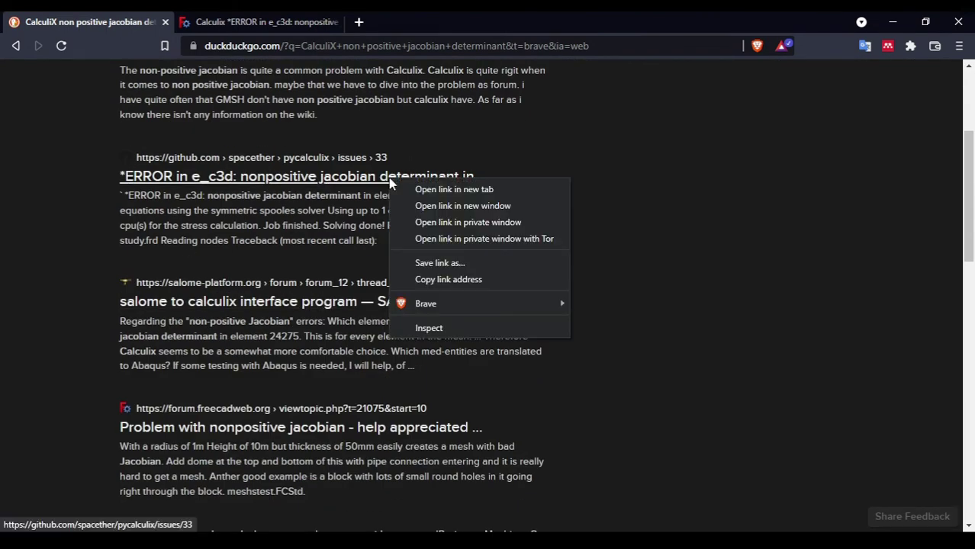
{"action": "left_click", "coordinate": [427, 190]}
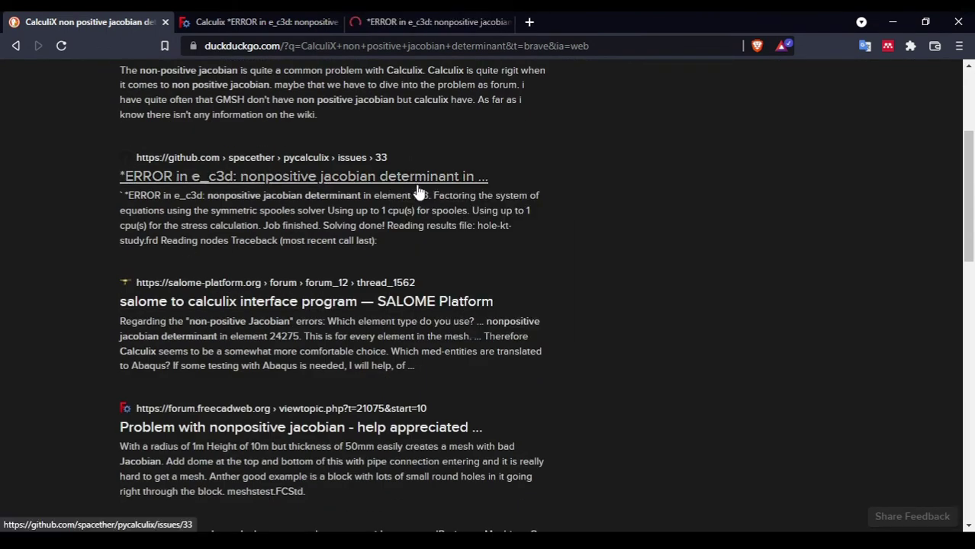
{"action": "left_click", "coordinate": [416, 22]}
Read the GitHub issue's error report and the owner's comments down to its closure, and return to the search results
{"action": "scroll", "coordinate": [436, 320], "scroll_direction": "down", "scroll_amount": 5}
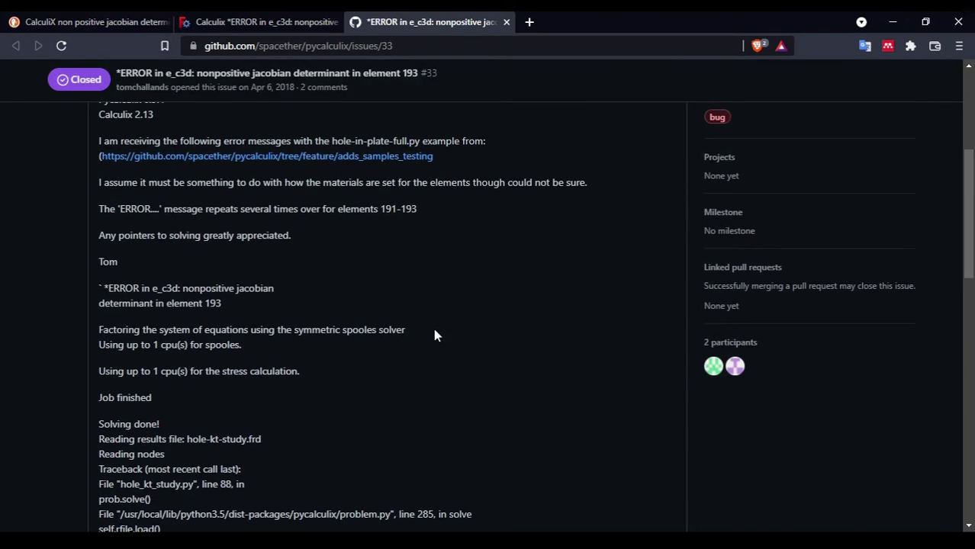
{"action": "scroll", "coordinate": [435, 336], "scroll_direction": "down", "scroll_amount": 10}
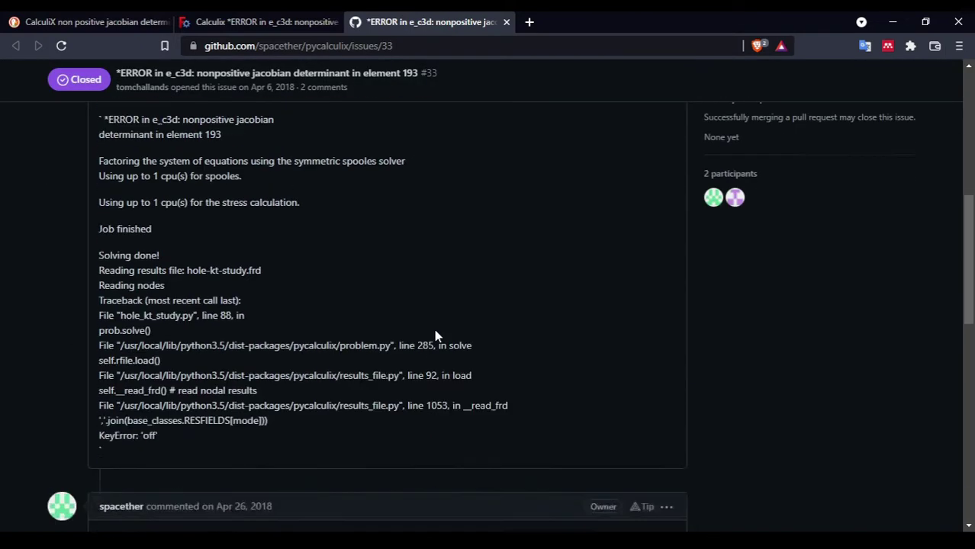
{"action": "scroll", "coordinate": [434, 336], "scroll_direction": "up", "scroll_amount": 6}
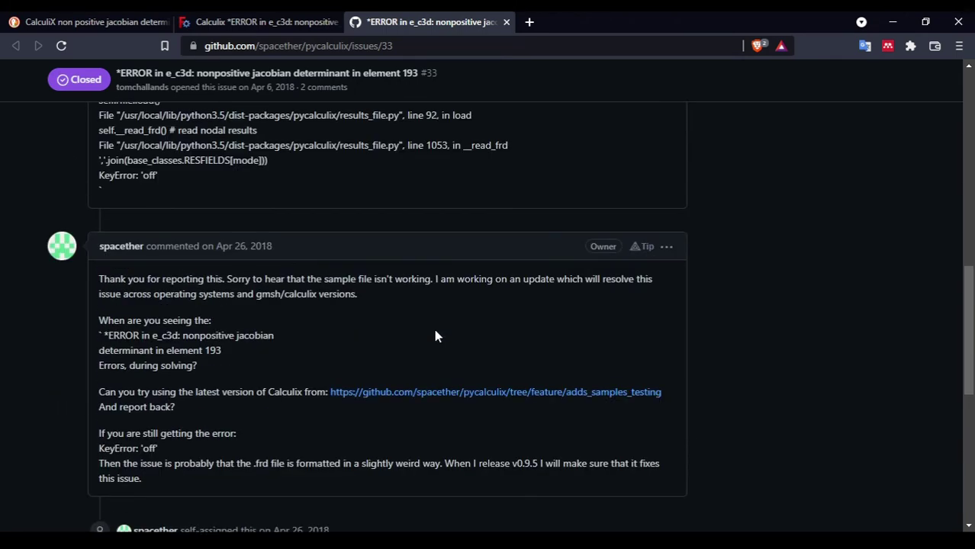
{"action": "scroll", "coordinate": [436, 335], "scroll_direction": "down", "scroll_amount": 1}
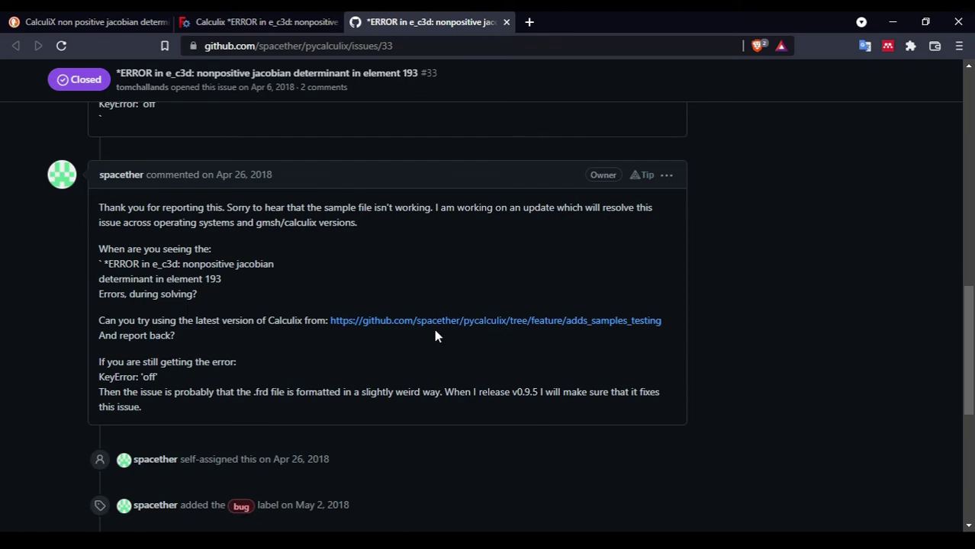
{"action": "scroll", "coordinate": [433, 332], "scroll_direction": "down", "scroll_amount": 5}
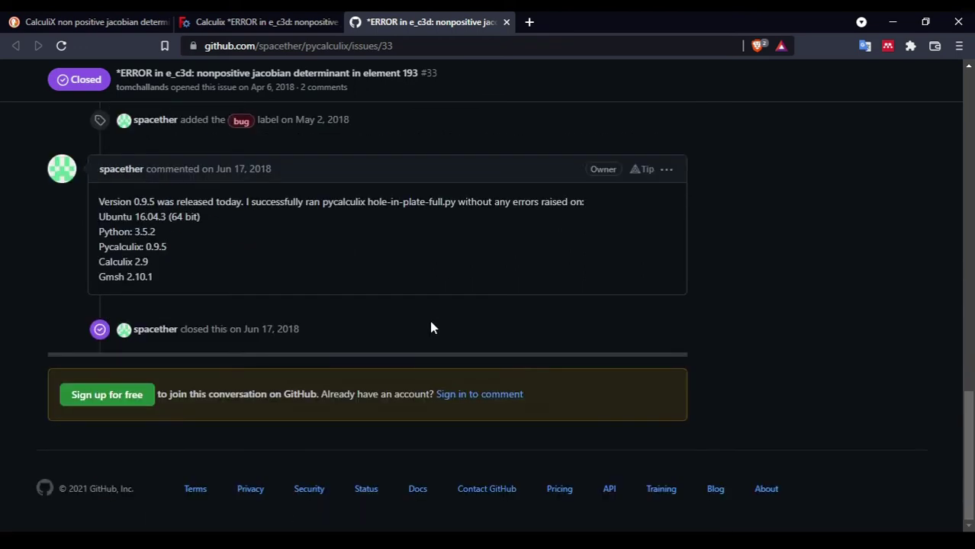
{"action": "left_click", "coordinate": [92, 21]}
{"action": "scroll", "coordinate": [342, 422], "scroll_direction": "down", "scroll_amount": 3}
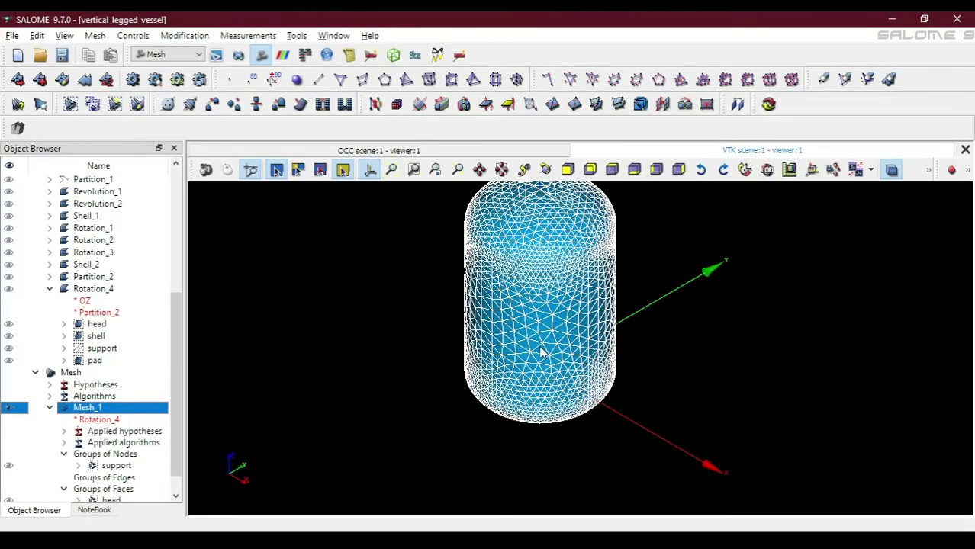
Switch to SALOME and examine the triangle quality of Mesh_1 on the vessel's shell and heads
{"action": "scroll", "coordinate": [539, 390], "scroll_direction": "up", "scroll_amount": 6}
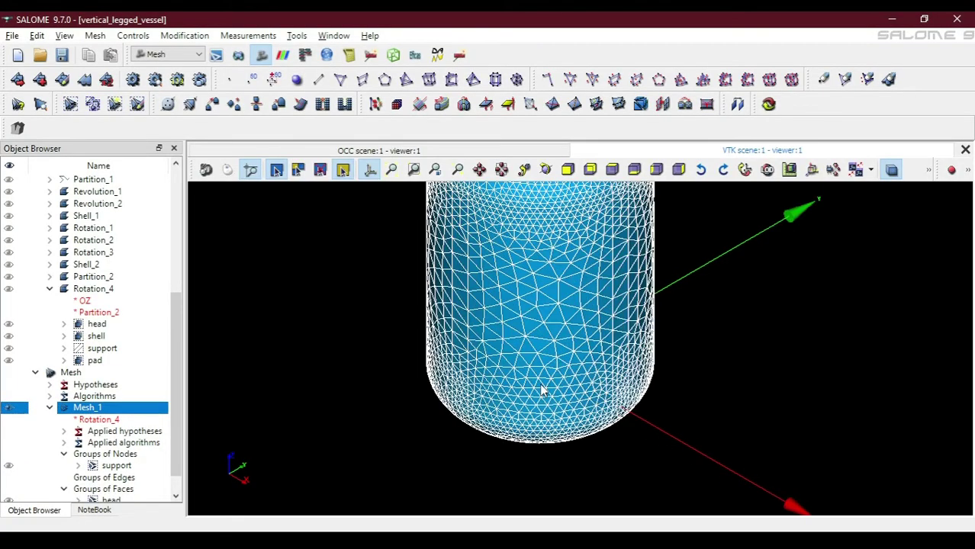
{"action": "scroll", "coordinate": [539, 391], "scroll_direction": "down", "scroll_amount": 8}
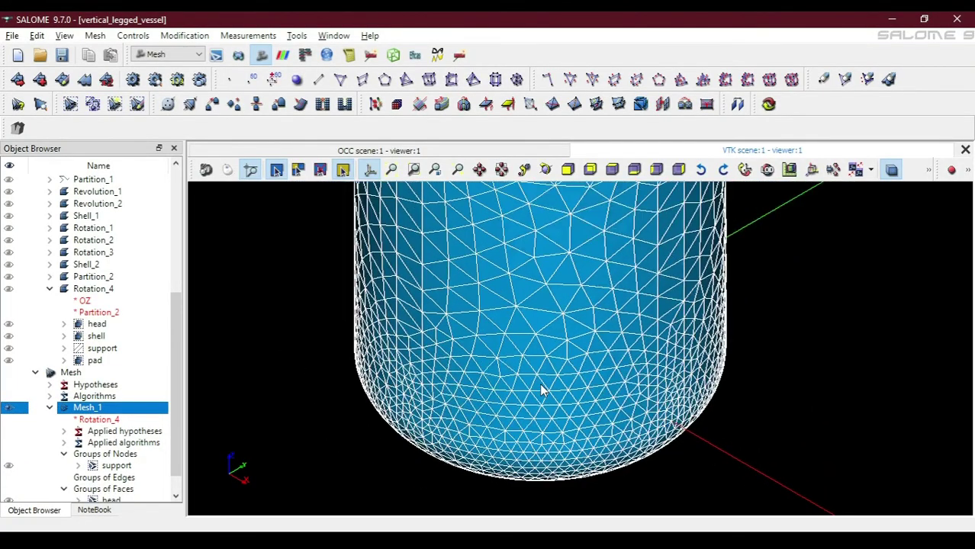
{"action": "scroll", "coordinate": [532, 221], "scroll_direction": "up", "scroll_amount": 5}
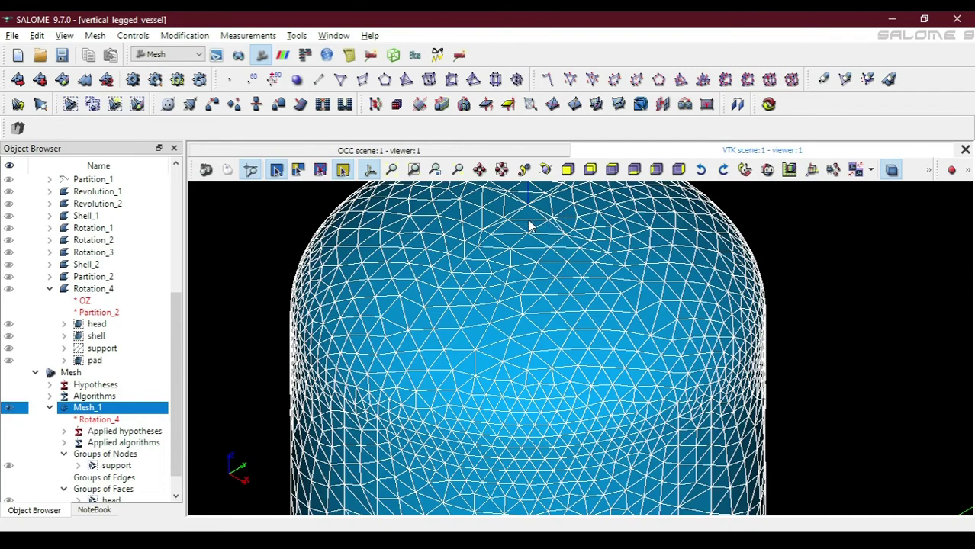
{"action": "scroll", "coordinate": [554, 222], "scroll_direction": "up", "scroll_amount": 5}
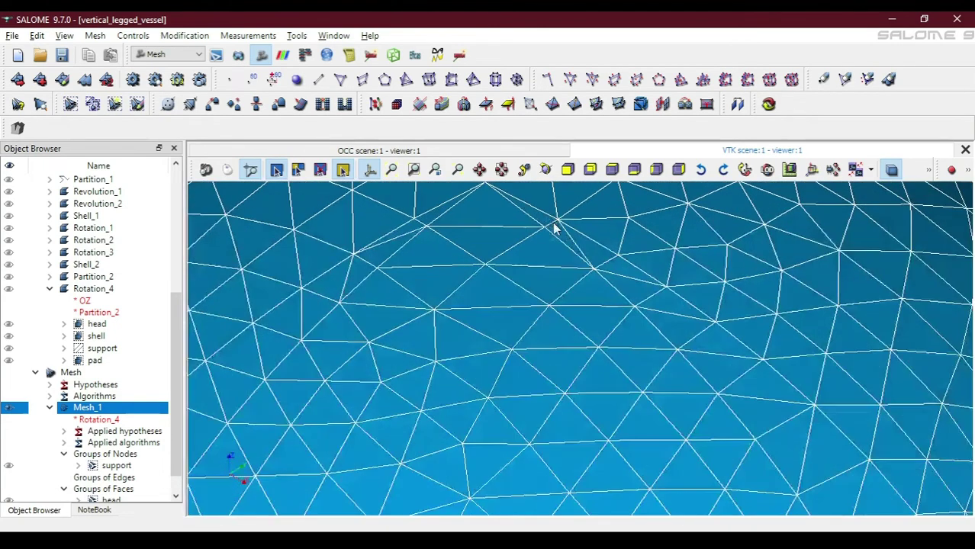
{"action": "scroll", "coordinate": [604, 314], "scroll_direction": "down", "scroll_amount": 5}
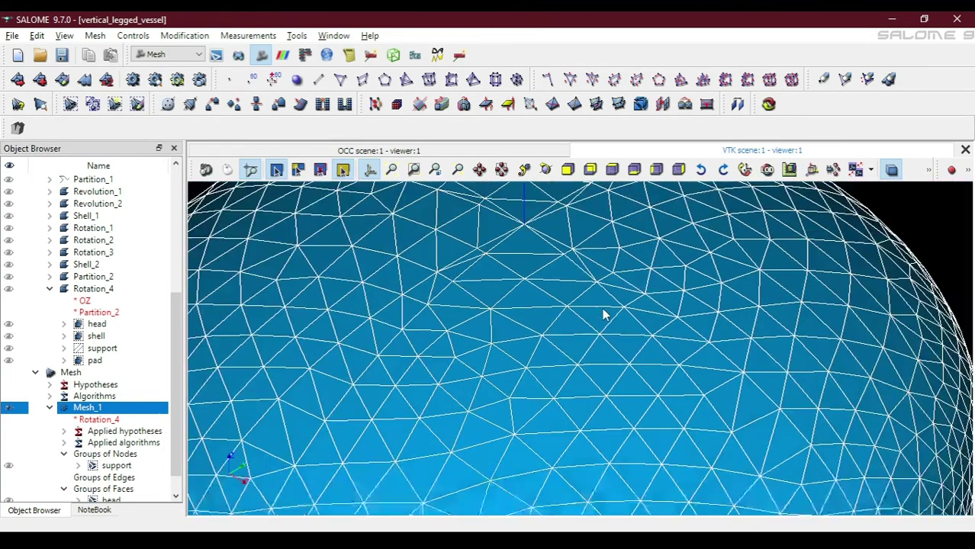
{"action": "scroll", "coordinate": [604, 312], "scroll_direction": "down", "scroll_amount": 2}
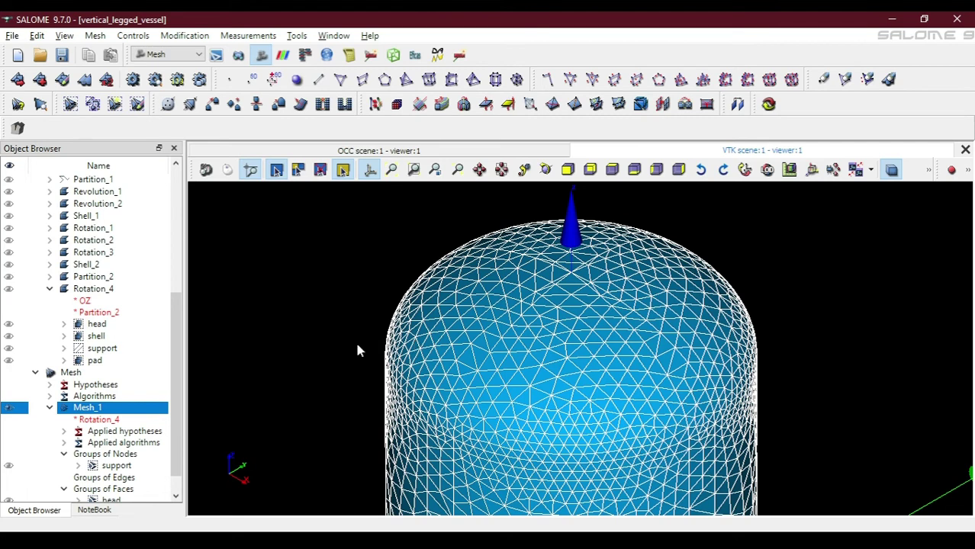
Edit Mesh_1's NETGEN 2D hypothesis, setting the maximum element size to 0.1 and the minimum size to 0.001
{"action": "right_click", "coordinate": [110, 409]}
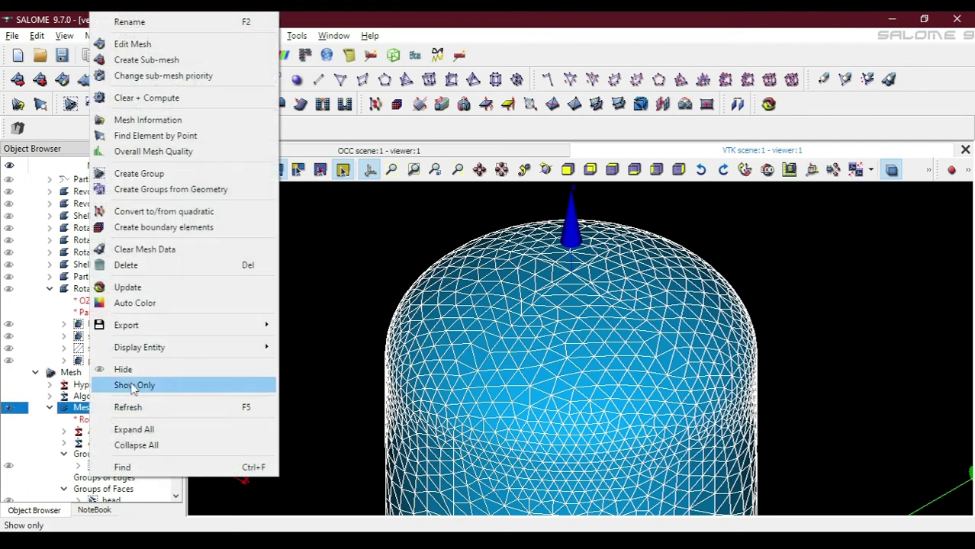
{"action": "left_click", "coordinate": [159, 44]}
{"action": "left_click", "coordinate": [621, 270]}
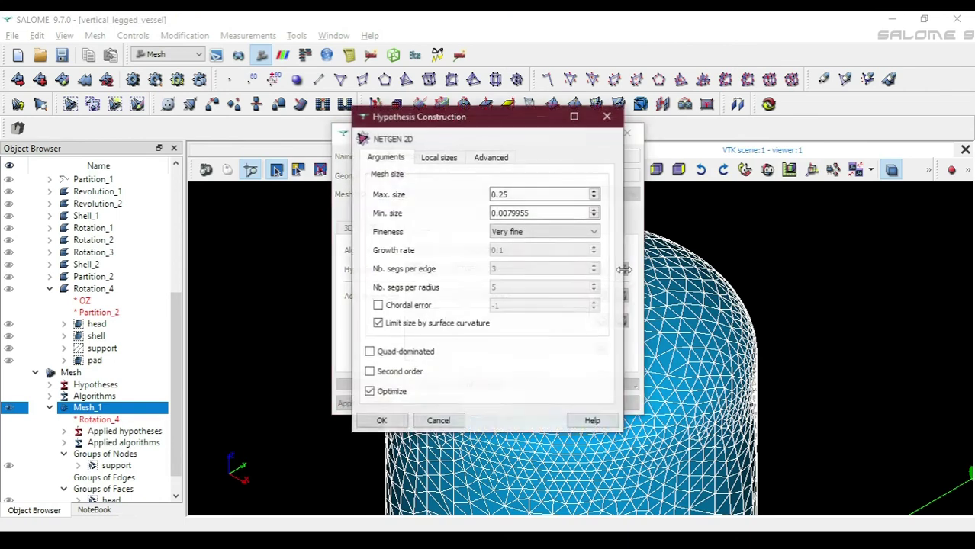
{"action": "left_click", "coordinate": [529, 194]}
{"action": "key", "text": "BackSpace"}
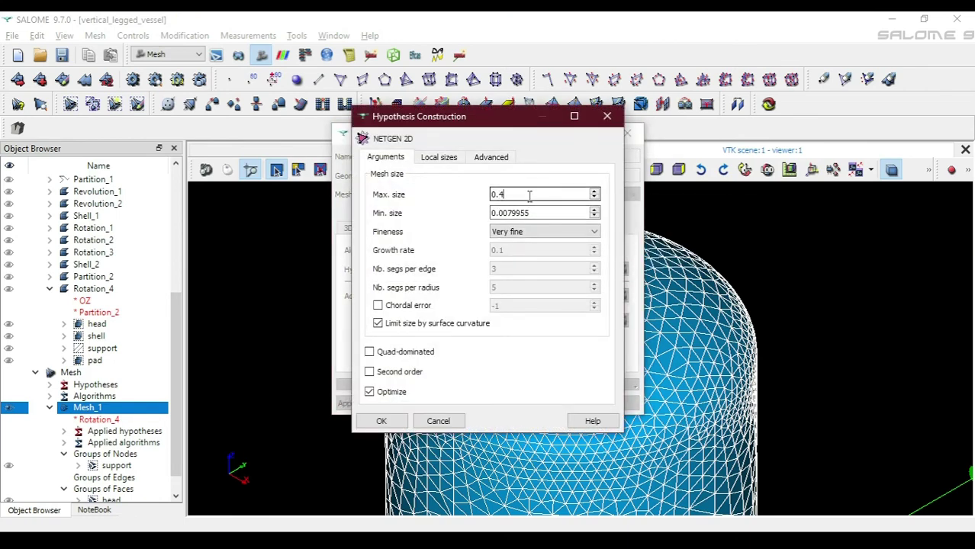
{"action": "key", "text": "BackSpace"}
{"action": "type", "text": "1"}
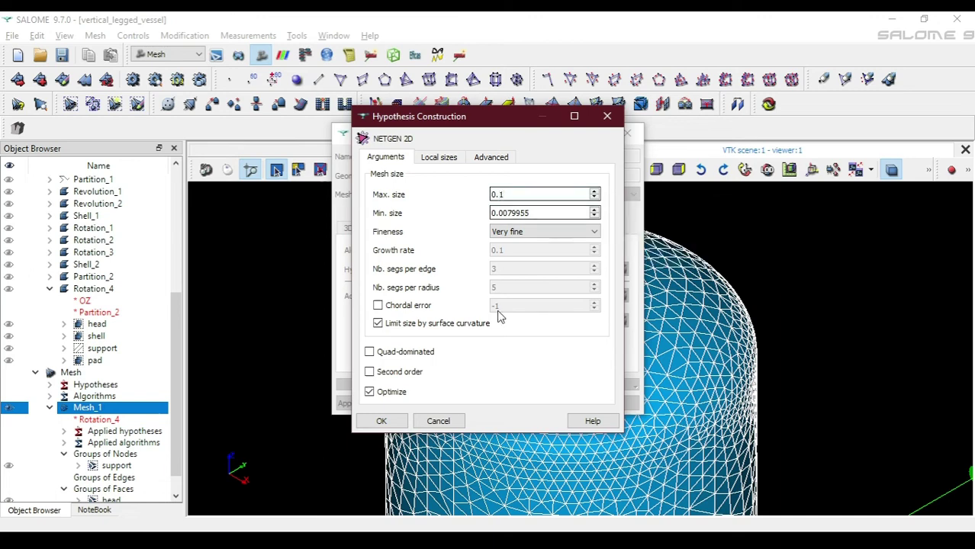
{"action": "left_click_drag", "start_coordinate": [506, 212], "coordinate": [607, 218]}
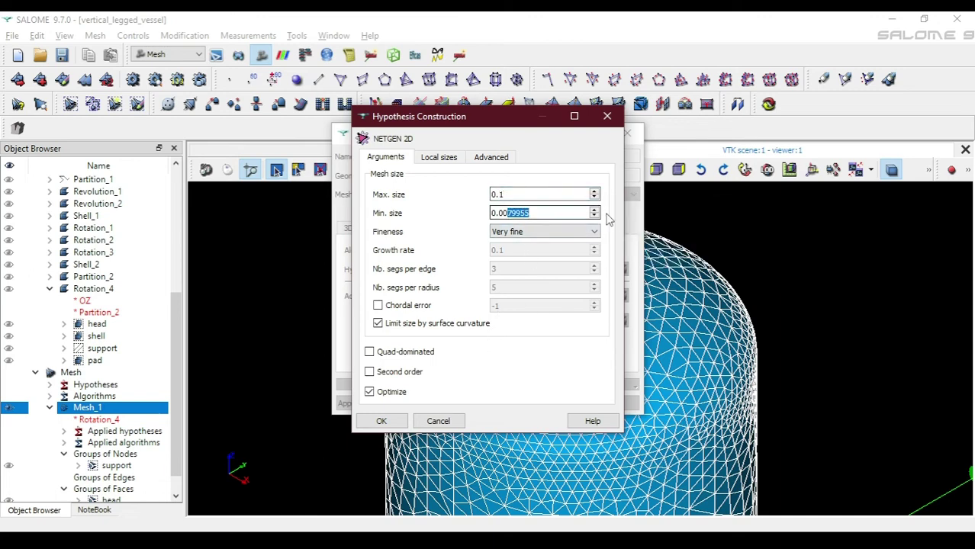
{"action": "type", "text": "1"}
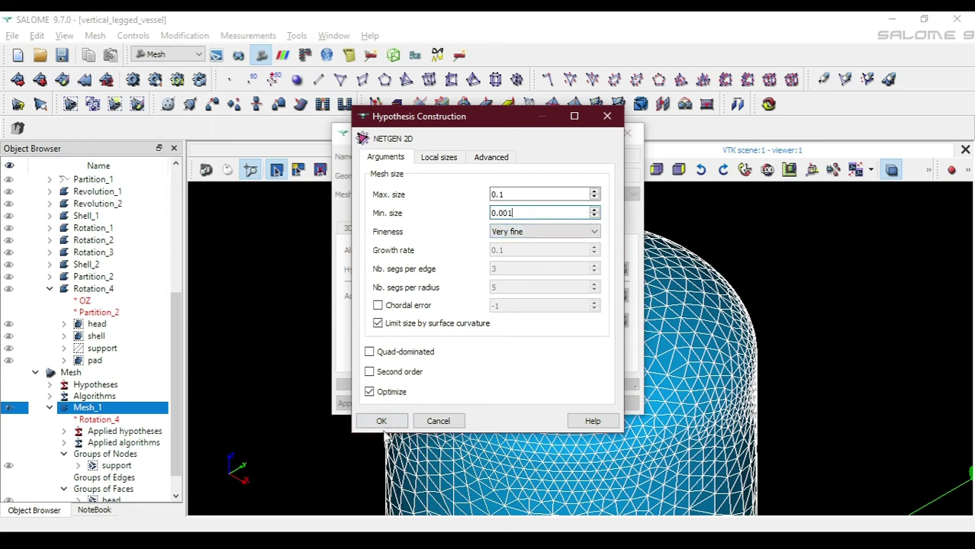
{"action": "left_click", "coordinate": [380, 423]}
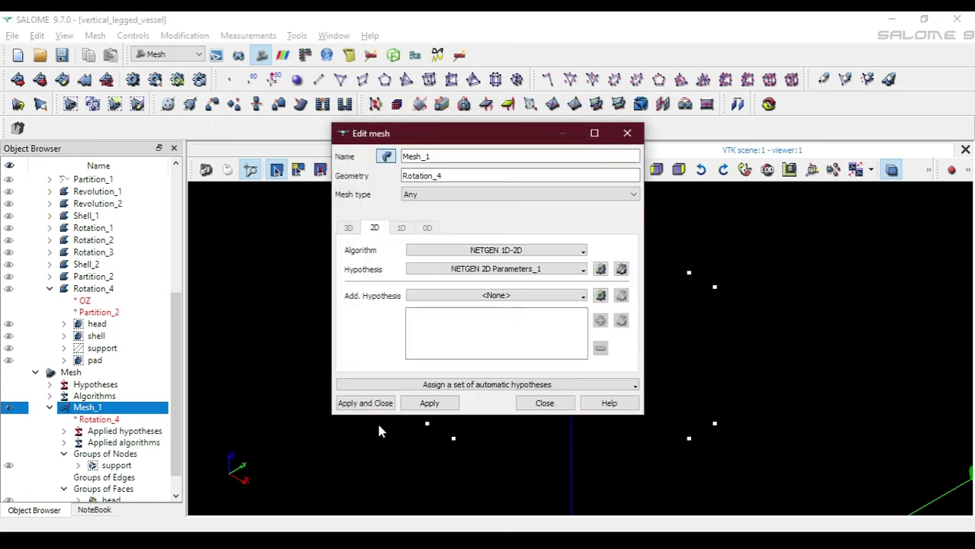
Recheck the NETGEN 2D parameters, apply the mesh edit, recompute Mesh_1 and inspect the triangles on the top head
{"action": "left_click", "coordinate": [621, 270]}
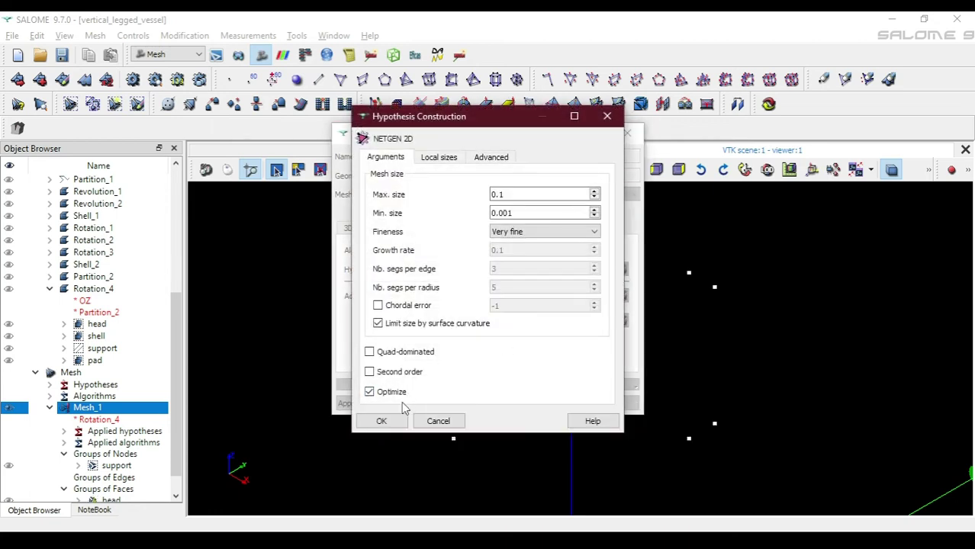
{"action": "left_click", "coordinate": [381, 421]}
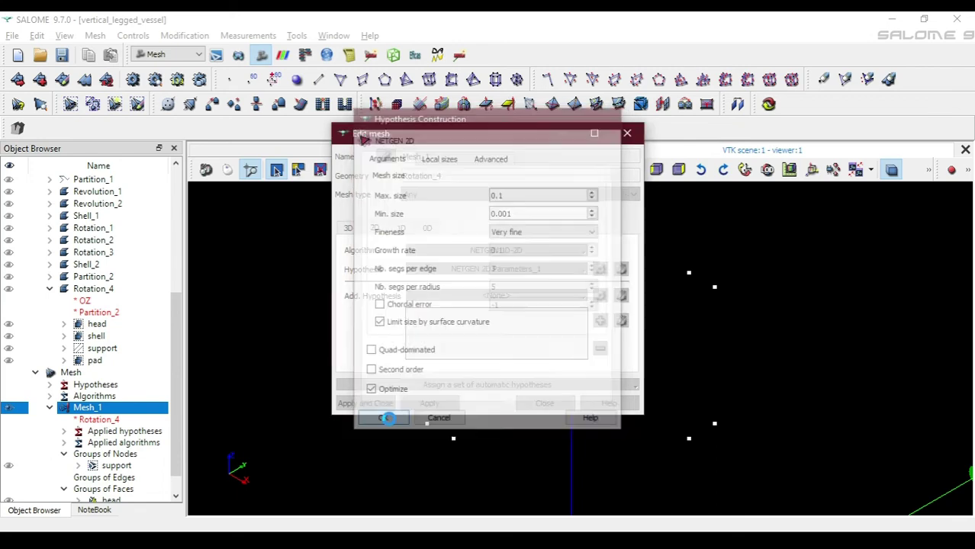
{"action": "left_click", "coordinate": [367, 405]}
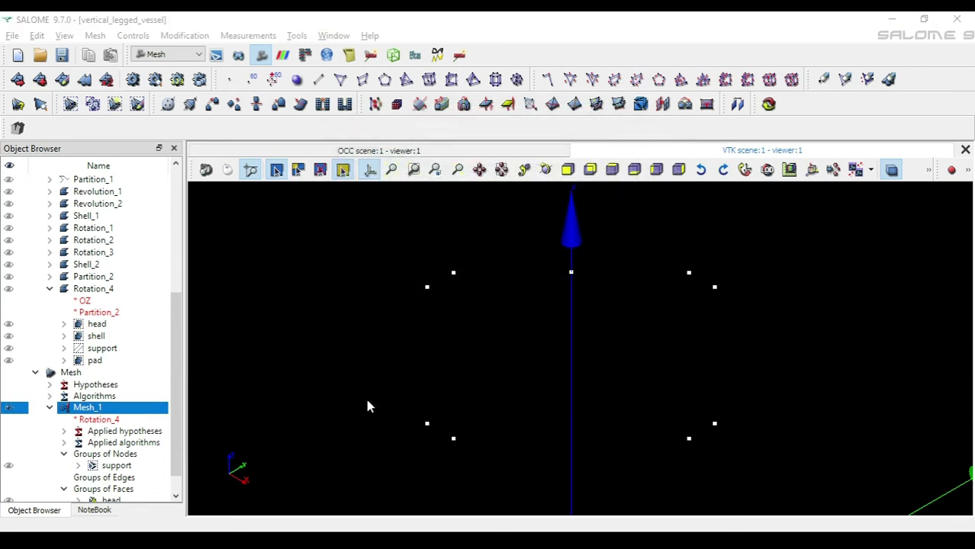
{"action": "right_click", "coordinate": [92, 409]}
{"action": "left_click", "coordinate": [149, 114]}
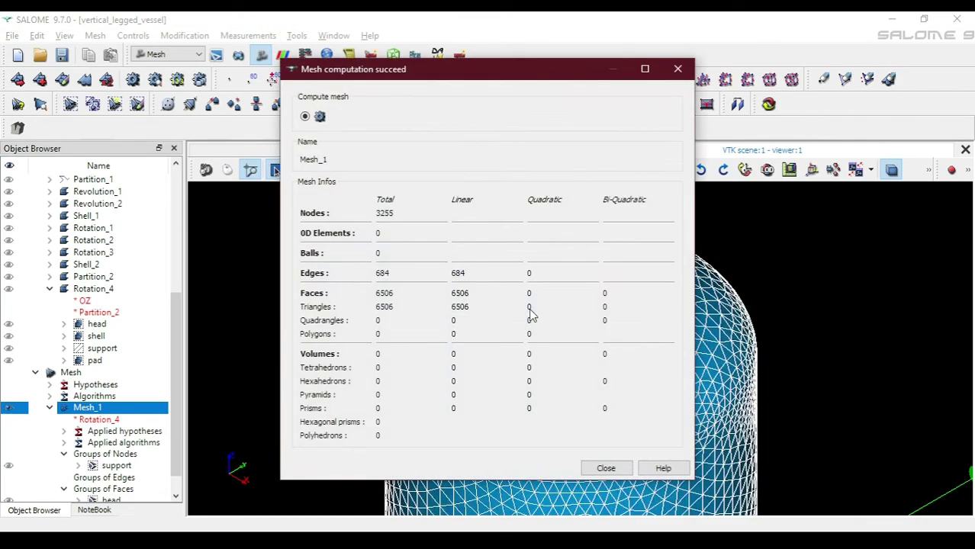
{"action": "left_click", "coordinate": [605, 467]}
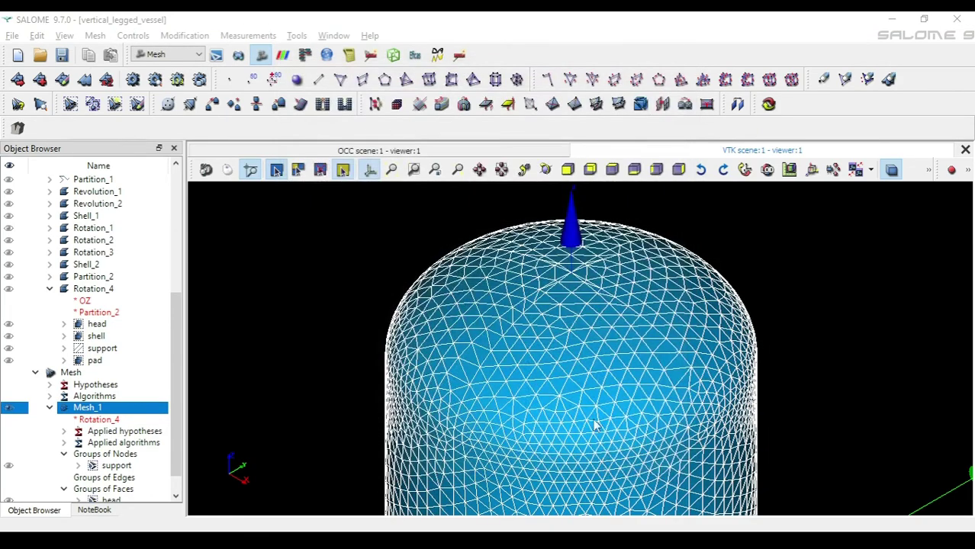
{"action": "scroll", "coordinate": [579, 289], "scroll_direction": "up", "scroll_amount": 5}
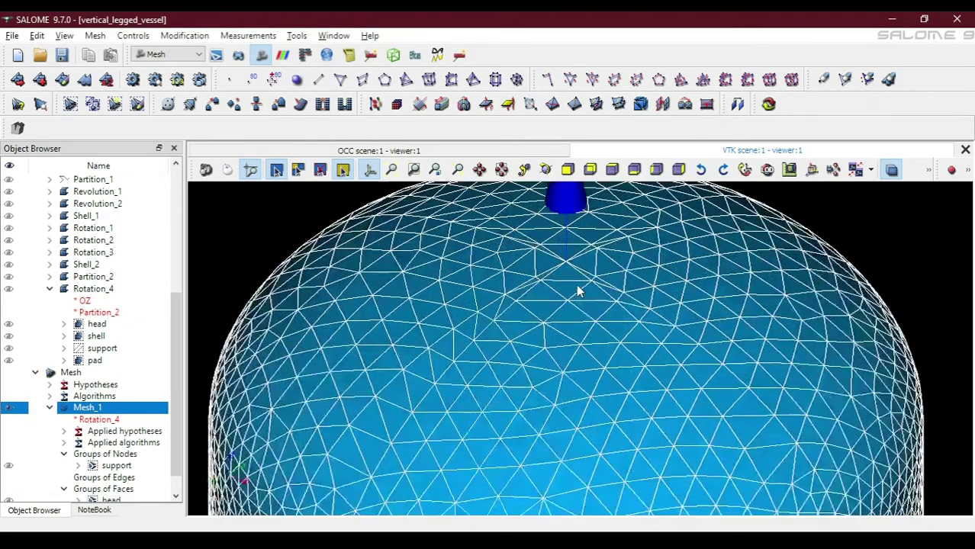
{"action": "scroll", "coordinate": [578, 289], "scroll_direction": "down", "scroll_amount": 8}
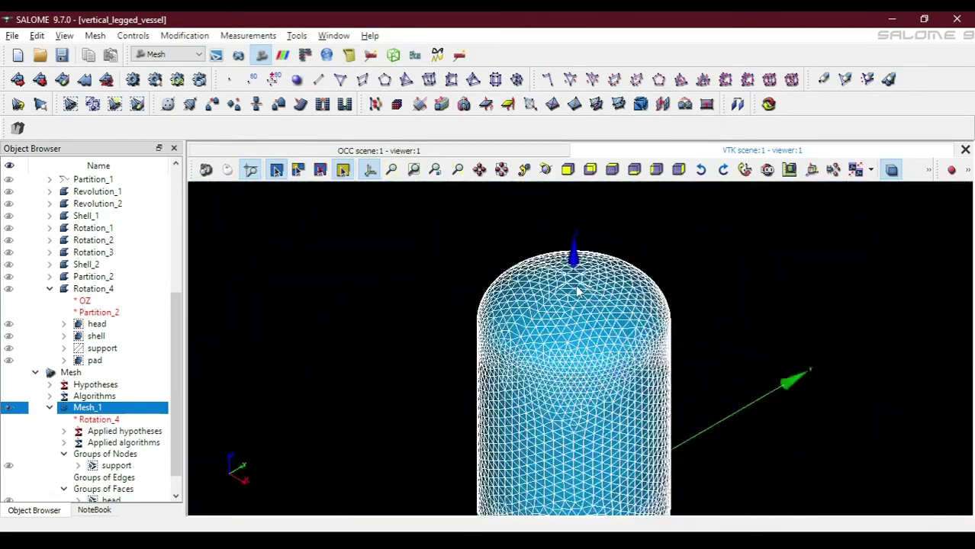
Export Mesh_1 in UNV format, overwriting vertical_legged_vessel.unv in the vertical_pressure_vessel folder
{"action": "right_click", "coordinate": [105, 410]}
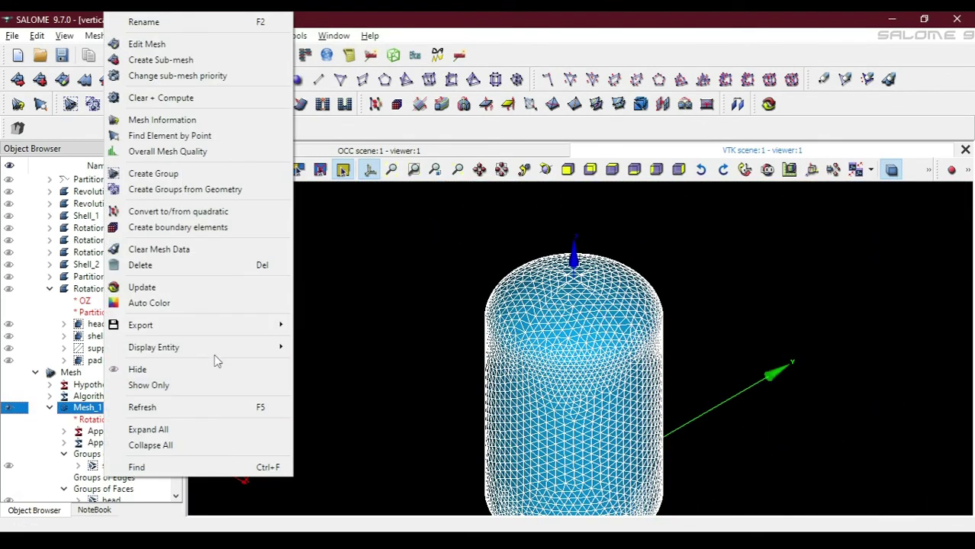
{"action": "mouse_move", "coordinate": [246, 331]}
{"action": "left_click", "coordinate": [342, 340]}
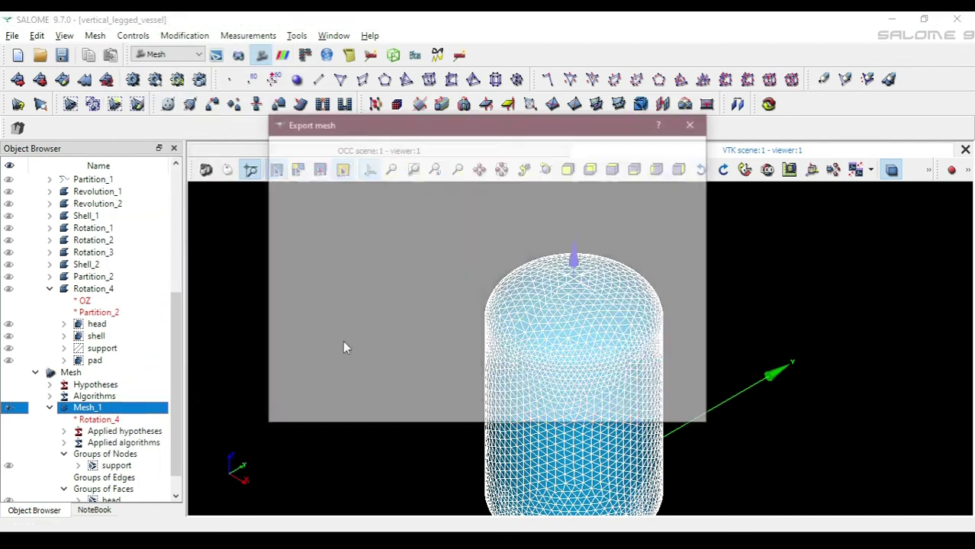
{"action": "left_click", "coordinate": [424, 191]}
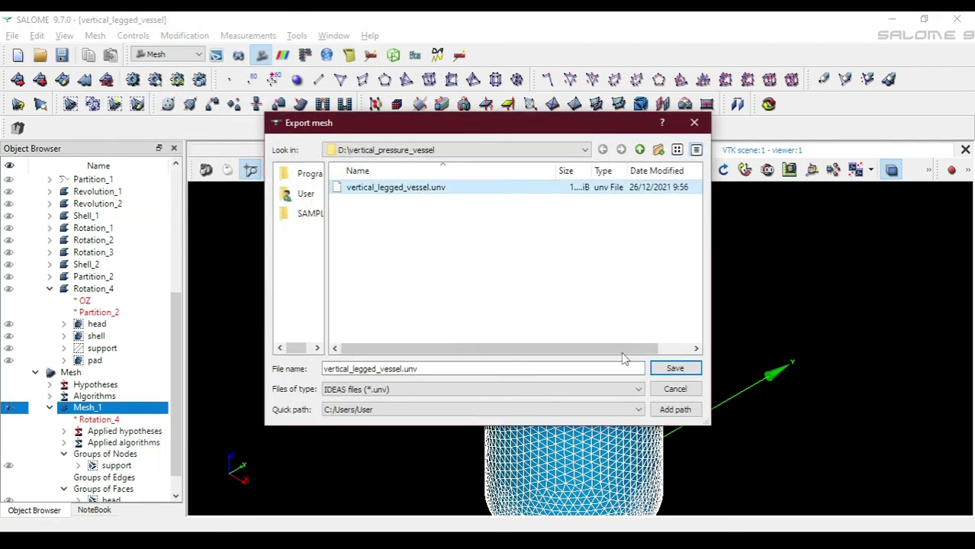
{"action": "left_click", "coordinate": [673, 367]}
{"action": "left_click", "coordinate": [560, 300]}
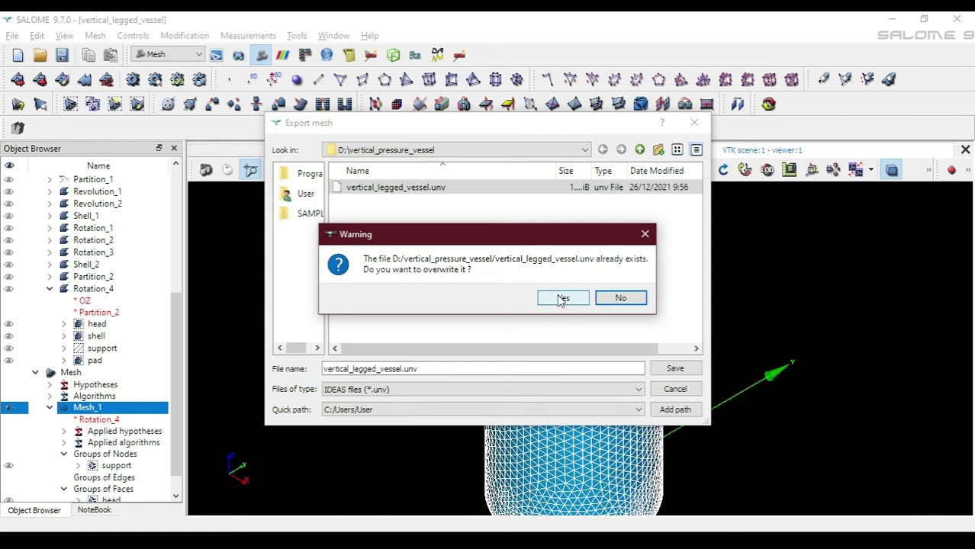
{"action": "left_click", "coordinate": [561, 298]}
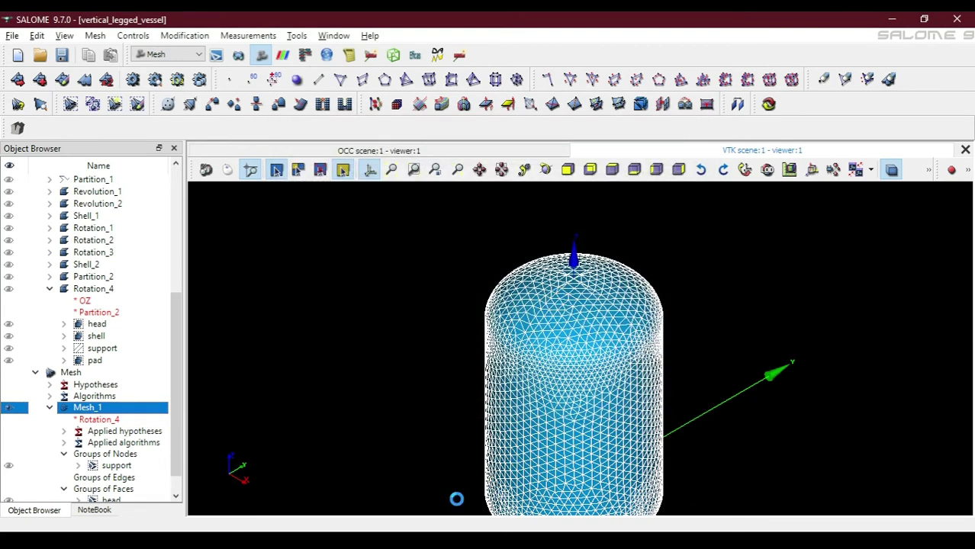
Switch to the CalculiX Launcher and convert vertical_legged_vessel.unv to an INP file with the unical converter
{"action": "left_click", "coordinate": [404, 481]}
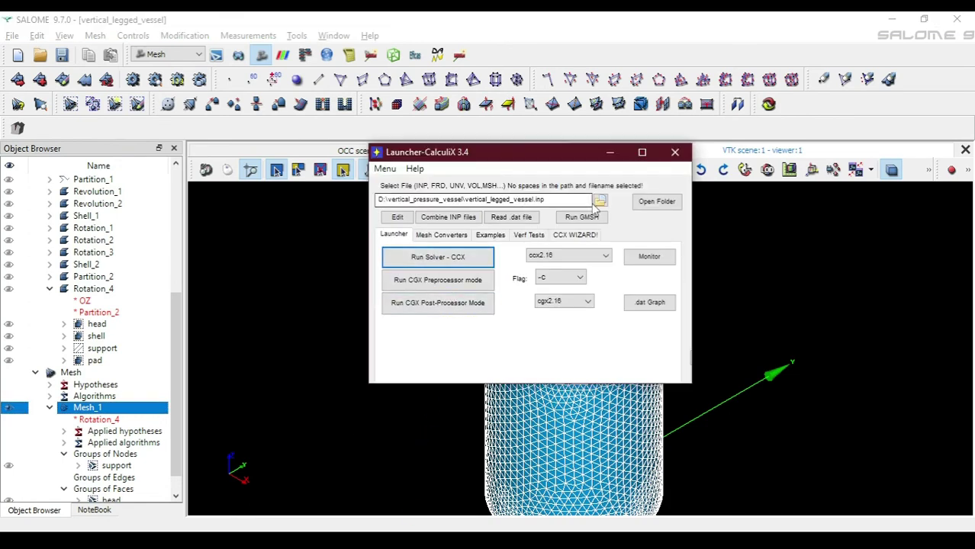
{"action": "left_click", "coordinate": [600, 203]}
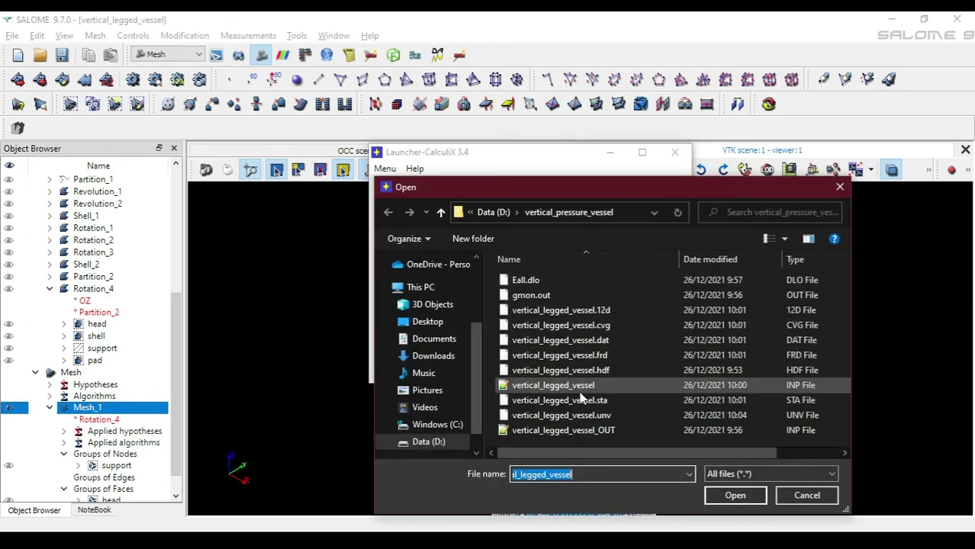
{"action": "double_click", "coordinate": [583, 417]}
{"action": "left_click", "coordinate": [513, 326]}
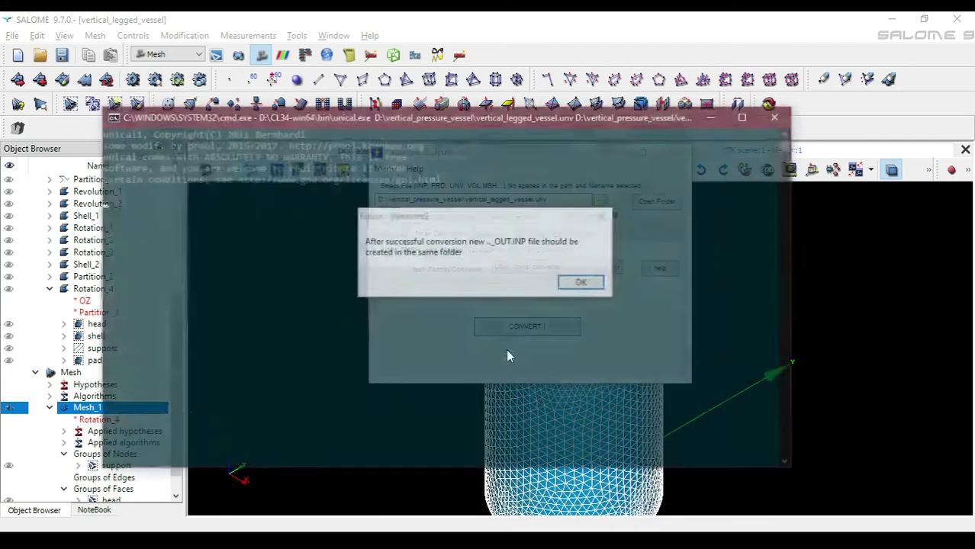
{"action": "left_click", "coordinate": [779, 115]}
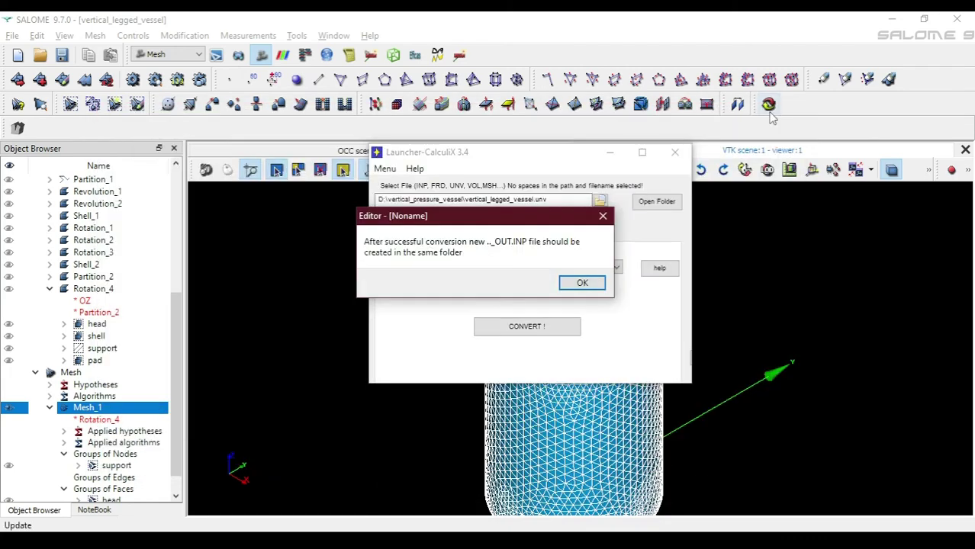
{"action": "left_click", "coordinate": [581, 281]}
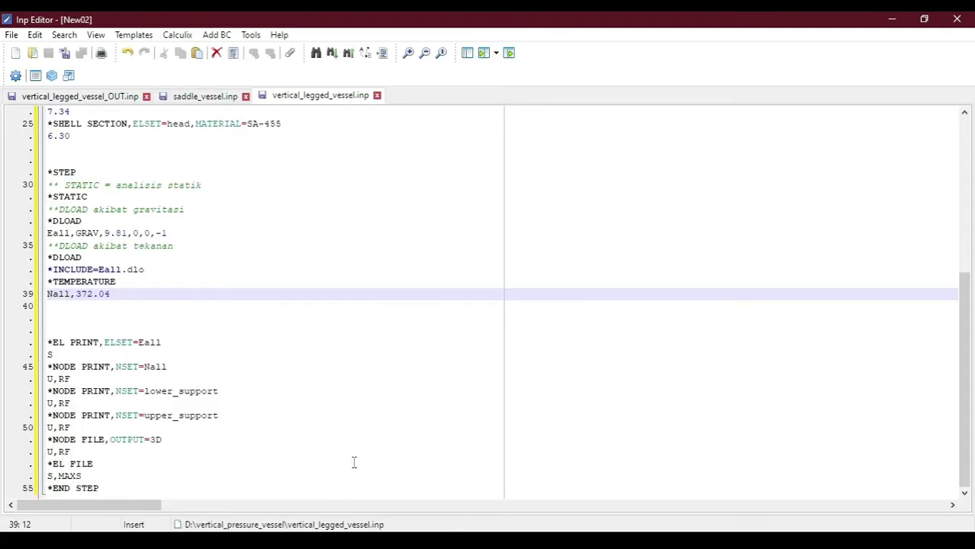
{"action": "left_click", "coordinate": [88, 96]}
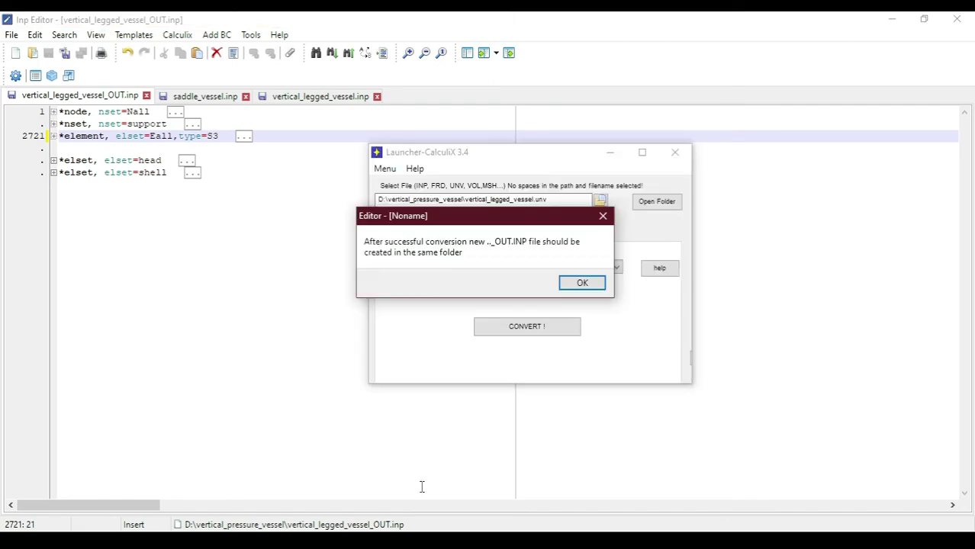
{"action": "left_click", "coordinate": [581, 283]}
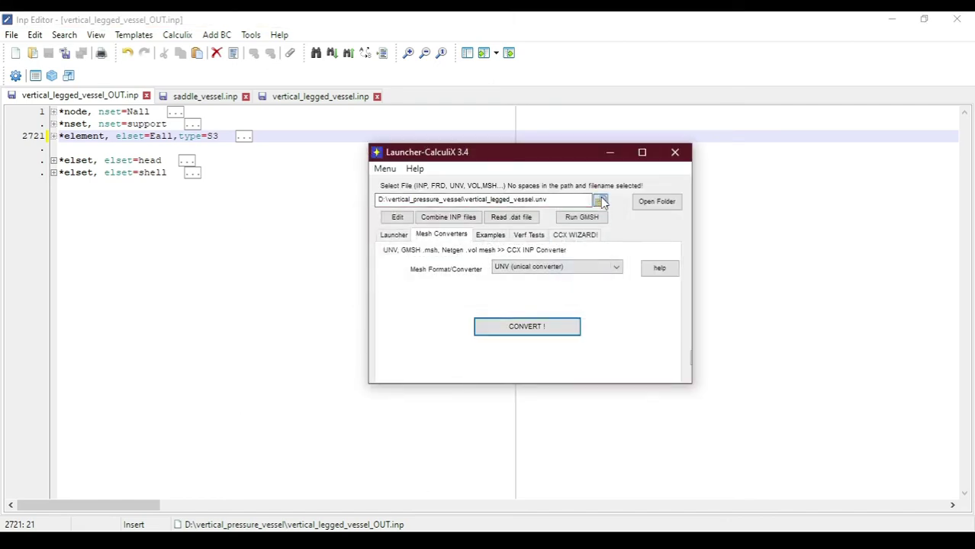
Select vertical_legged_vessel_OUT.inp in the launcher, open it for editing in Inp Editor and reload its modified contents
{"action": "left_click", "coordinate": [600, 201]}
{"action": "double_click", "coordinate": [611, 431]}
{"action": "left_click", "coordinate": [397, 216]}
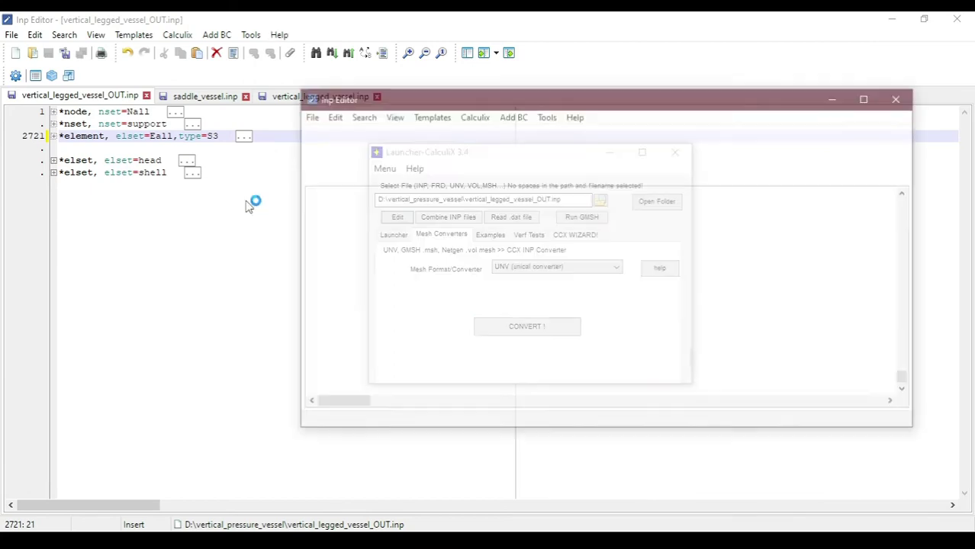
{"action": "left_click", "coordinate": [364, 266]}
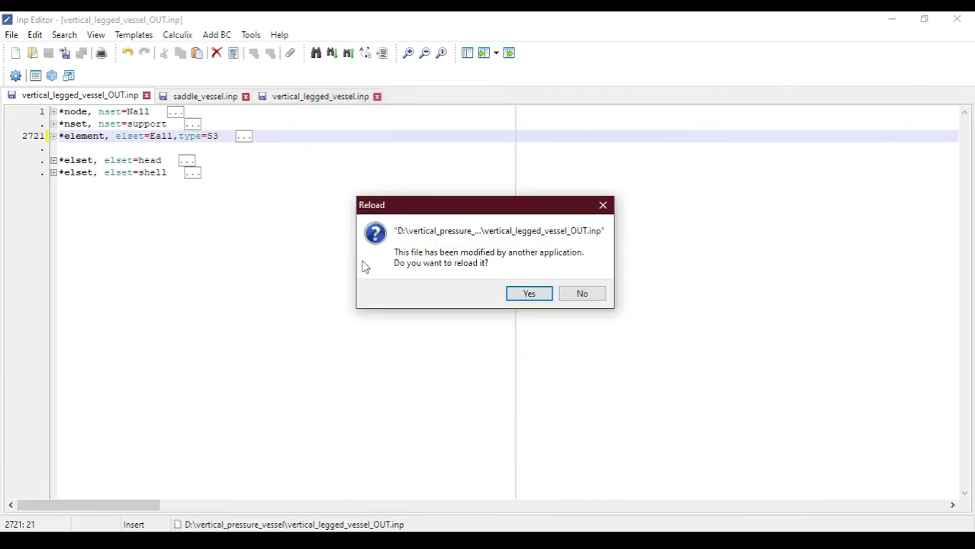
{"action": "left_click", "coordinate": [526, 293]}
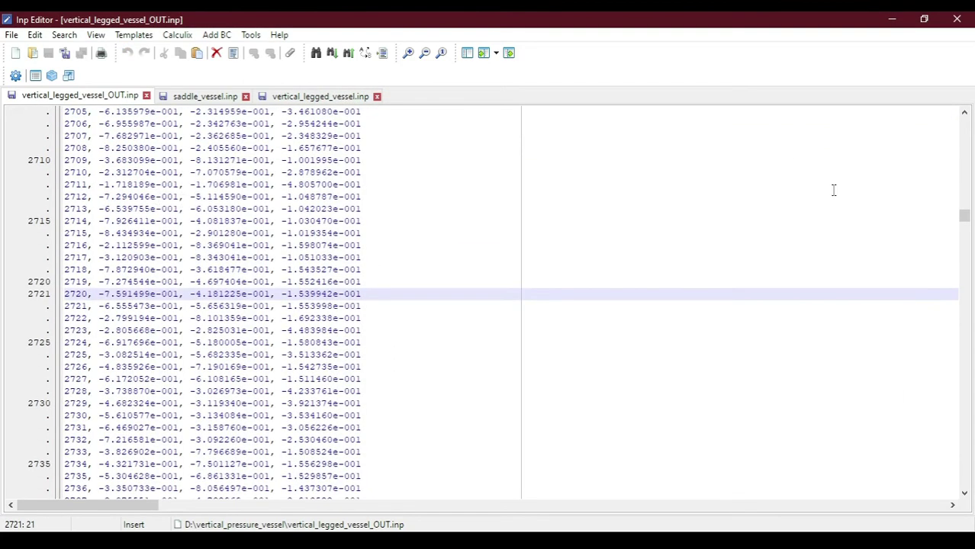
Go to the file's beginning and fold the node, support, element, head and shell blocks
{"action": "left_click_drag", "start_coordinate": [963, 215], "coordinate": [963, 116]}
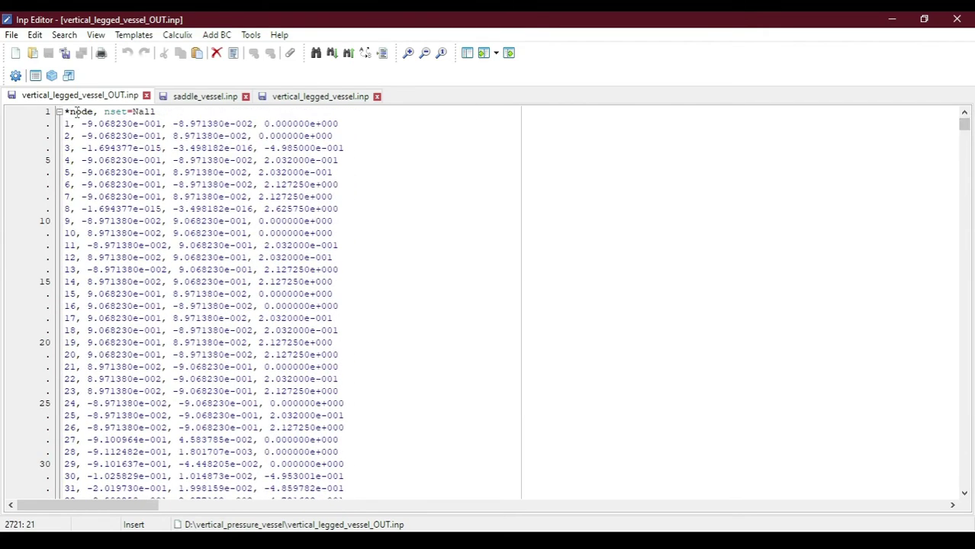
{"action": "left_click", "coordinate": [58, 112]}
{"action": "left_click", "coordinate": [58, 124]}
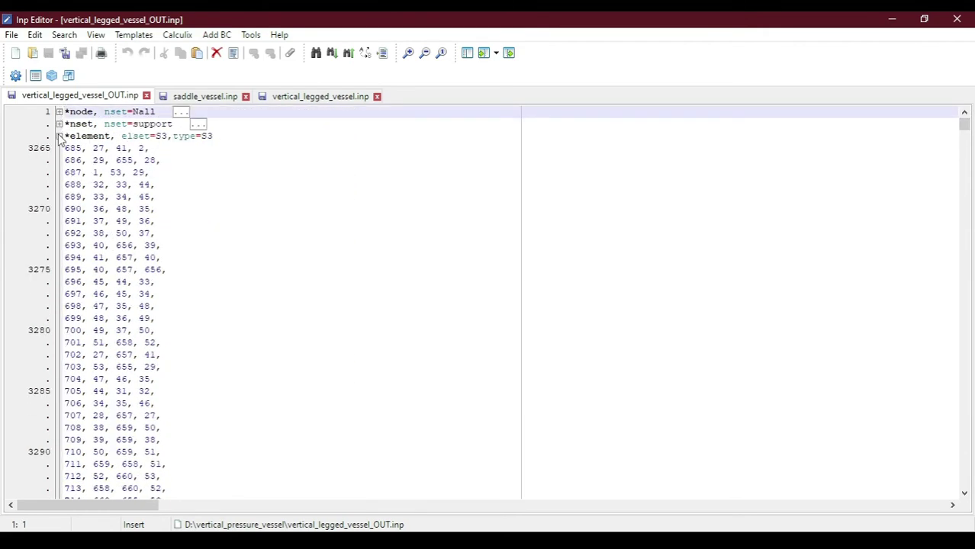
{"action": "left_click", "coordinate": [59, 136]}
{"action": "left_click", "coordinate": [59, 160]}
{"action": "left_click", "coordinate": [59, 172]}
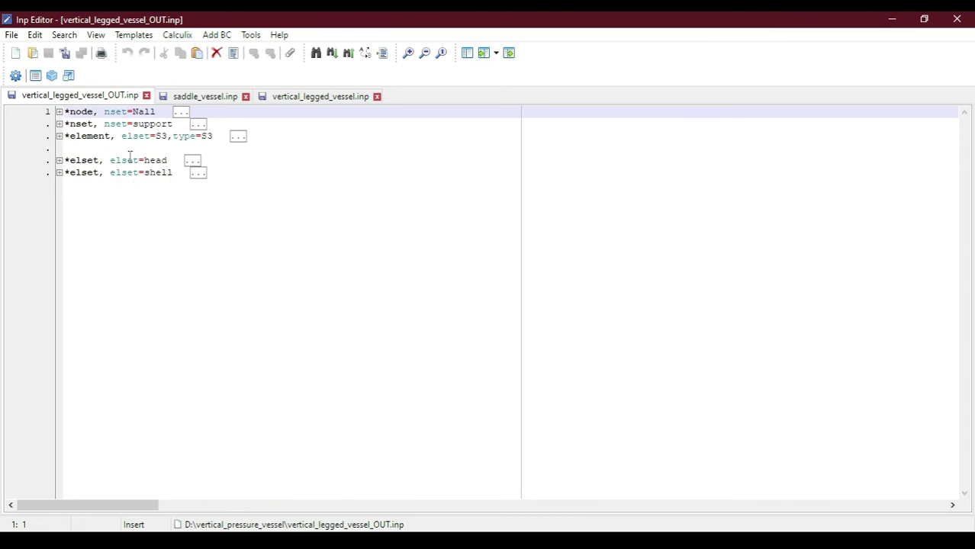
Rename the S3 element set to Eall in the *element line and save vertical_legged_vessel_OUT.inp
{"action": "left_click", "coordinate": [162, 137]}
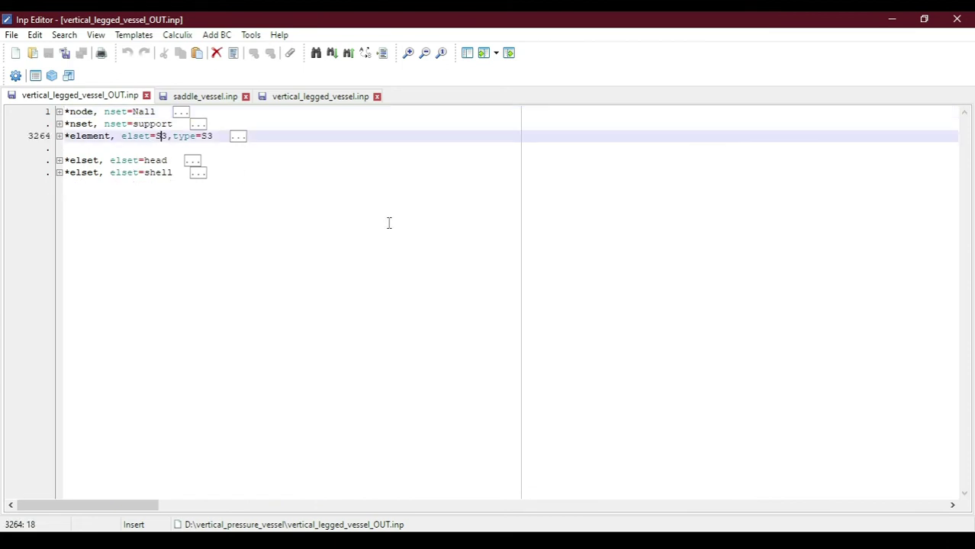
{"action": "key", "text": "BackSpace"}
{"action": "key", "text": "BackSpace"}
{"action": "type", "text": "Eall"}
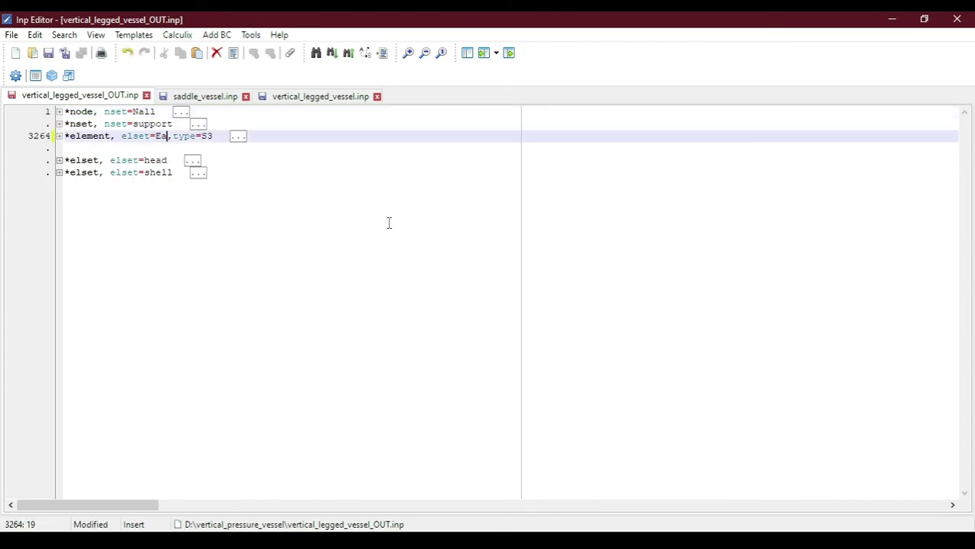
{"action": "key", "text": "ctrl+s"}
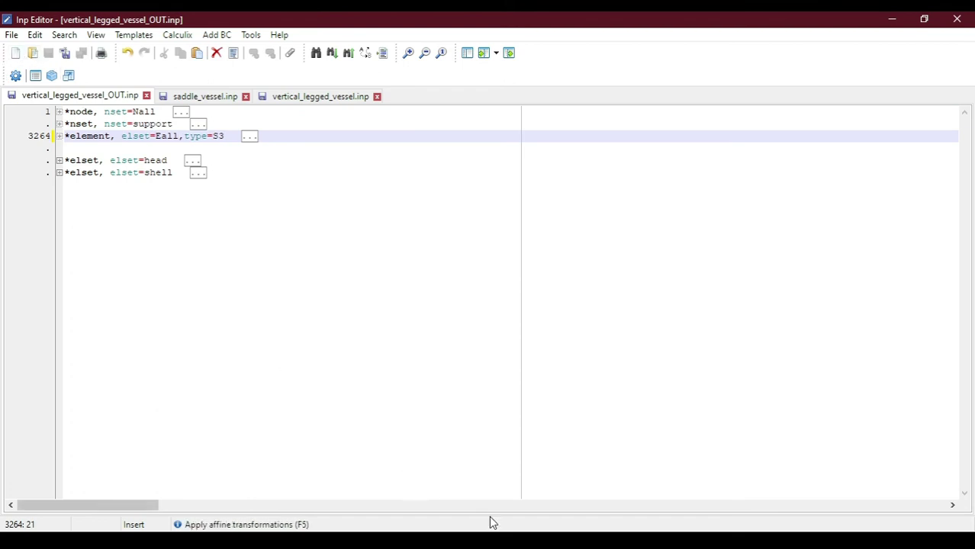
Switch to the CalculiX Launcher and open vertical_legged_vessel_OUT.inp in the CGX preprocessor, keeping the console in view
{"action": "left_click", "coordinate": [505, 486]}
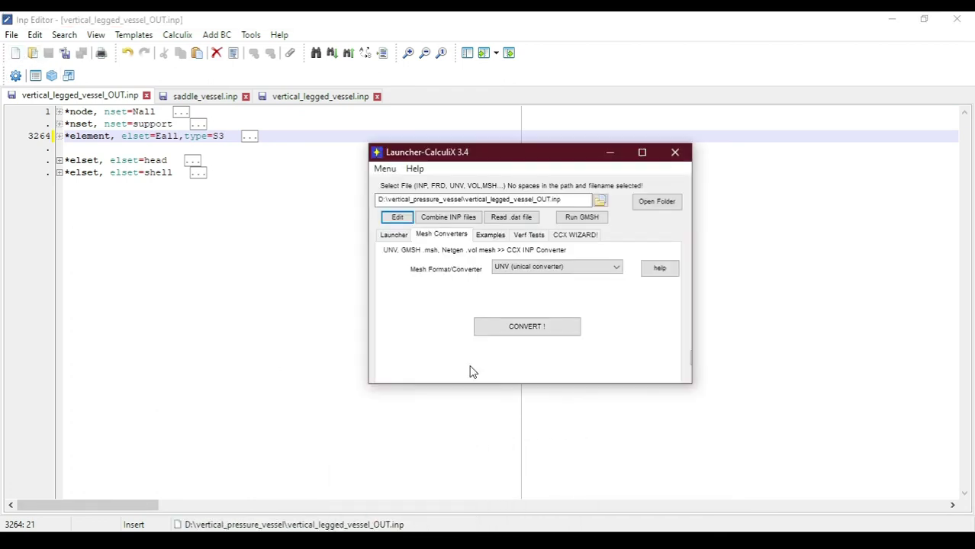
{"action": "left_click", "coordinate": [395, 237]}
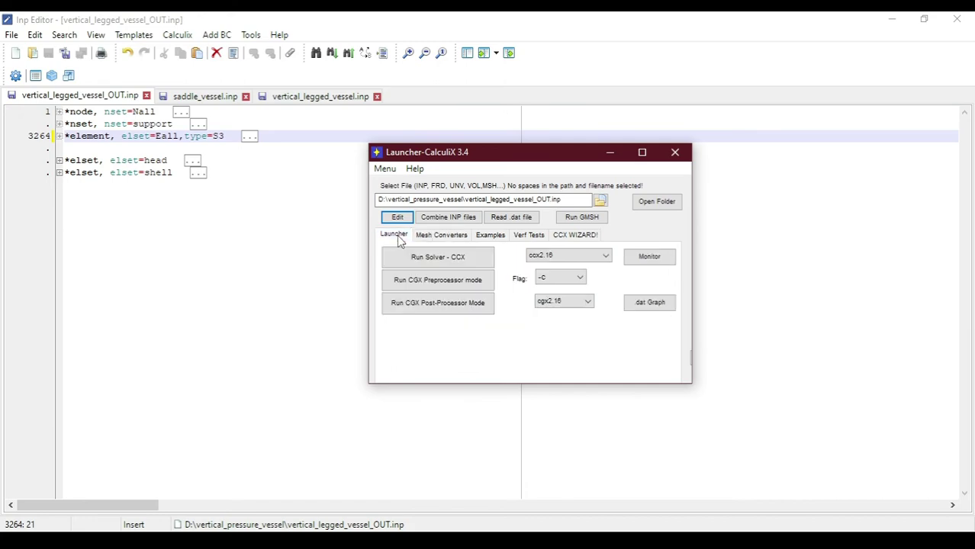
{"action": "left_click", "coordinate": [470, 281]}
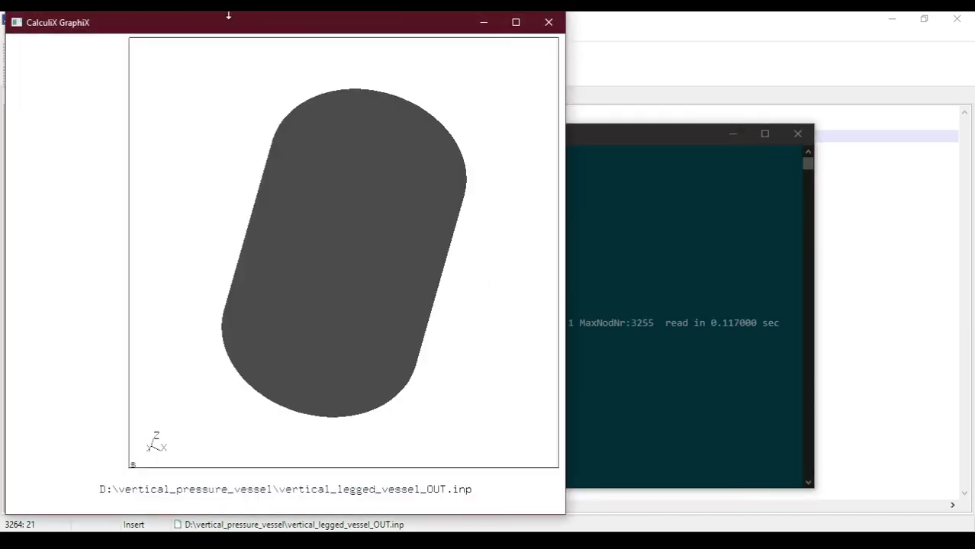
{"action": "left_click_drag", "start_coordinate": [234, 33], "coordinate": [605, 32]}
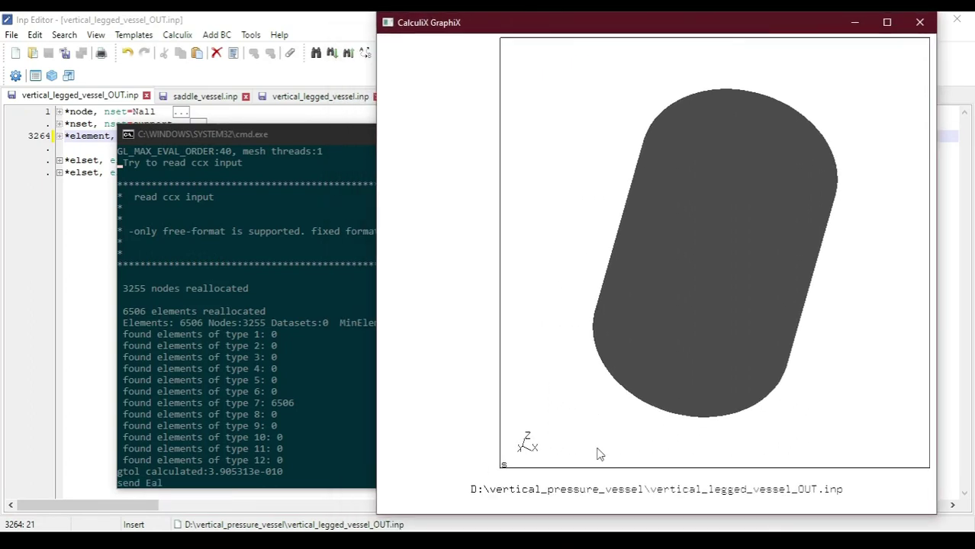
Look up the maximum working pressure in the data sheet and export it for all elements with "send Eall abq pres 1034214"
{"action": "type", "text": "abq pres"}
{"action": "key", "text": "alt+Tab"}
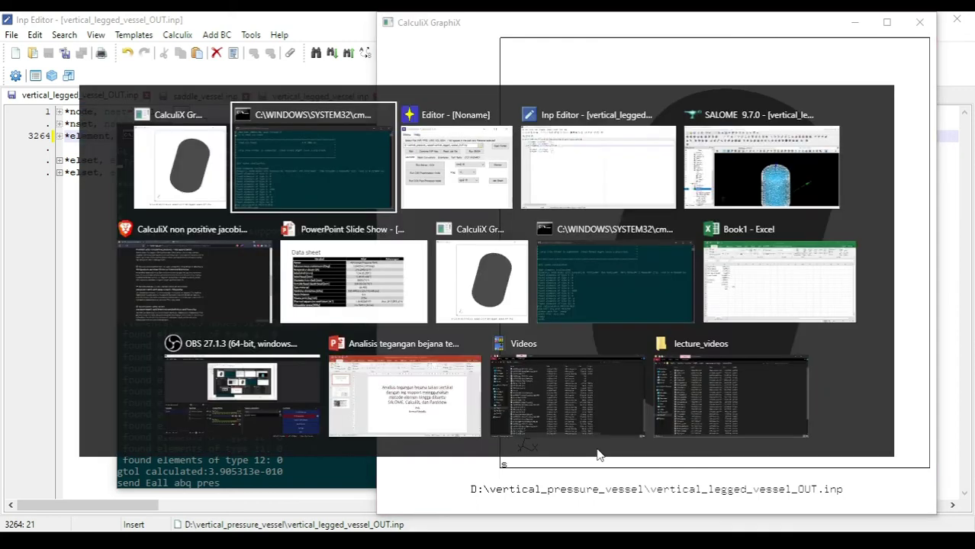
{"action": "key", "text": "alt+Tab"}
{"action": "key", "text": "alt+Tab"}
{"action": "key", "text": "alt+Tab"}
{"action": "key", "text": "alt+Tab"}
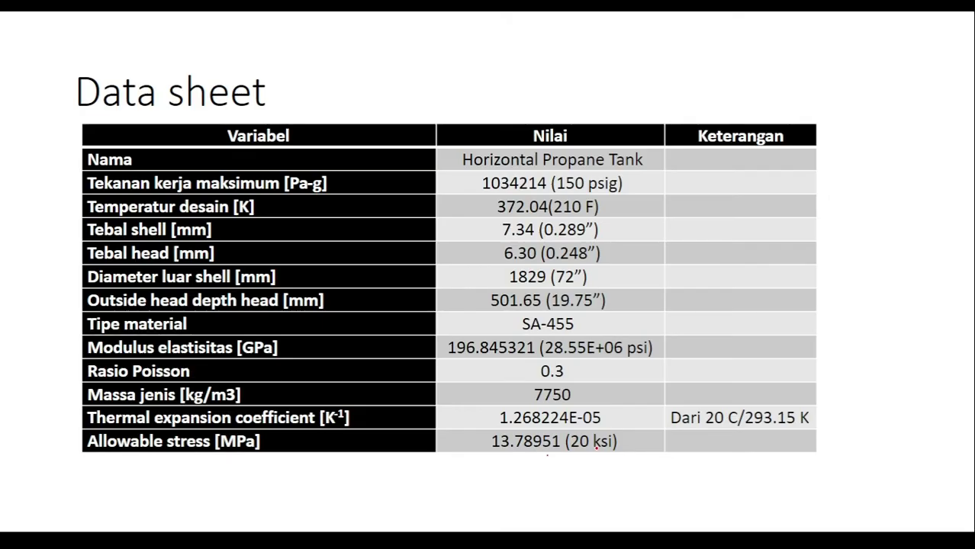
{"action": "key", "text": "alt+Tab"}
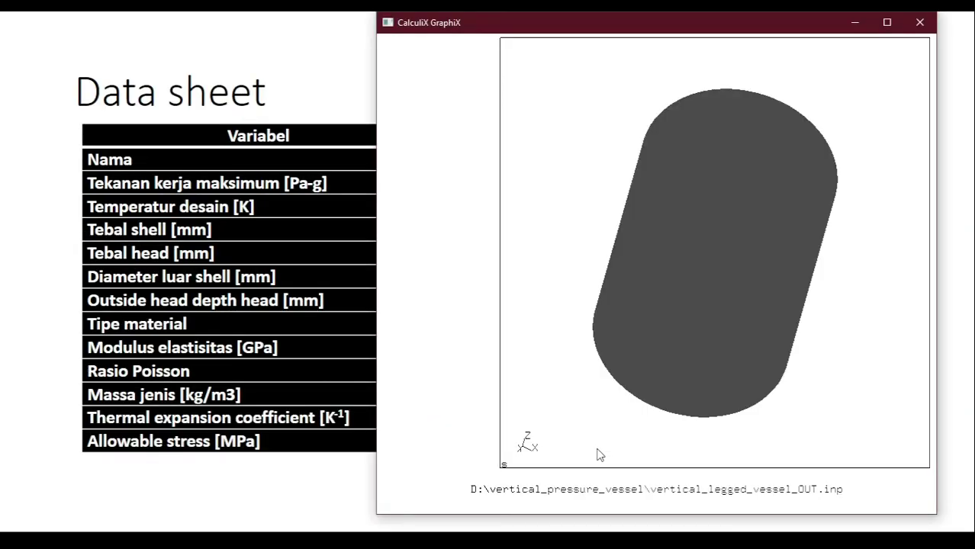
{"action": "key", "text": "alt+Tab"}
{"action": "key", "text": "alt+Tab"}
{"action": "key", "text": "alt+Tab"}
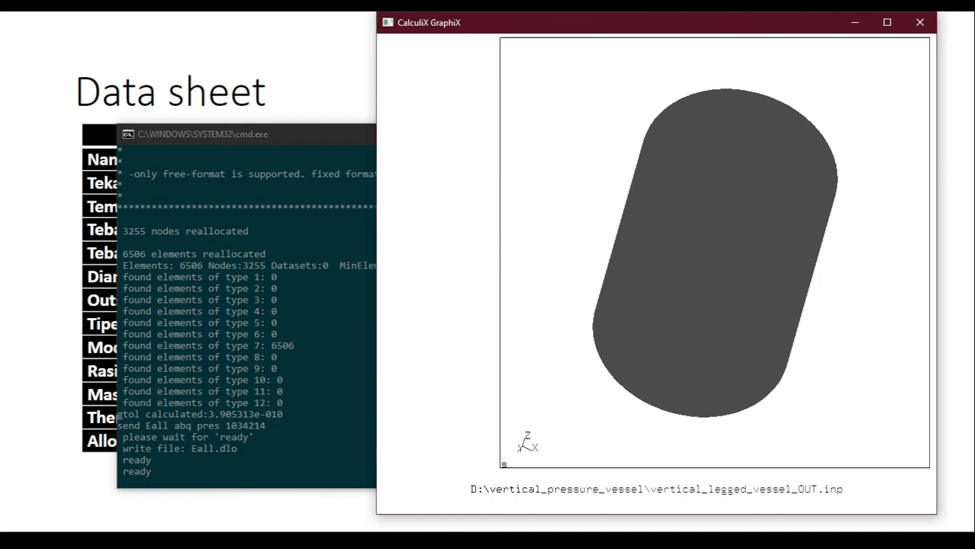
Select vertical_legged_vessel.inp in the launcher and run the ccx2.16 solver on it
{"action": "key", "text": "alt+Tab"}
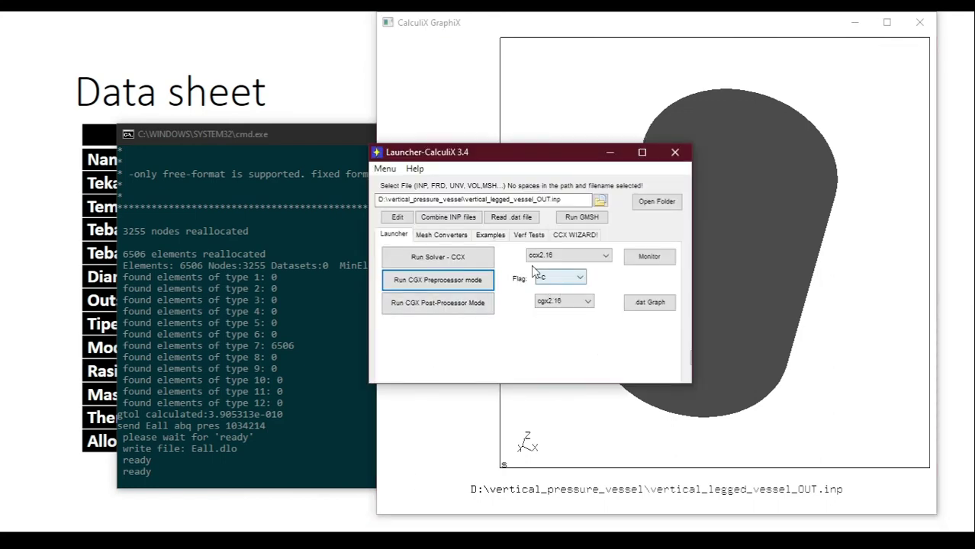
{"action": "left_click", "coordinate": [602, 201]}
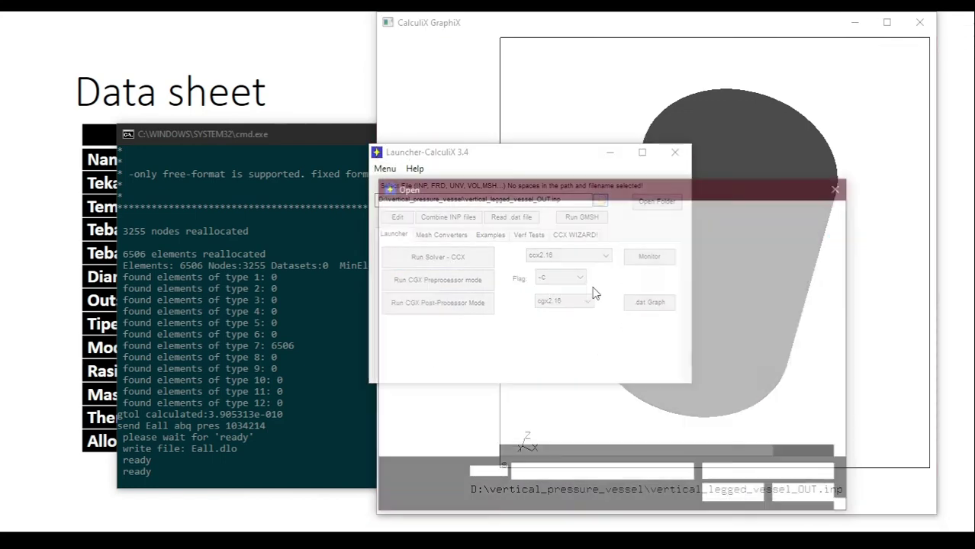
{"action": "left_click", "coordinate": [589, 385]}
{"action": "double_click", "coordinate": [590, 386]}
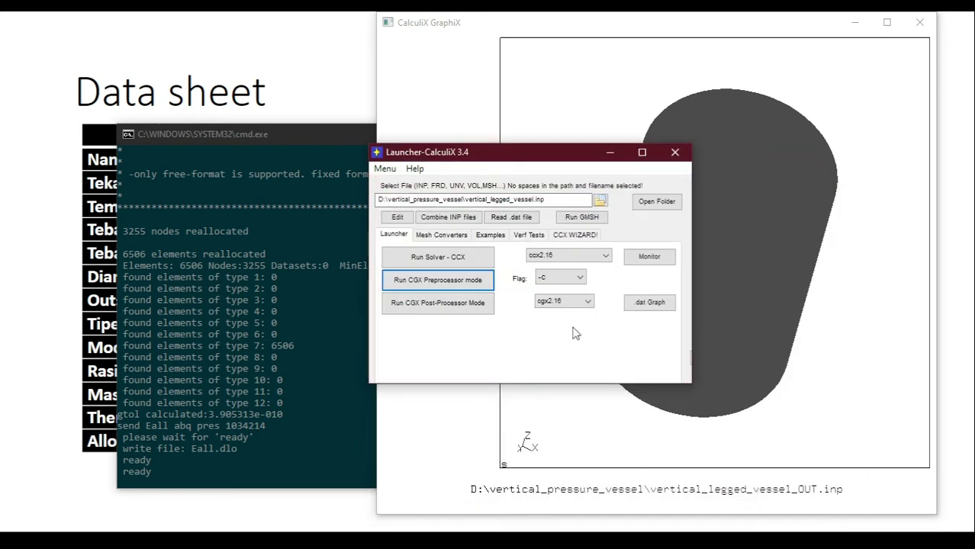
{"action": "left_click", "coordinate": [456, 256]}
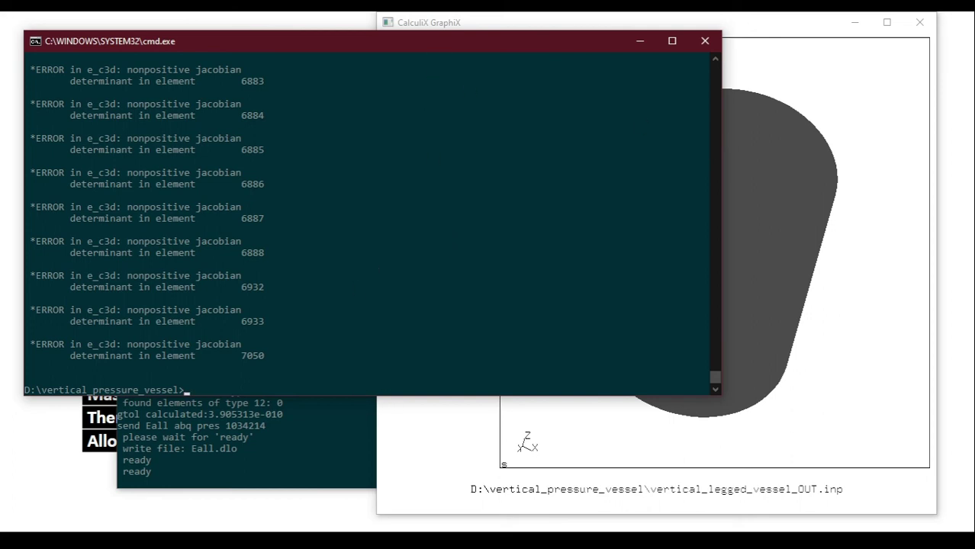
Switch to Inp Editor and set the shell section thickness for the shell element set to 0.00734 in vertical_legged_vessel.inp
{"action": "left_click", "coordinate": [326, 514]}
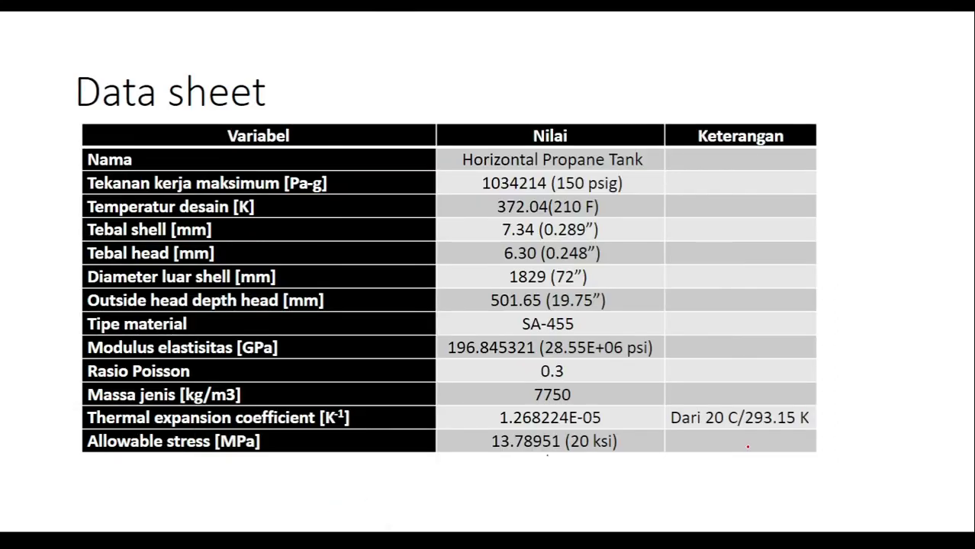
{"action": "key", "text": "alt+Tab"}
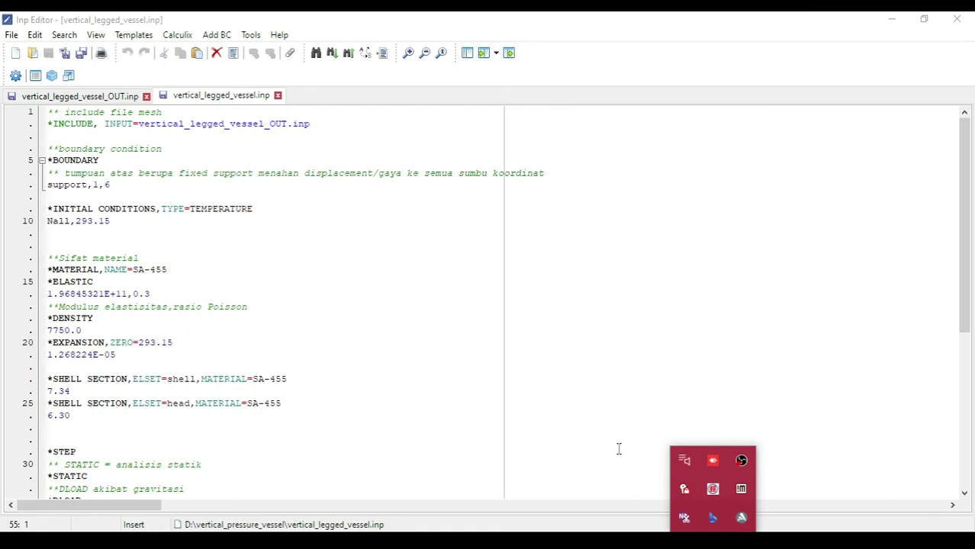
{"action": "left_click", "coordinate": [611, 369]}
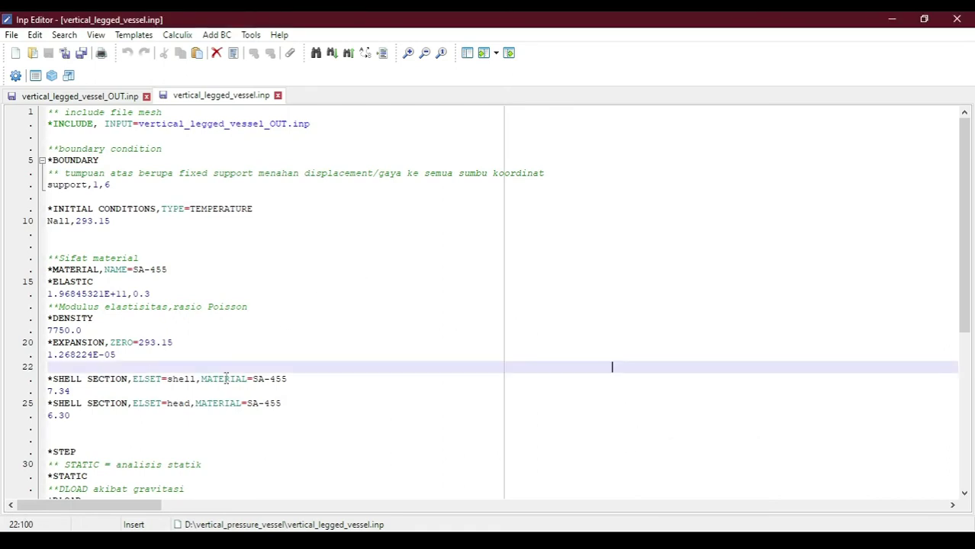
{"action": "left_click", "coordinate": [89, 391]}
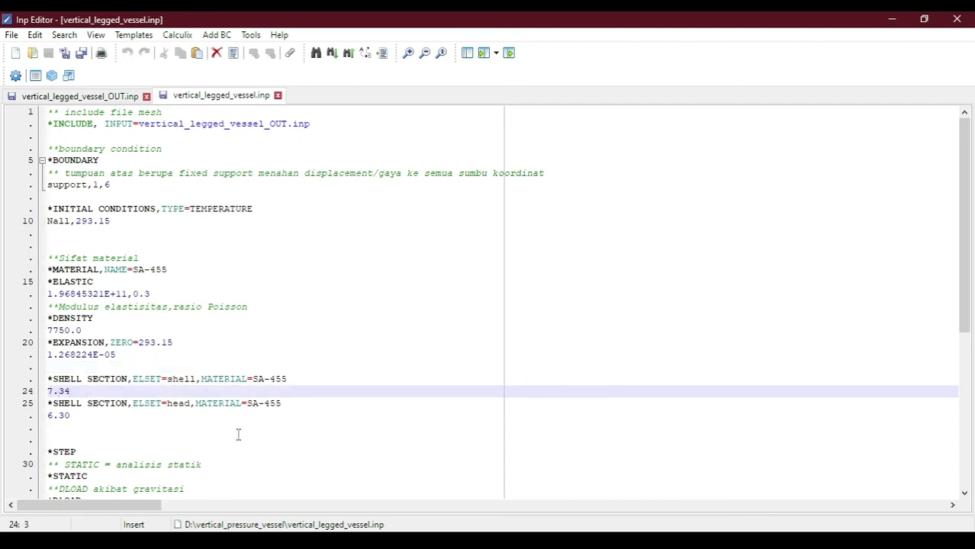
{"action": "key", "text": "BackSpace"}
{"action": "type", "text": "0.00"}
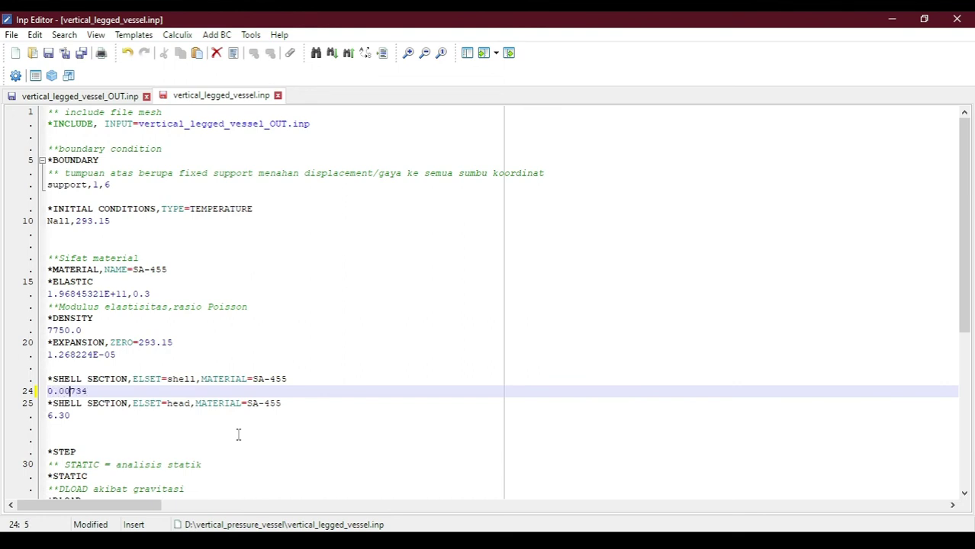
Set the shell section thickness for the head element set to 0.00630 and save vertical_legged_vessel.inp
{"action": "key", "text": "Down"}
{"action": "key", "text": "Down"}
{"action": "key", "text": "BackSpace"}
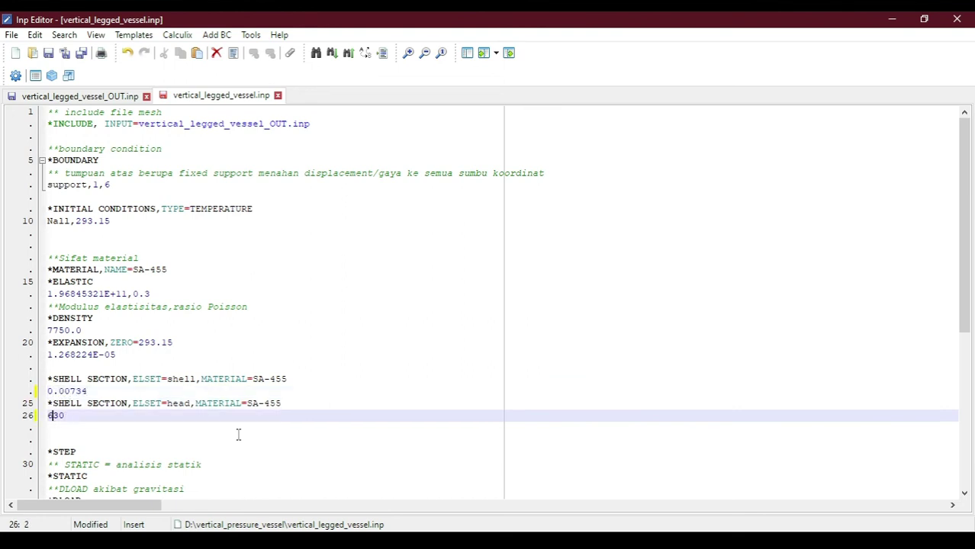
{"action": "key", "text": "Up"}
{"action": "key", "text": "Down"}
{"action": "key", "text": "Home"}
{"action": "type", "text": "0.00"}
{"action": "left_click", "coordinate": [48, 53]}
{"action": "scroll", "coordinate": [183, 271], "scroll_direction": "down", "scroll_amount": 2}
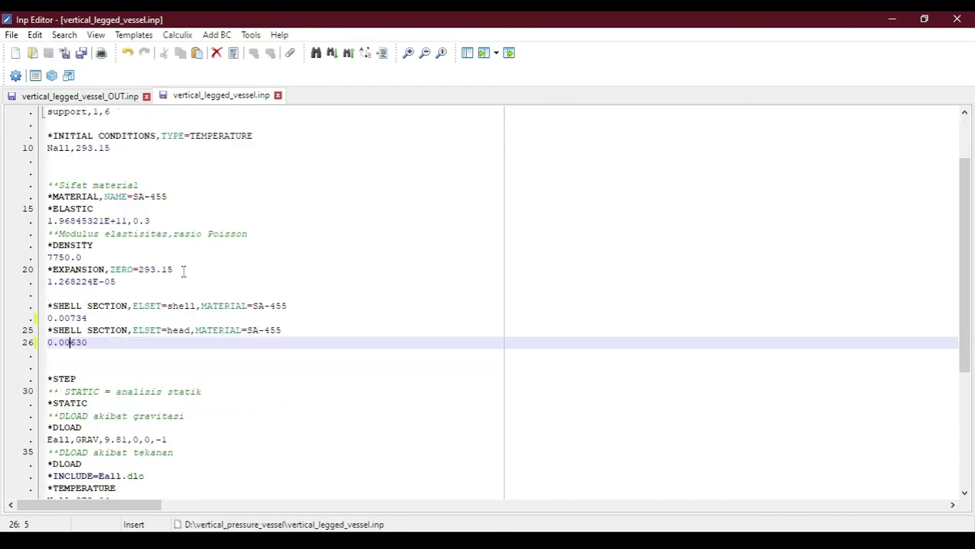
{"action": "scroll", "coordinate": [183, 270], "scroll_direction": "down", "scroll_amount": 4}
Open vertical_legged_vessel_OUT.inp in the cgx2.16 preprocessor, export the loads with "send Eall abq pres 1034214", and close CGX
{"action": "left_click", "coordinate": [105, 97]}
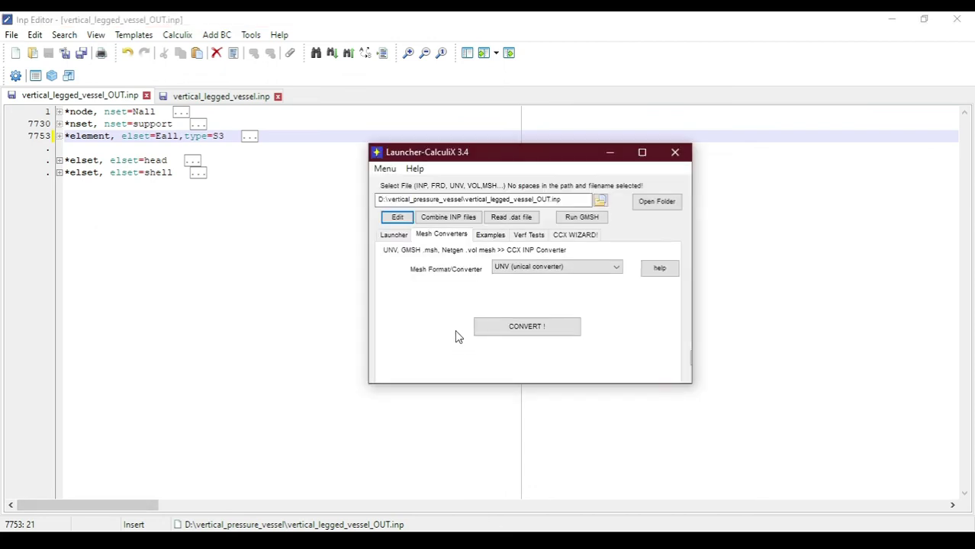
{"action": "left_click", "coordinate": [395, 235]}
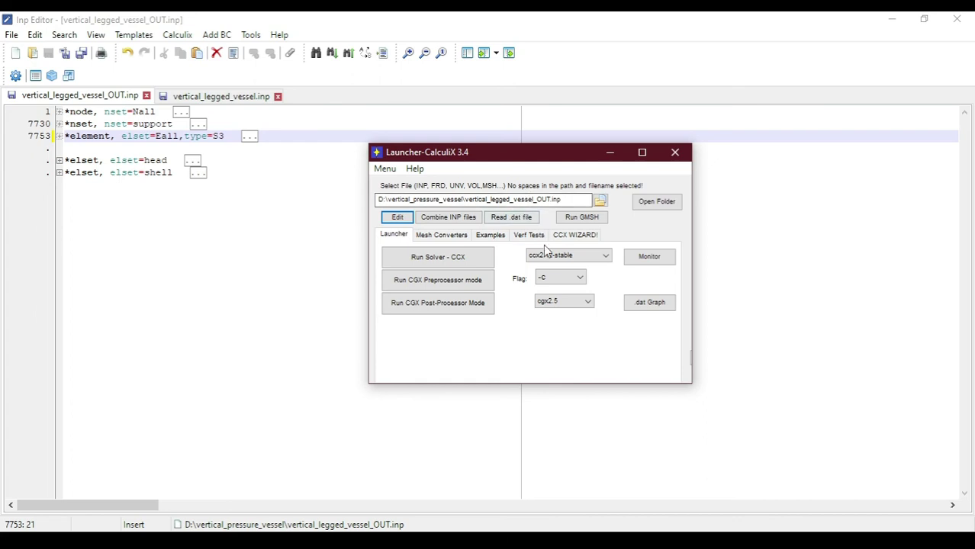
{"action": "left_click", "coordinate": [80, 54]}
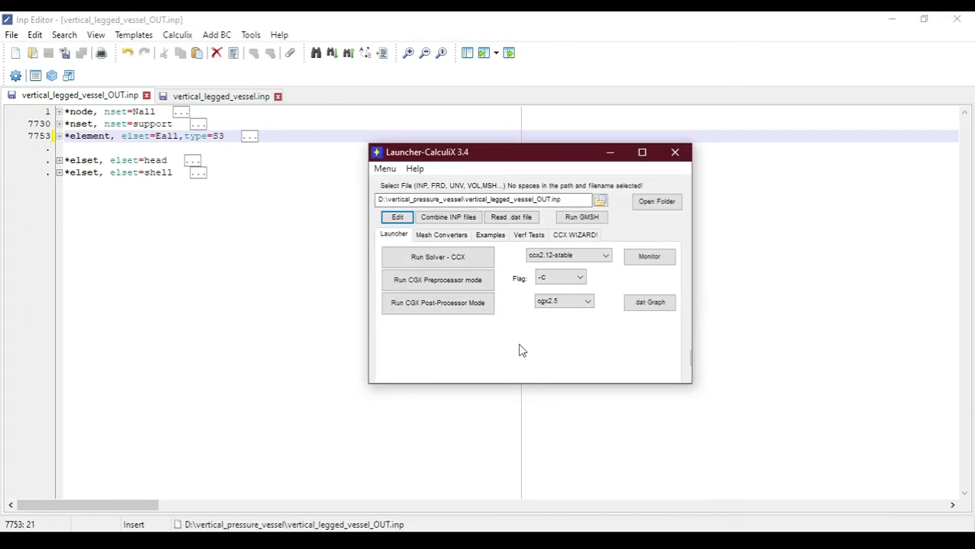
{"action": "left_click", "coordinate": [546, 300]}
{"action": "left_click", "coordinate": [551, 313]}
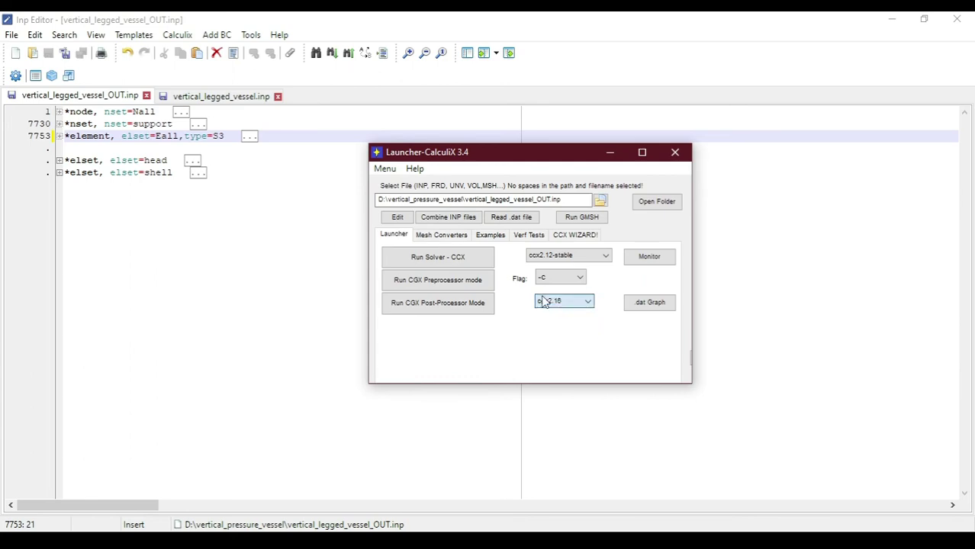
{"action": "left_click", "coordinate": [470, 281]}
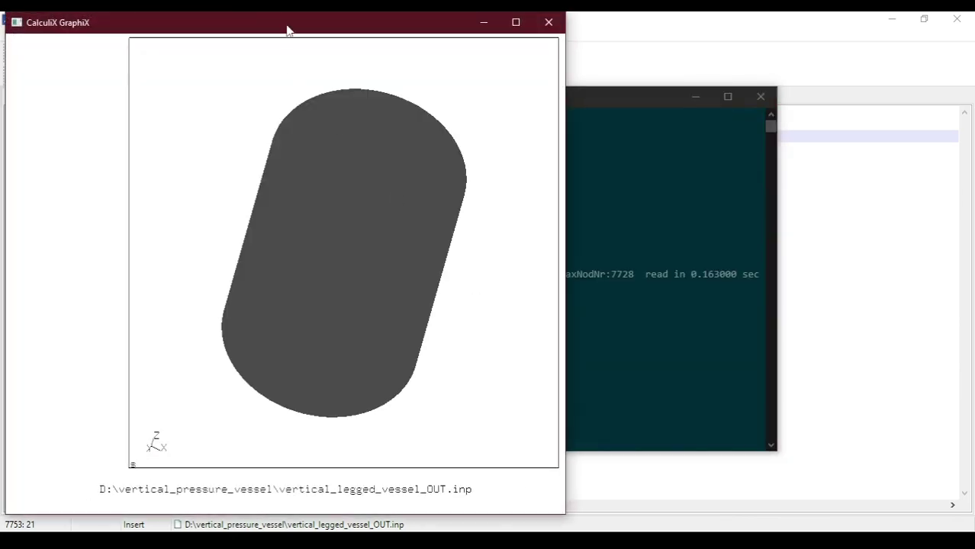
{"action": "left_click_drag", "start_coordinate": [287, 26], "coordinate": [687, 44]}
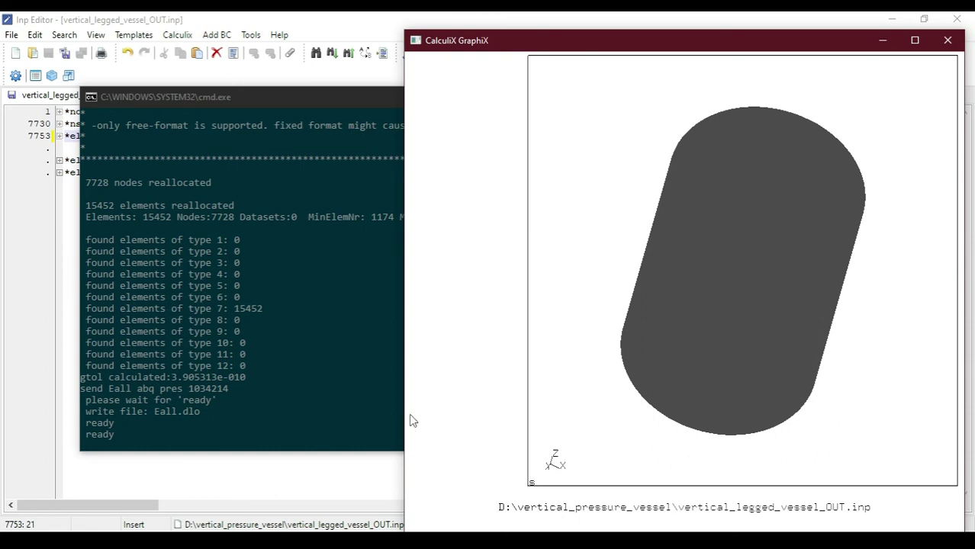
{"action": "left_click", "coordinate": [947, 42]}
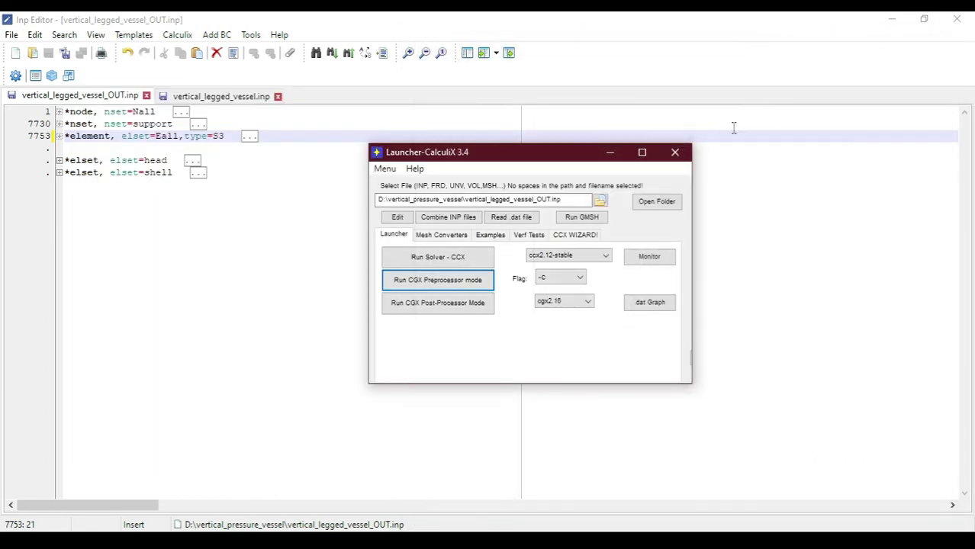
Select vertical_legged_vessel.inp as the launcher's input file and choose ccx2.16 as the solver version
{"action": "left_click", "coordinate": [456, 282]}
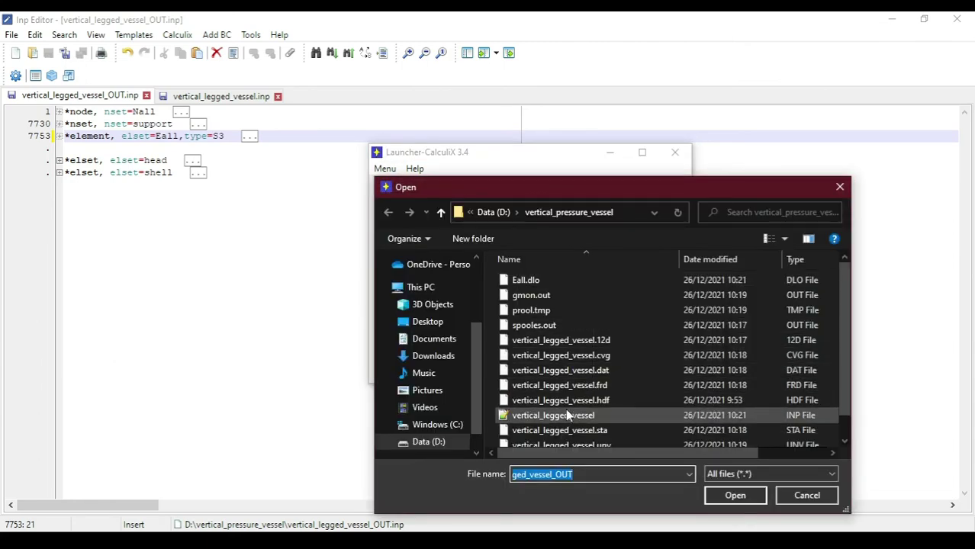
{"action": "double_click", "coordinate": [565, 412]}
{"action": "left_click", "coordinate": [566, 256]}
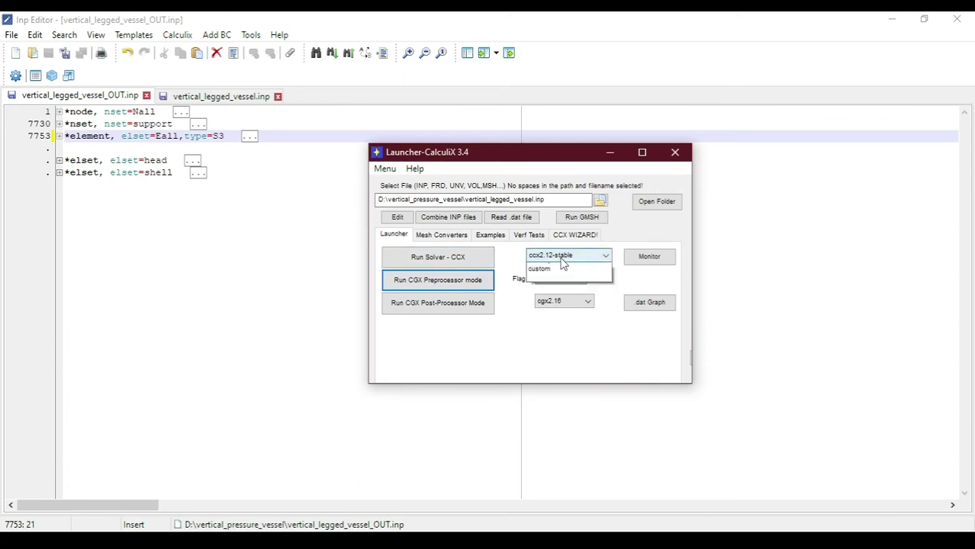
{"action": "left_click", "coordinate": [555, 266]}
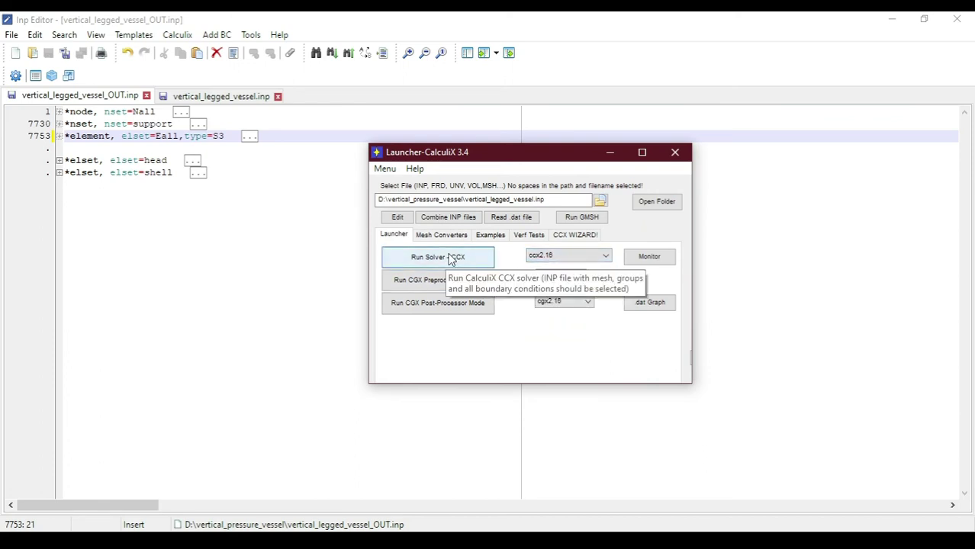
Check vertical_legged_vessel.inp in Inp Editor, run the CCX solver on it from the launcher, and close the solver console
{"action": "left_click", "coordinate": [217, 97]}
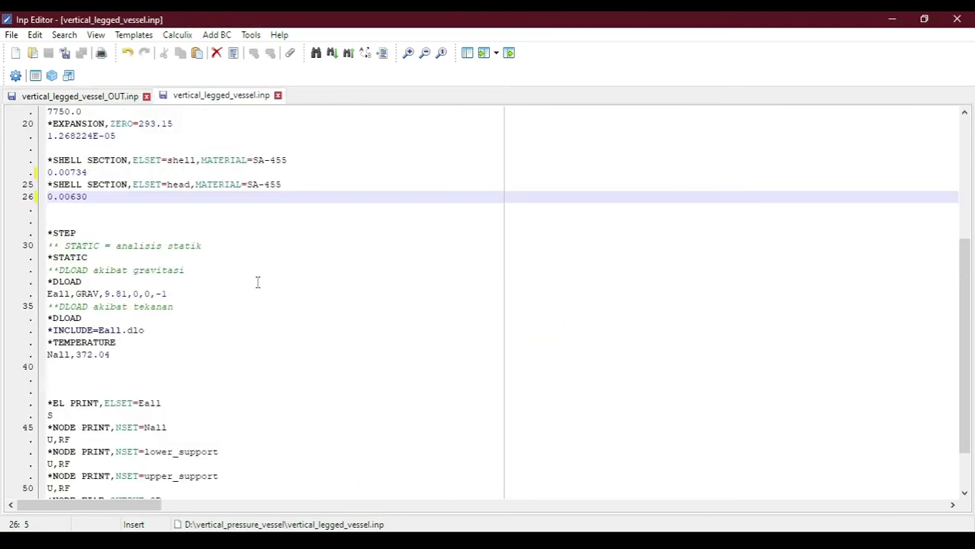
{"action": "scroll", "coordinate": [175, 240], "scroll_direction": "up", "scroll_amount": 2}
{"action": "scroll", "coordinate": [175, 240], "scroll_direction": "up", "scroll_amount": 2}
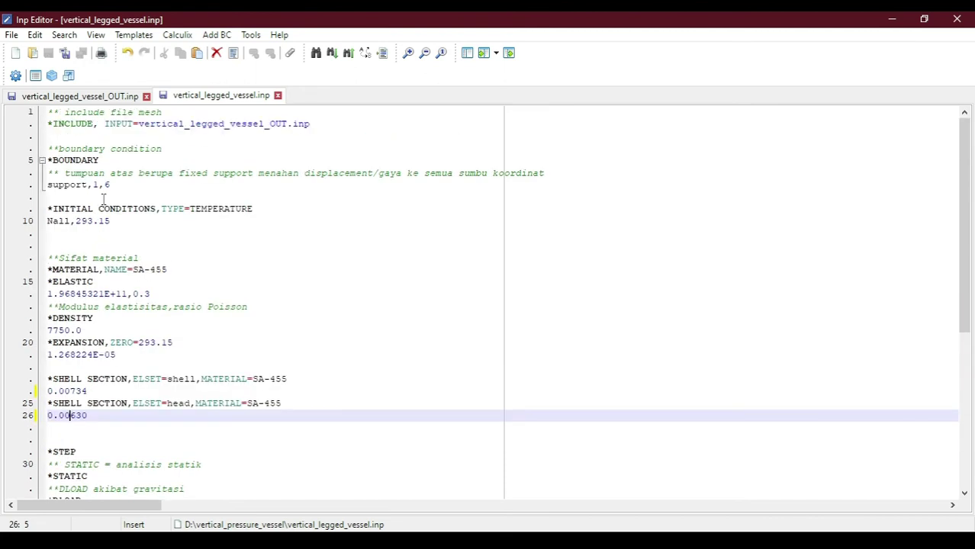
{"action": "scroll", "coordinate": [129, 343], "scroll_direction": "down", "scroll_amount": 1}
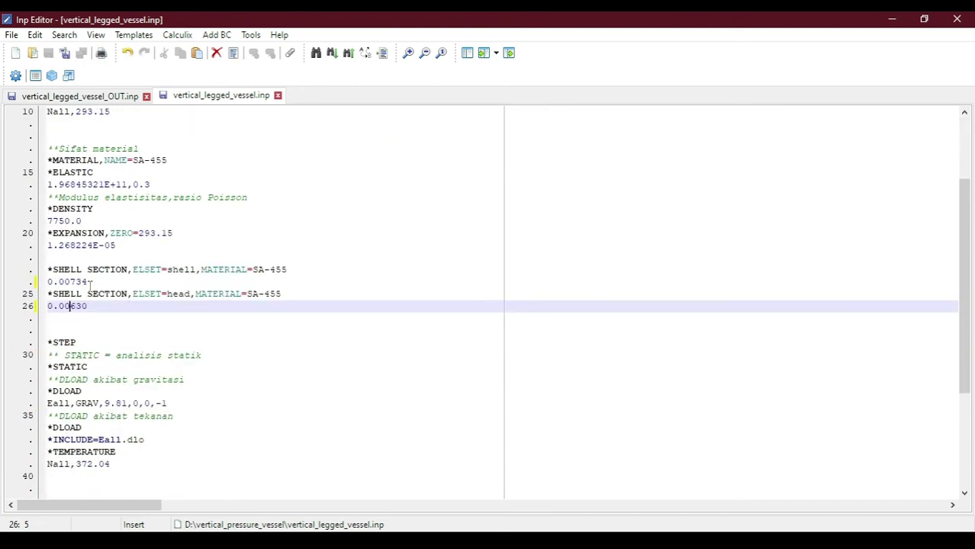
{"action": "left_click", "coordinate": [566, 542]}
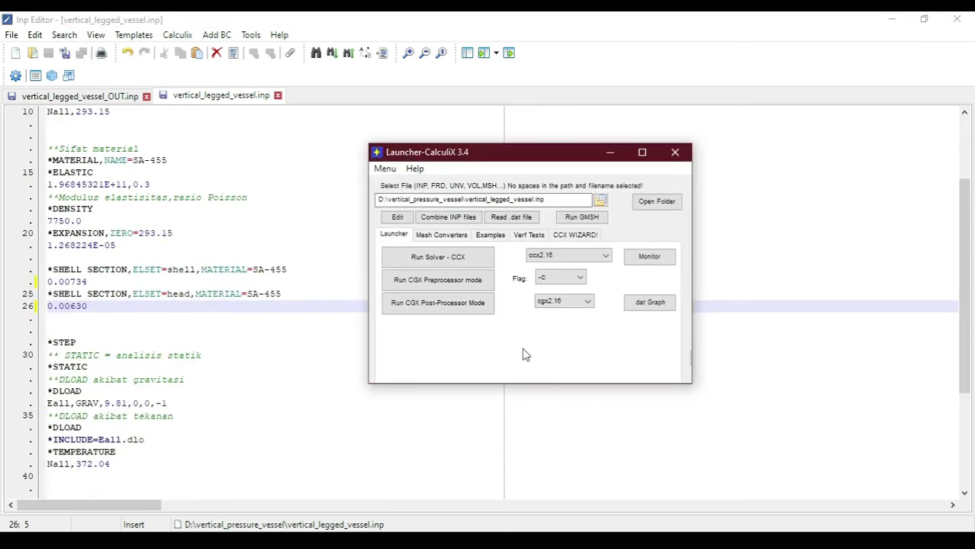
{"action": "left_click", "coordinate": [453, 256]}
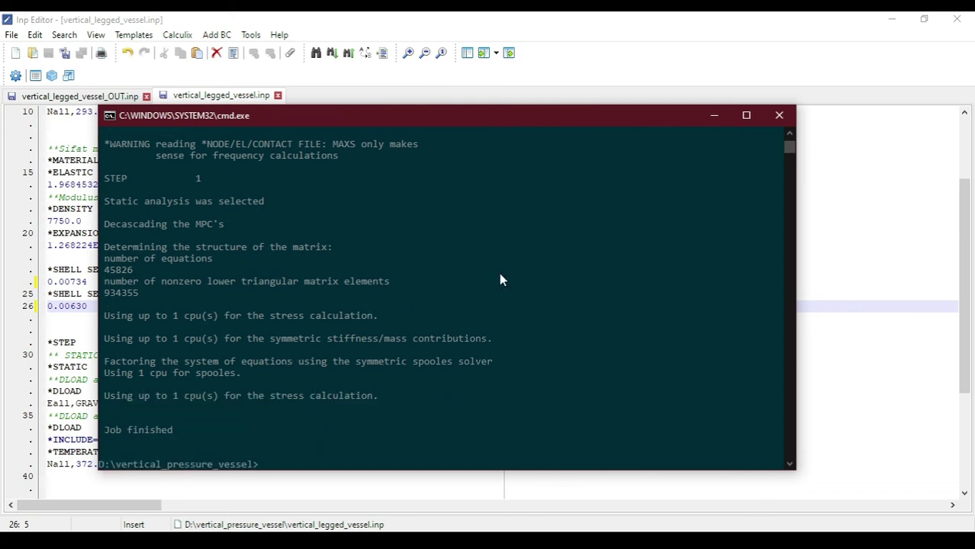
{"action": "left_click", "coordinate": [779, 115]}
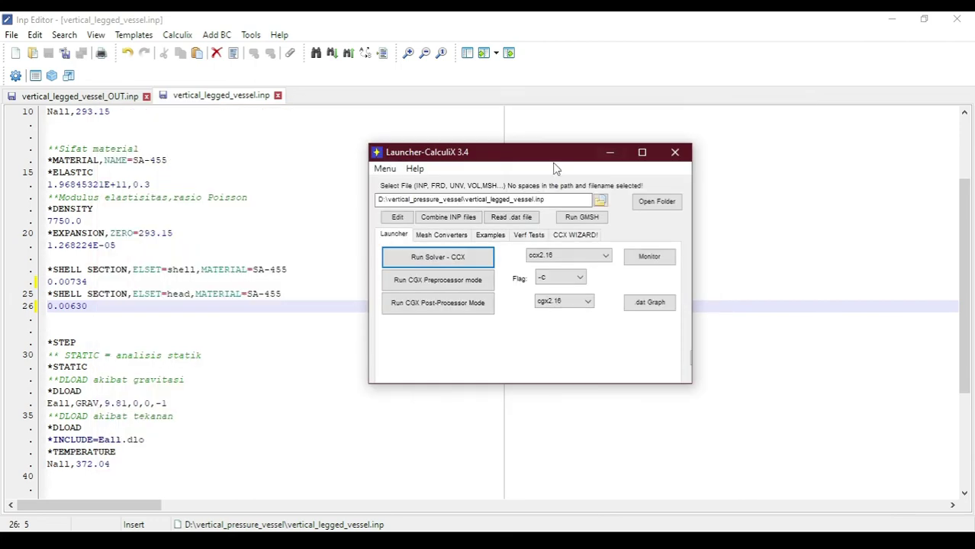
Open the vessel results in the cgx2.16 post-processor, plot the worstPS entity of the STRESS dataset, inspect it and close CGX
{"action": "left_click", "coordinate": [437, 303]}
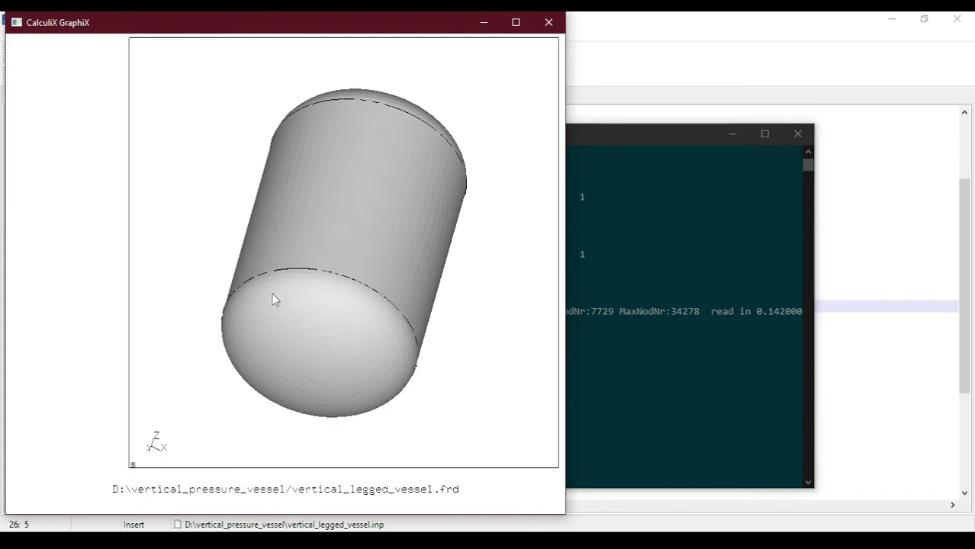
{"action": "left_click", "coordinate": [85, 254]}
{"action": "mouse_move", "coordinate": [180, 262]}
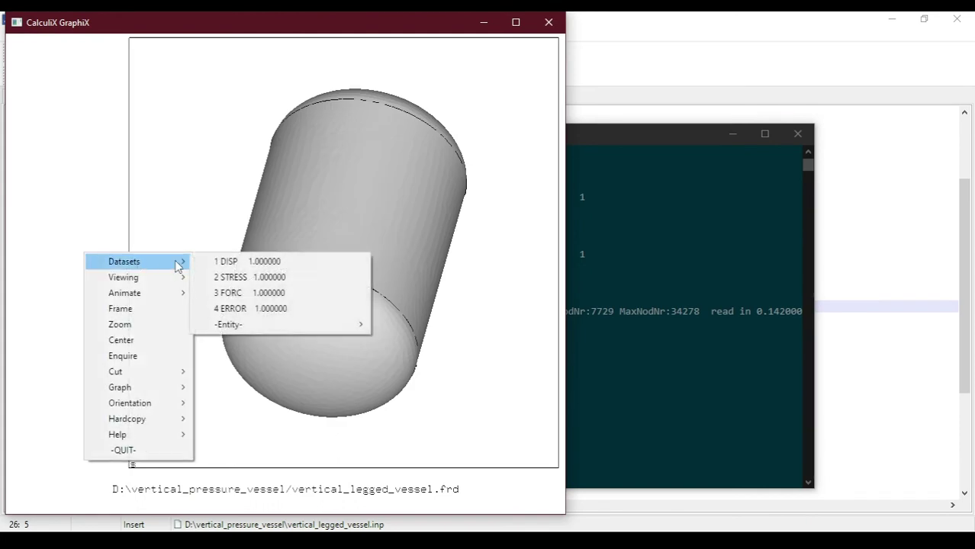
{"action": "left_click", "coordinate": [234, 275]}
{"action": "left_click", "coordinate": [68, 207]}
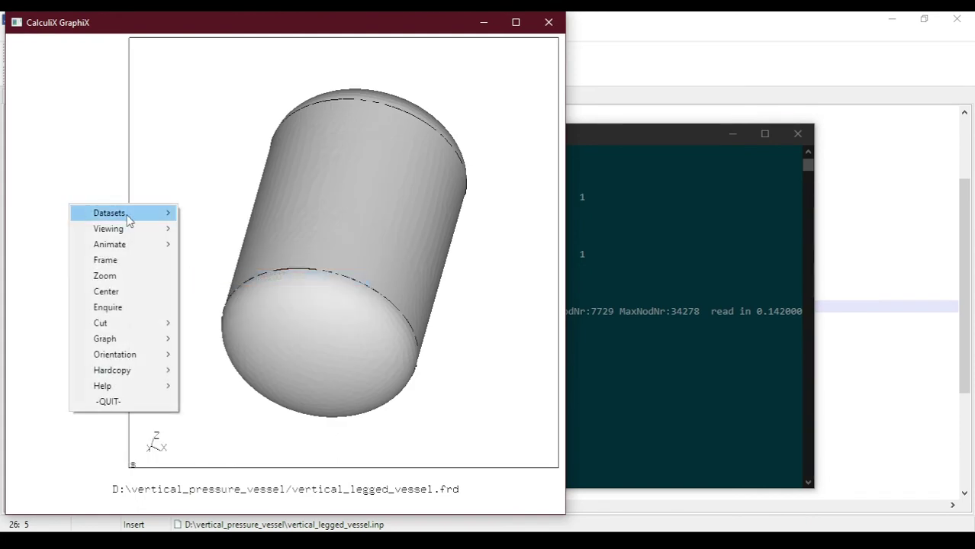
{"action": "mouse_move", "coordinate": [128, 216]}
{"action": "mouse_move", "coordinate": [304, 275]}
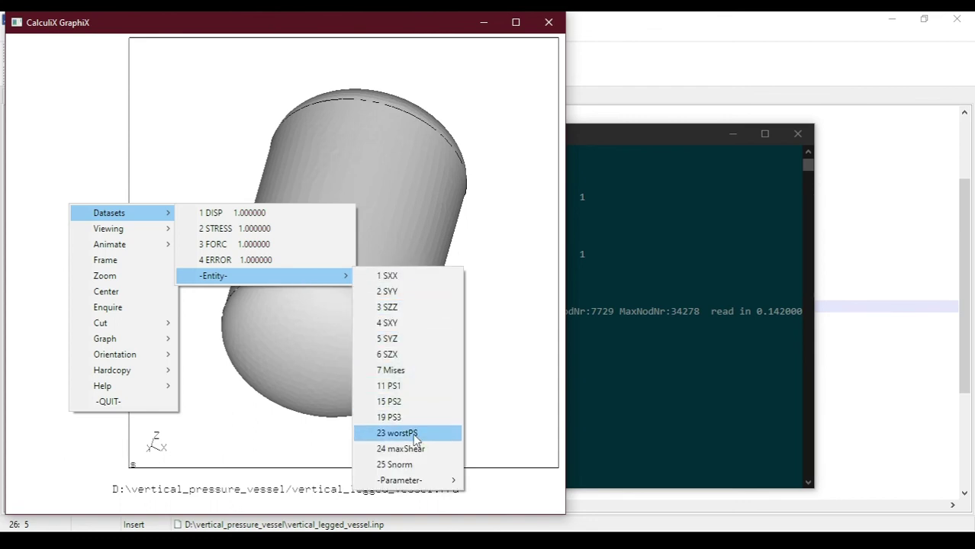
{"action": "left_click", "coordinate": [411, 433]}
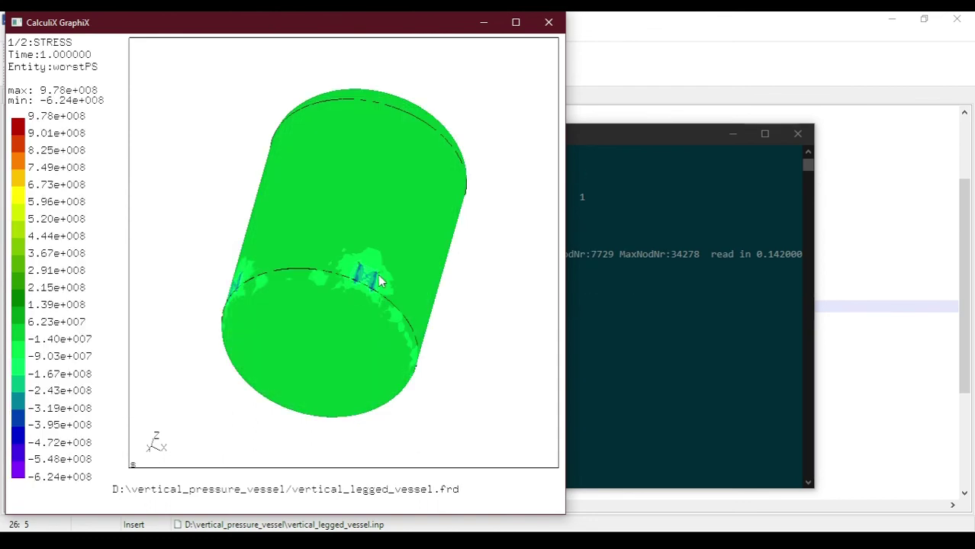
{"action": "left_click_drag", "start_coordinate": [283, 281], "coordinate": [351, 325]}
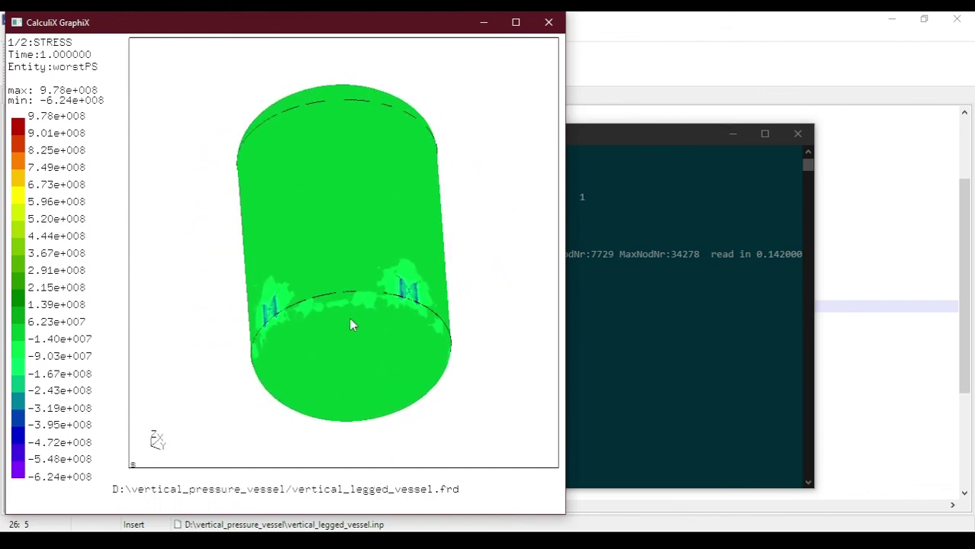
{"action": "left_click", "coordinate": [548, 22]}
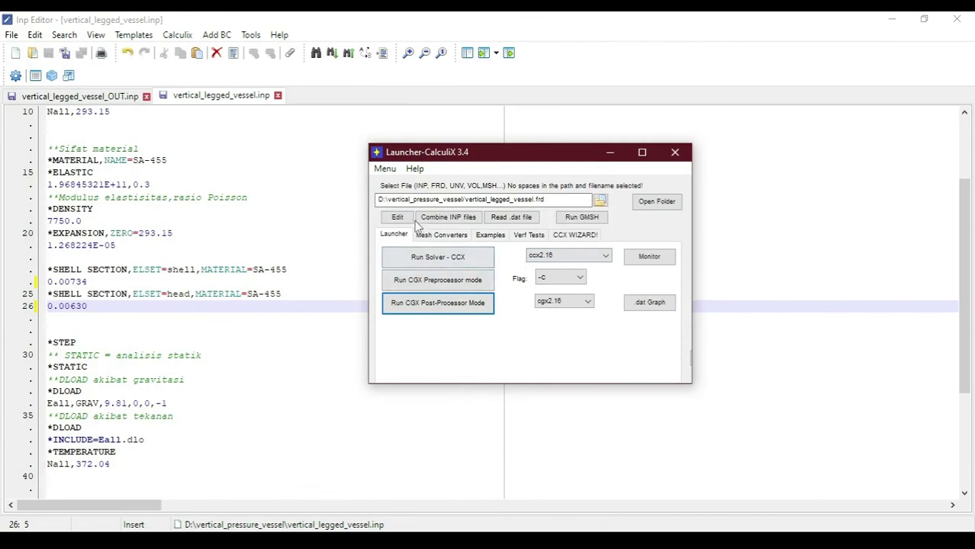
Open Vtkpost from the launcher, load vertical_legged_vessel.frd from the vertical_pressure_vessel folder and convert it
{"action": "left_click", "coordinate": [384, 168]}
{"action": "left_click", "coordinate": [416, 279]}
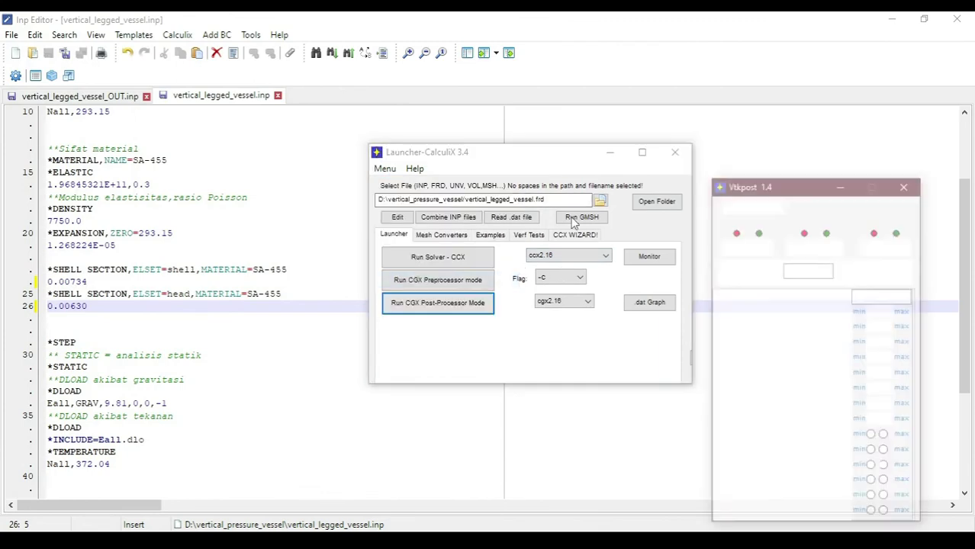
{"action": "left_click", "coordinate": [759, 248]}
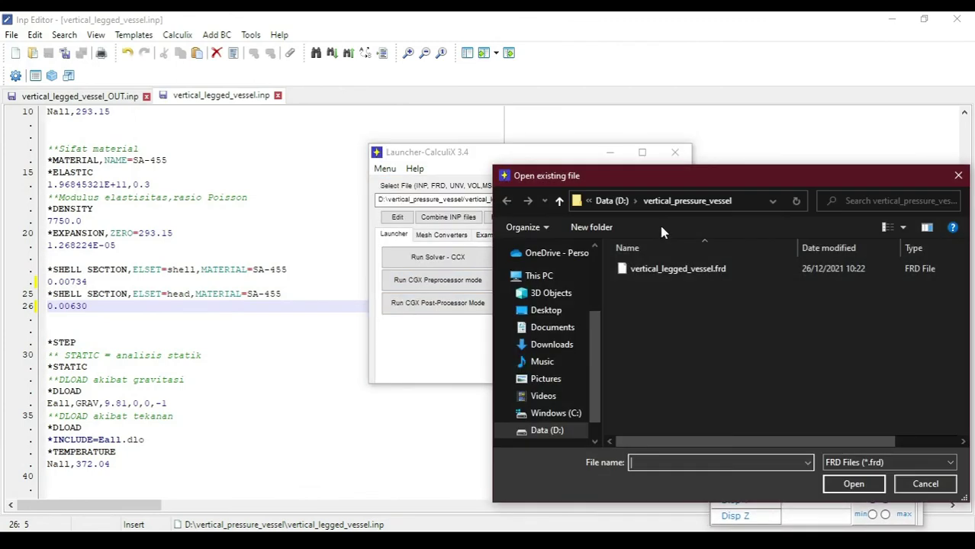
{"action": "left_click", "coordinate": [700, 271]}
{"action": "double_click", "coordinate": [700, 271]}
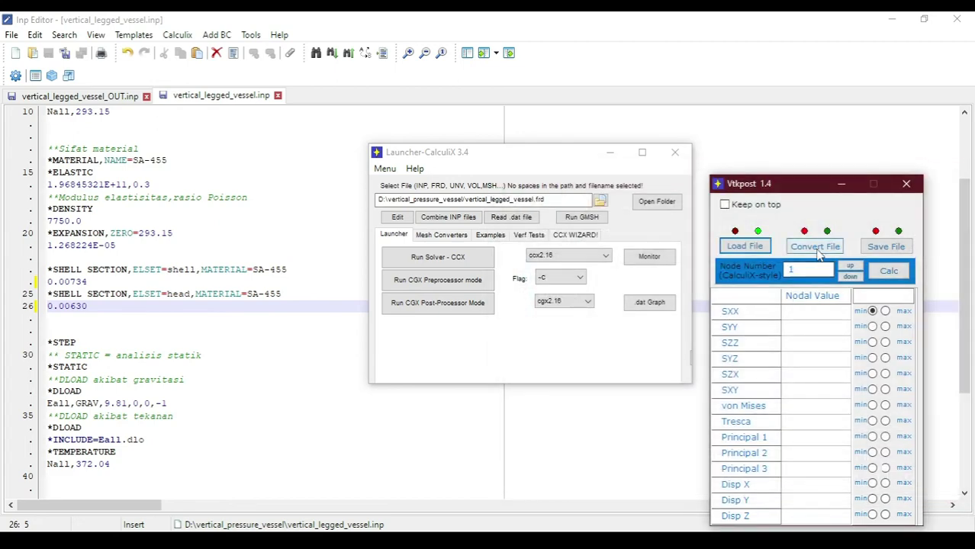
{"action": "left_click", "coordinate": [523, 293]}
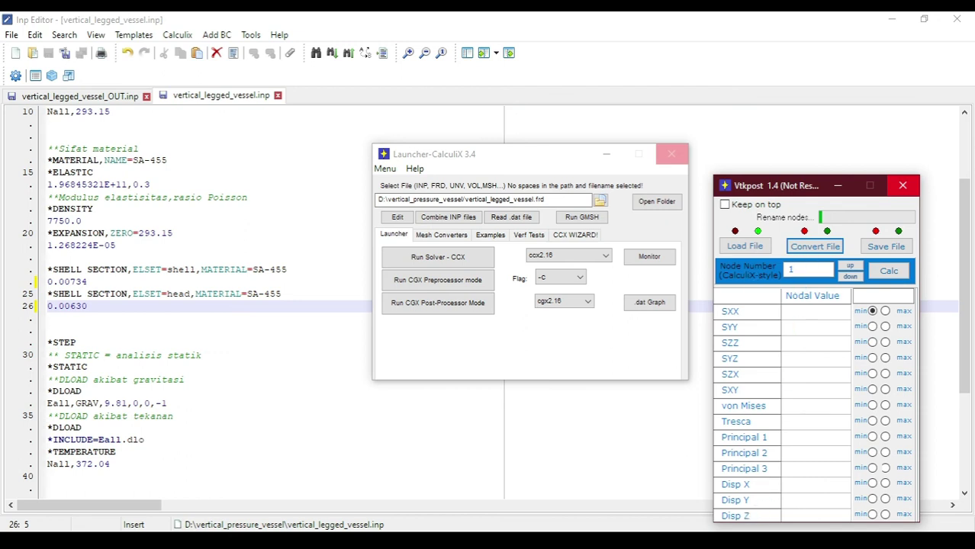
{"action": "left_click", "coordinate": [712, 541]}
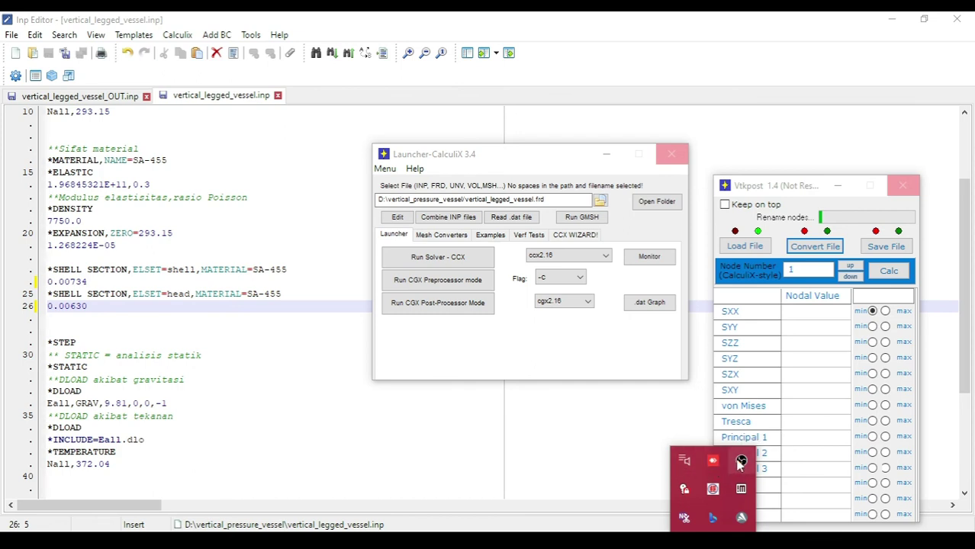
{"action": "left_click", "coordinate": [581, 464]}
{"action": "left_click", "coordinate": [581, 465]}
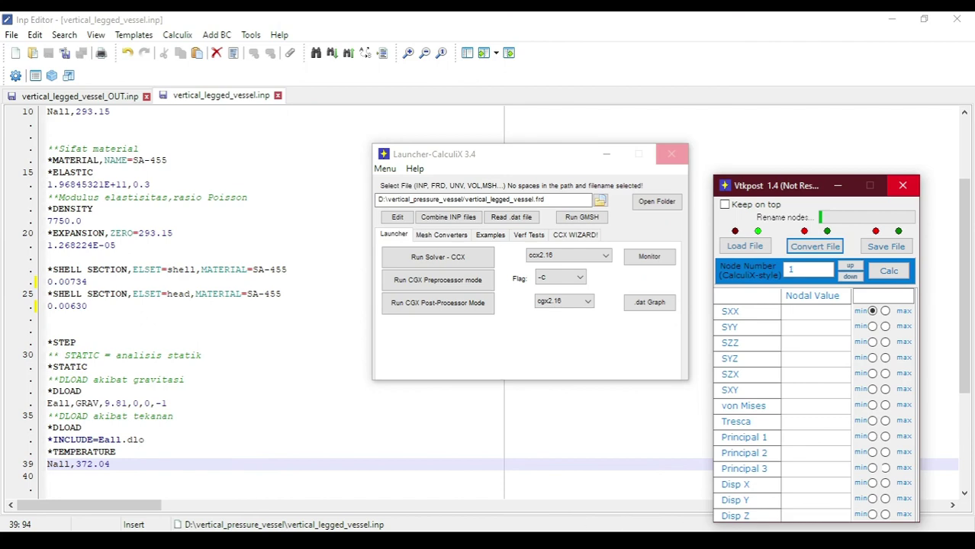
{"action": "left_click", "coordinate": [741, 460]}
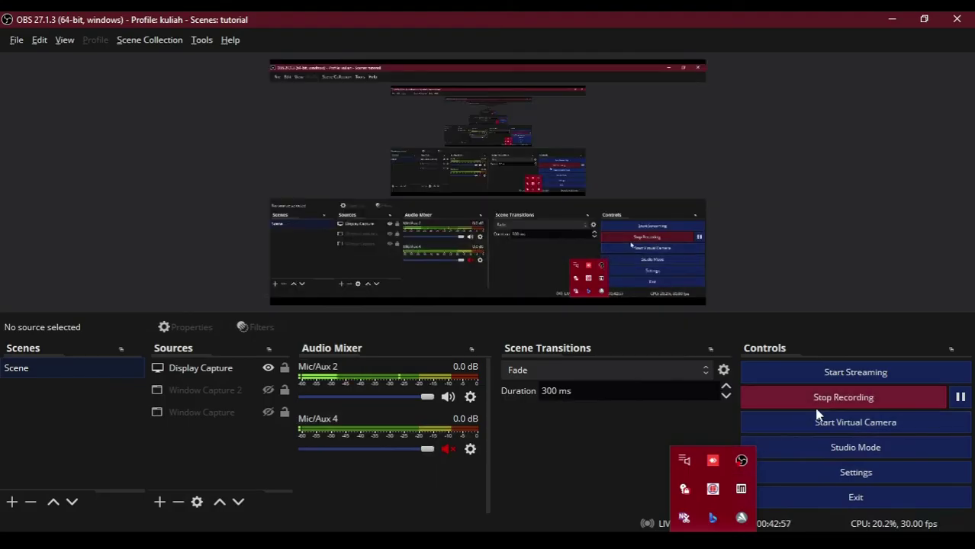
{"action": "left_click", "coordinate": [894, 21]}
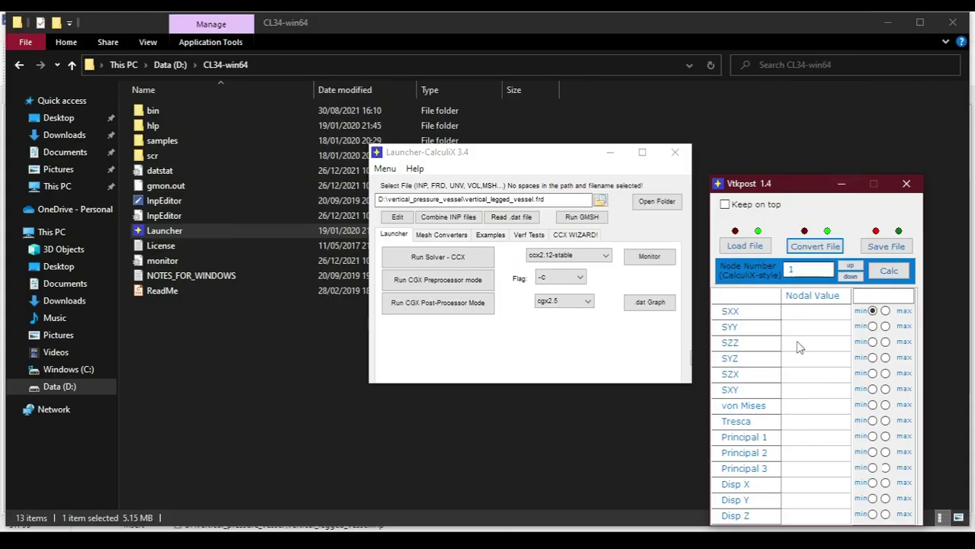
Save the converted results as a VTK file named vertical_legged_vessel in D:\vertical_pressure_vessel
{"action": "left_click", "coordinate": [884, 248]}
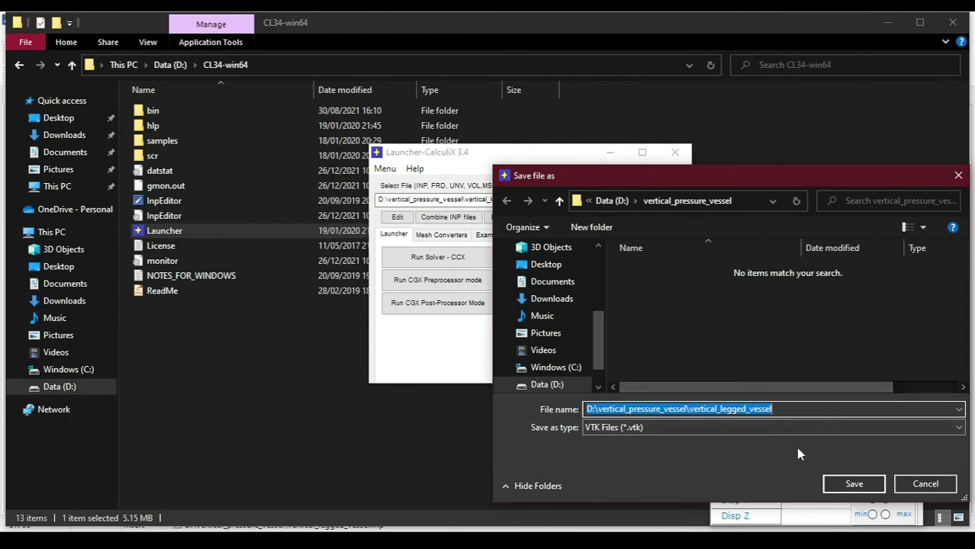
{"action": "left_click", "coordinate": [689, 409]}
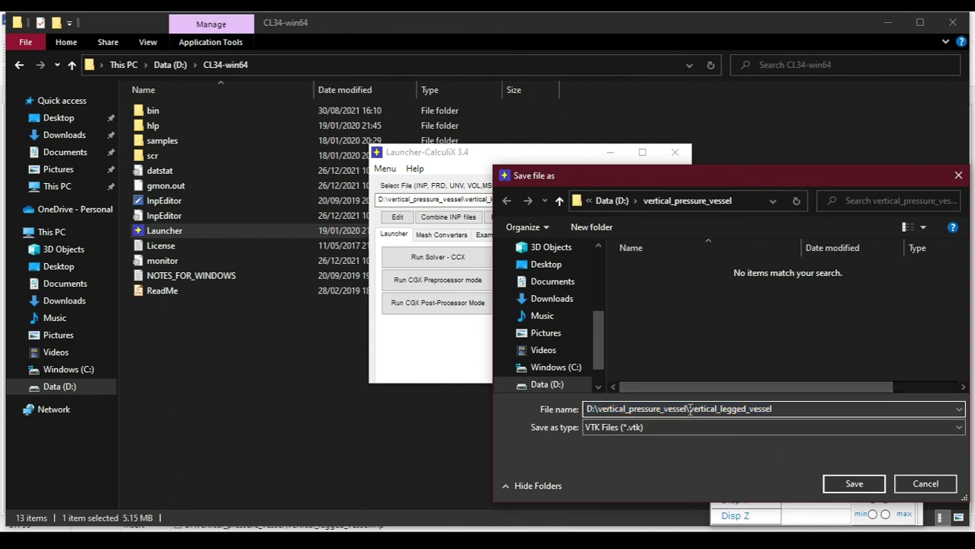
{"action": "left_click_drag", "start_coordinate": [688, 410], "coordinate": [462, 396]}
{"action": "key", "text": "BackSpace"}
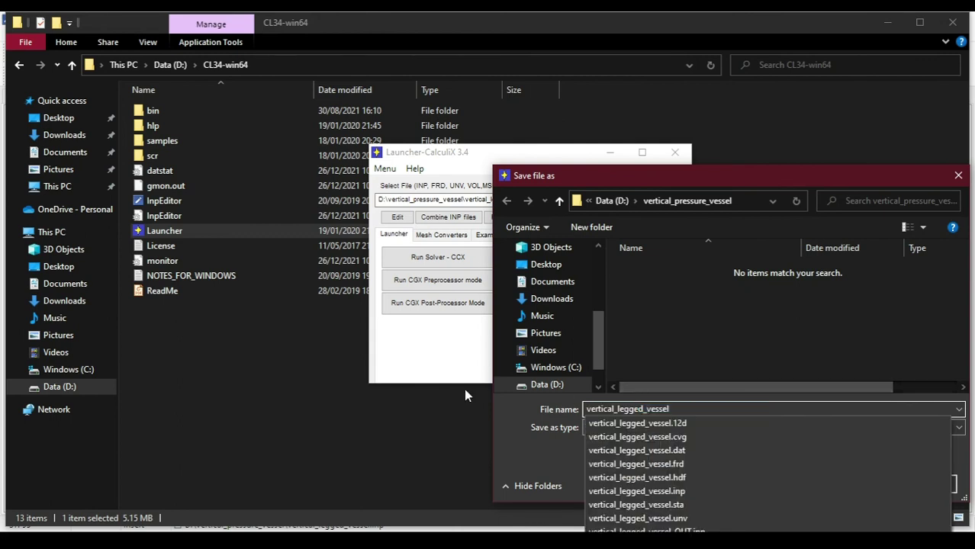
{"action": "left_click", "coordinate": [516, 437]}
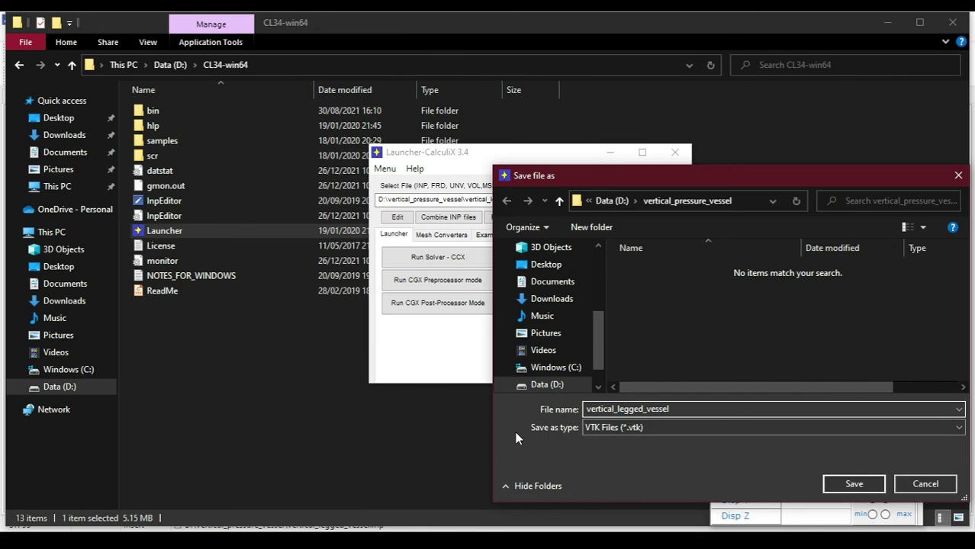
{"action": "left_click", "coordinate": [832, 483]}
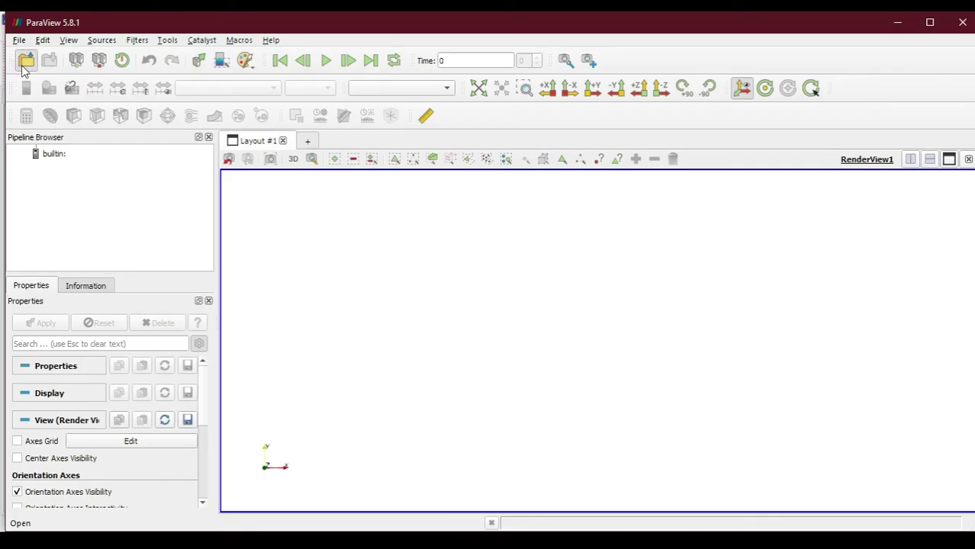
In ParaView, open vertical_legged_vessel.vtk from D:/vertical_pressure_vessel and apply it to load the results
{"action": "left_click", "coordinate": [26, 60]}
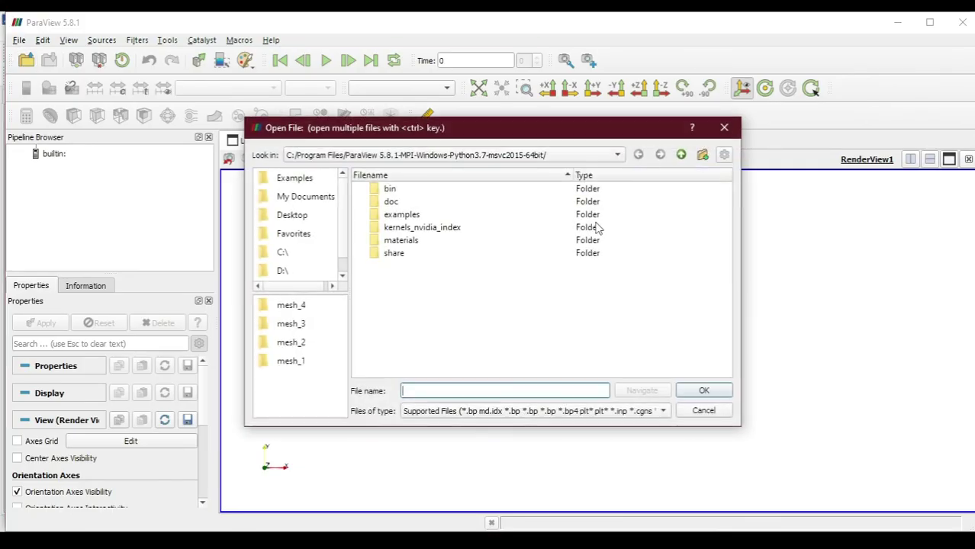
{"action": "left_click", "coordinate": [284, 272]}
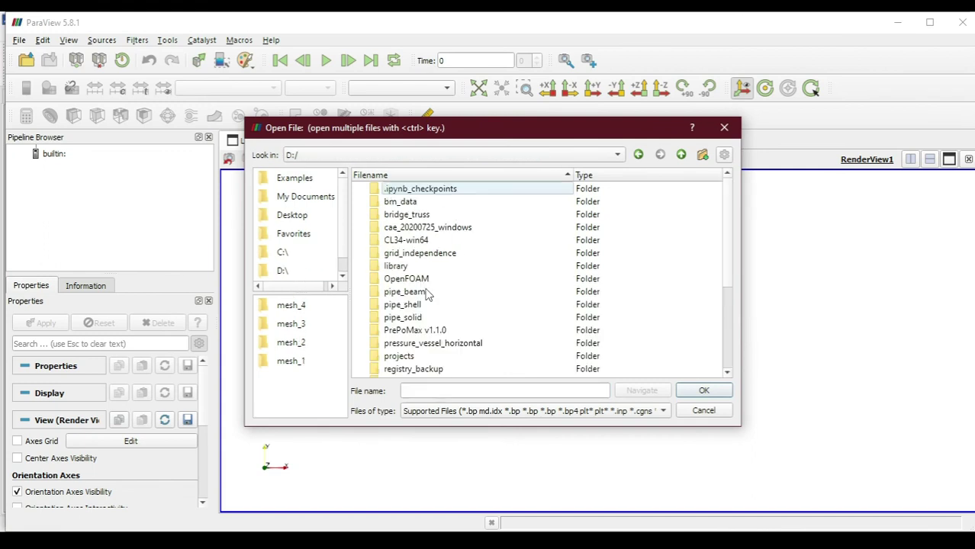
{"action": "scroll", "coordinate": [427, 296], "scroll_direction": "down", "scroll_amount": 3}
{"action": "double_click", "coordinate": [422, 369]}
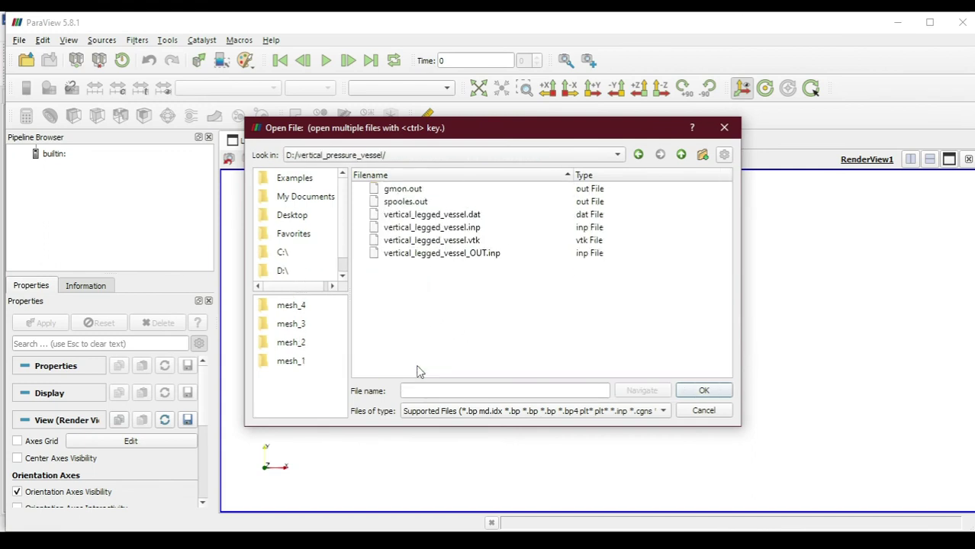
{"action": "double_click", "coordinate": [453, 241]}
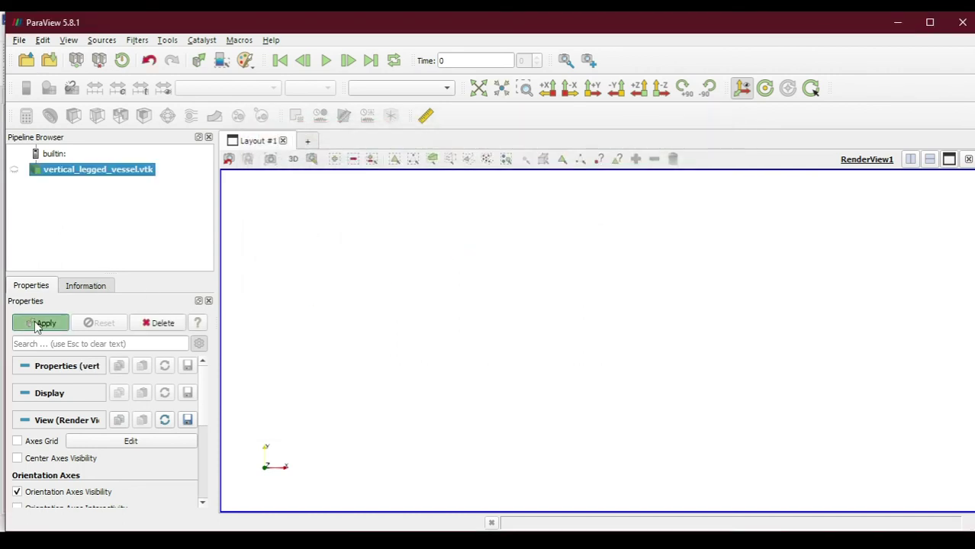
{"action": "left_click", "coordinate": [36, 327]}
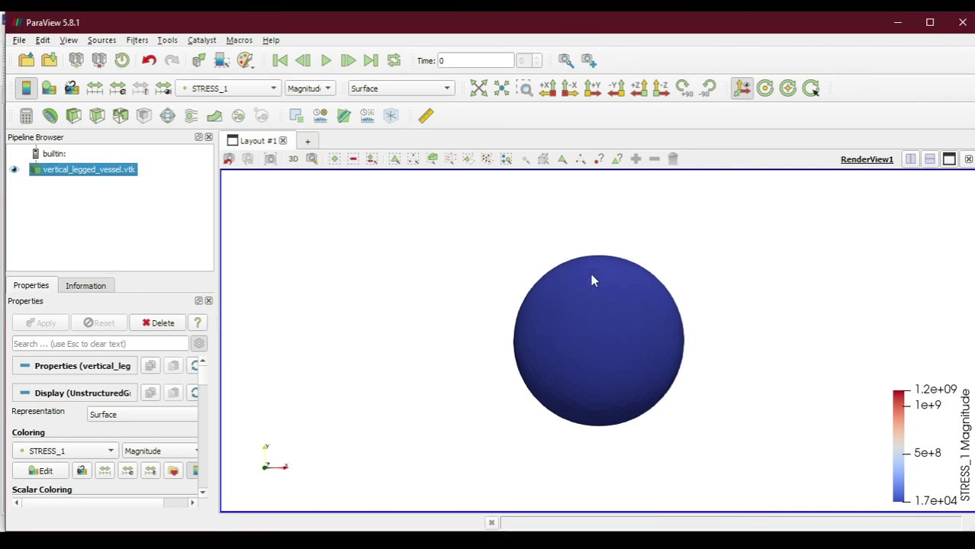
View the vessel along the +Y direction and examine the STRESS_1 magnitude distribution around the leg attachment near its lower head
{"action": "left_click_drag", "start_coordinate": [593, 280], "coordinate": [595, 378]}
{"action": "left_click_drag", "start_coordinate": [603, 459], "coordinate": [625, 374]}
{"action": "left_click", "coordinate": [595, 91]}
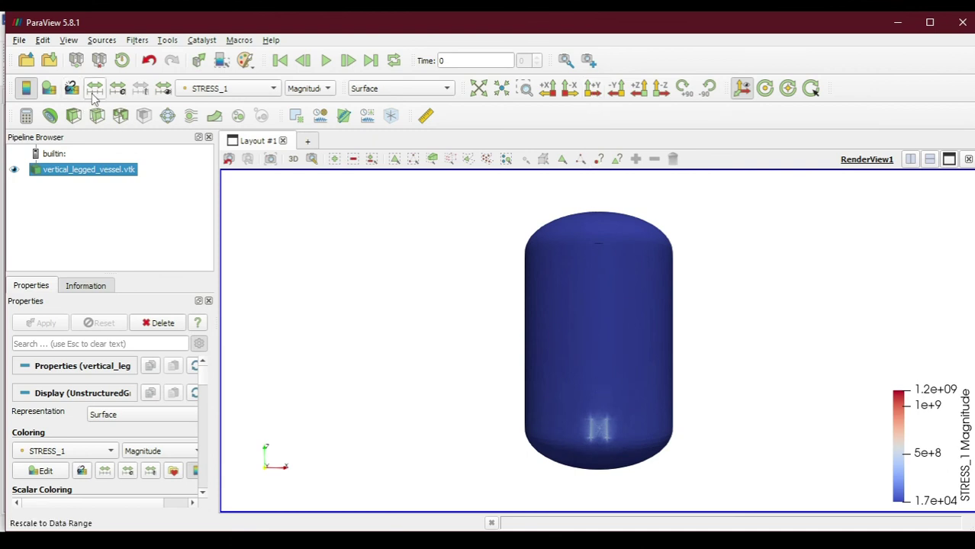
{"action": "scroll", "coordinate": [606, 355], "scroll_direction": "up", "scroll_amount": 3}
{"action": "scroll", "coordinate": [606, 356], "scroll_direction": "down", "scroll_amount": 5}
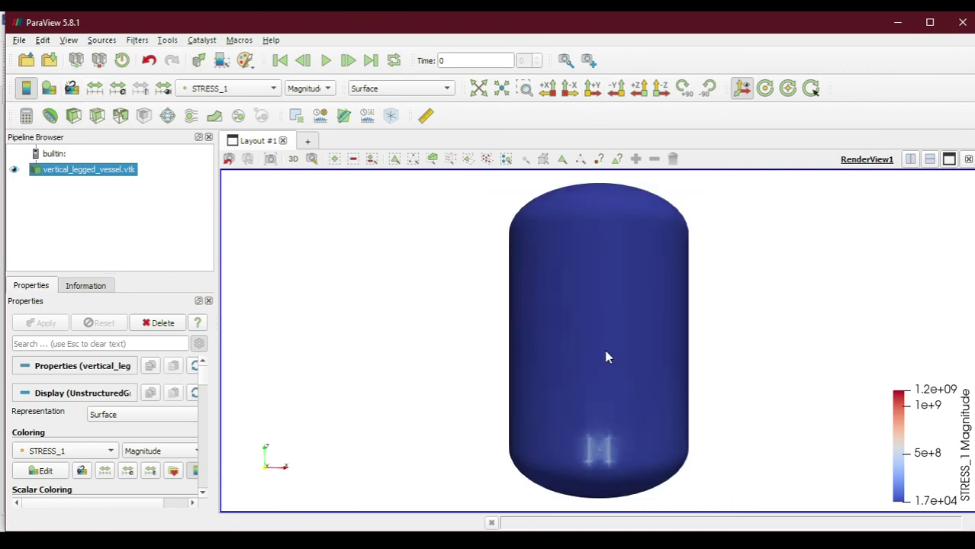
{"action": "left_click_drag", "start_coordinate": [557, 322], "coordinate": [568, 341]}
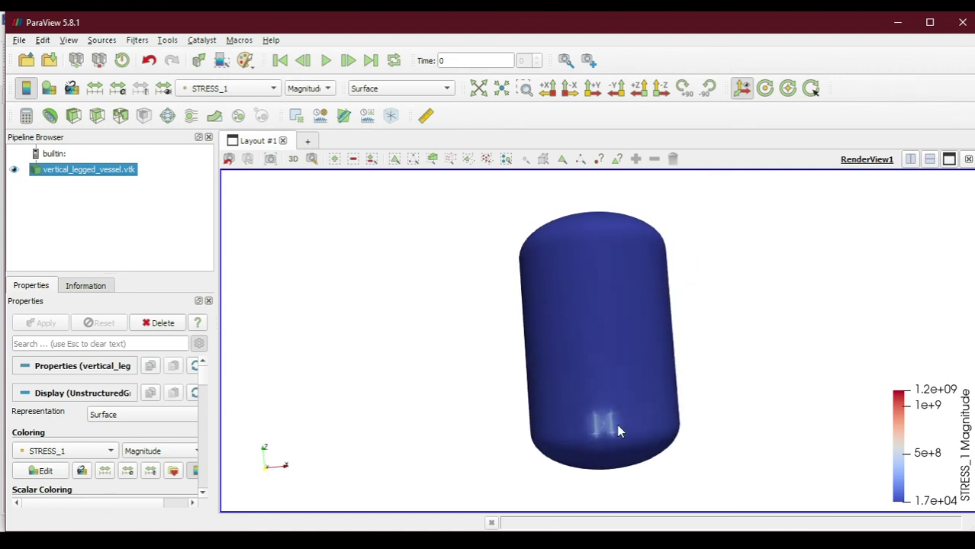
{"action": "scroll", "coordinate": [618, 430], "scroll_direction": "up", "scroll_amount": 3}
{"action": "scroll", "coordinate": [620, 429], "scroll_direction": "down", "scroll_amount": 2}
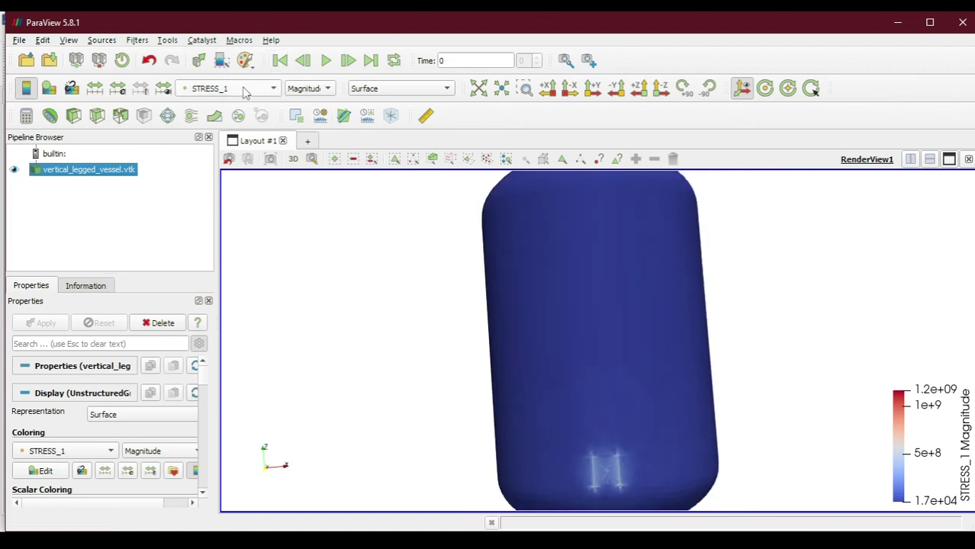
Color the vessel by the magnitude of Principal-Stress
{"action": "left_click", "coordinate": [245, 91]}
{"action": "left_click", "coordinate": [244, 73]}
{"action": "left_click", "coordinate": [310, 90]}
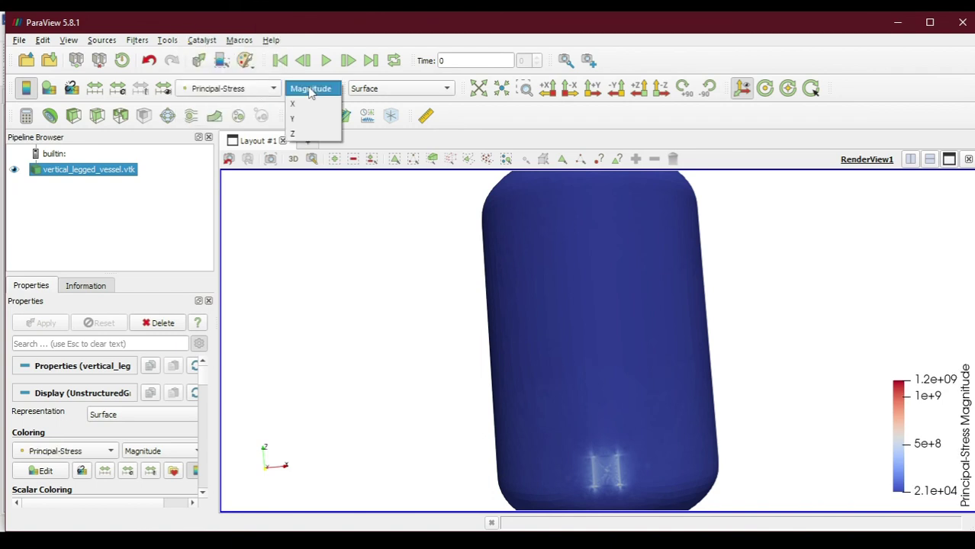
{"action": "left_click", "coordinate": [310, 91]}
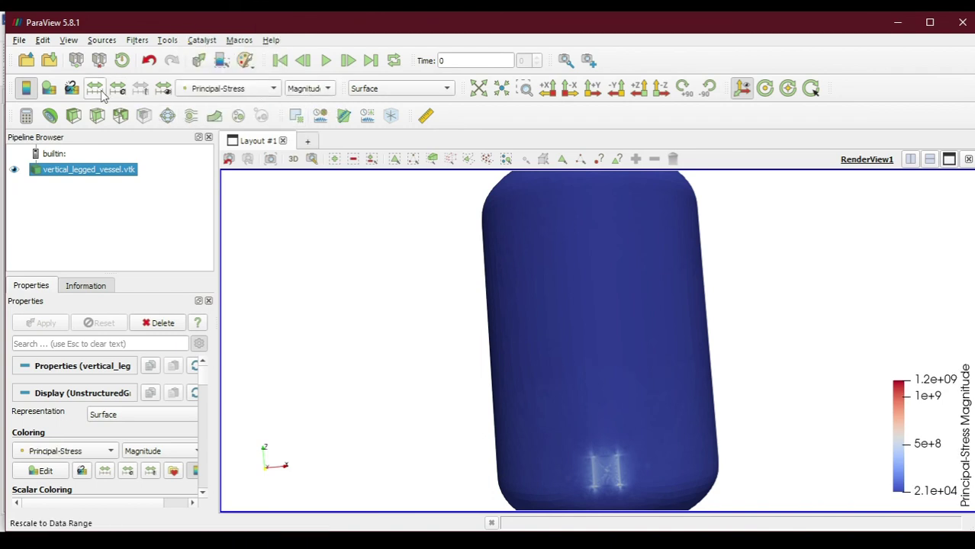
Examine the data ranges of the stress arrays in the dataset information, widening the view to read the Principal-Stress range
{"action": "left_click", "coordinate": [86, 285]}
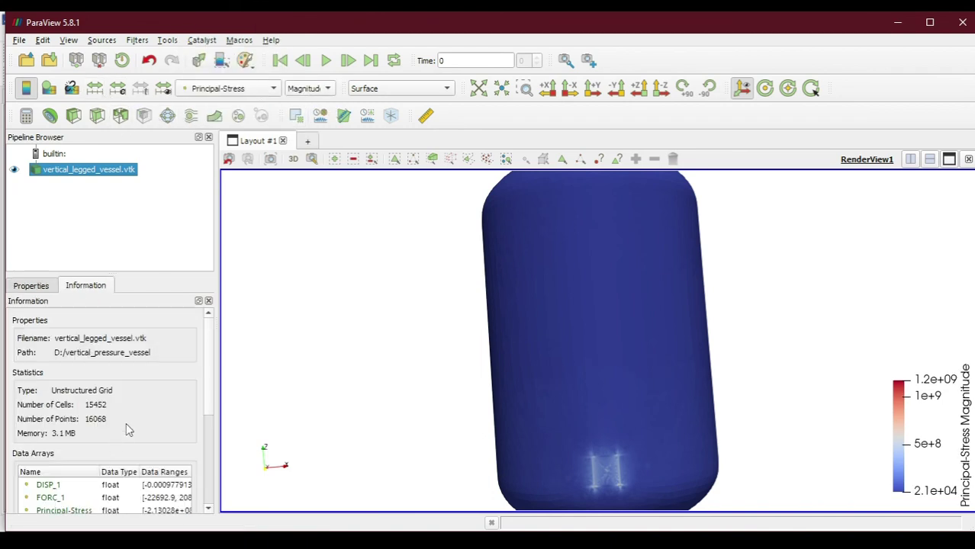
{"action": "scroll", "coordinate": [128, 431], "scroll_direction": "down", "scroll_amount": 5}
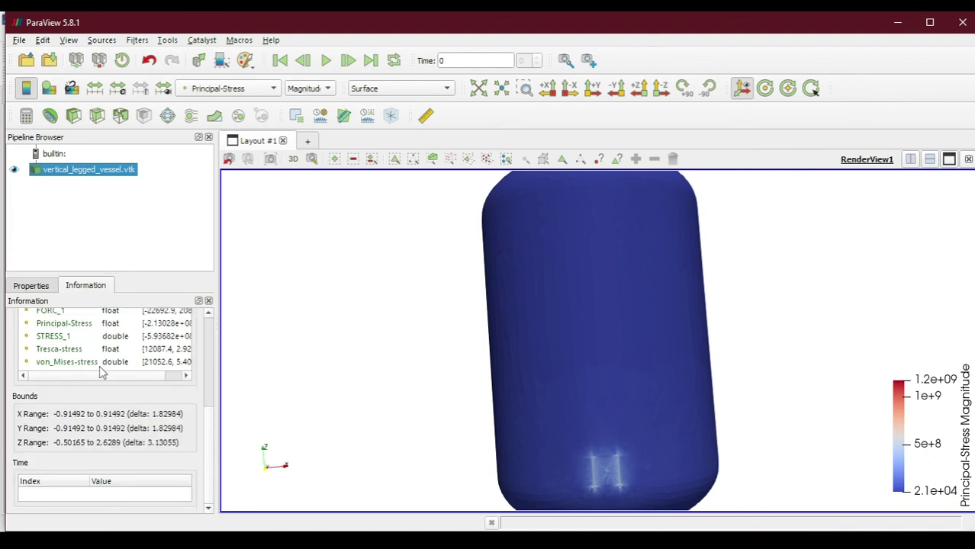
{"action": "left_click", "coordinate": [162, 329]}
{"action": "left_click", "coordinate": [150, 375]}
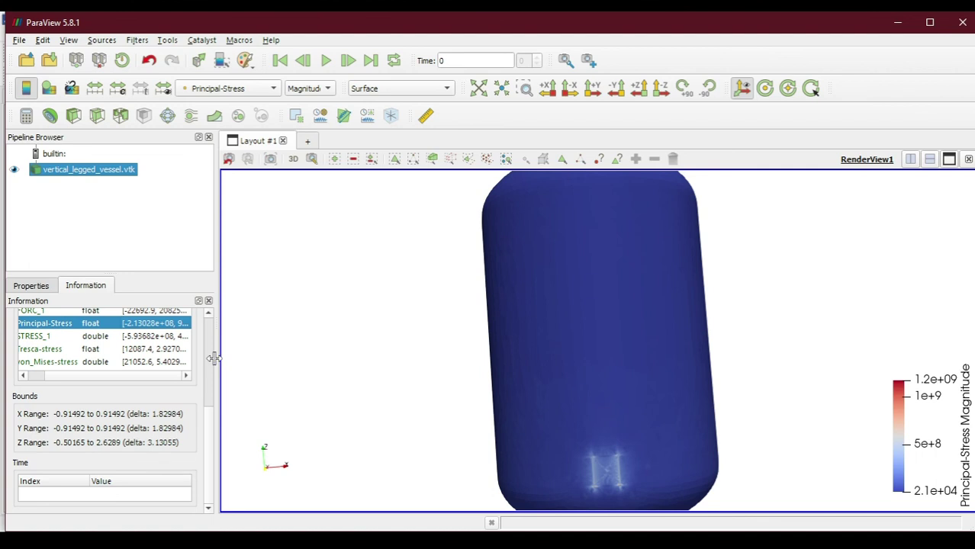
{"action": "left_click_drag", "start_coordinate": [217, 359], "coordinate": [375, 380]}
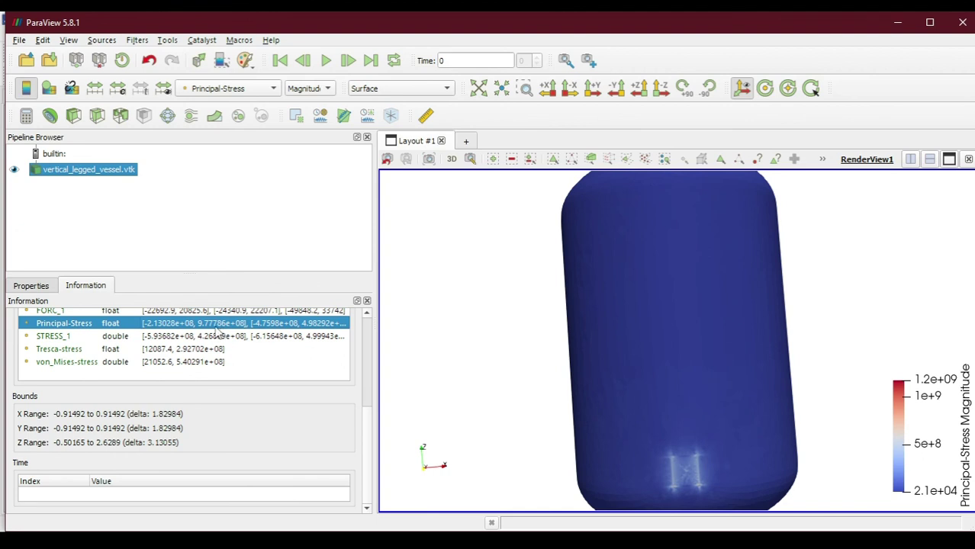
Consult the Data sheet slide in the PowerPoint slide show for the allowable stress and return to ParaView
{"action": "left_click", "coordinate": [308, 526]}
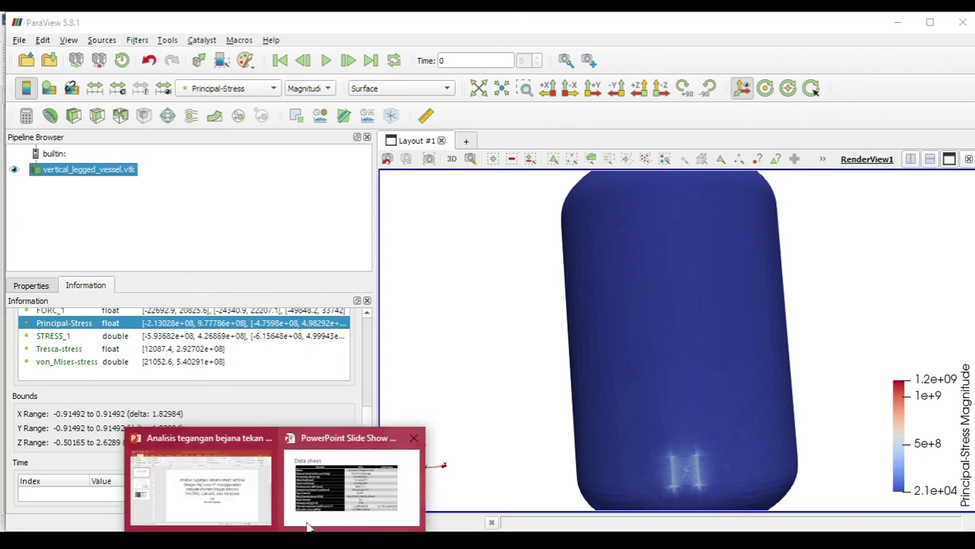
{"action": "left_click", "coordinate": [309, 524]}
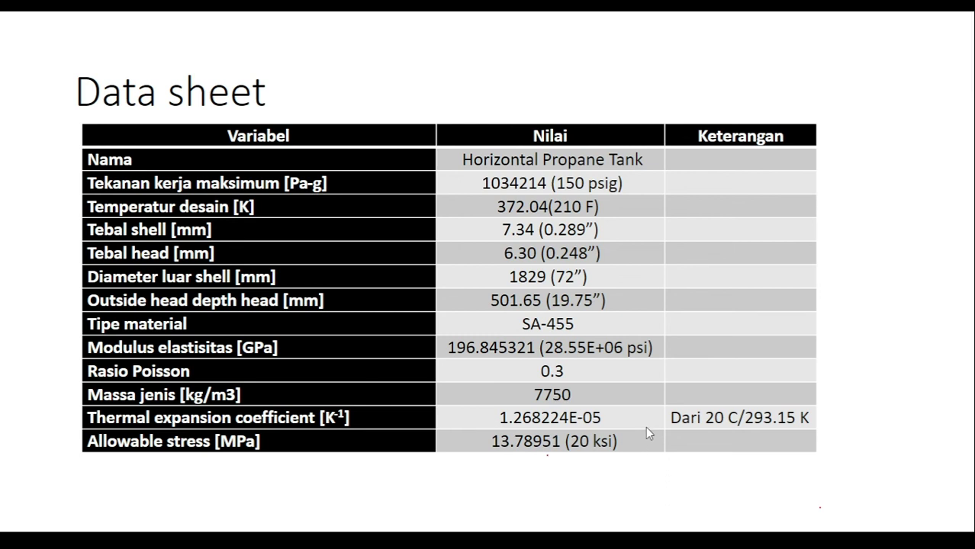
{"action": "key", "text": "alt+Tab"}
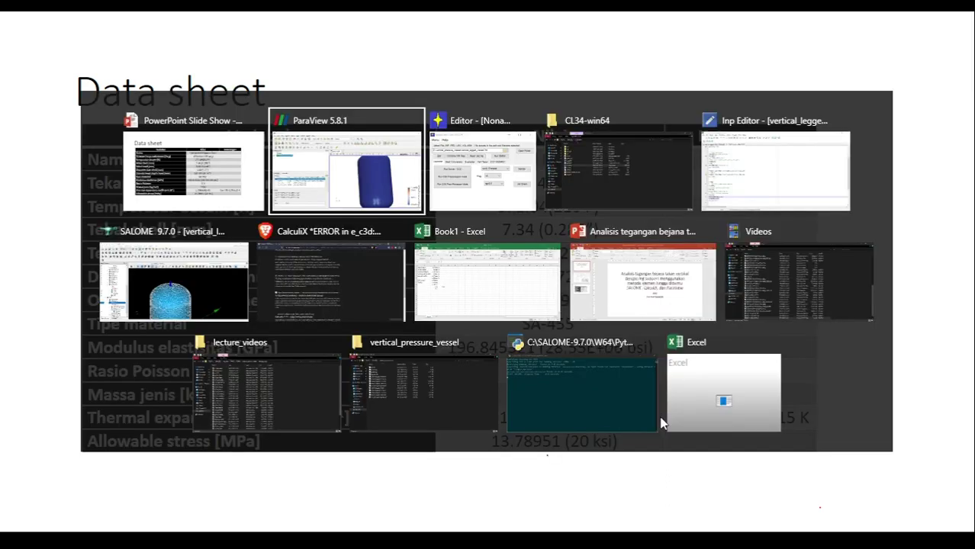
Clip the whole vessel with a plane through its center, using normal 1, 0, 0, and apply the clip
{"action": "scroll", "coordinate": [708, 428], "scroll_direction": "down", "scroll_amount": 4}
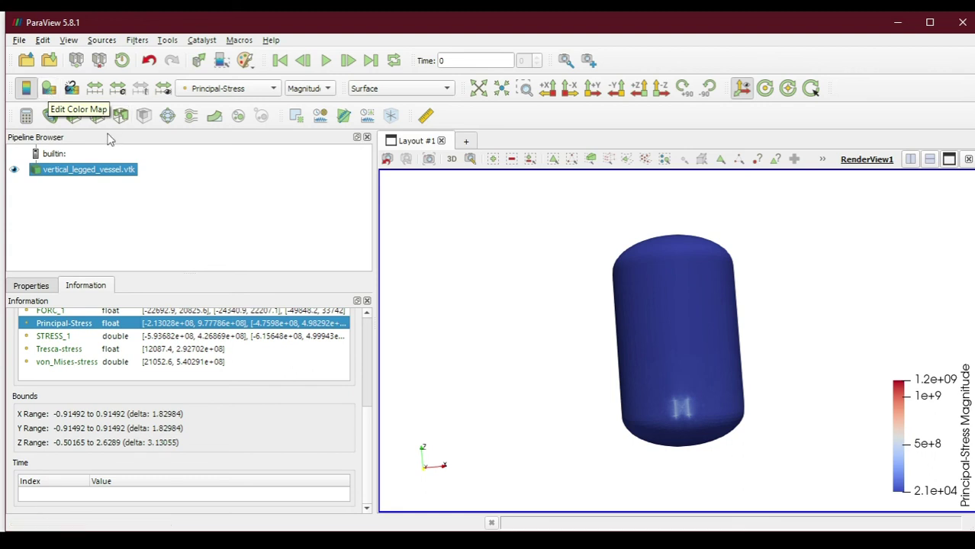
{"action": "left_click", "coordinate": [73, 116]}
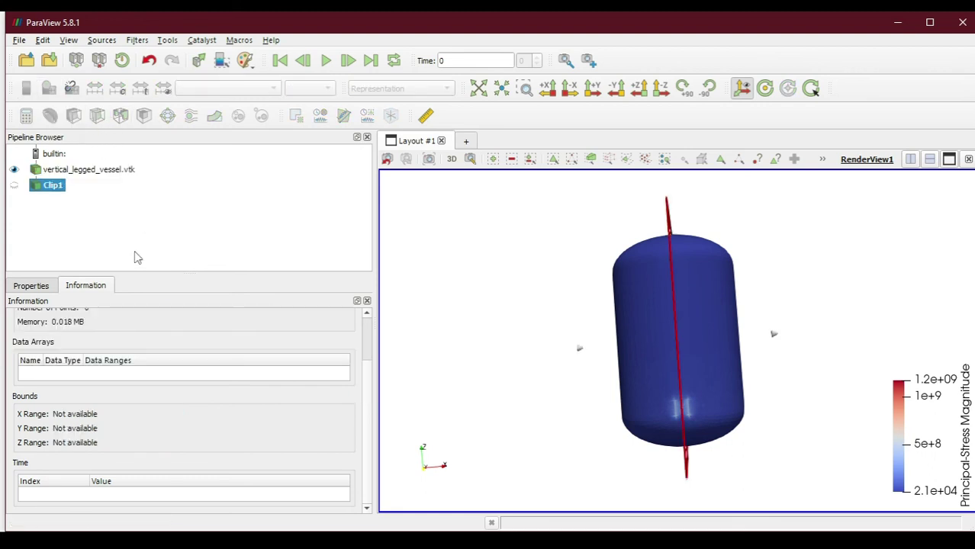
{"action": "left_click", "coordinate": [31, 285]}
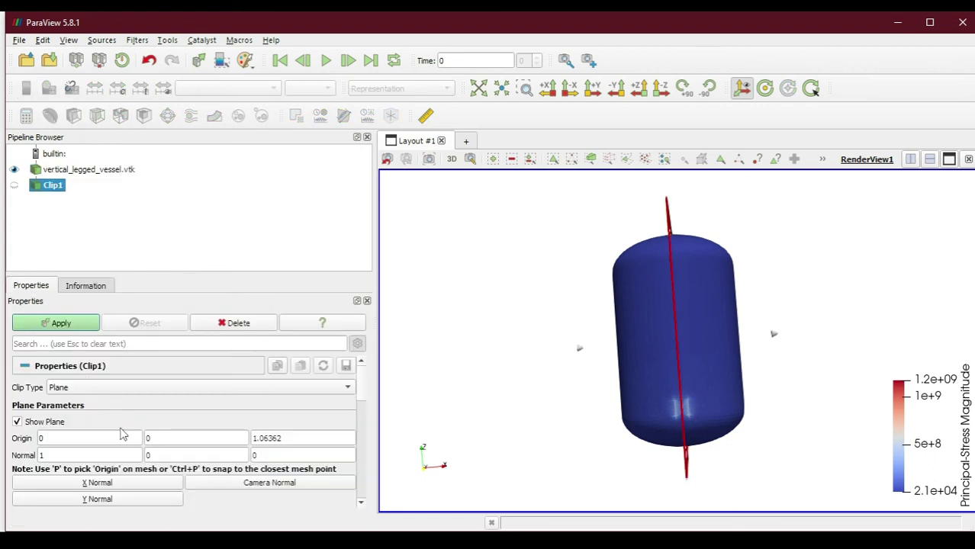
{"action": "left_click", "coordinate": [104, 454]}
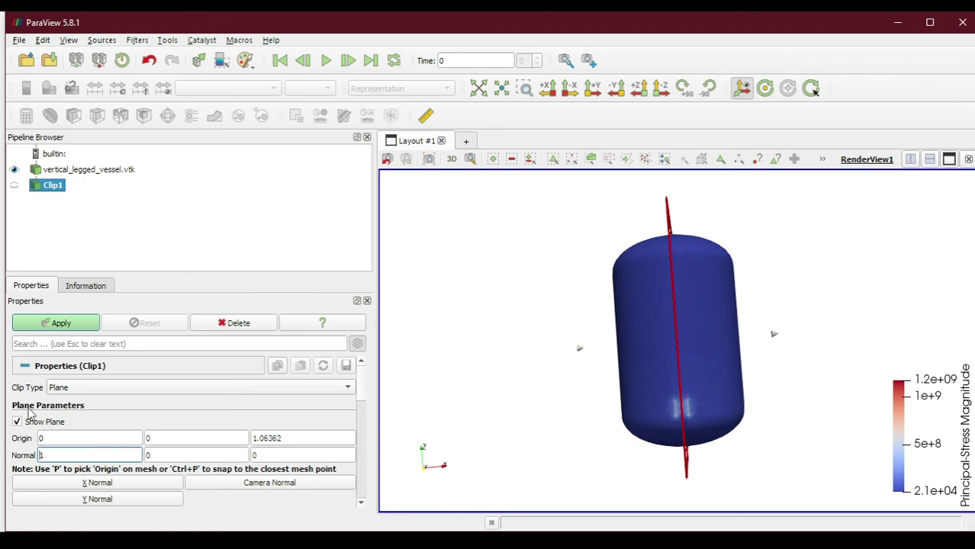
{"action": "left_click", "coordinate": [48, 324]}
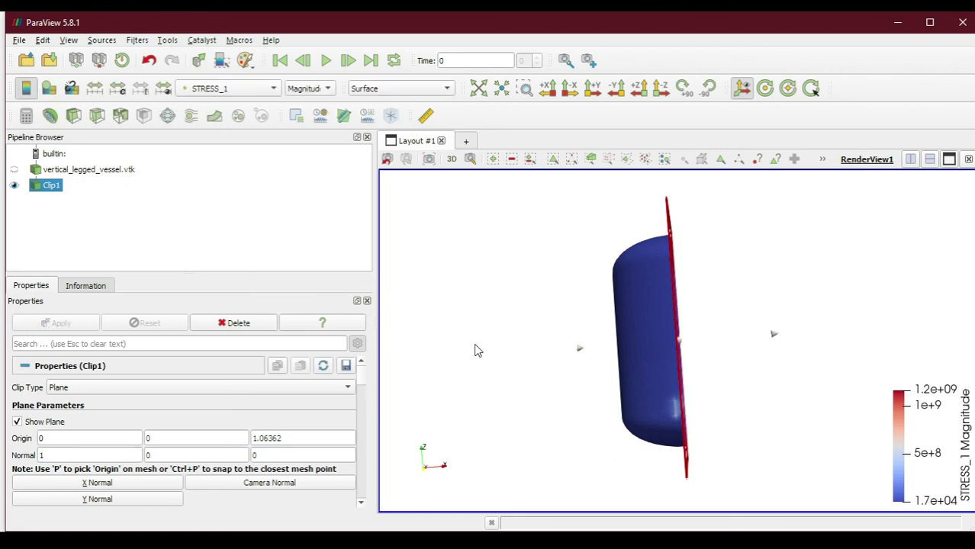
Examine the STRESS_1 magnitude inside the clipped vessel around the leg attachment, and maximize the ParaView window
{"action": "left_click_drag", "start_coordinate": [702, 409], "coordinate": [557, 406]}
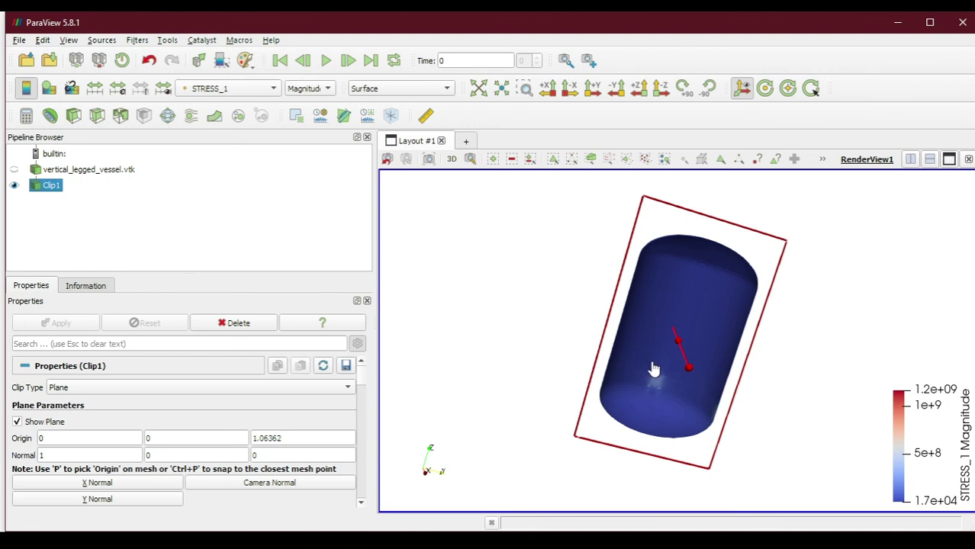
{"action": "scroll", "coordinate": [644, 411], "scroll_direction": "up", "scroll_amount": 6}
{"action": "scroll", "coordinate": [621, 462], "scroll_direction": "down", "scroll_amount": 2}
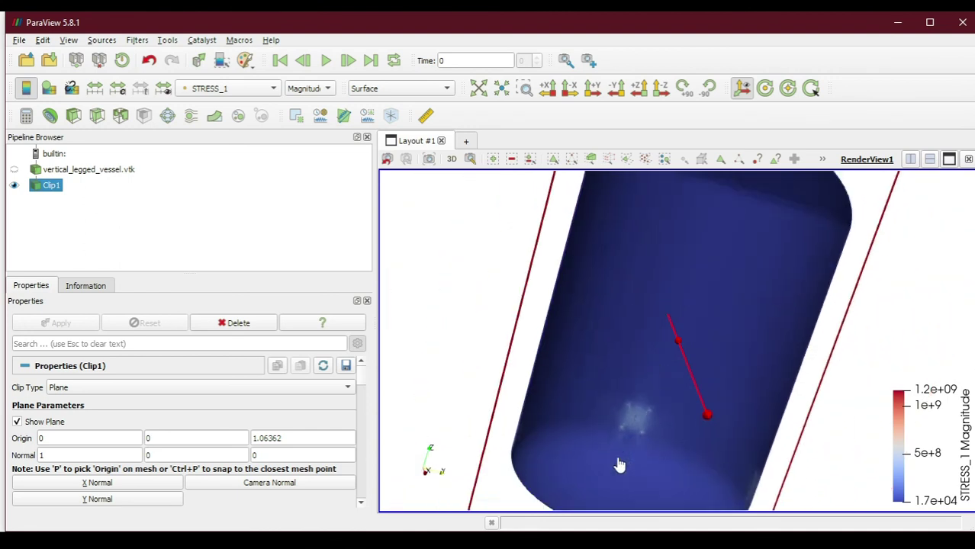
{"action": "scroll", "coordinate": [622, 462], "scroll_direction": "down", "scroll_amount": 3}
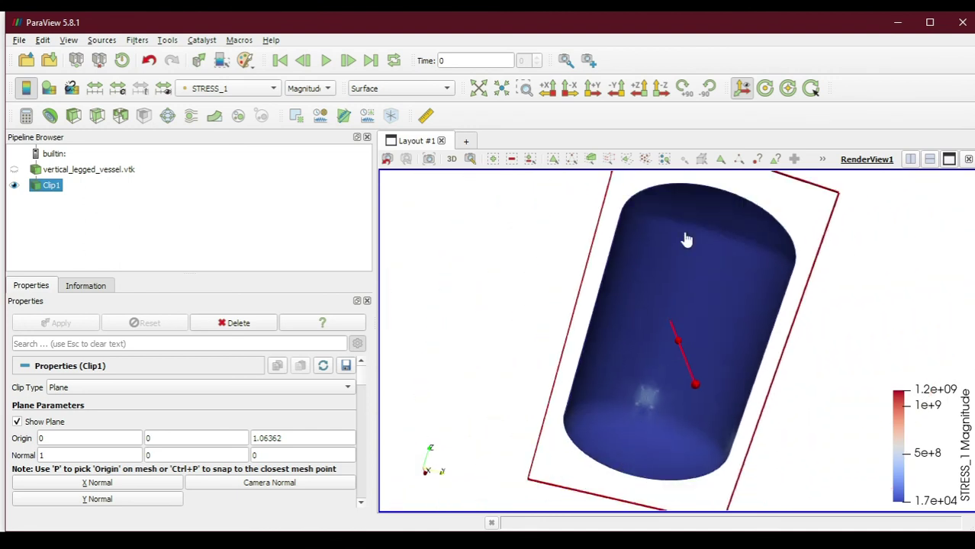
{"action": "left_click", "coordinate": [930, 22]}
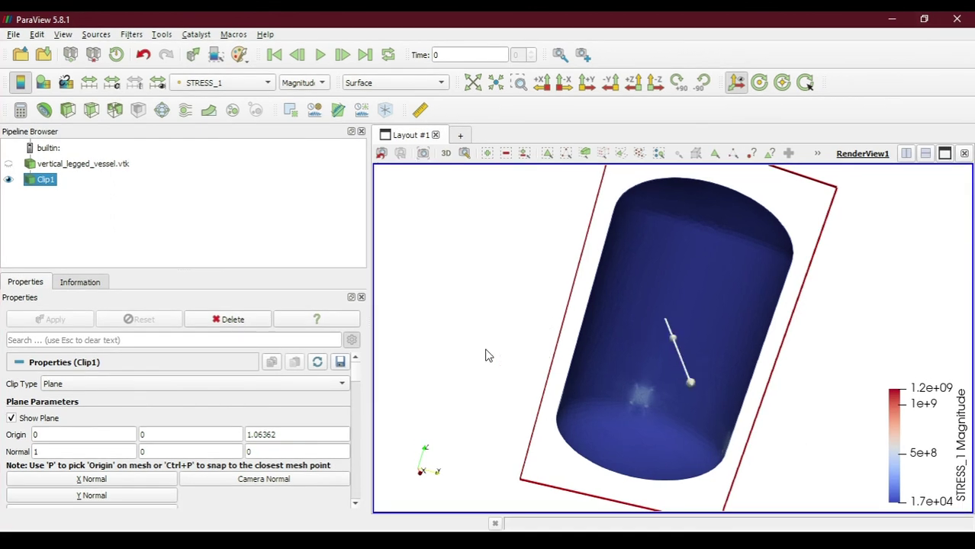